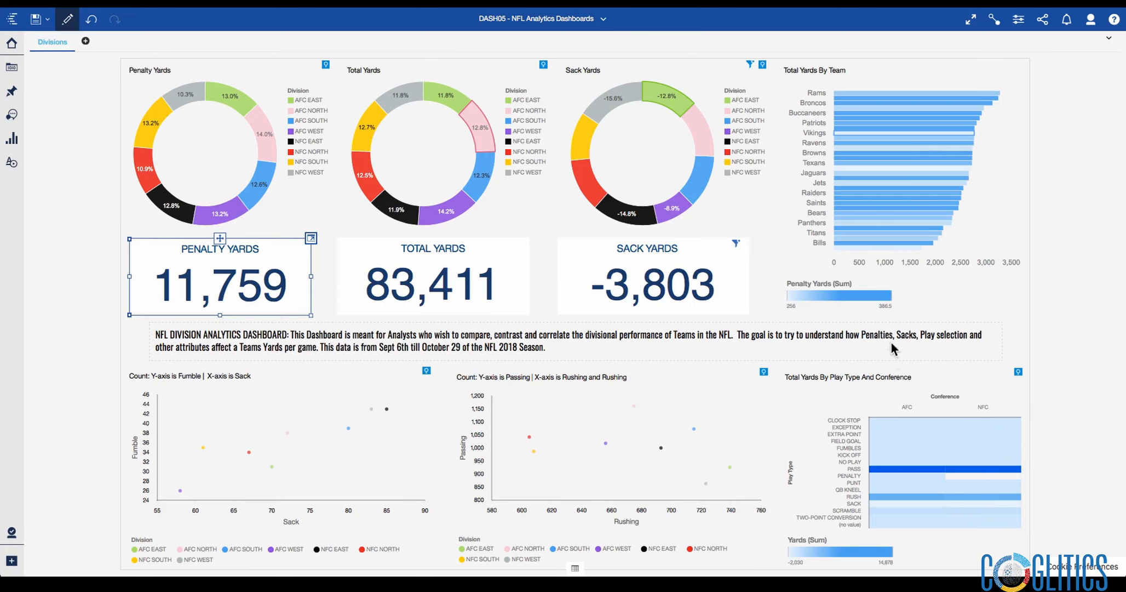
# - Switch to the DASH04-NFL ANALYTICS dashboard, play and pause the team timeline on TD Analytics, and view the touchdown data for DET
pyautogui.click(596, 19)
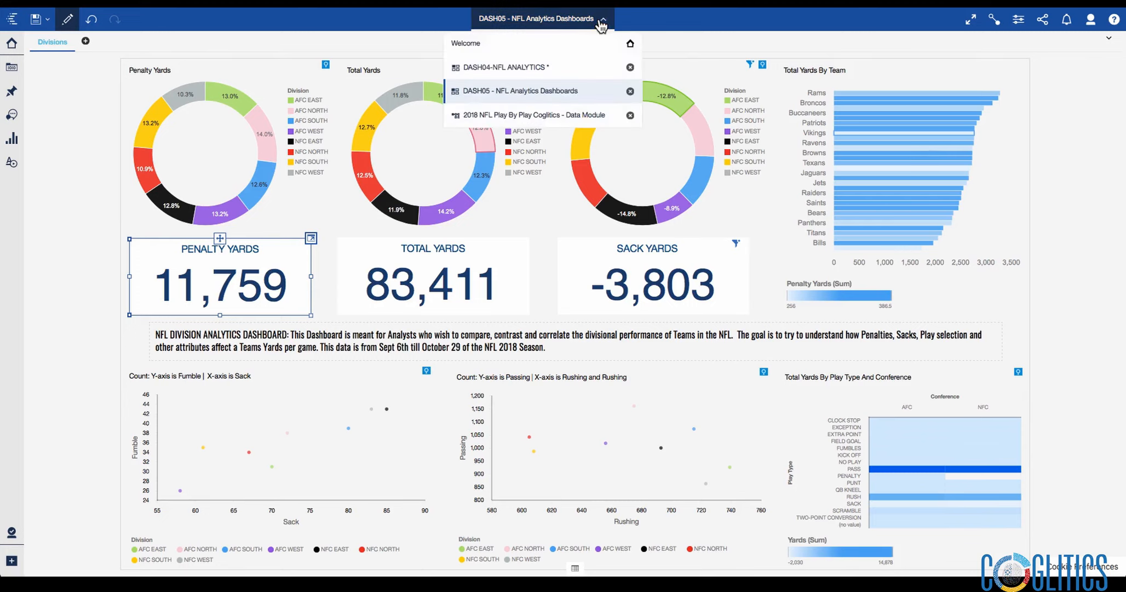
pyautogui.click(517, 68)
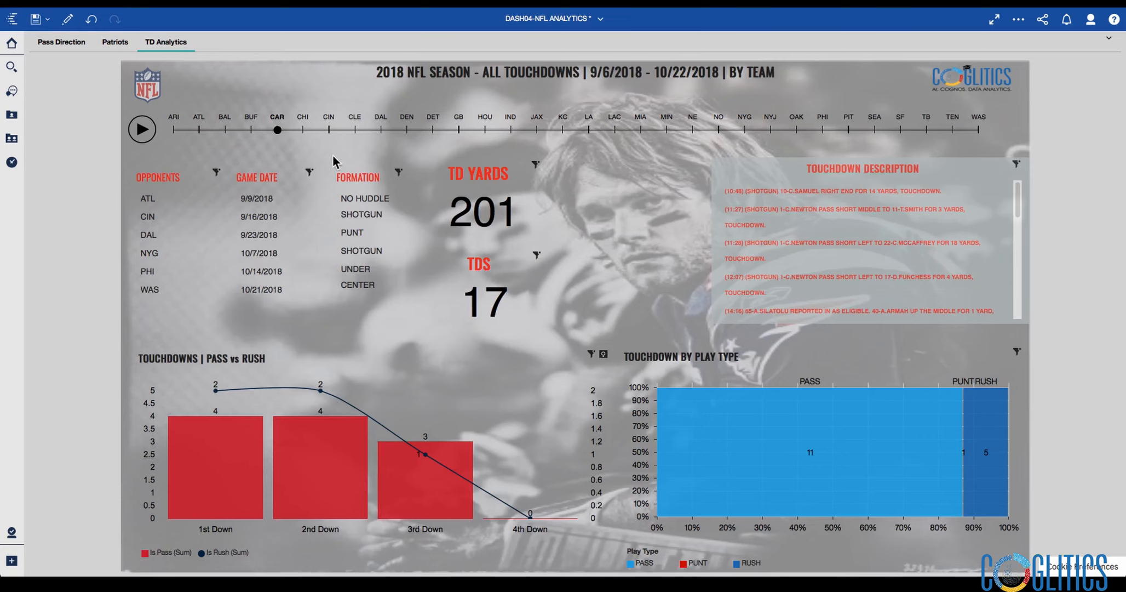
pyautogui.click(143, 130)
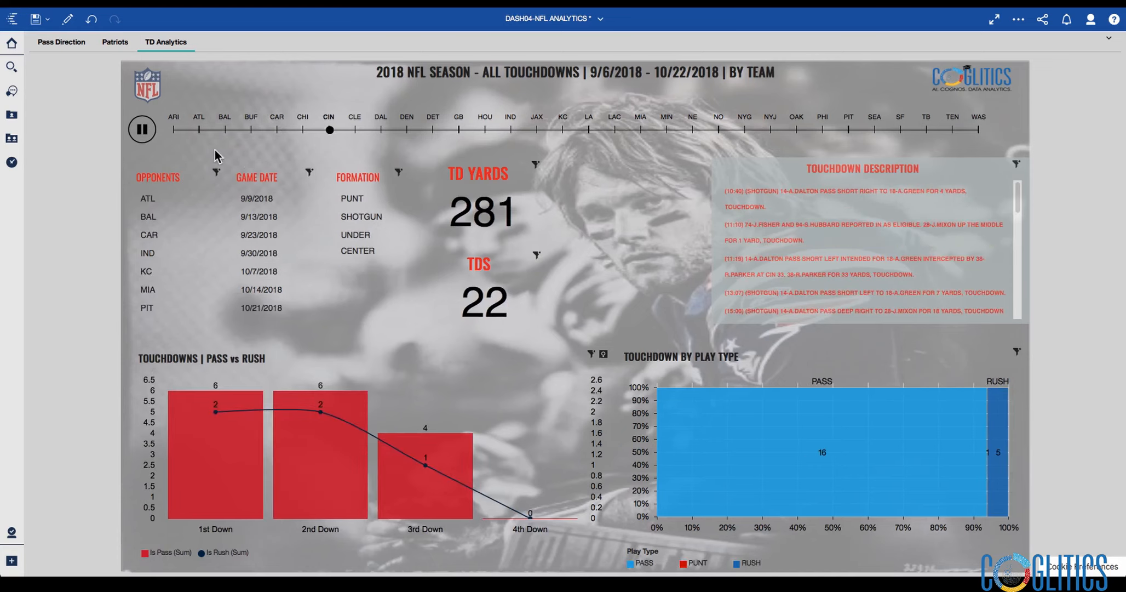
pyautogui.click(149, 134)
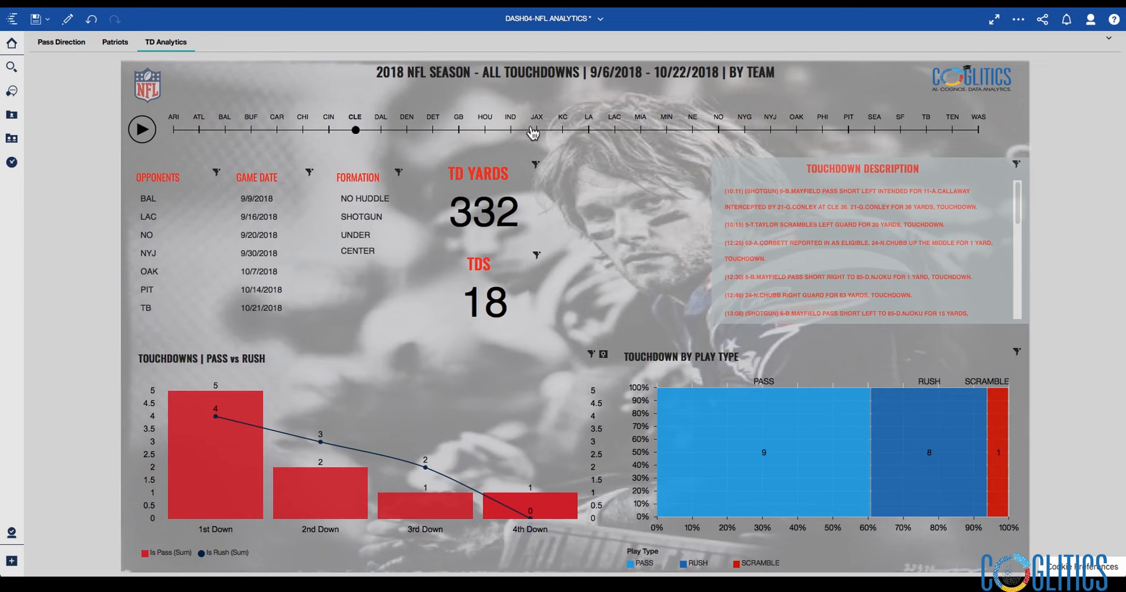
pyautogui.click(433, 130)
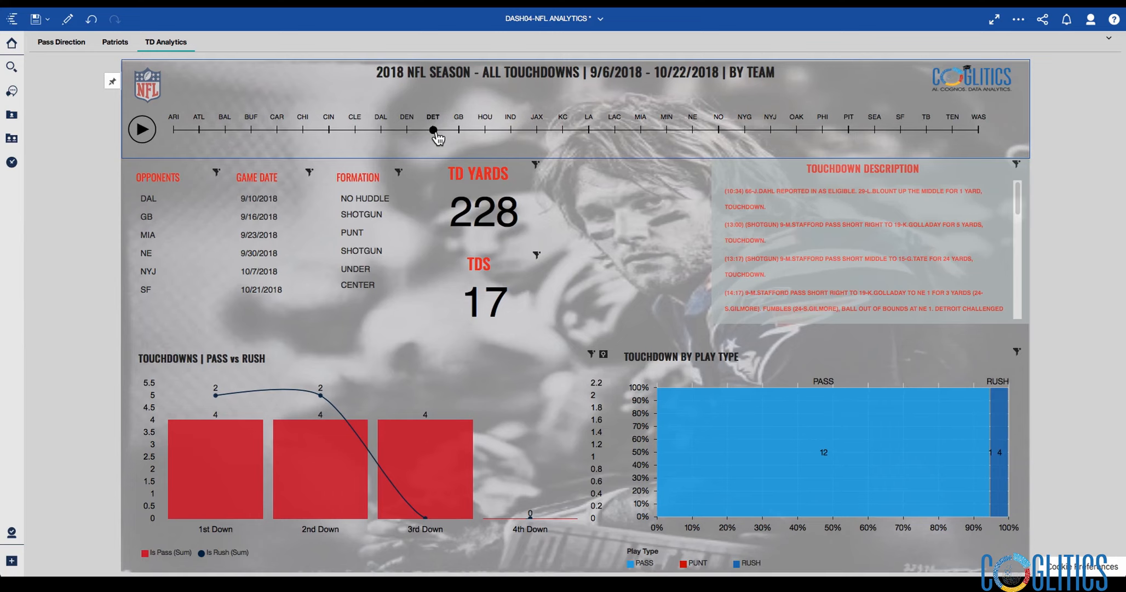
# - View the grid of the 2018 NFL Play By Play Coglitics data module and go to the DASH05 - NFL Analytics Dashboards
pyautogui.click(601, 18)
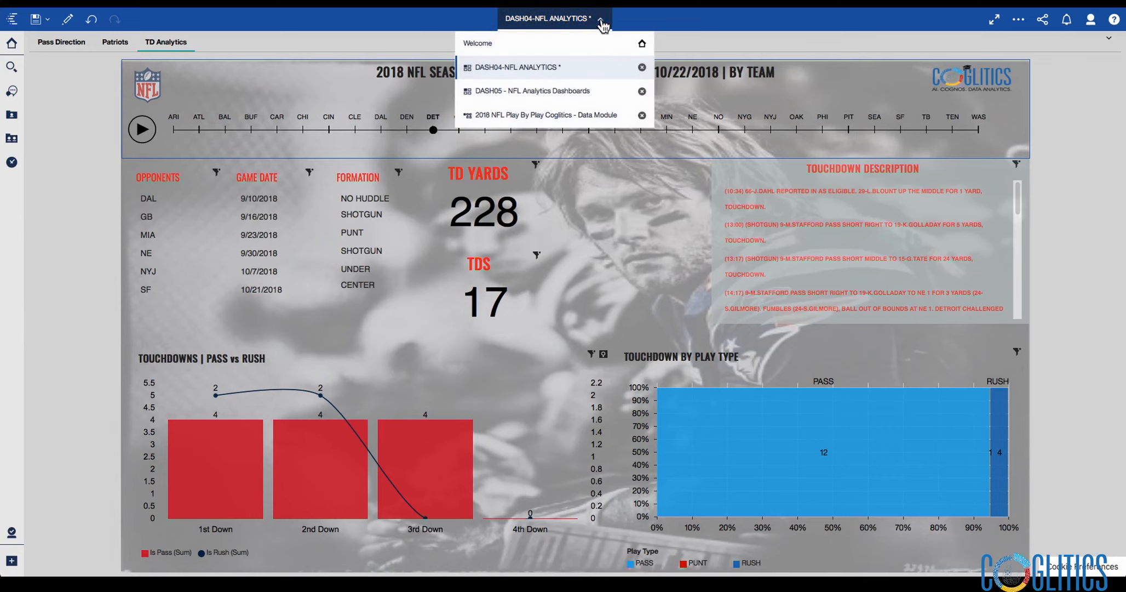
pyautogui.click(560, 116)
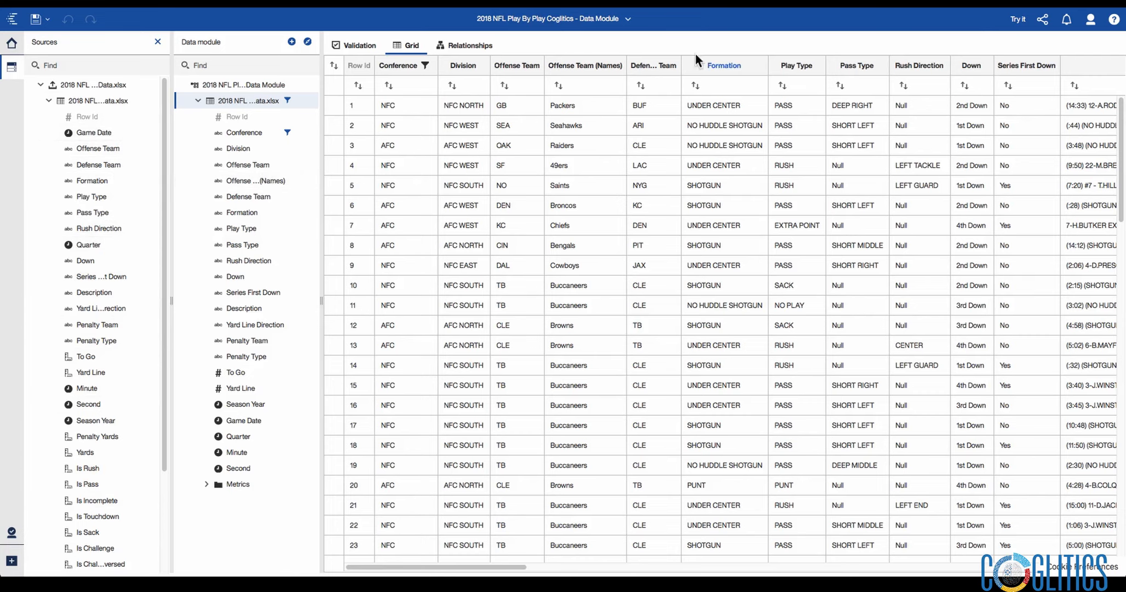
pyautogui.click(628, 21)
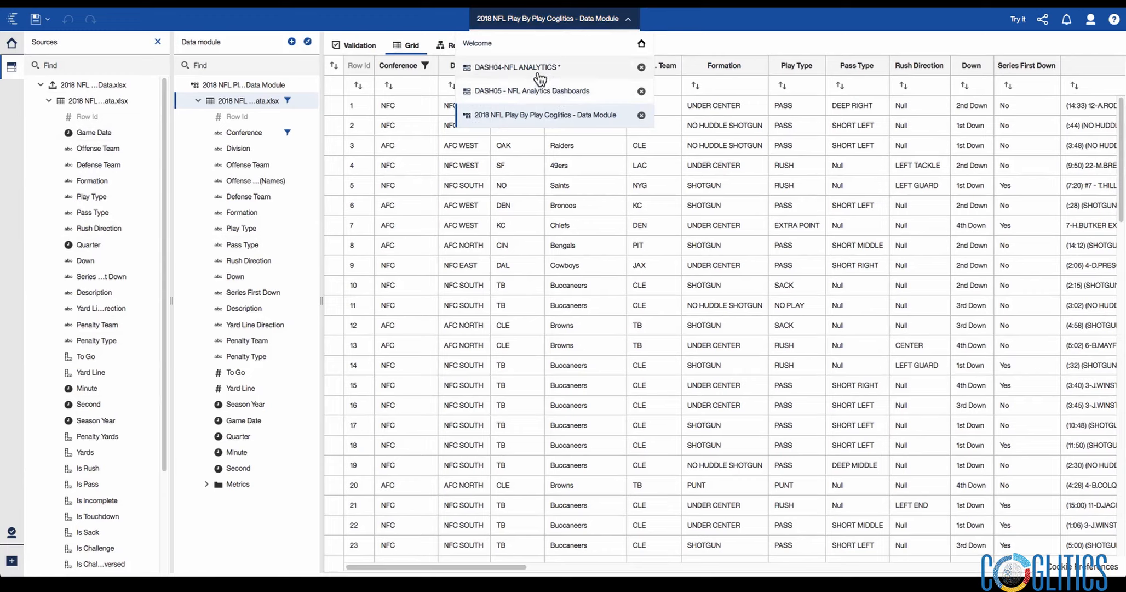
pyautogui.click(526, 91)
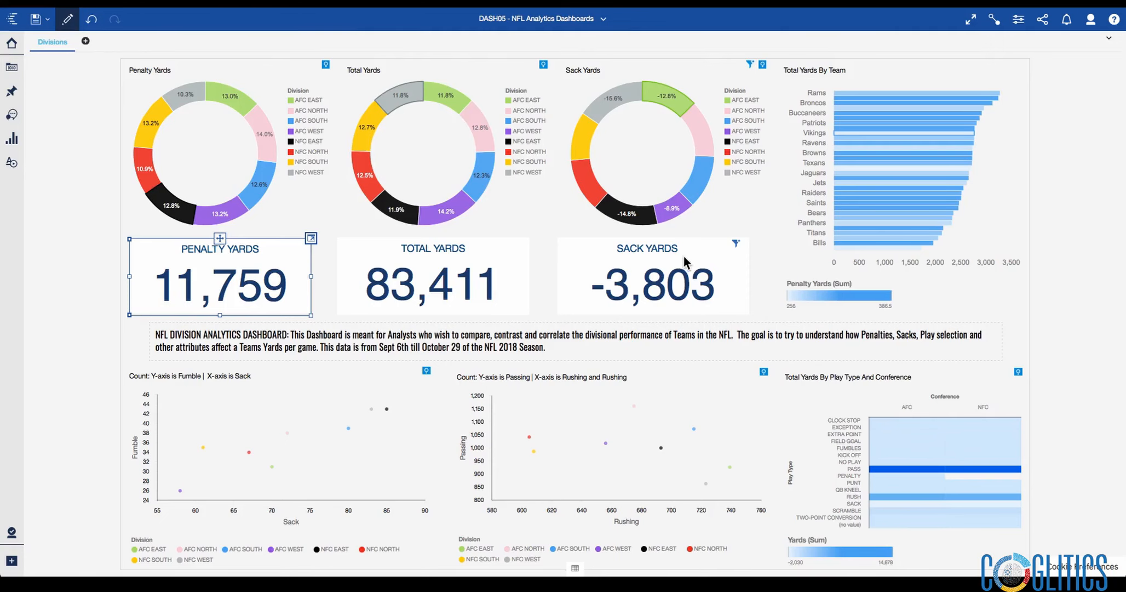
# - Show the dashboard's data source fields, look through the Metrics folder, and collapse the 2018 NFL Play By Play Data.xlsx table
pyautogui.click(11, 66)
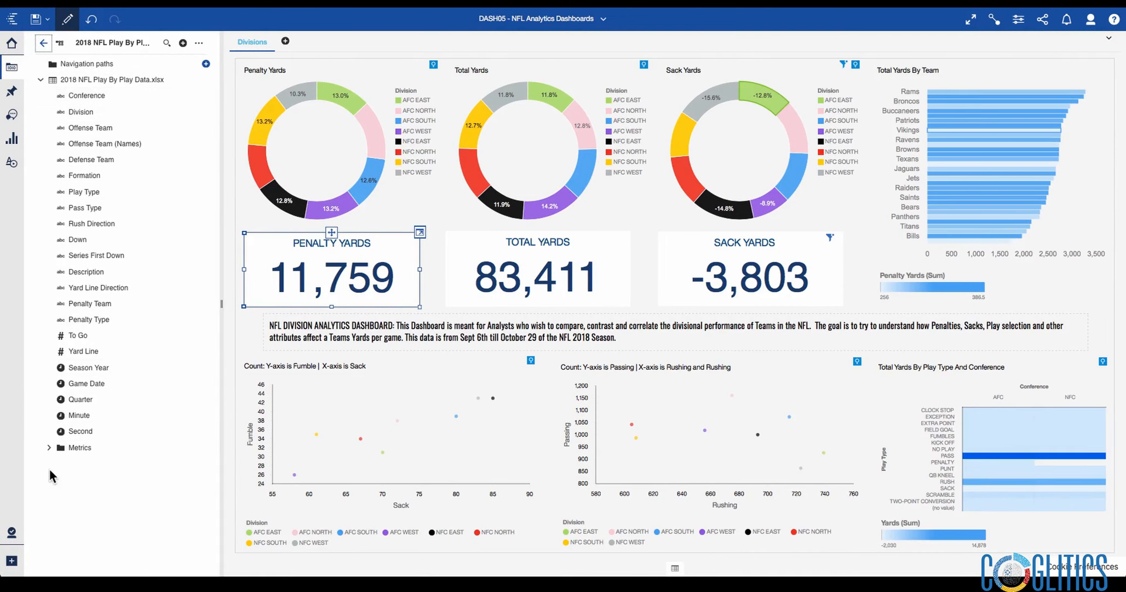
pyautogui.click(48, 452)
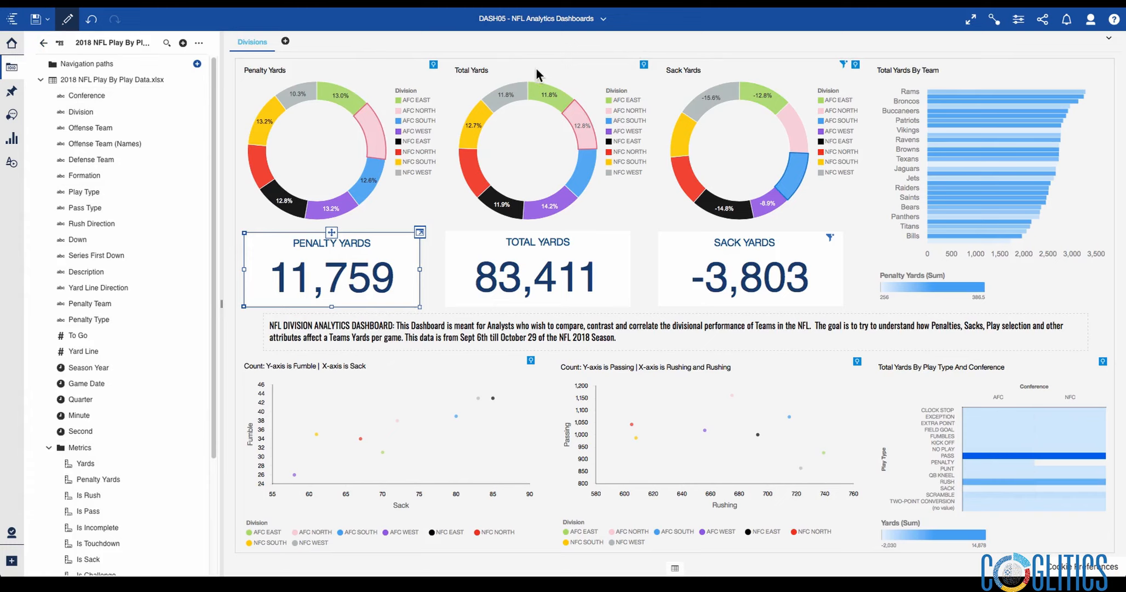
pyautogui.click(40, 80)
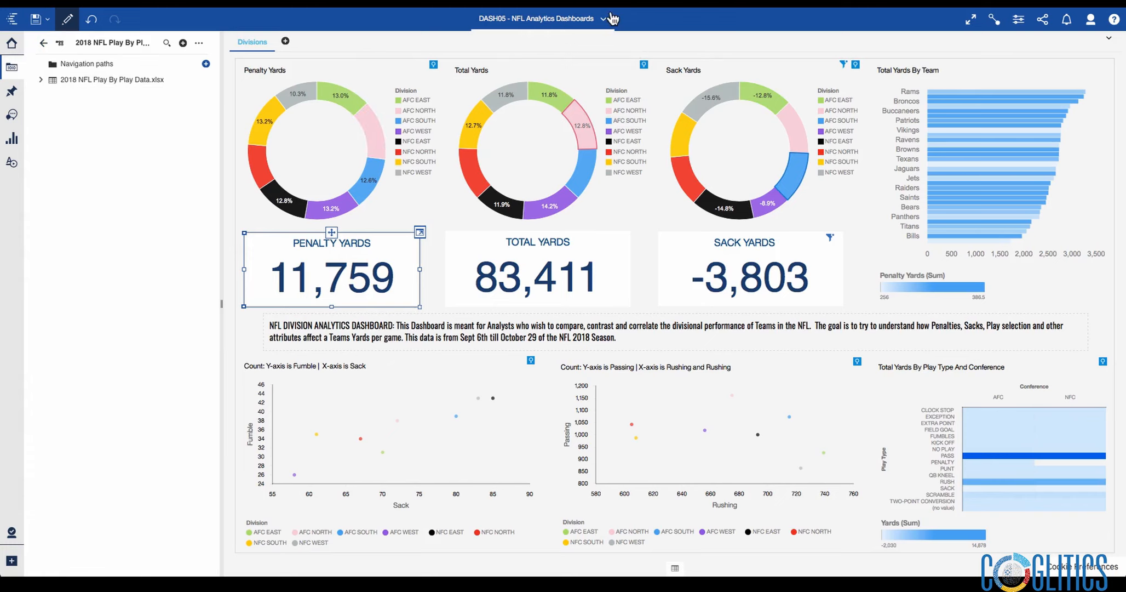
# - Revisit the 2018 NFL Play By Play Coglitics data module behind the dashboard and return to DASH05
pyautogui.click(605, 19)
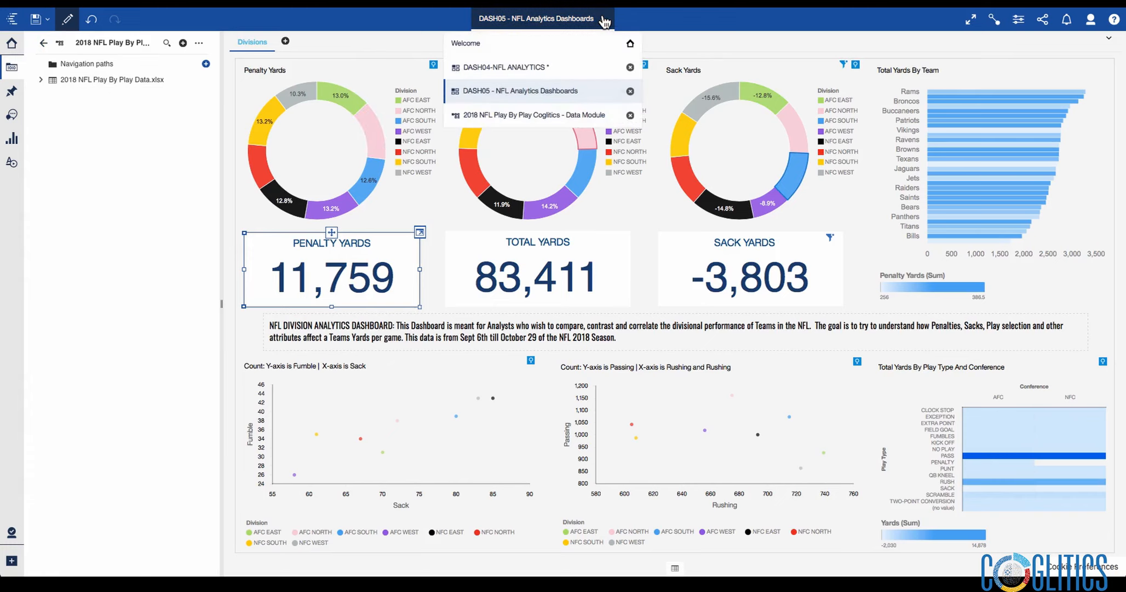
pyautogui.click(548, 115)
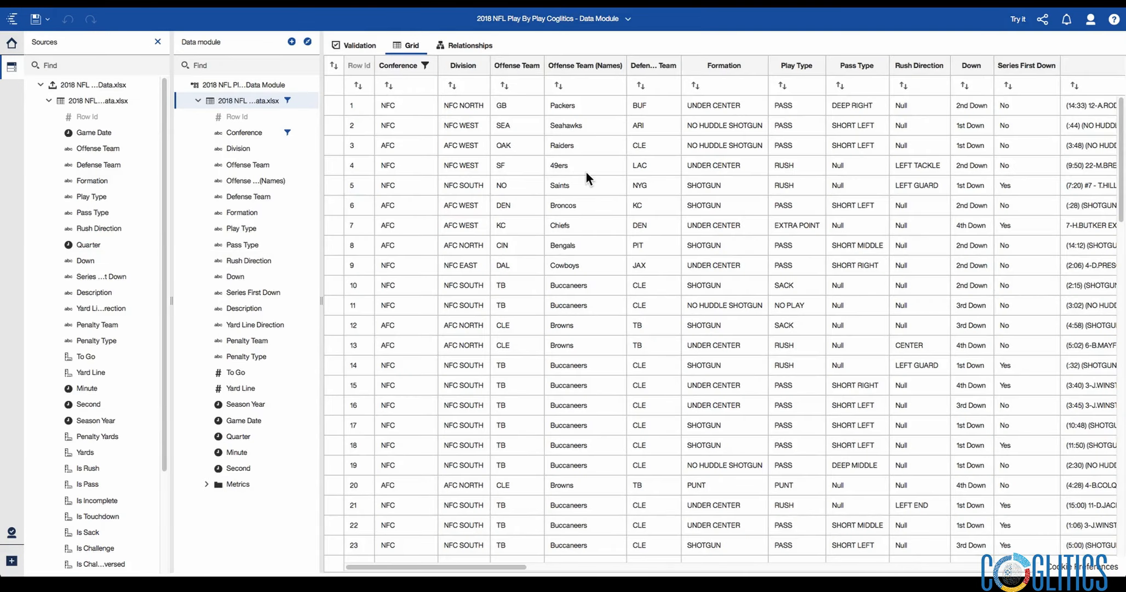
pyautogui.click(627, 21)
pyautogui.click(558, 91)
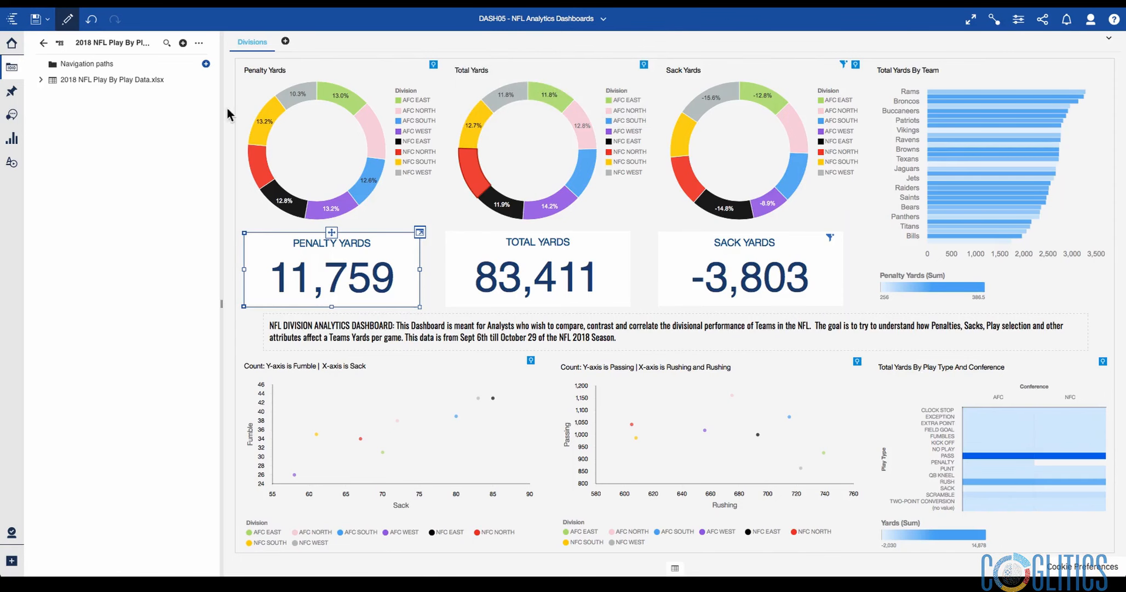
pyautogui.click(559, 27)
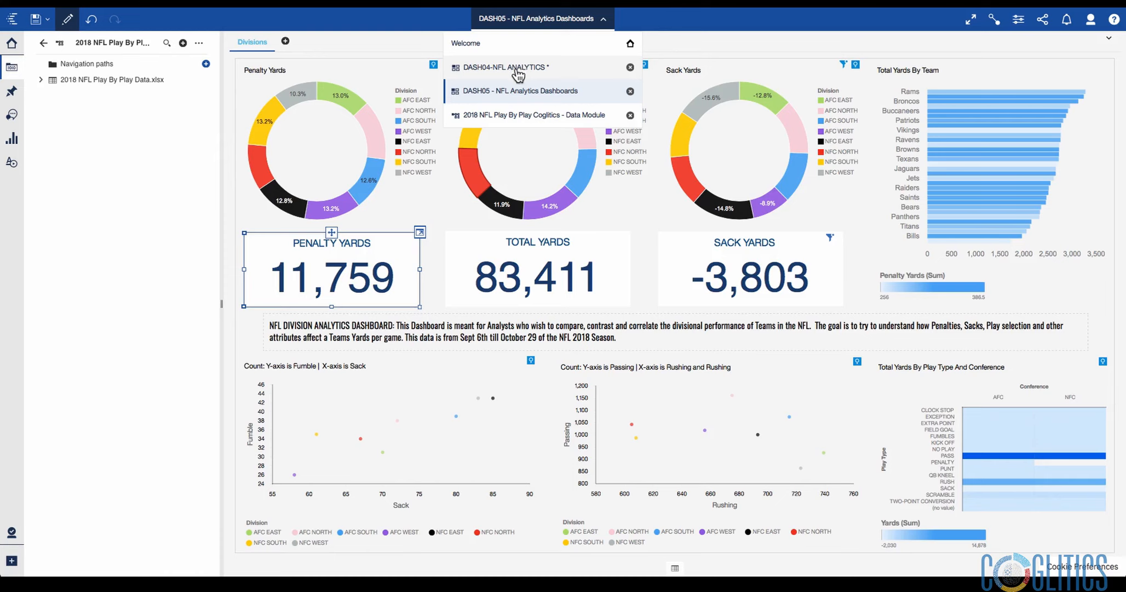
pyautogui.click(89, 168)
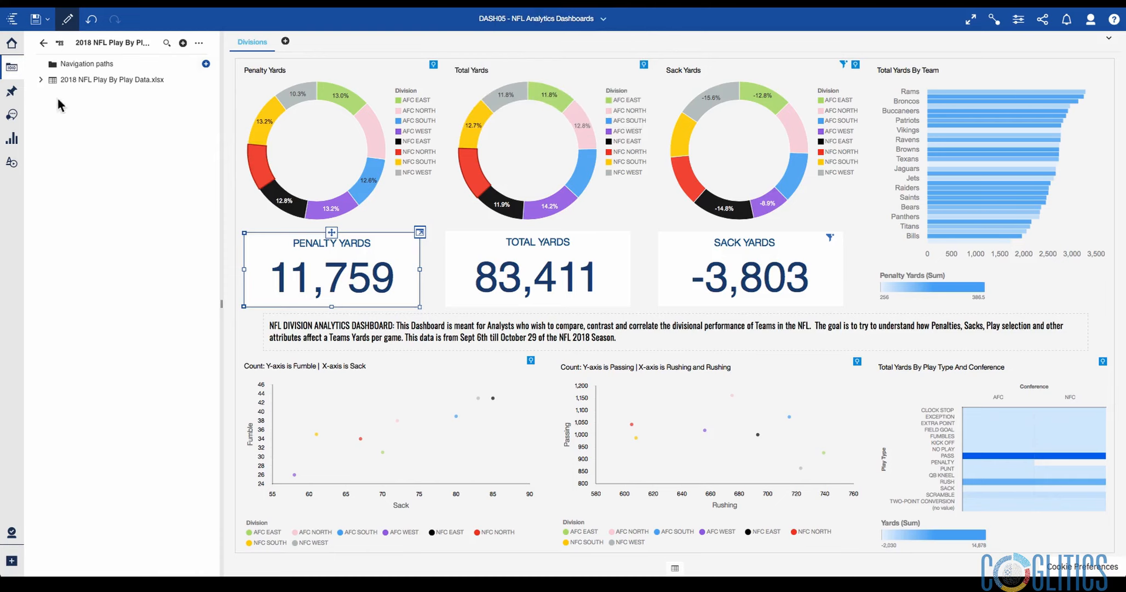
# - Create a data module from 2018 NFL Play By Play Data.xlsx in the Uploads folder of My content
pyautogui.click(22, 45)
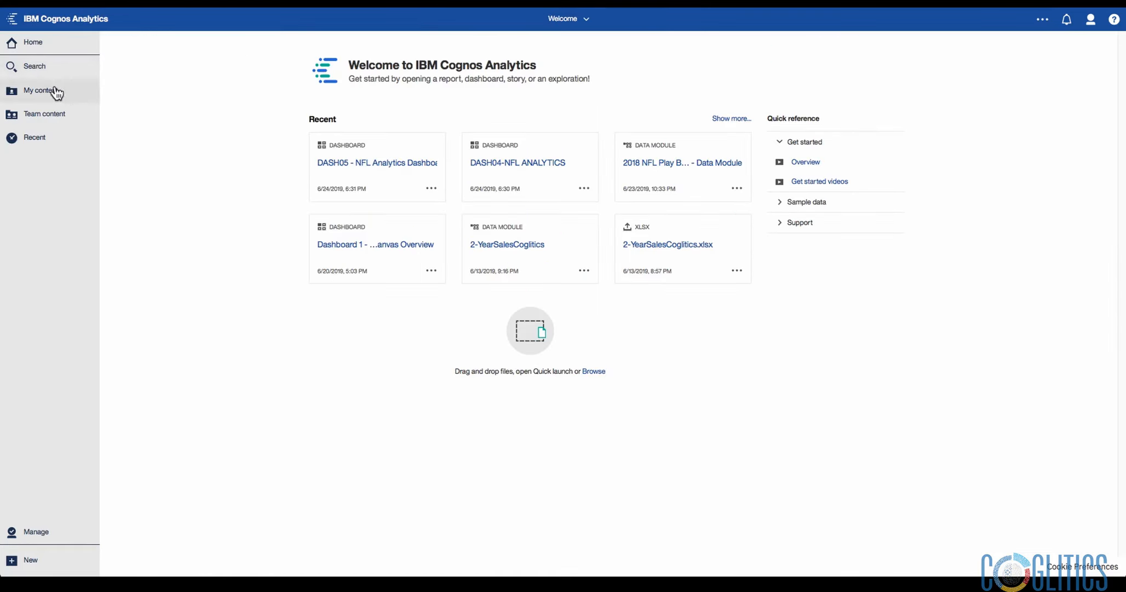
pyautogui.click(40, 90)
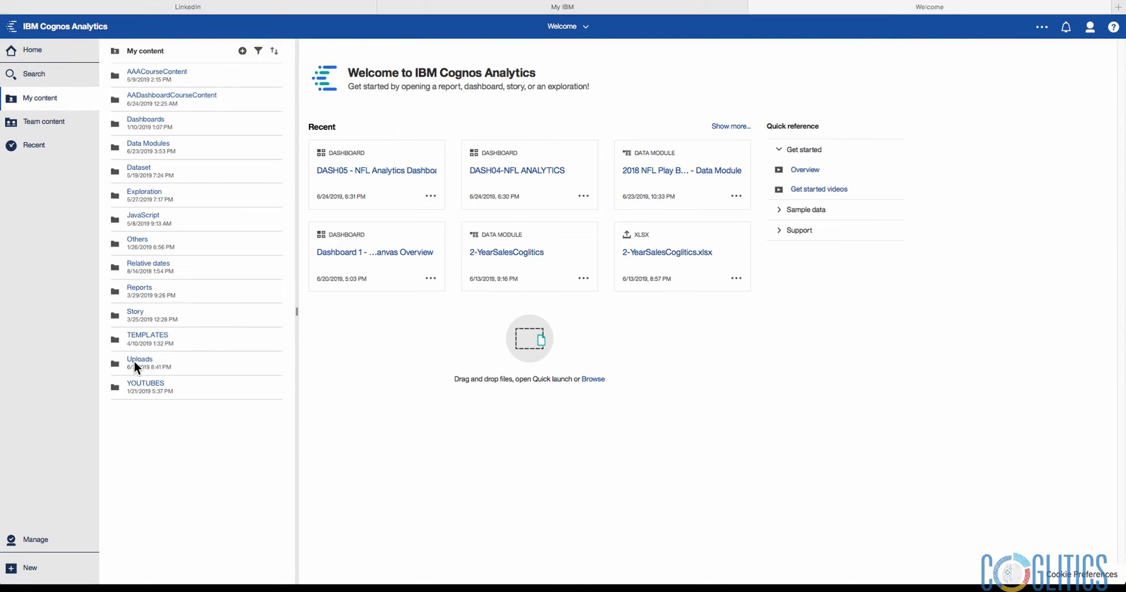
pyautogui.click(136, 362)
pyautogui.click(138, 361)
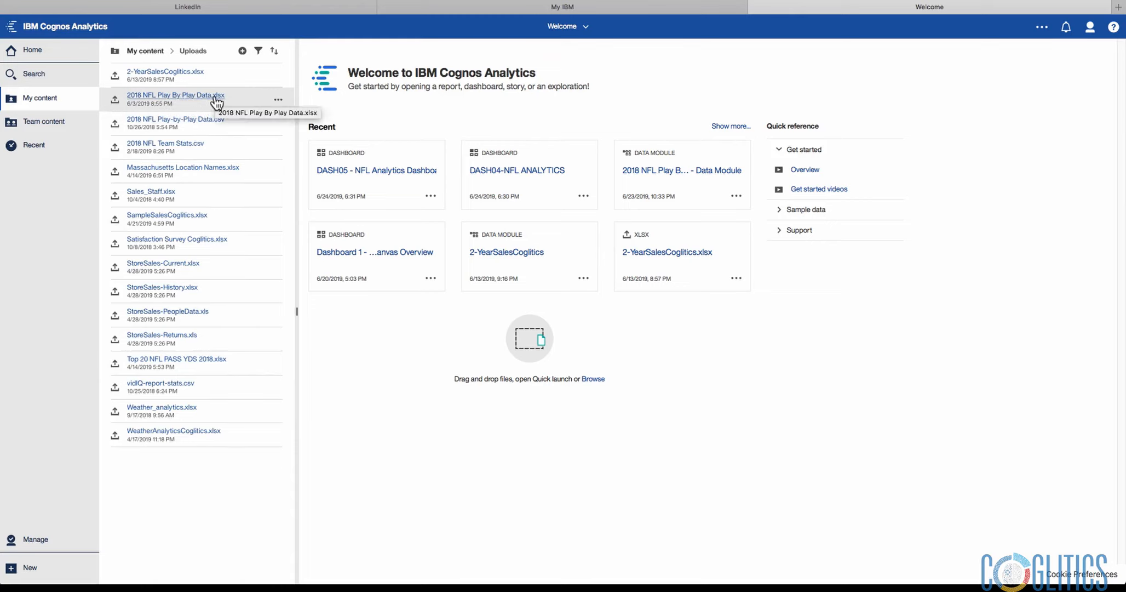
pyautogui.click(279, 101)
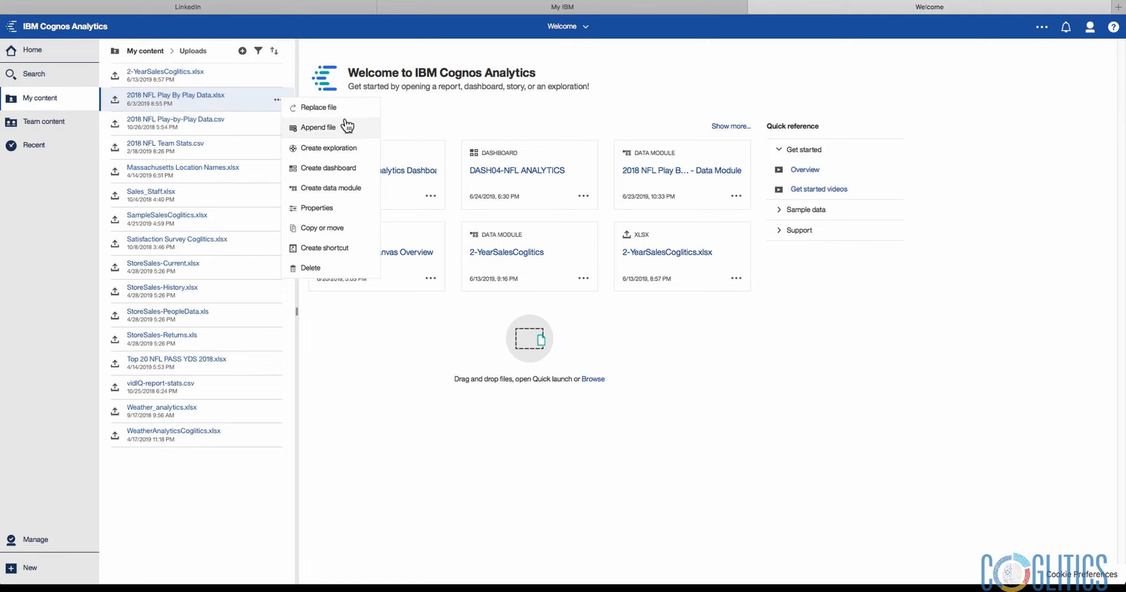
pyautogui.click(335, 189)
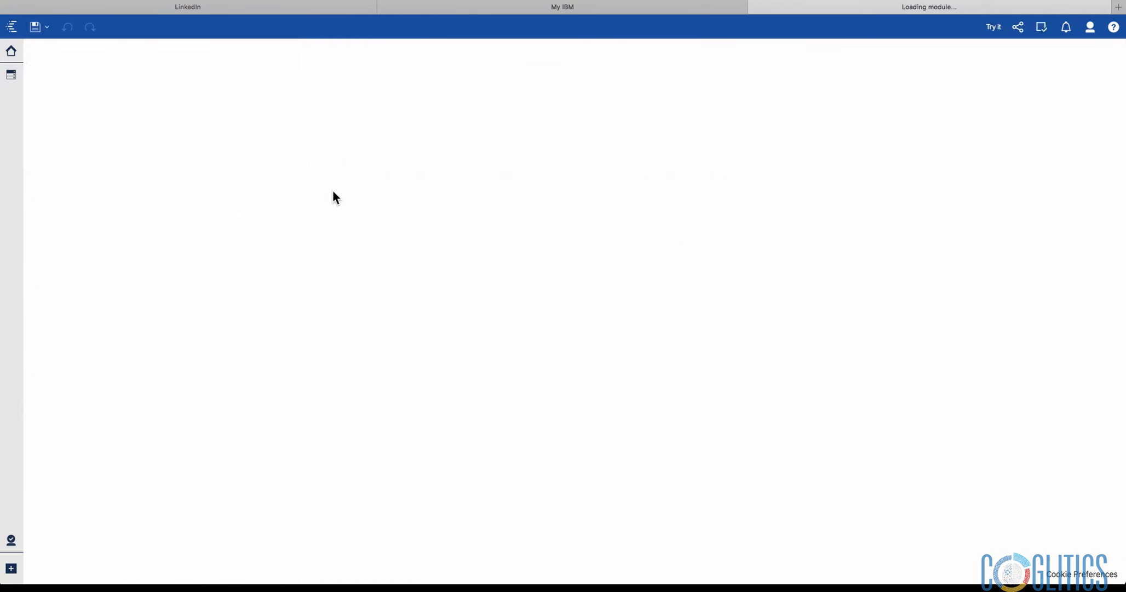
# - Expand the uploaded source file down to its columns and preview the module's 2018 NFL Play By Play Data.xlsx table in the grid
pyautogui.click(11, 74)
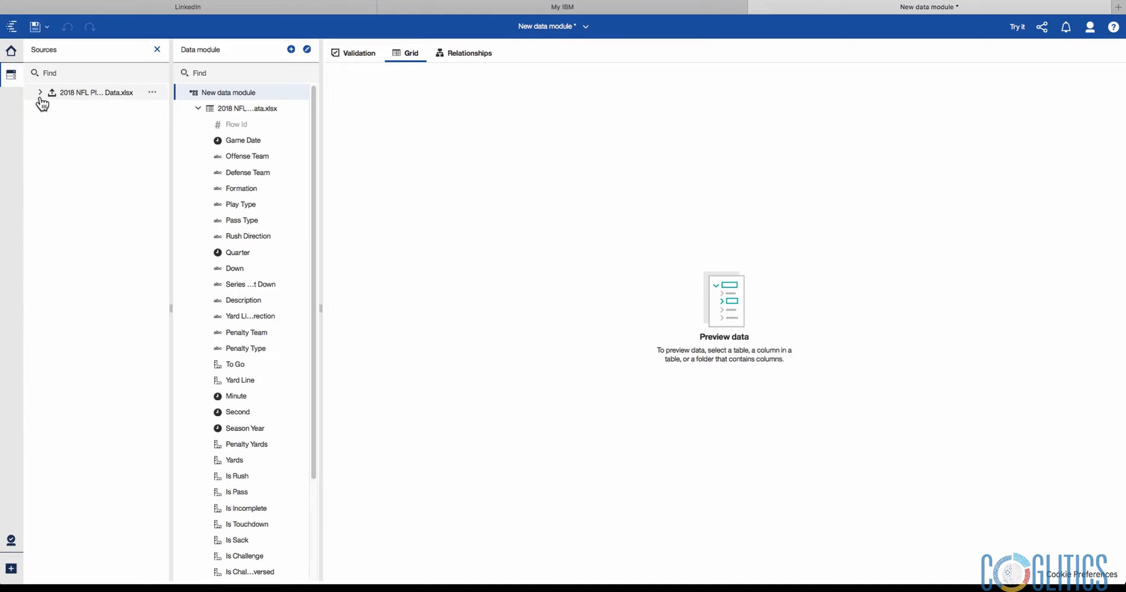
pyautogui.click(40, 94)
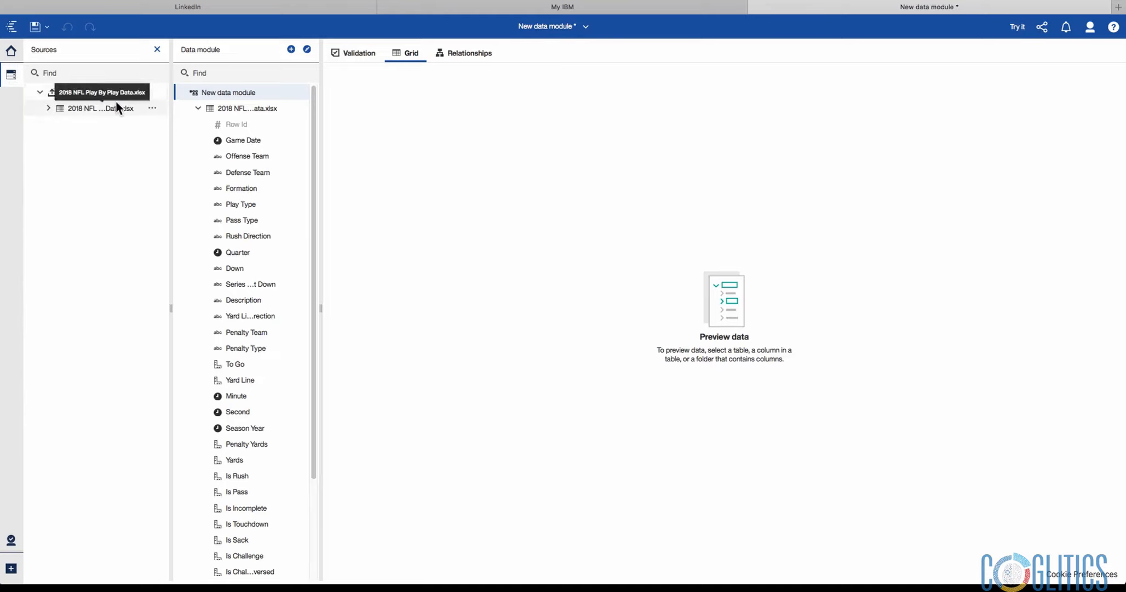
pyautogui.click(48, 108)
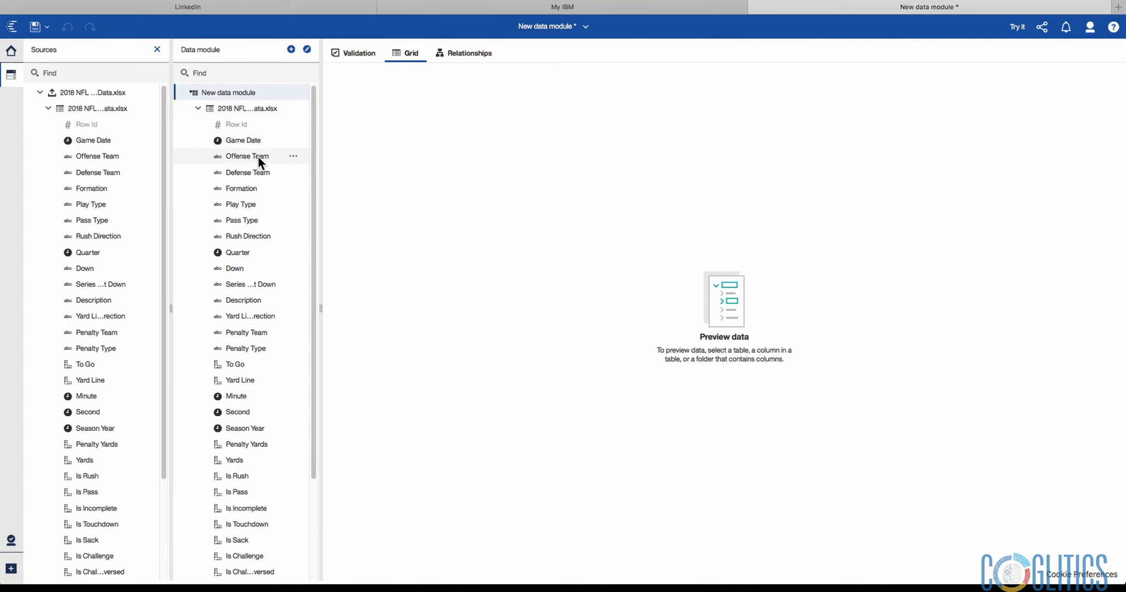
pyautogui.click(249, 106)
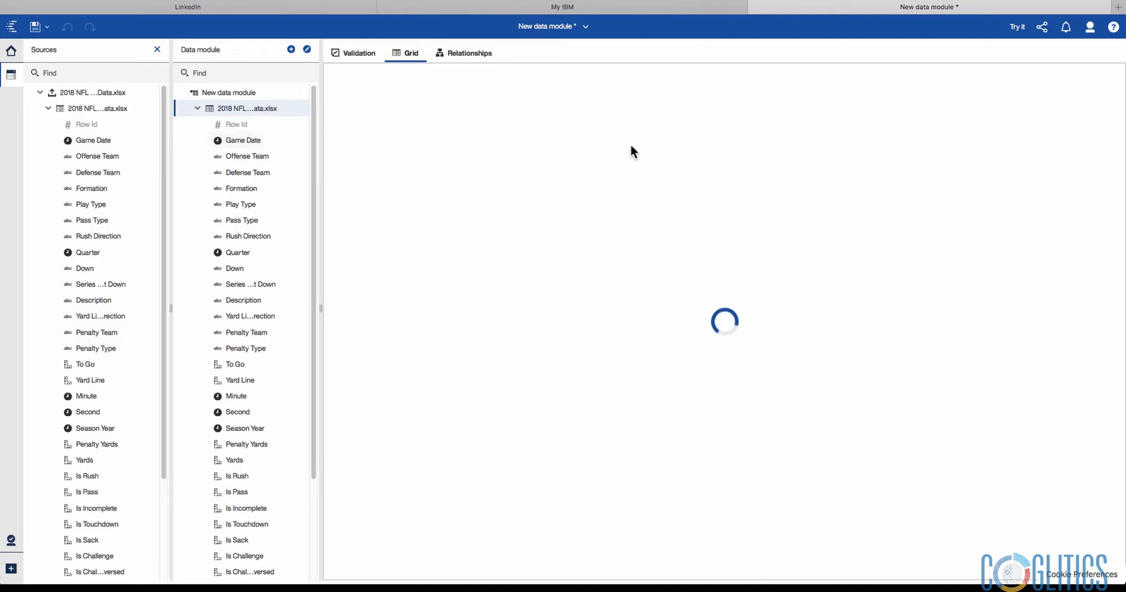
# - Check the product version in the About information and dismiss it
pyautogui.click(1114, 27)
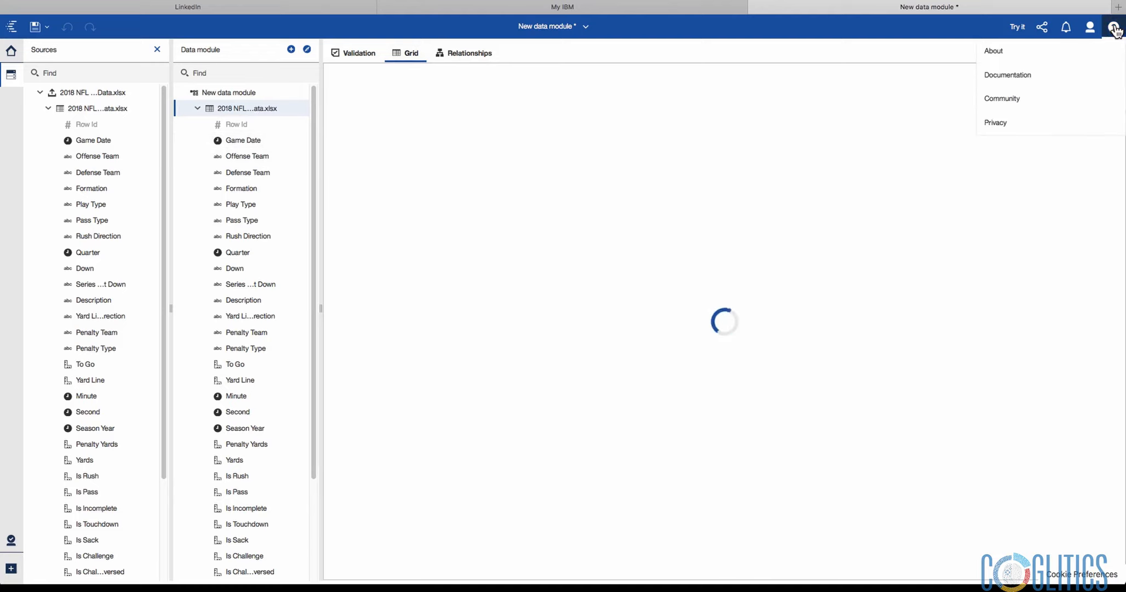
pyautogui.click(994, 51)
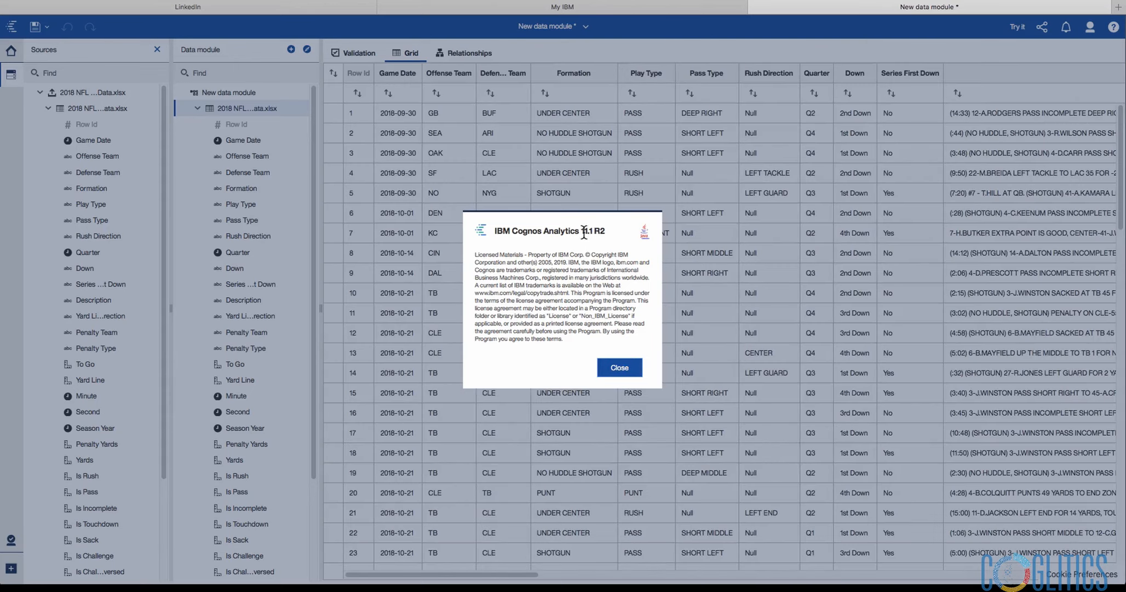
pyautogui.click(624, 368)
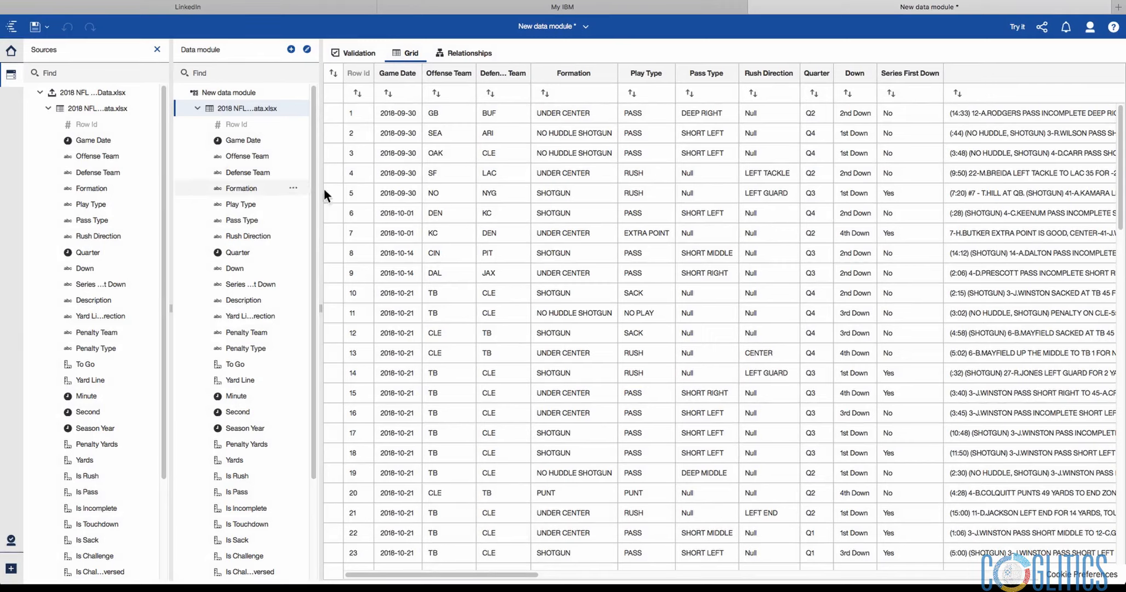
# - Save the new data module in My content as "x2018 NFL Play By Play Coglitics - Data Module"
pyautogui.moveTo(332, 163); pyautogui.dragTo(344, 163)
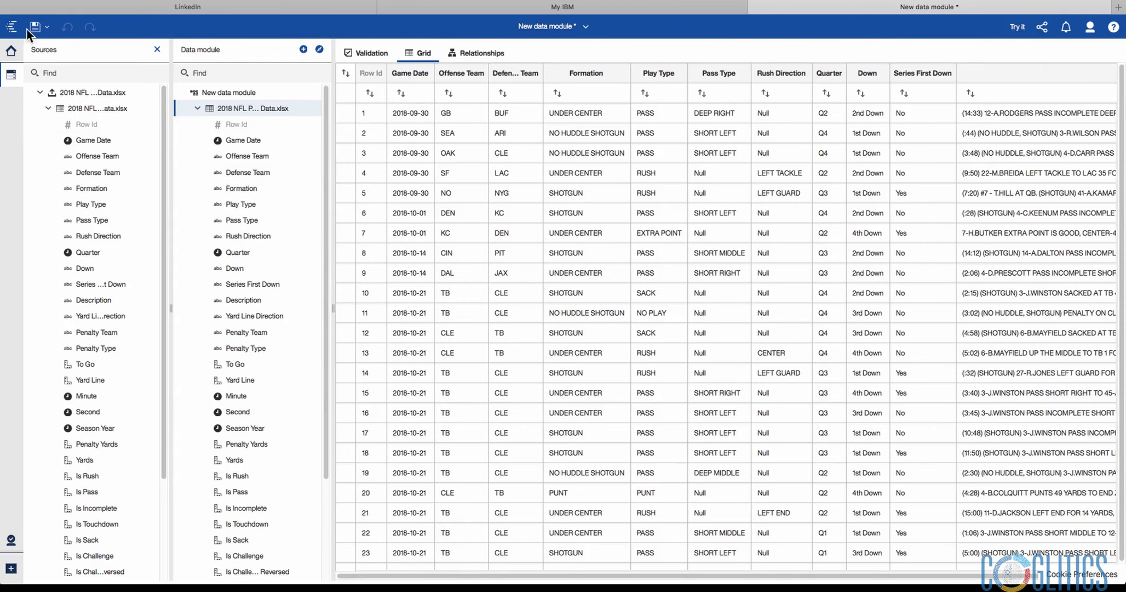
pyautogui.click(47, 27)
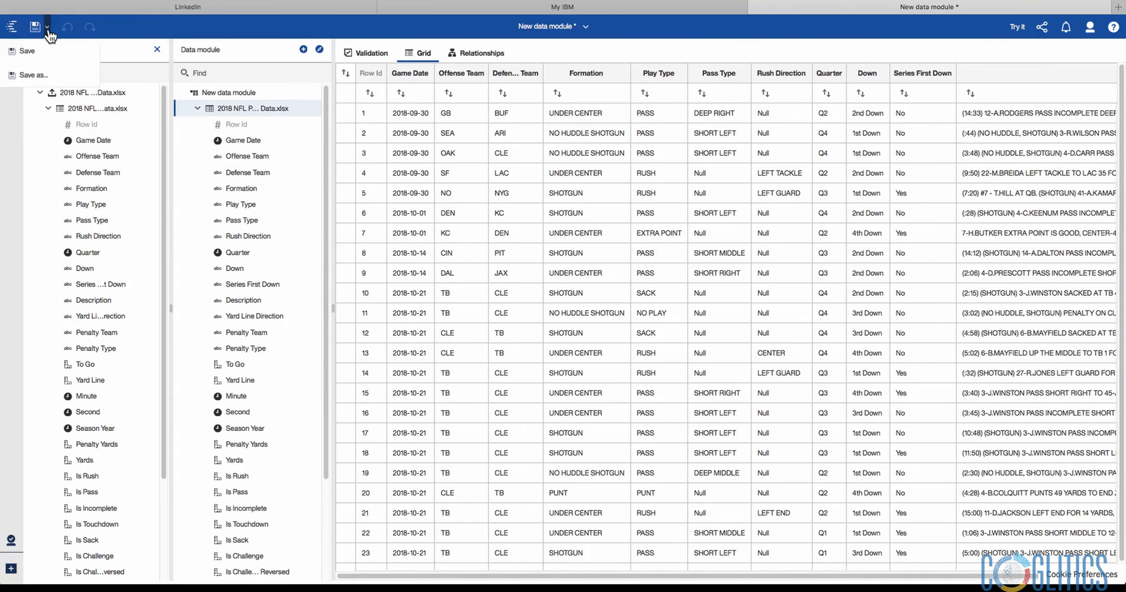
pyautogui.click(38, 71)
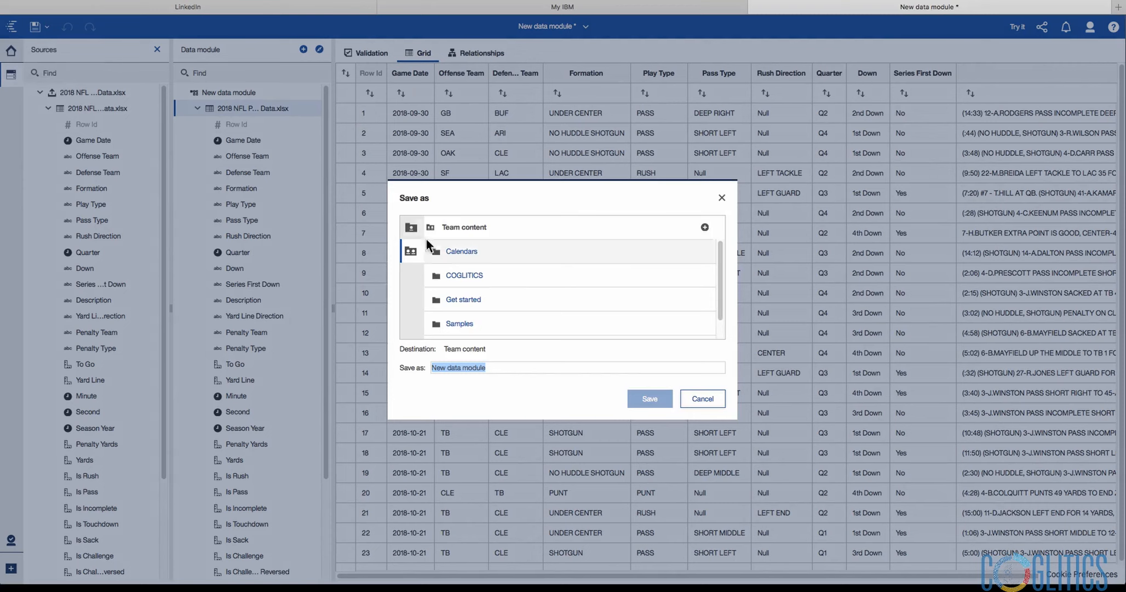
pyautogui.click(410, 227)
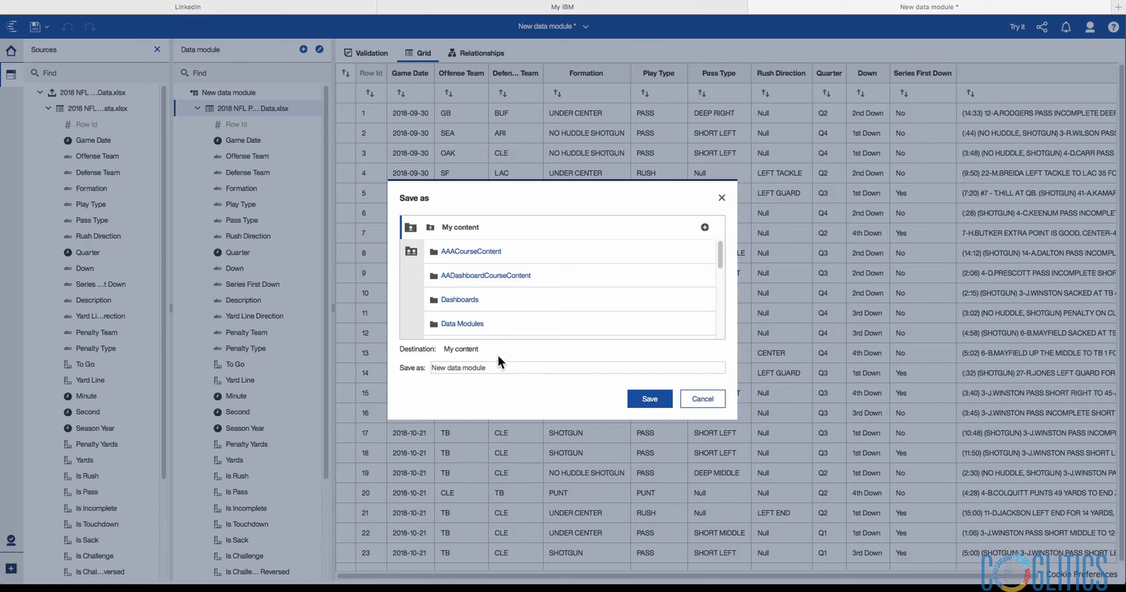
pyautogui.scroll(-1, 466, 264)
pyautogui.scroll(-2, 466, 264)
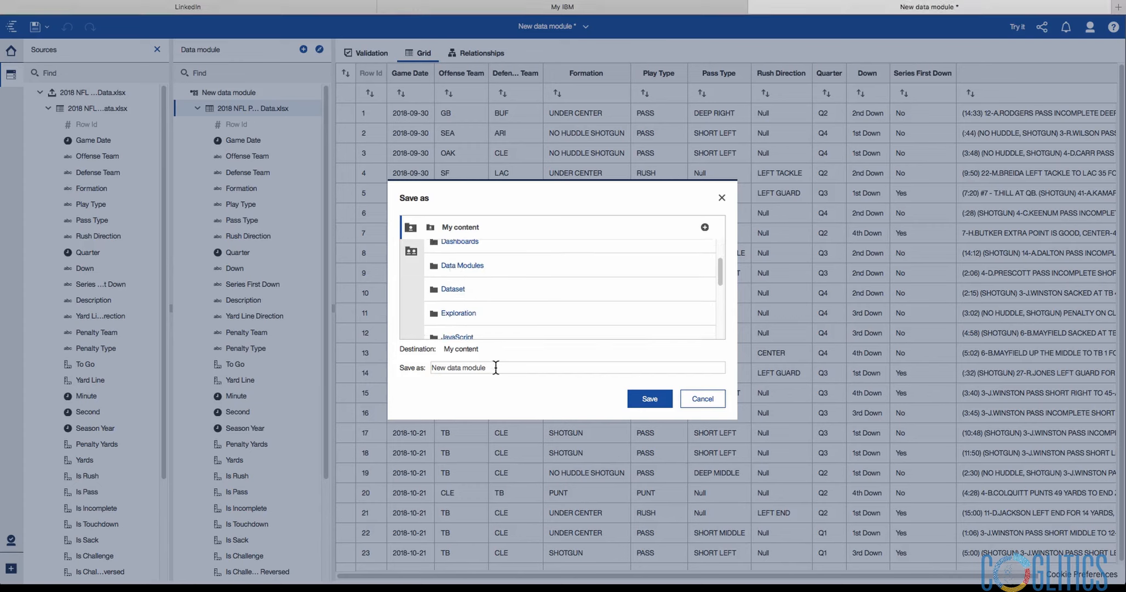
pyautogui.moveTo(493, 367); pyautogui.dragTo(409, 354)
pyautogui.rightClick(459, 367)
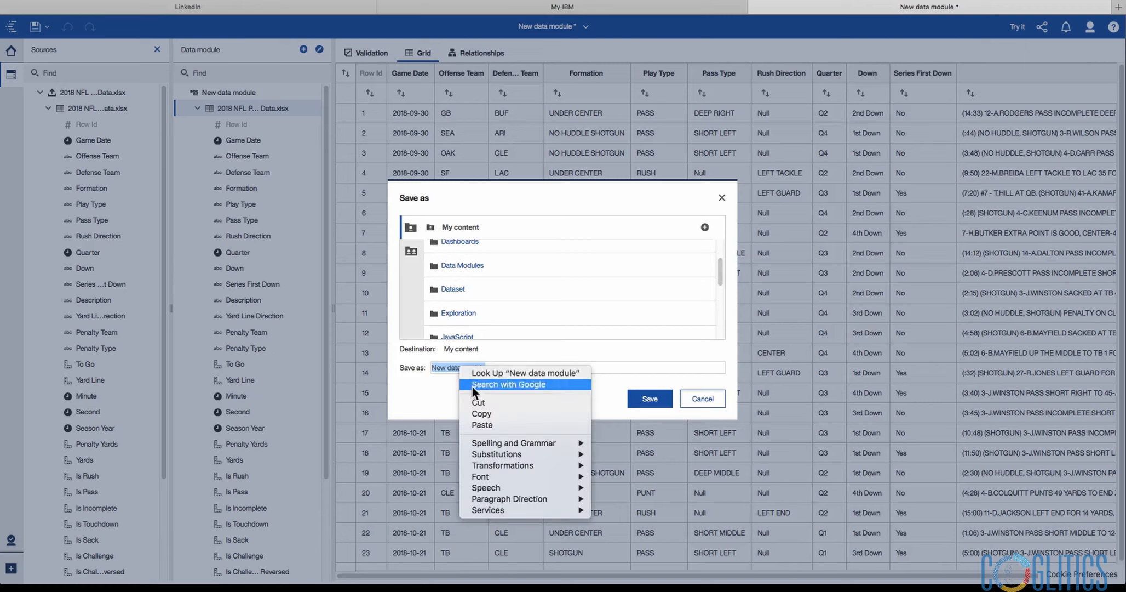
pyautogui.click(481, 423)
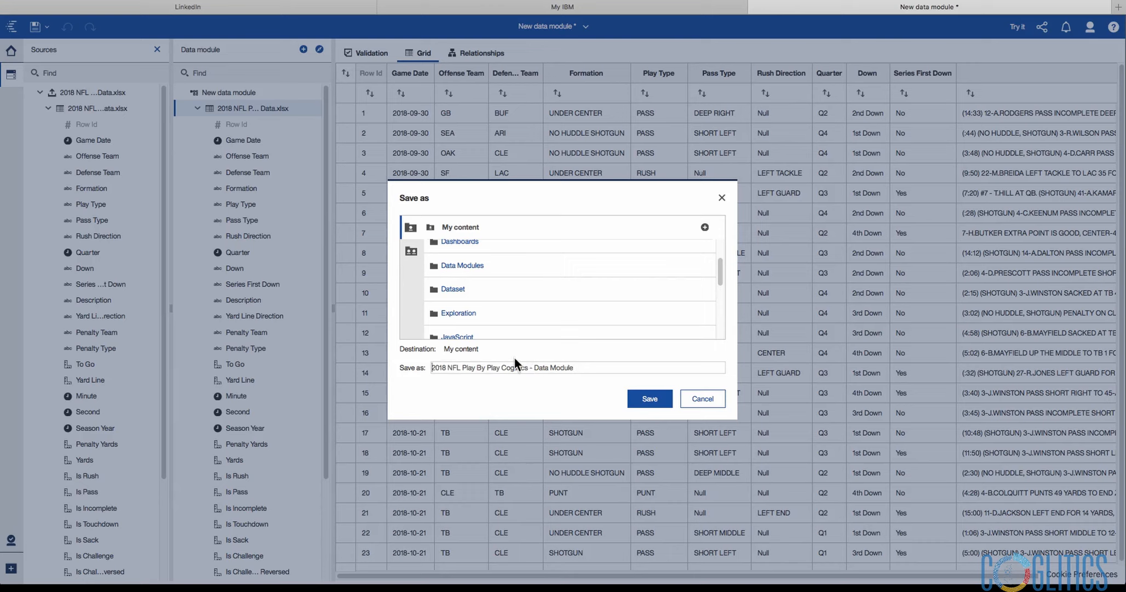
pyautogui.write('x')
pyautogui.click(651, 398)
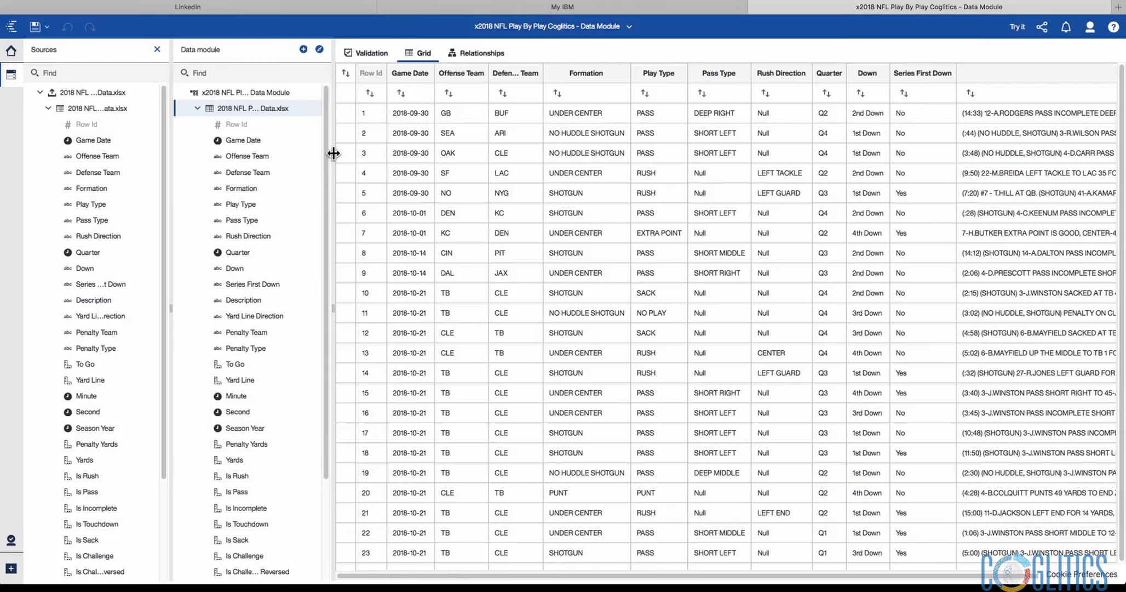
# - Reorder the module table's columns so Season Year, Game Date and Quarter sit in that order directly above Minute
pyautogui.moveTo(332, 153); pyautogui.dragTo(368, 153)
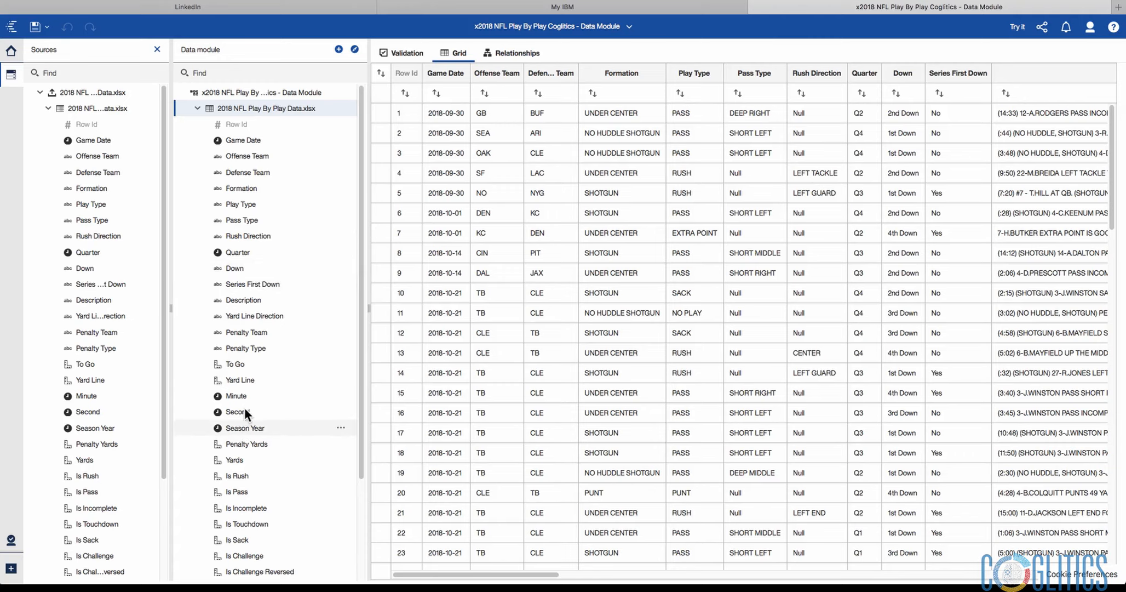
pyautogui.moveTo(245, 408); pyautogui.dragTo(249, 396)
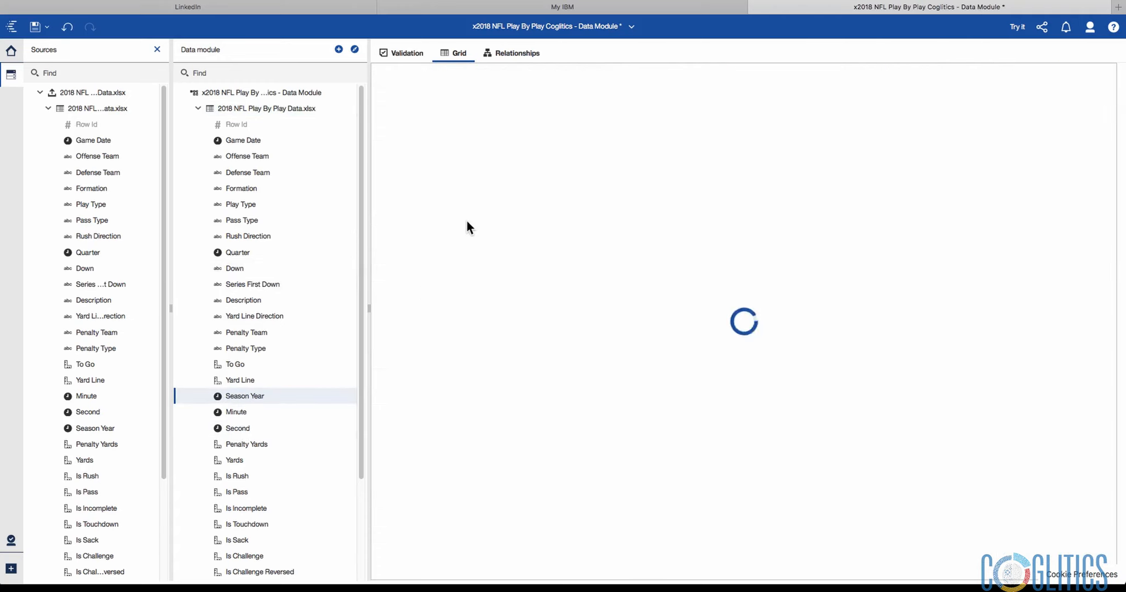
pyautogui.click(407, 53)
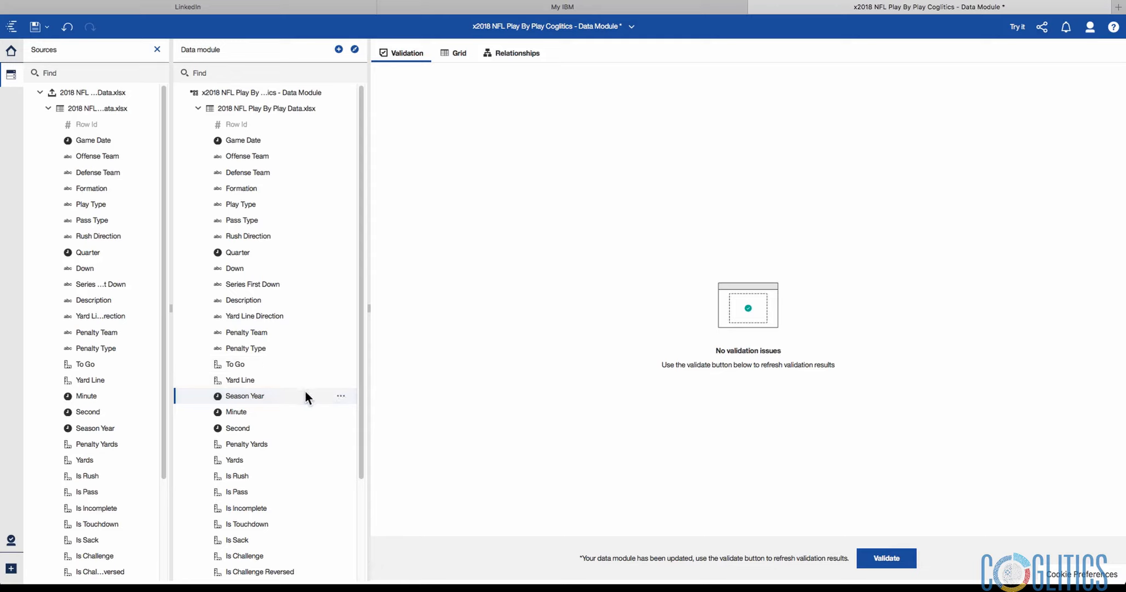
pyautogui.moveTo(242, 142); pyautogui.dragTo(259, 401)
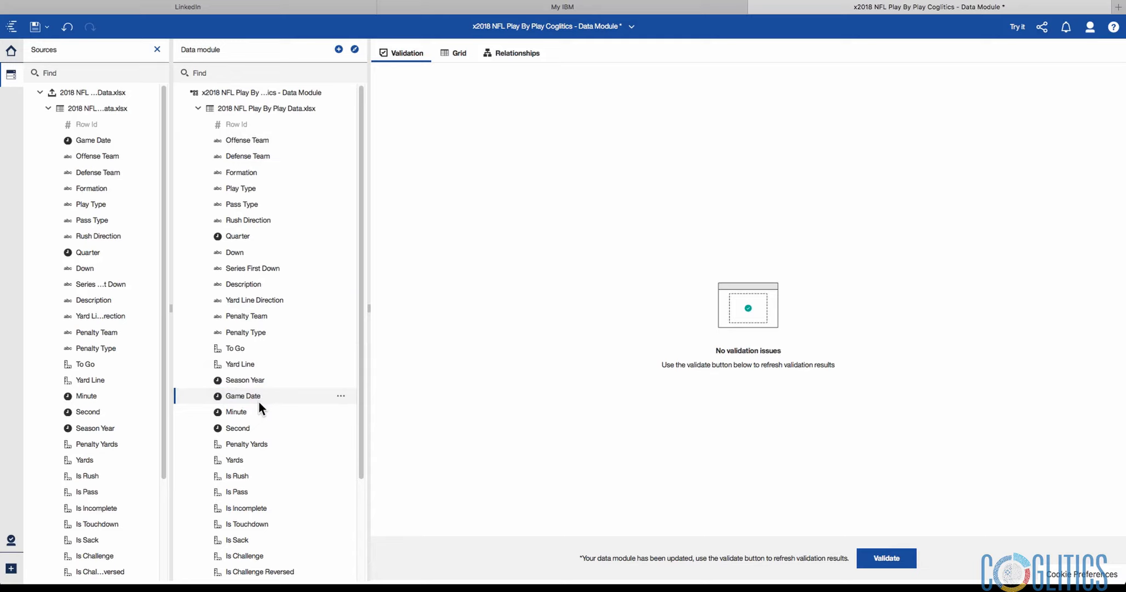
pyautogui.moveTo(242, 234); pyautogui.dragTo(261, 407)
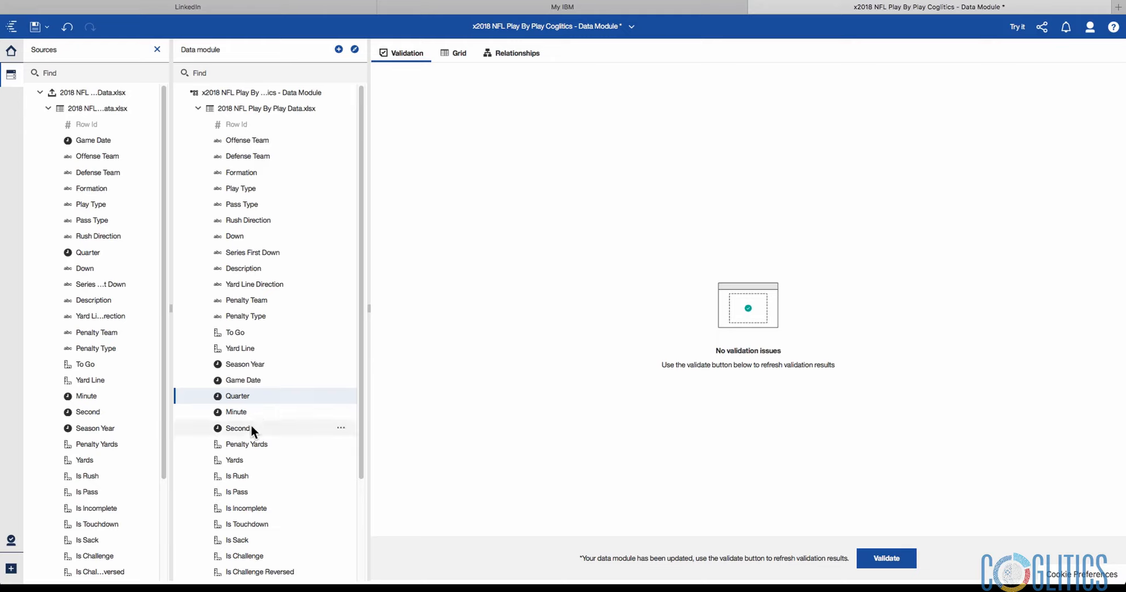
# - Create a folder named Metrics in the 2018 NFL Play By Play Data.xlsx table and place it directly below Second
pyautogui.click(245, 109)
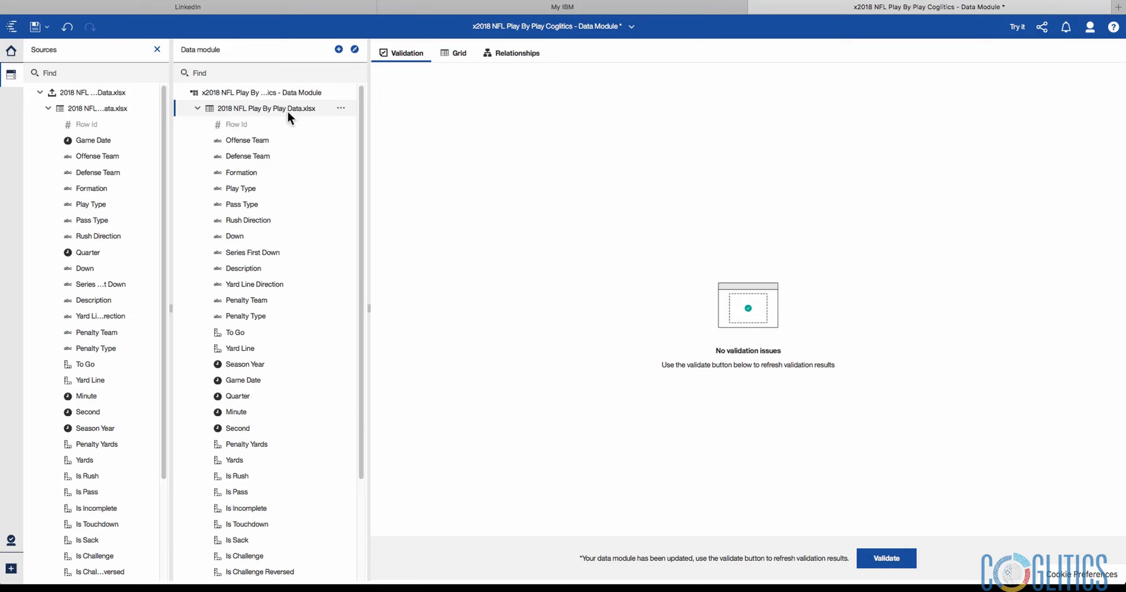
pyautogui.click(341, 108)
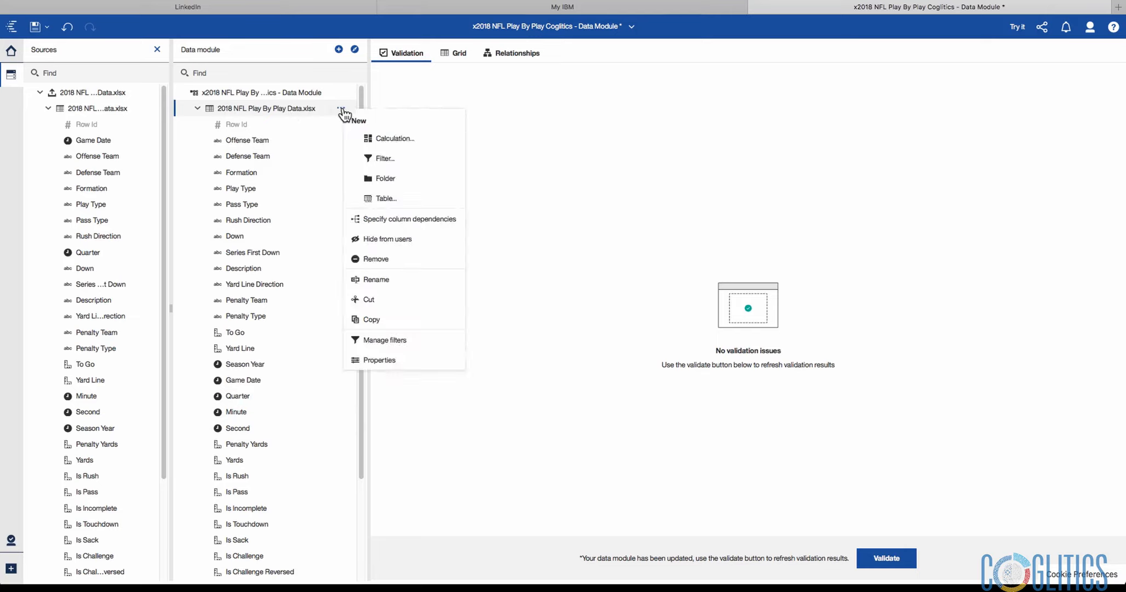
pyautogui.click(386, 180)
pyautogui.write('M')
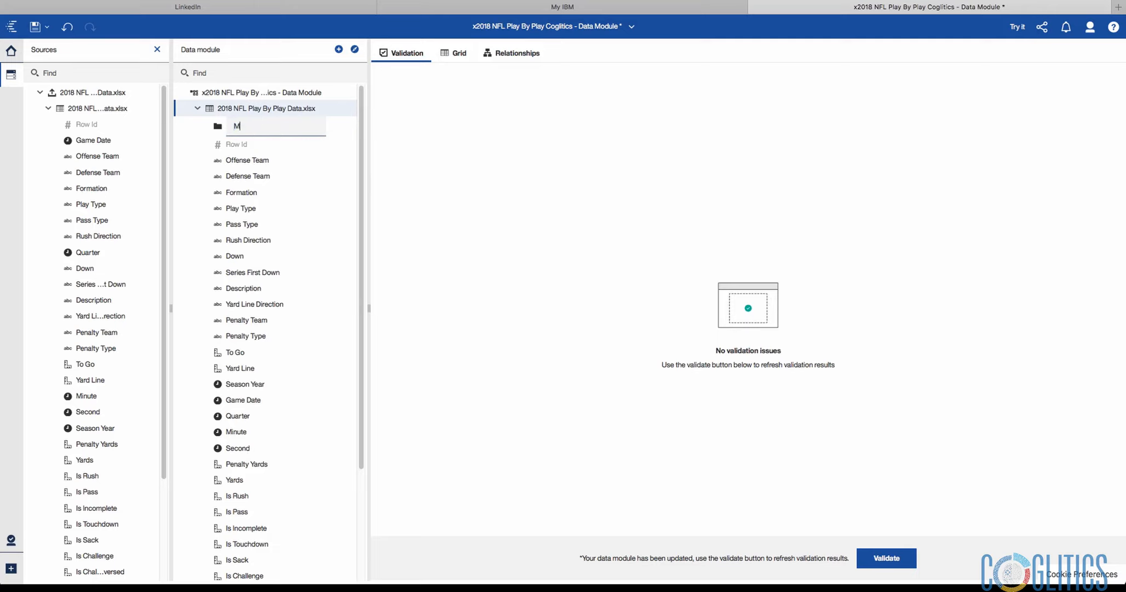
pyautogui.write('etrics')
pyautogui.click(685, 223)
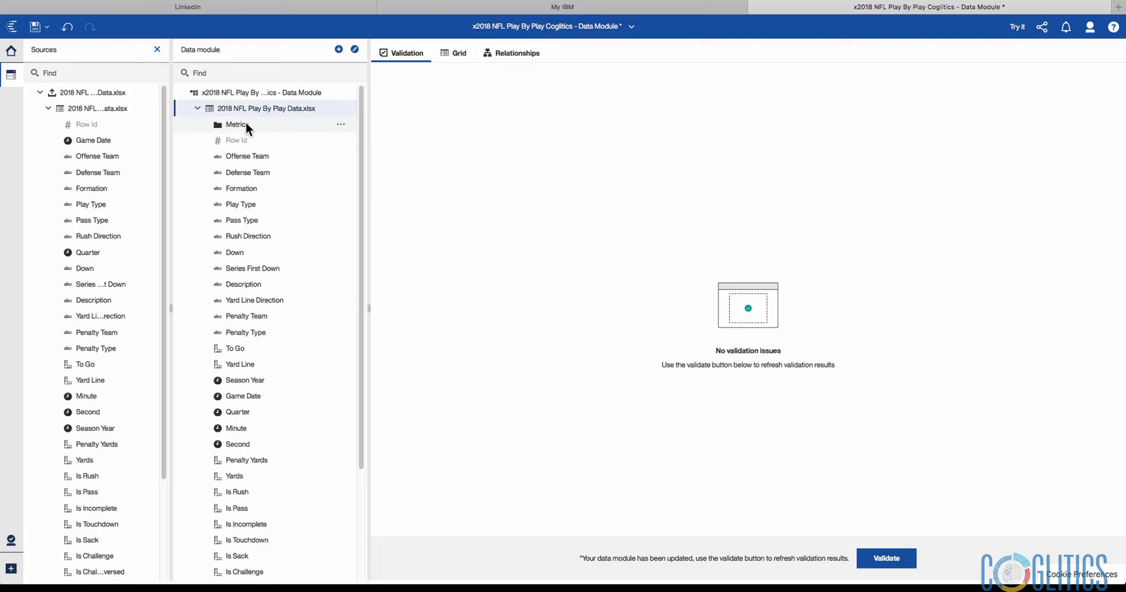
pyautogui.moveTo(245, 122); pyautogui.dragTo(236, 446)
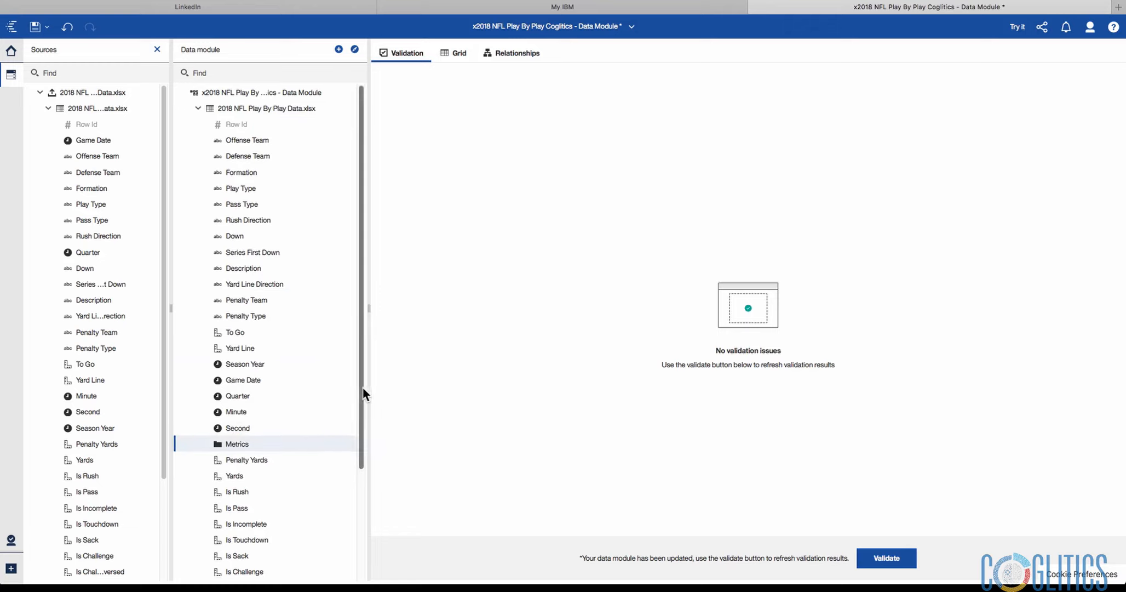
# - Move all columns from Penalty Yards through Is Penalty Accepted into the Metrics folder and collapse the folder
pyautogui.moveTo(363, 388); pyautogui.dragTo(368, 451)
pyautogui.click(263, 378)
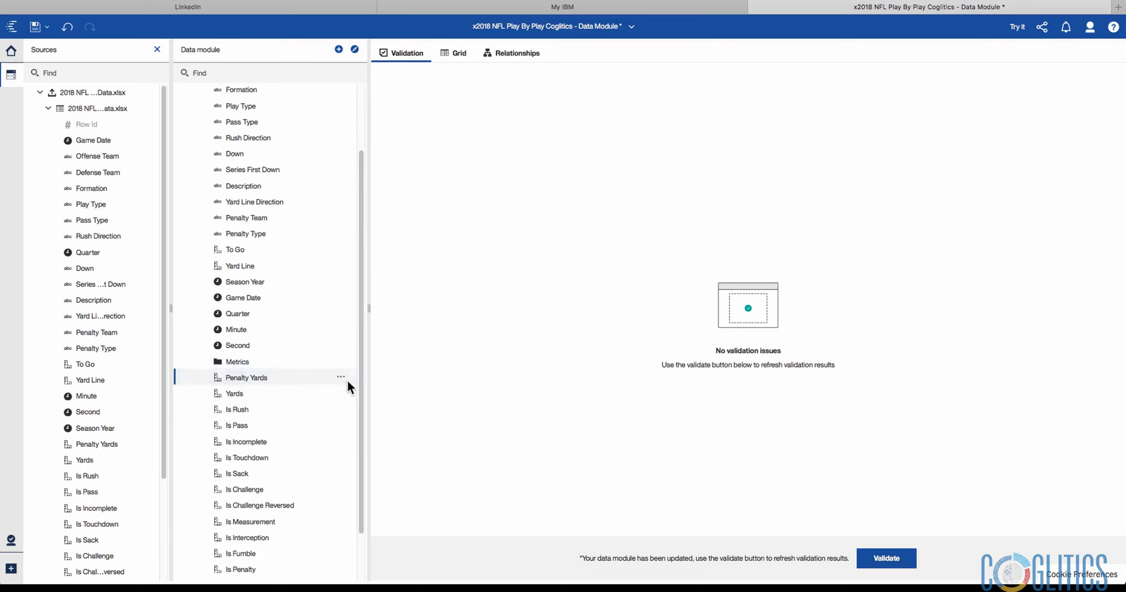
pyautogui.scroll(-2, 363, 439)
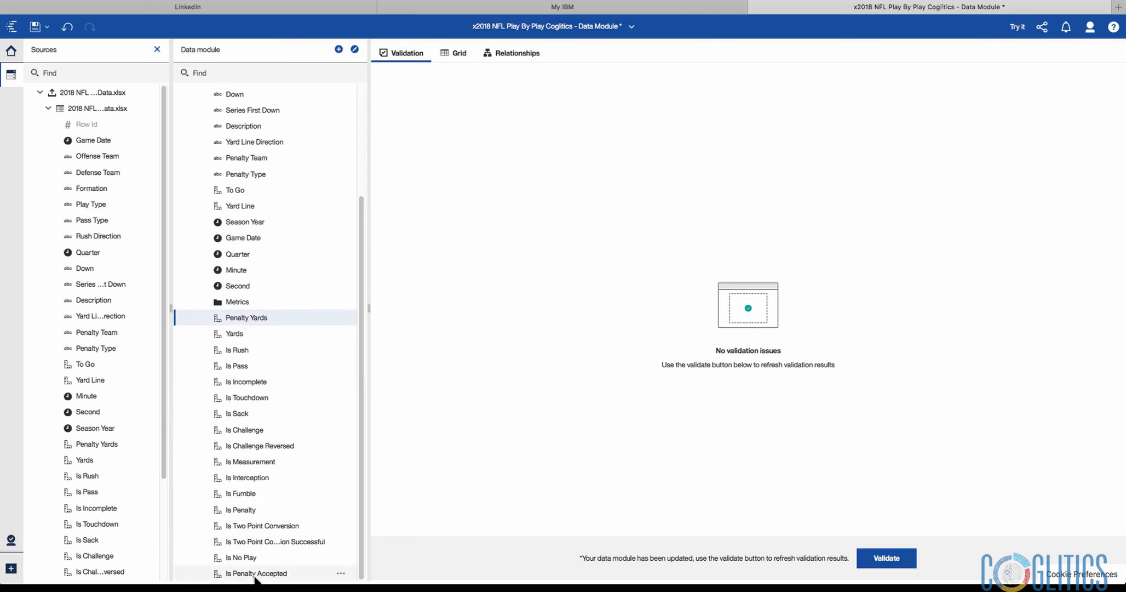
pyautogui.keyDown('shift'); pyautogui.click(255, 573); pyautogui.keyUp('shift')
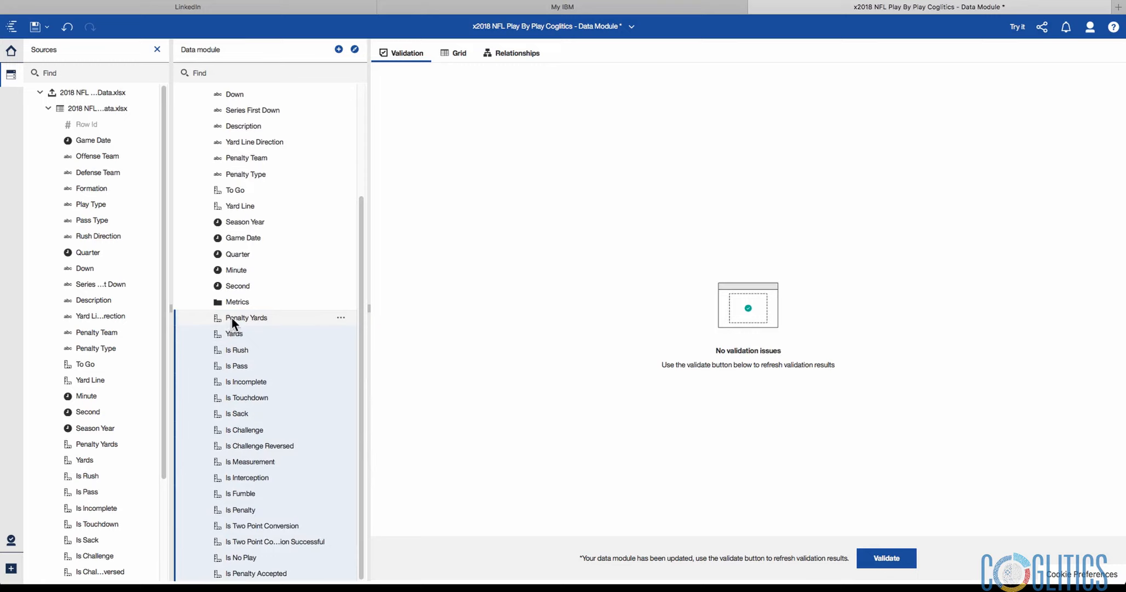
pyautogui.moveTo(231, 318); pyautogui.dragTo(233, 303)
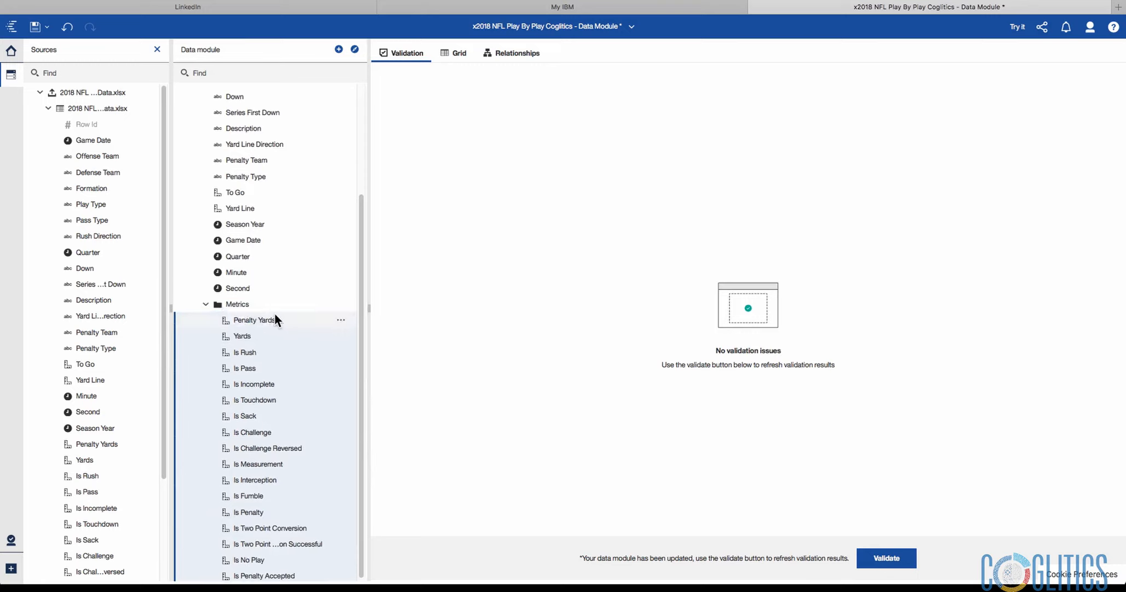
pyautogui.click(206, 304)
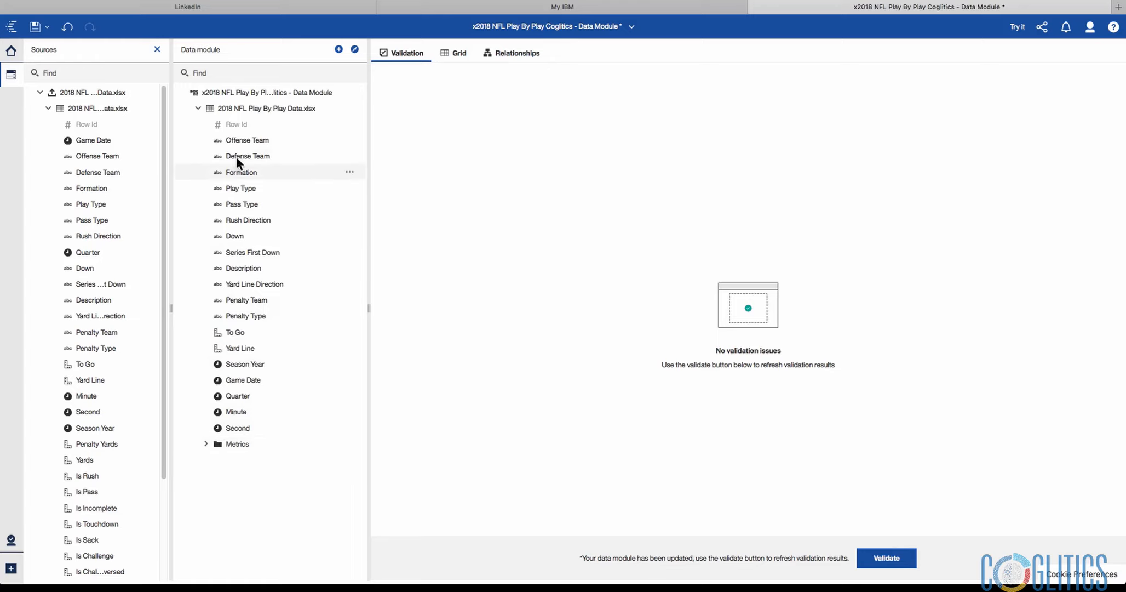
# - In the properties of the To Go column, set Usage to Attribute and Aggregate to None
pyautogui.click(244, 332)
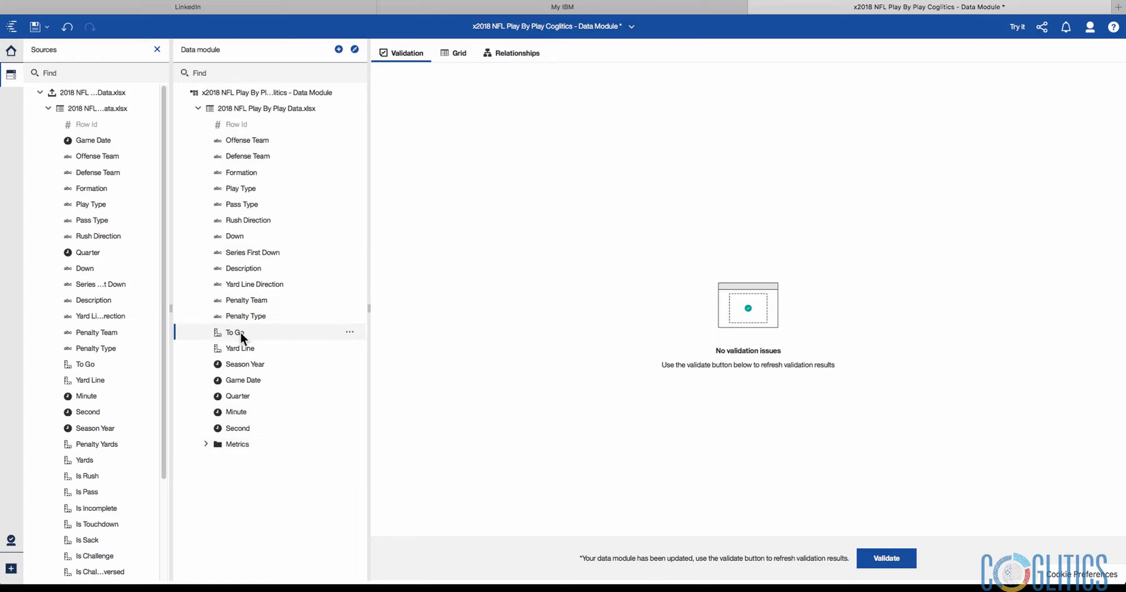
pyautogui.click(350, 333)
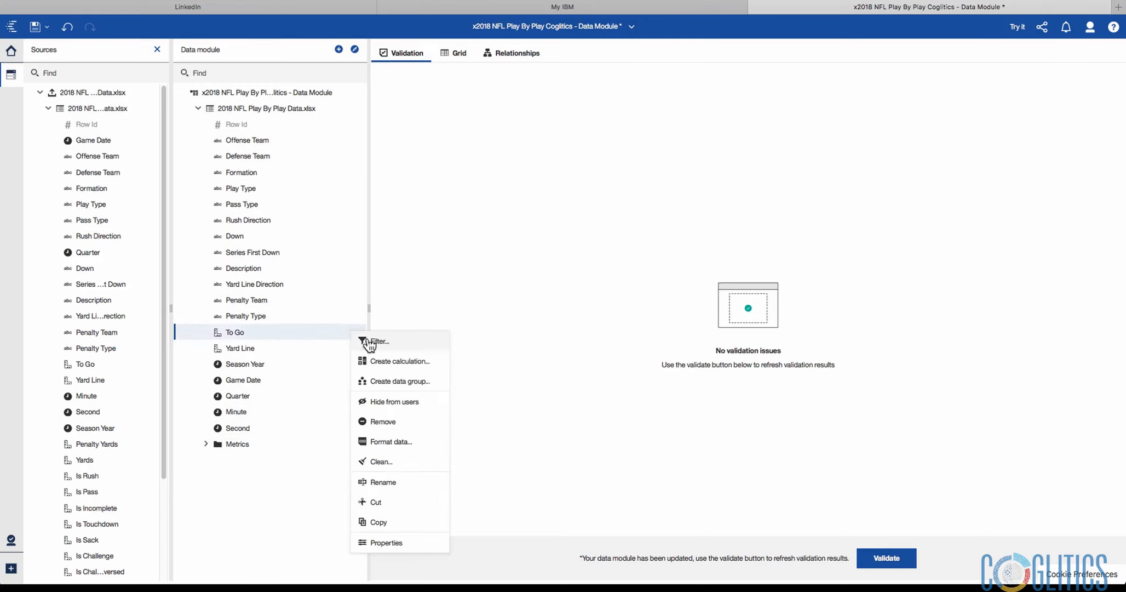
pyautogui.click(390, 542)
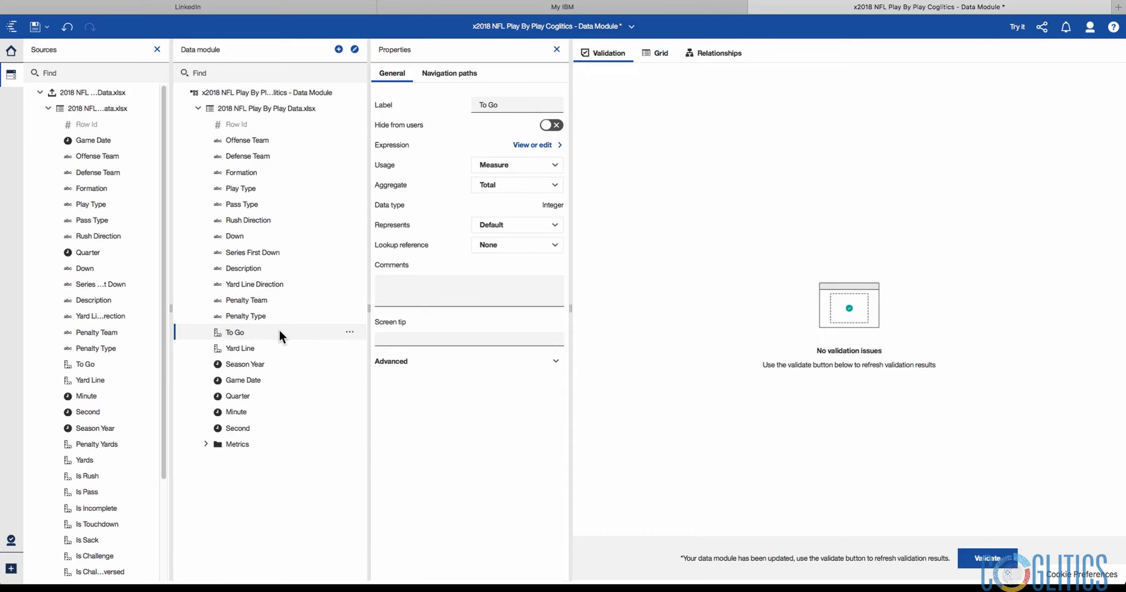
pyautogui.click(529, 166)
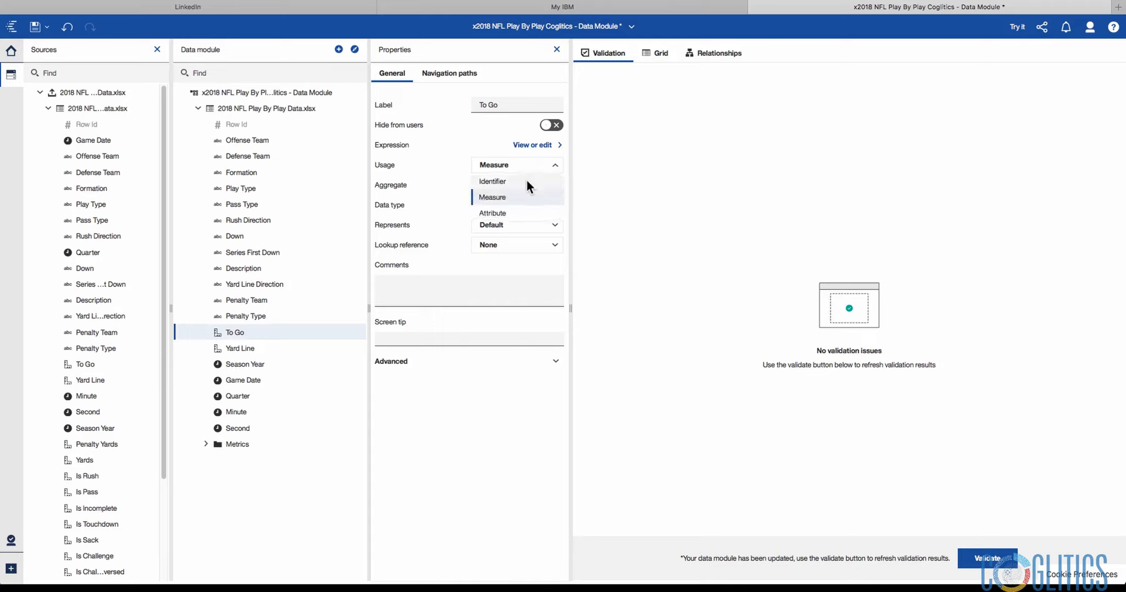
pyautogui.click(522, 212)
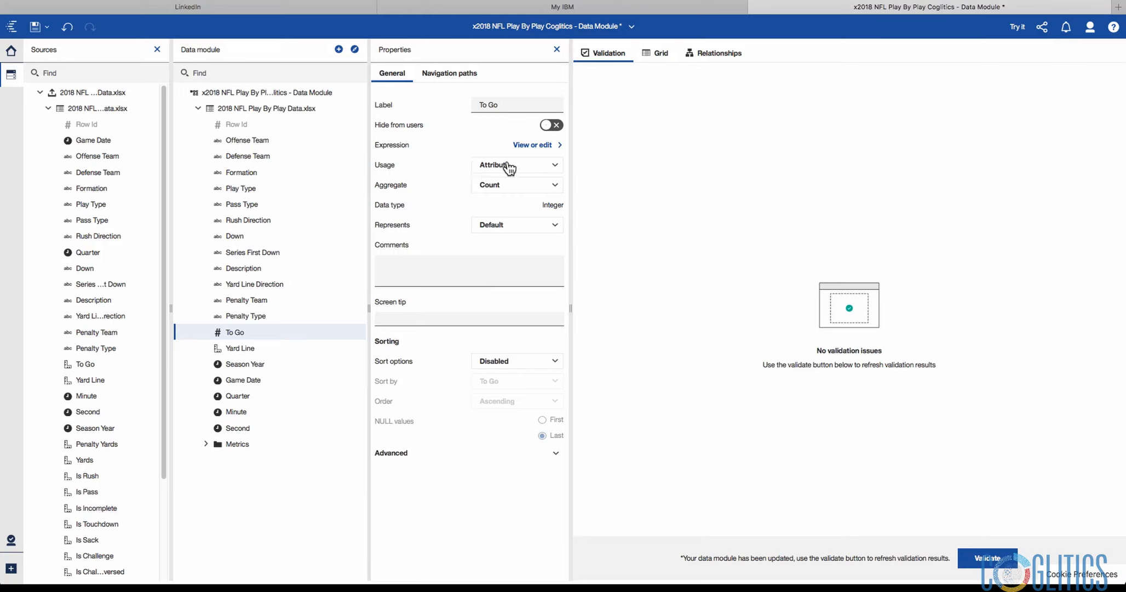
pyautogui.click(544, 186)
pyautogui.moveTo(560, 225); pyautogui.dragTo(560, 198)
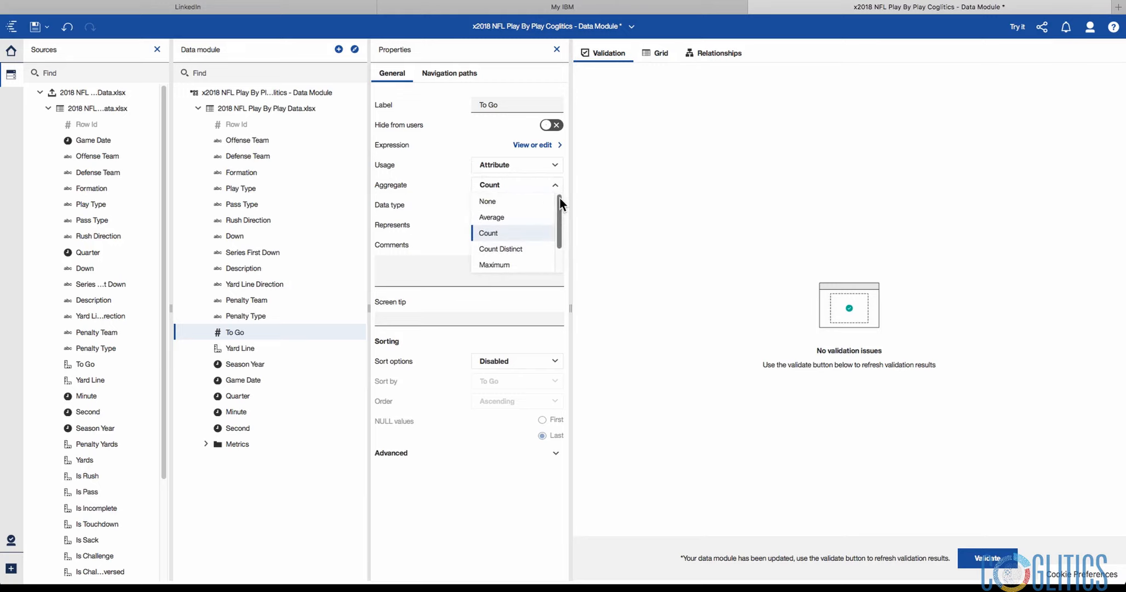
pyautogui.click(506, 201)
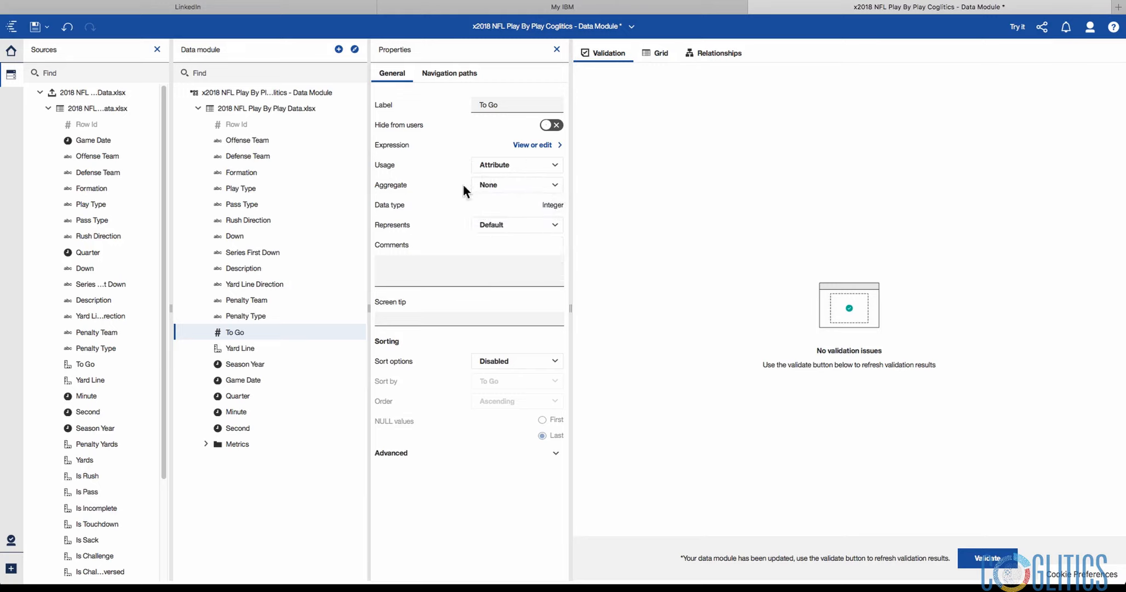
# - Set the Yard Line column's Usage to Attribute and its Aggregate to None
pyautogui.click(293, 348)
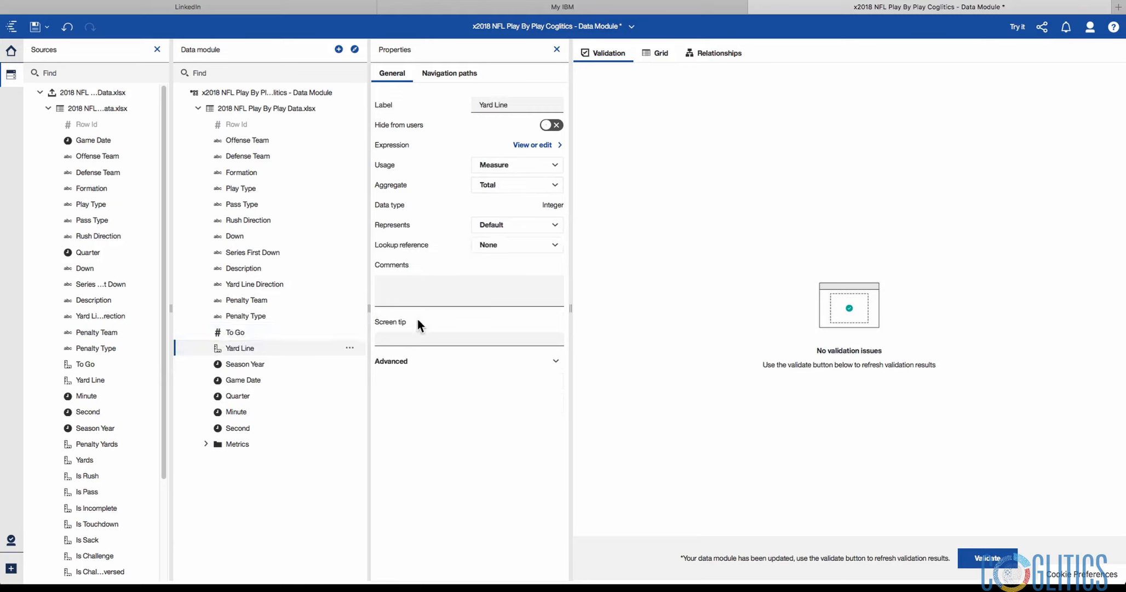
pyautogui.click(554, 165)
pyautogui.click(540, 213)
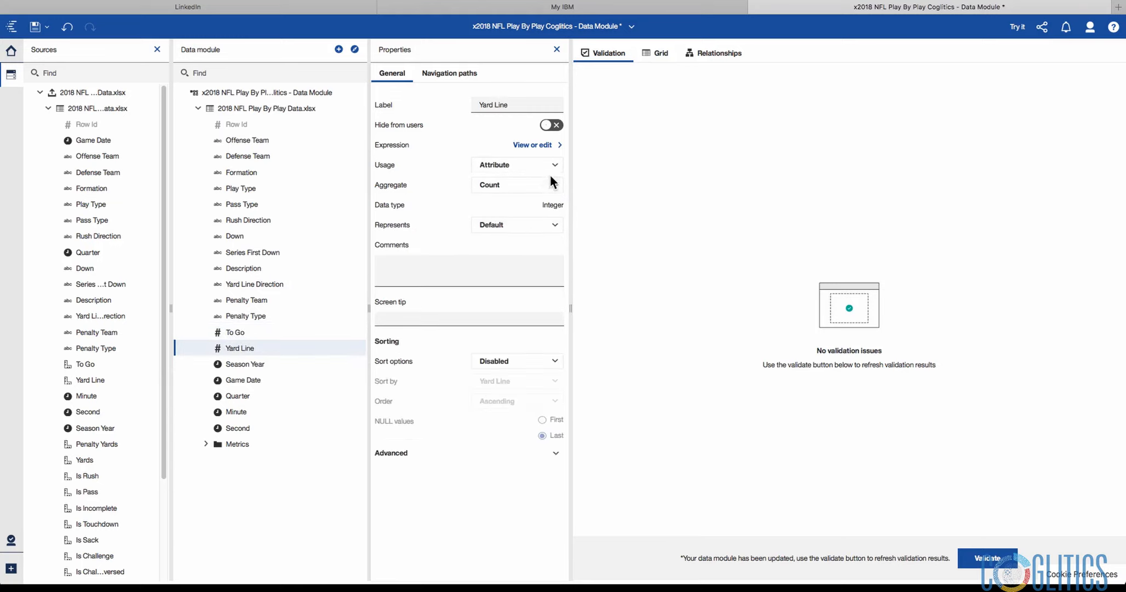
pyautogui.click(555, 188)
pyautogui.moveTo(558, 233)
pyautogui.mouseDown()
pyautogui.moveTo(549, 221)
pyautogui.moveTo(548, 232)
pyautogui.mouseUp()
pyautogui.scroll(2, 547, 236)
pyautogui.click(502, 202)
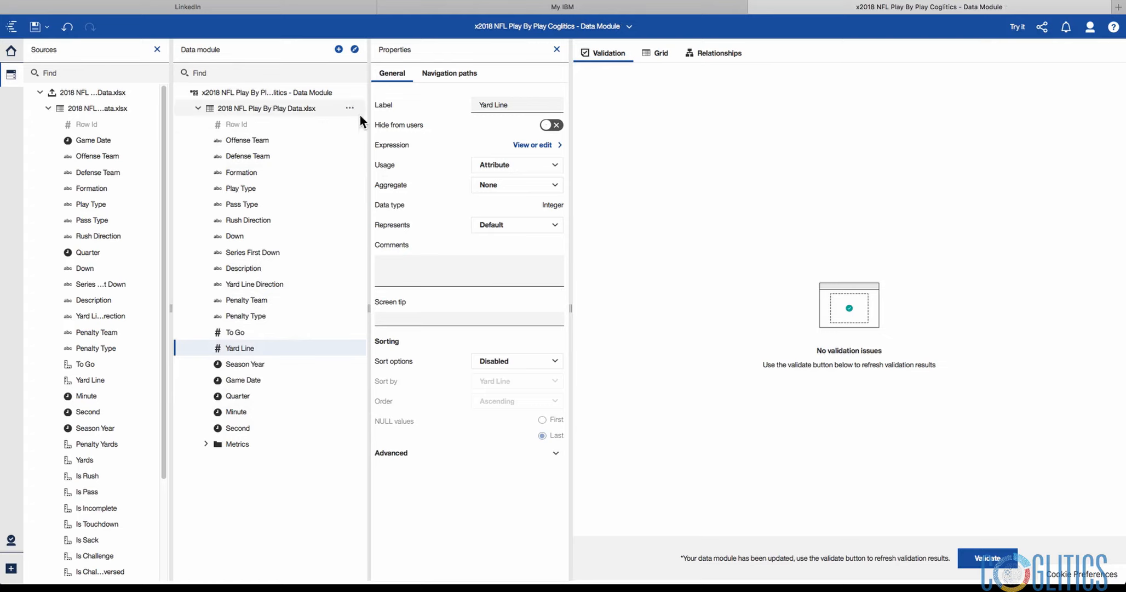
# - Switch to the open DASH05 - NFL Analytics Dashboards dashboard to view its Divisions tab
pyautogui.click(629, 27)
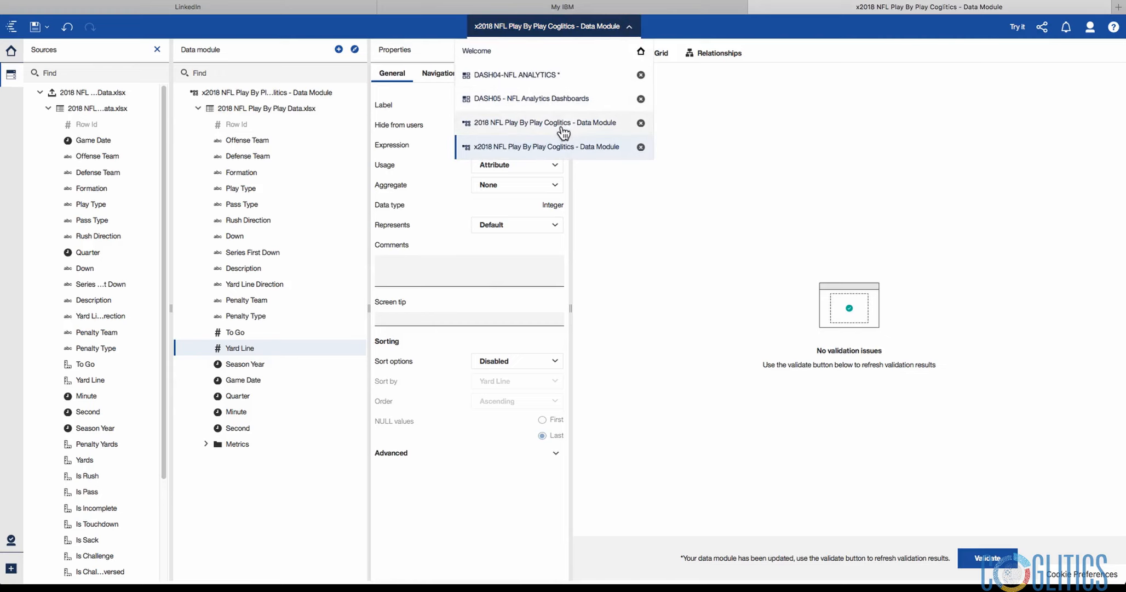
pyautogui.click(574, 98)
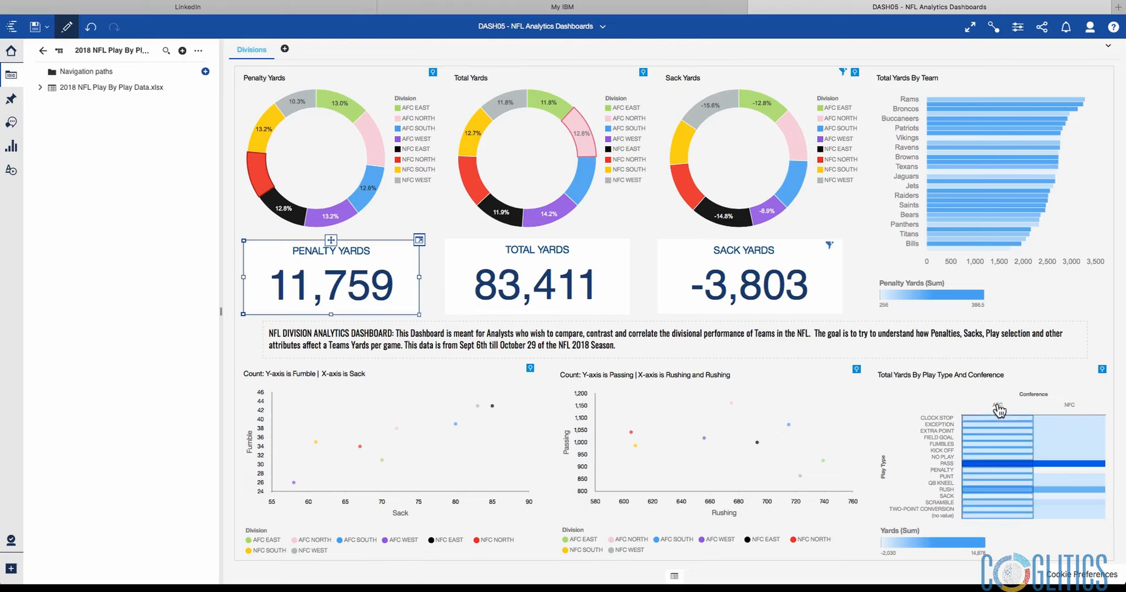
# - Filter the Divisions dashboard to the AFC EAST division from the Penalty Yards chart
pyautogui.click(1071, 405)
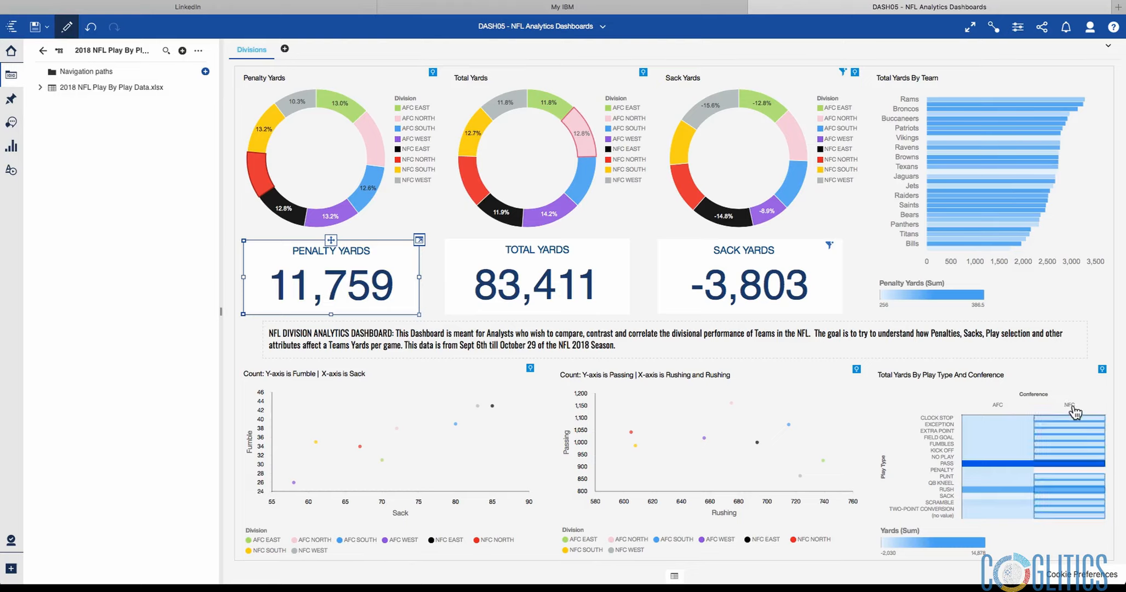
pyautogui.click(412, 114)
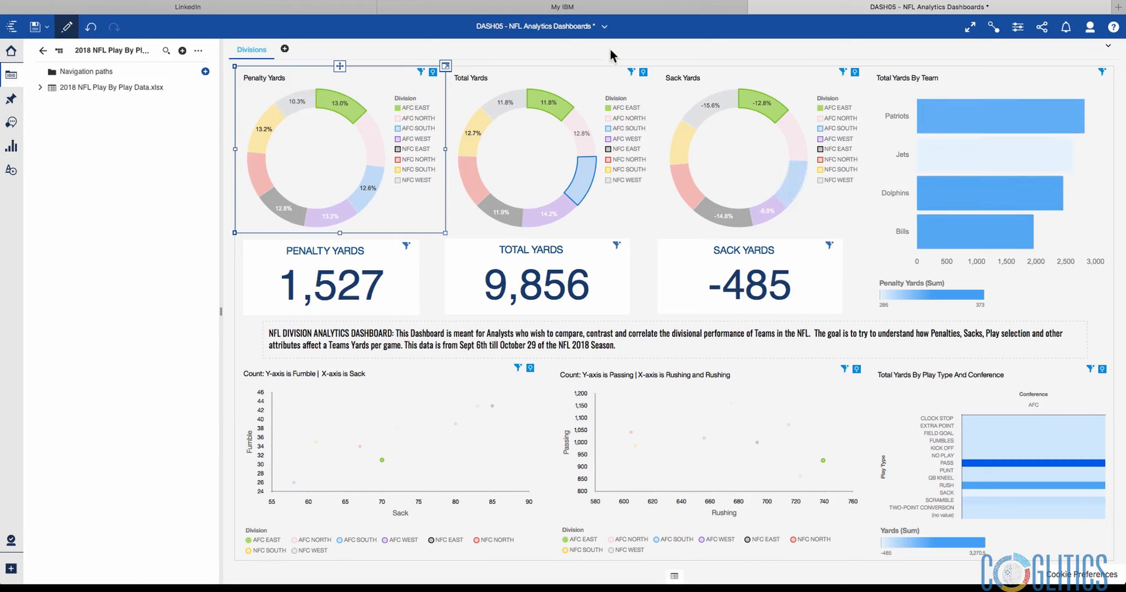
# - Switch to the DASH04-NFL ANALYTICS dashboard and show the touchdown data for team NE
pyautogui.click(606, 26)
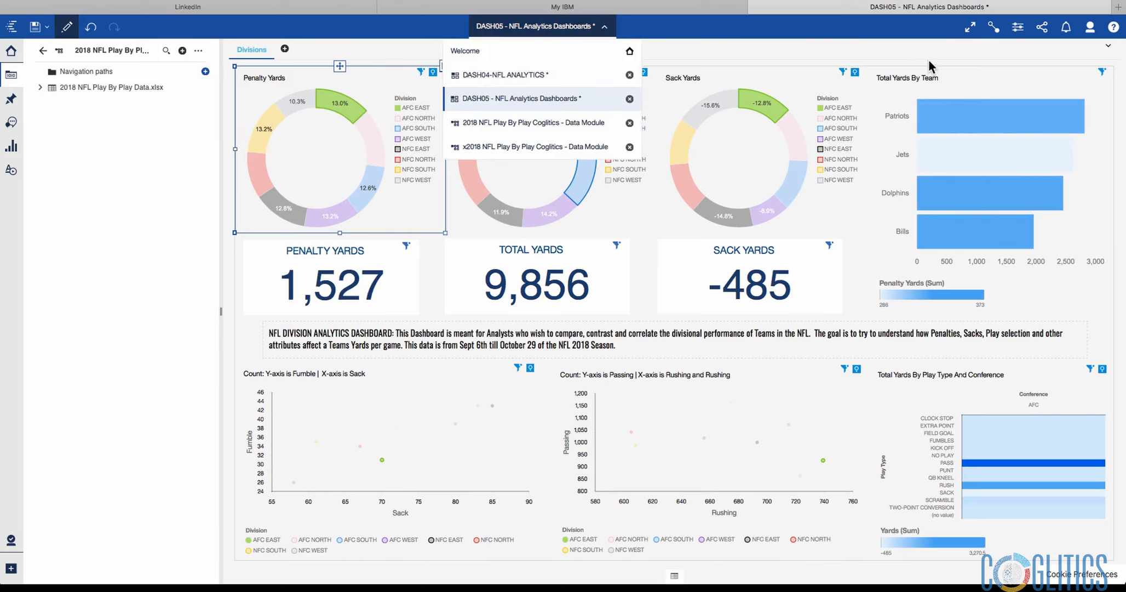
pyautogui.click(506, 75)
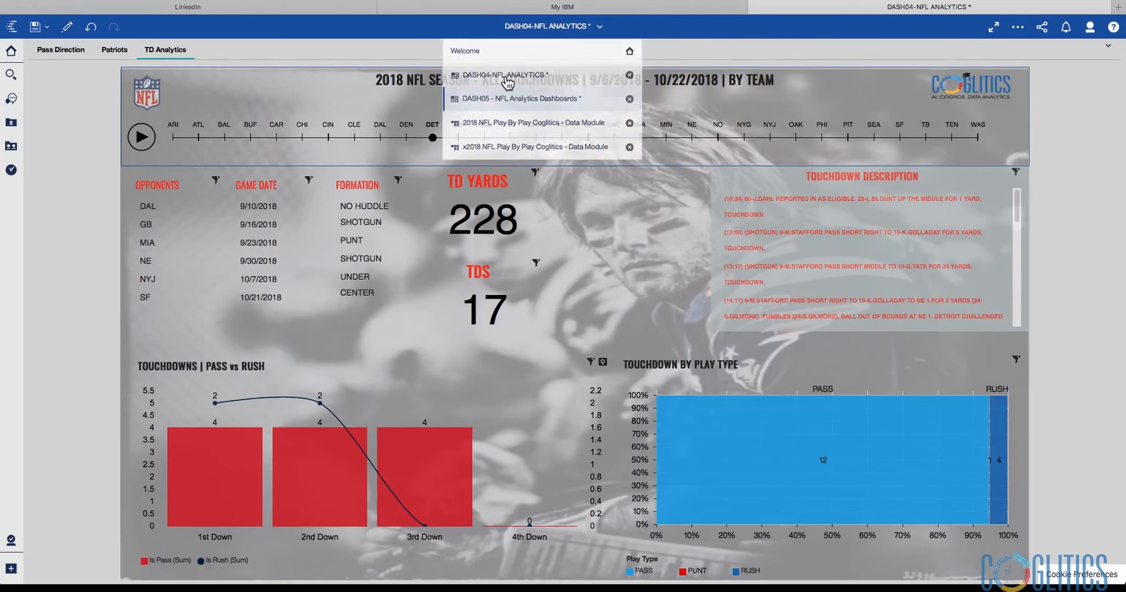
pyautogui.click(692, 138)
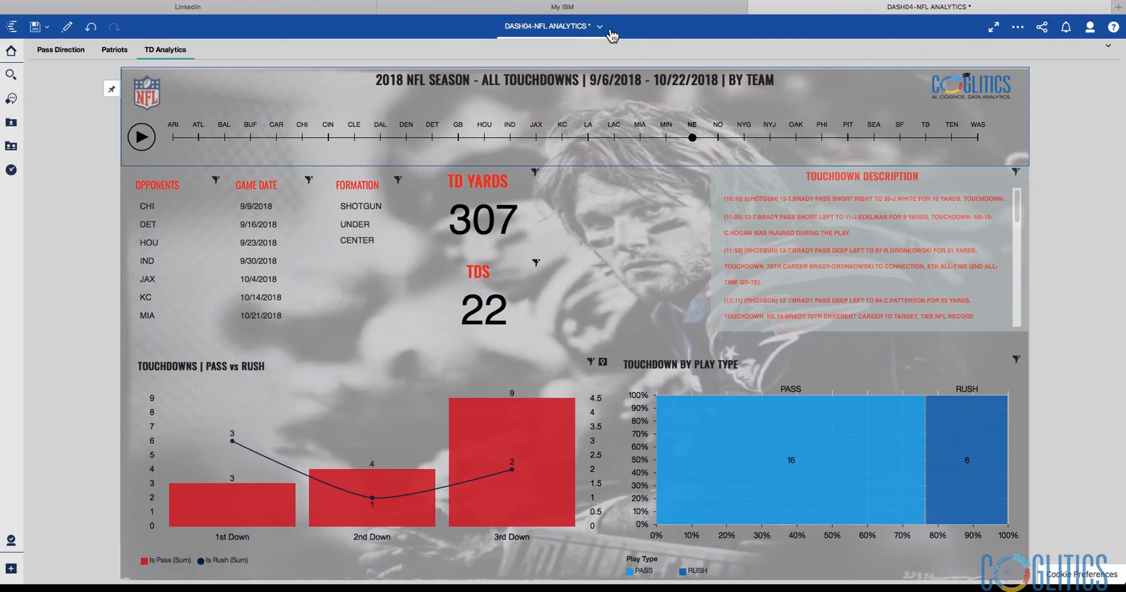
# - Return to the DASH05 - NFL Analytics Dashboards dashboard and review the charts filtered to AFC EAST
pyautogui.click(547, 25)
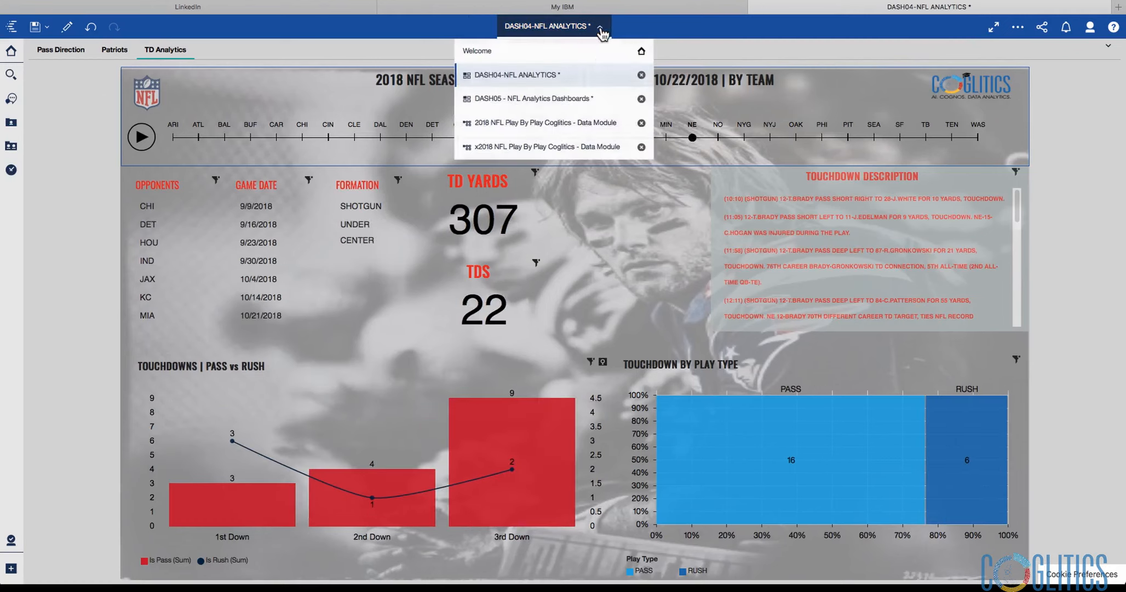
pyautogui.click(518, 100)
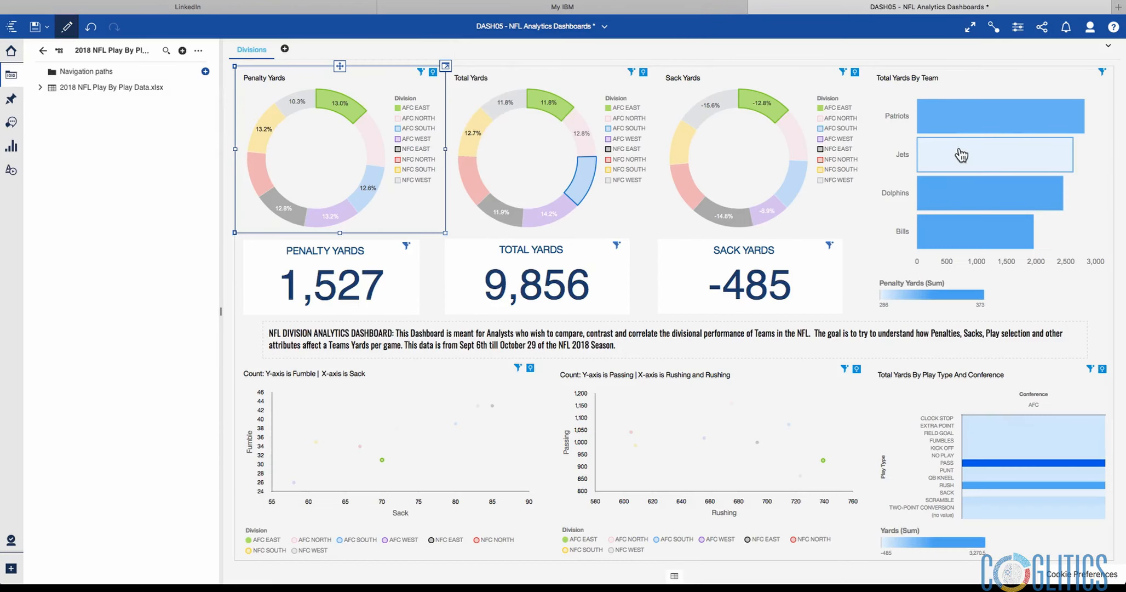
pyautogui.moveTo(1079, 132)
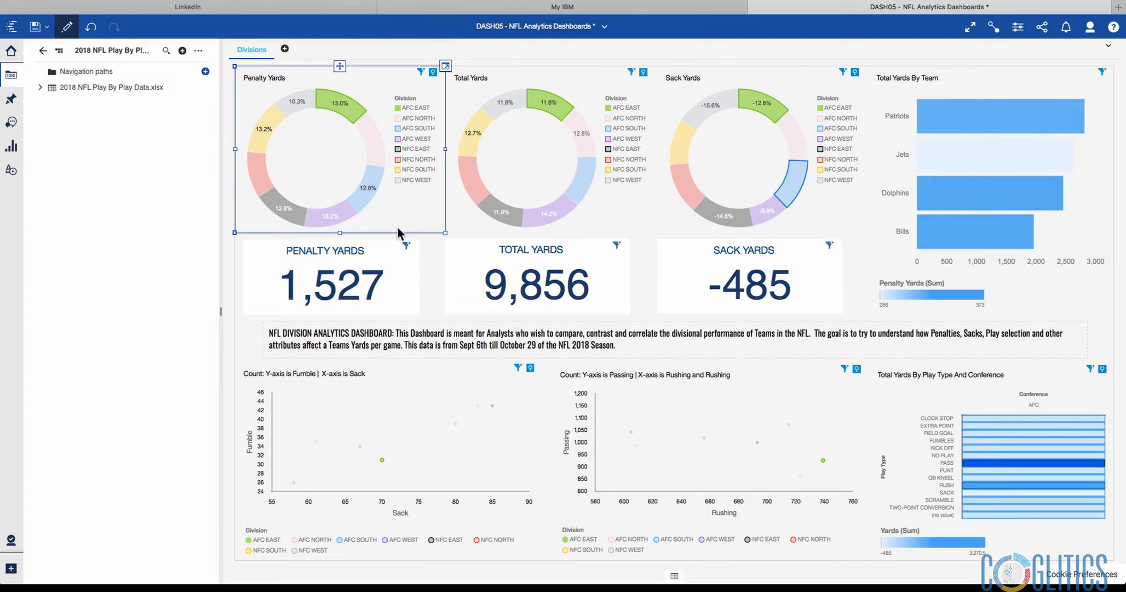
# - Switch to the x2018 NFL Play By Play Coglitics data module and start a custom data group on Offense Team, with grouped column name Conference
pyautogui.click(553, 36)
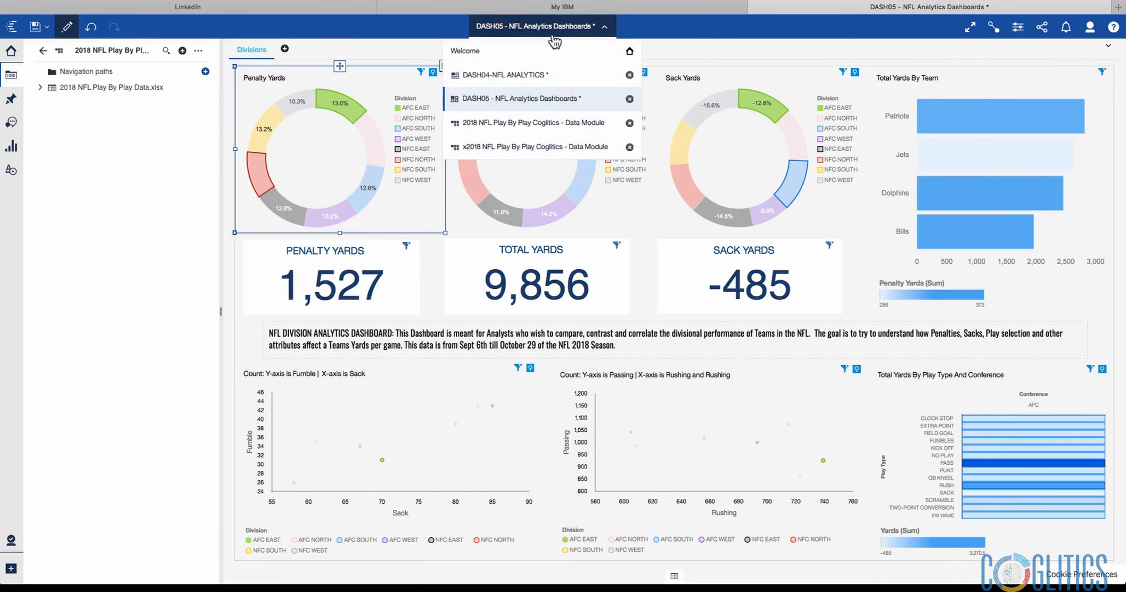
pyautogui.click(502, 147)
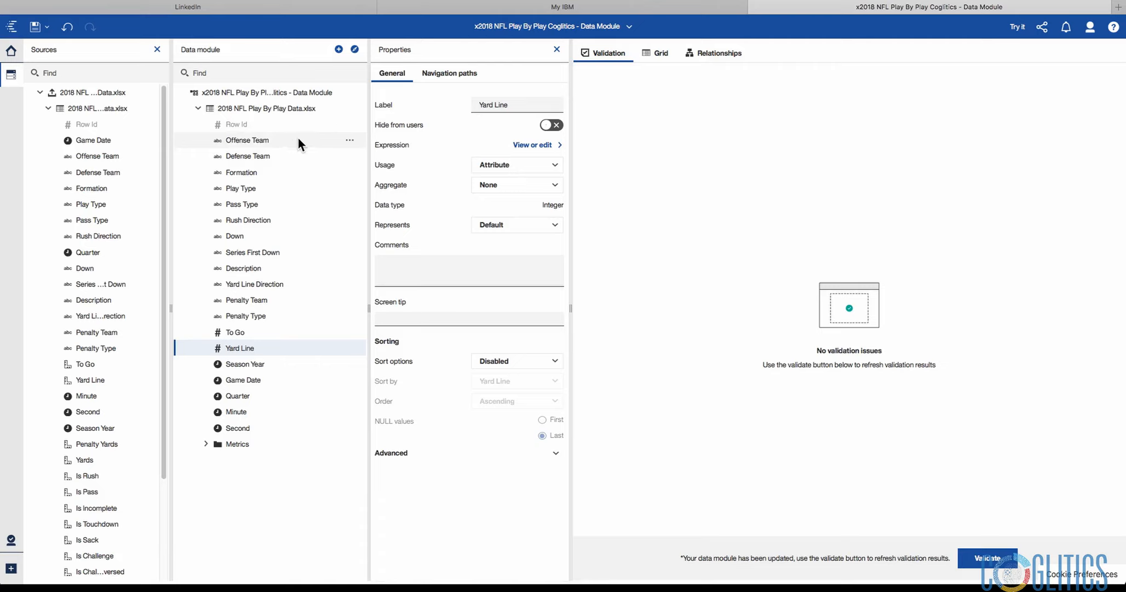
pyautogui.click(350, 140)
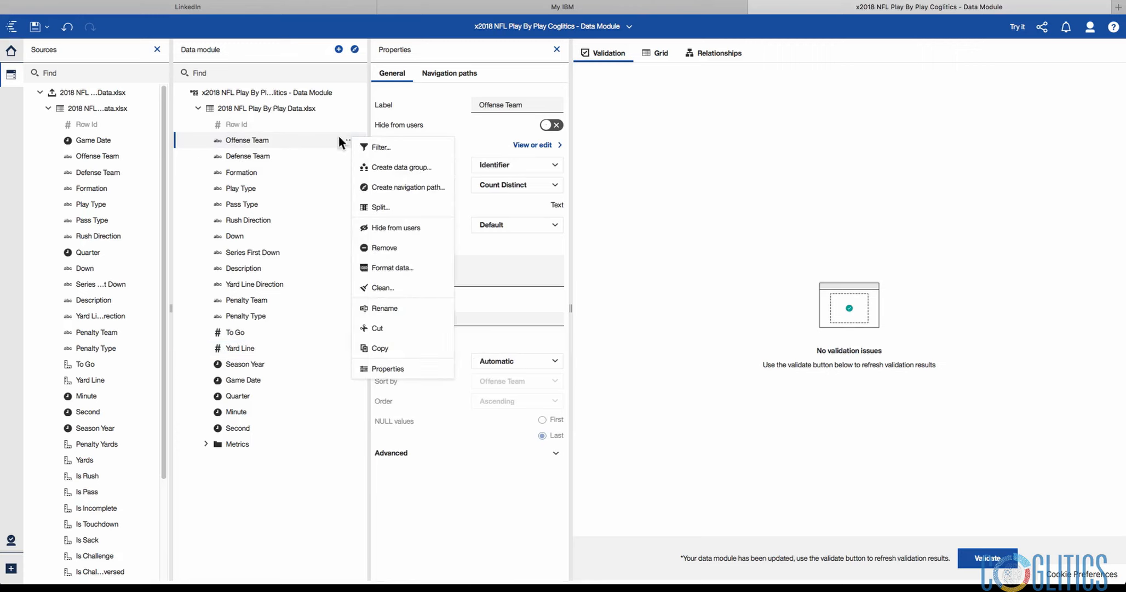
pyautogui.click(386, 168)
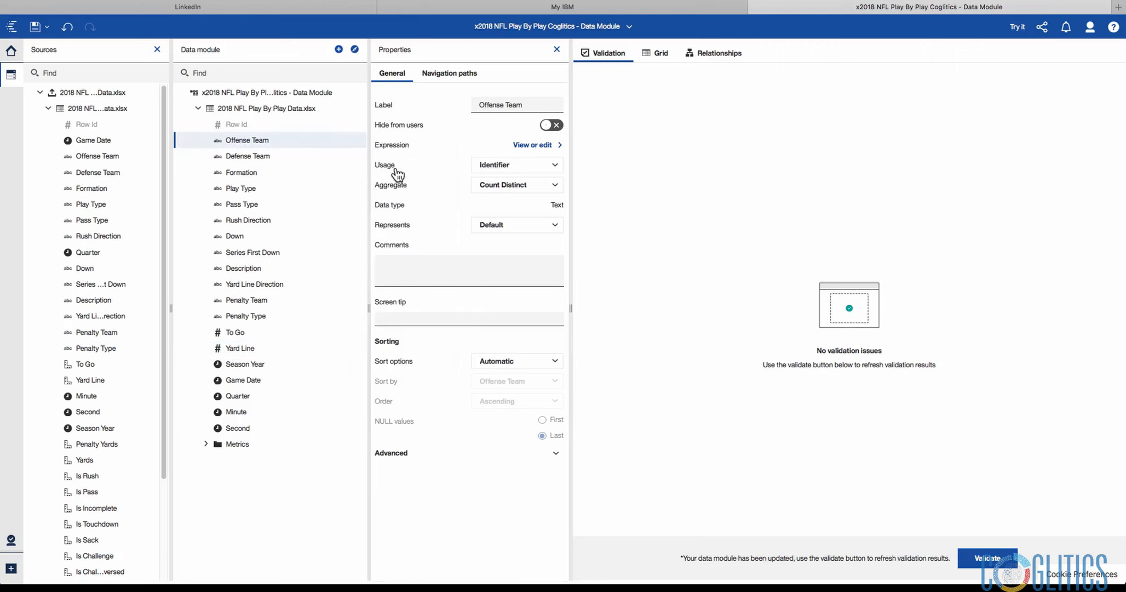
pyautogui.tripleClick(527, 193)
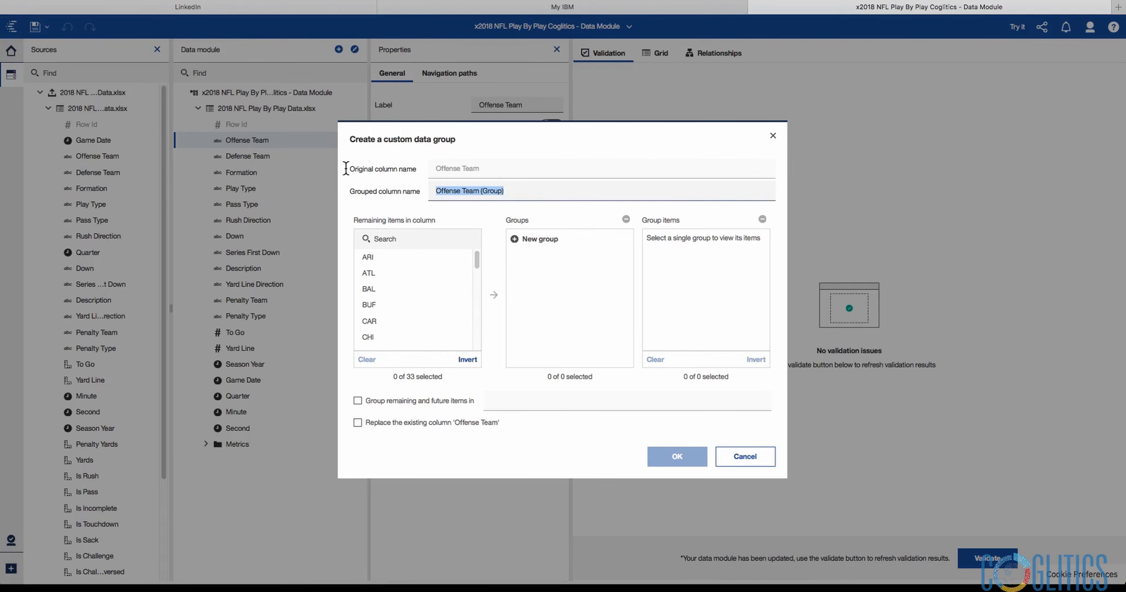
pyautogui.write('Co')
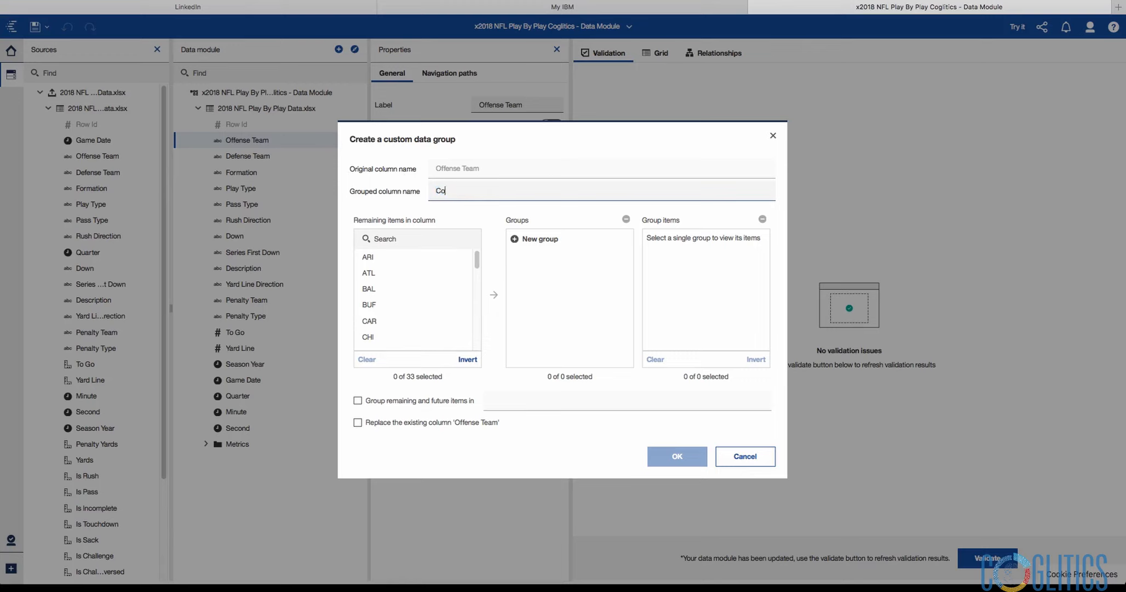
pyautogui.write('nference')
# - Add the groups AFC and NFC to the Conference data group, and group remaining and future items in Delete
pyautogui.click(549, 240)
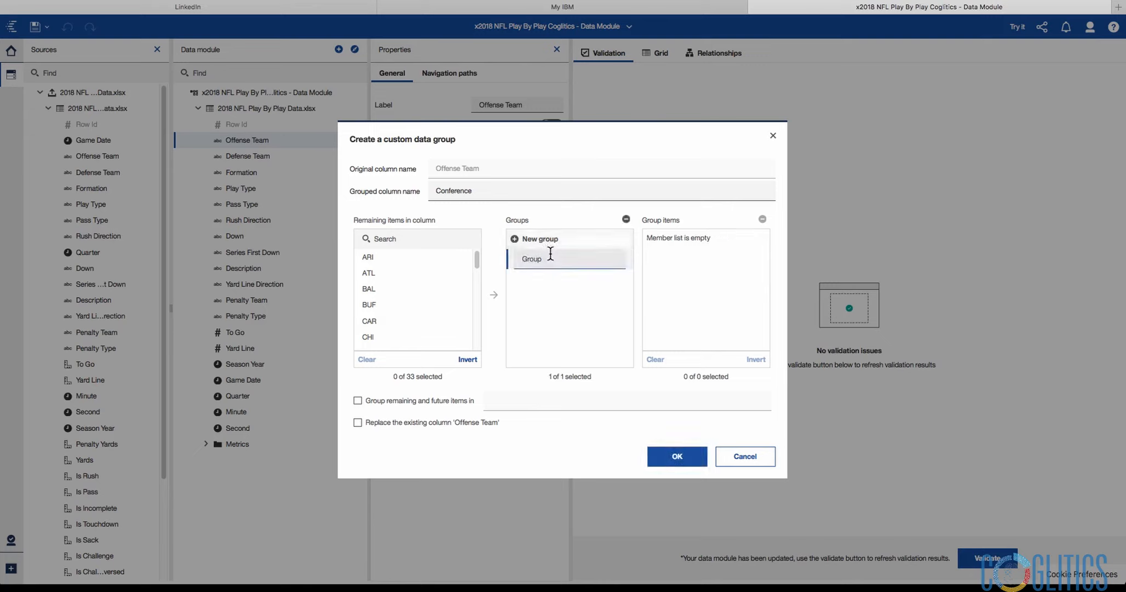
pyautogui.write('AFC')
pyautogui.click(539, 239)
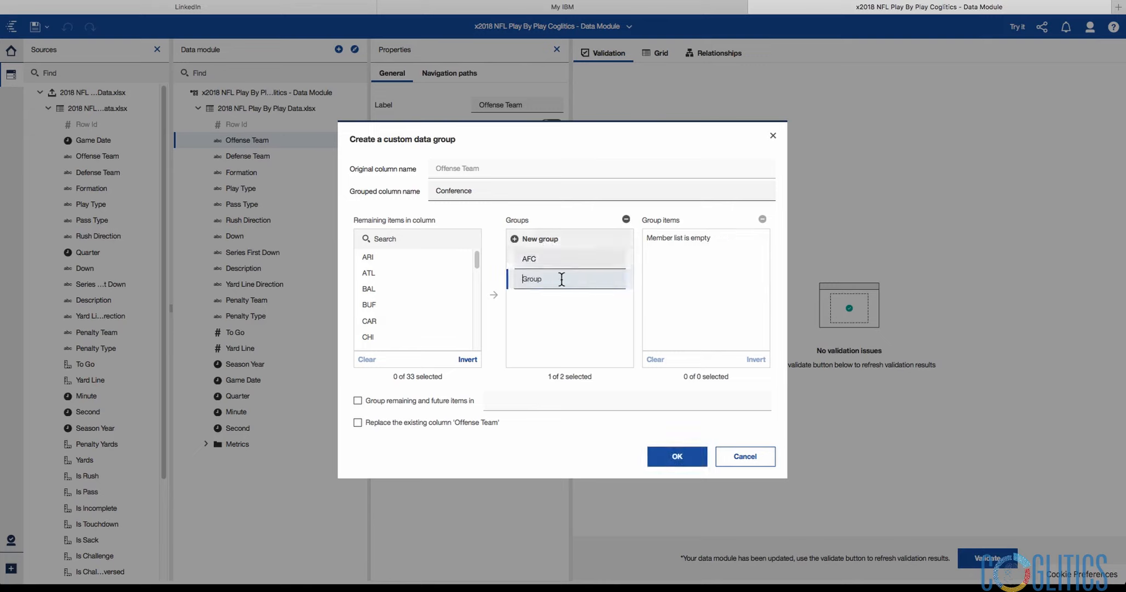
pyautogui.write('NFC')
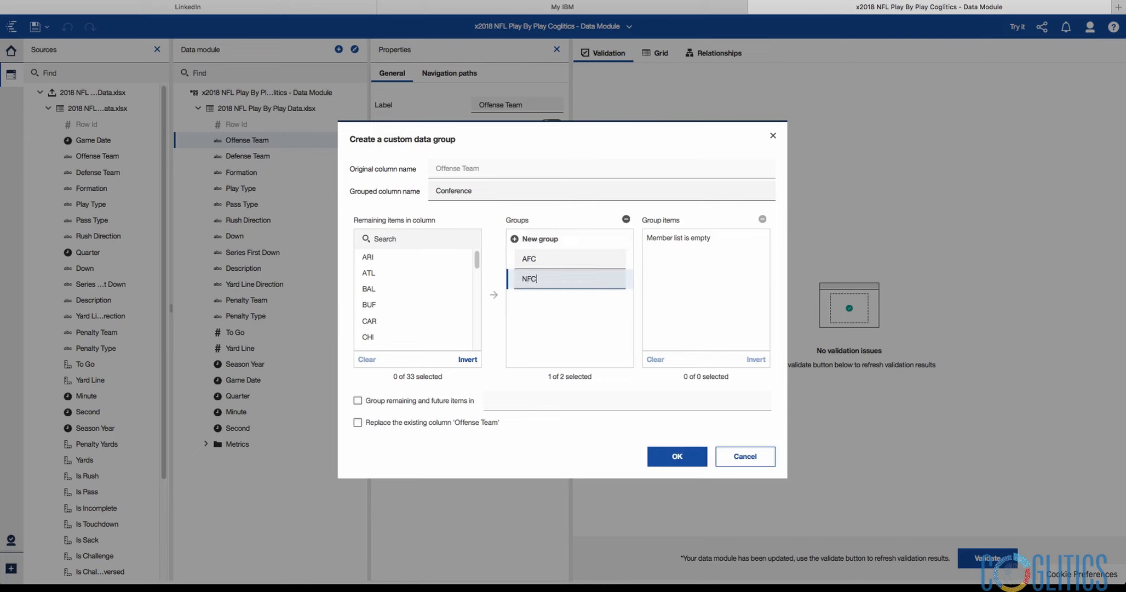
pyautogui.click(561, 256)
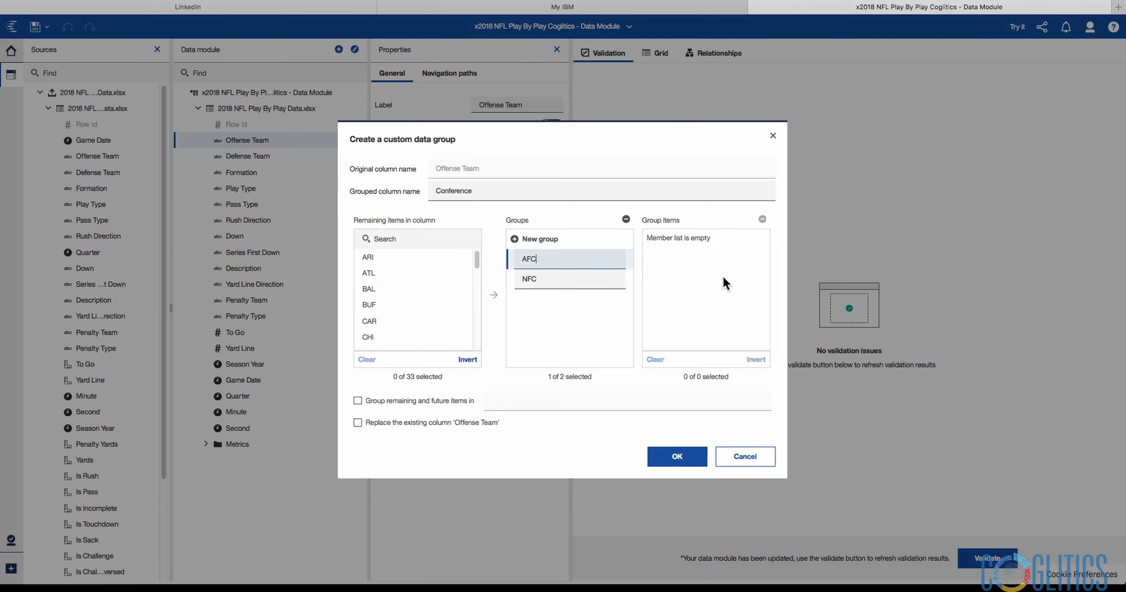
pyautogui.click(357, 400)
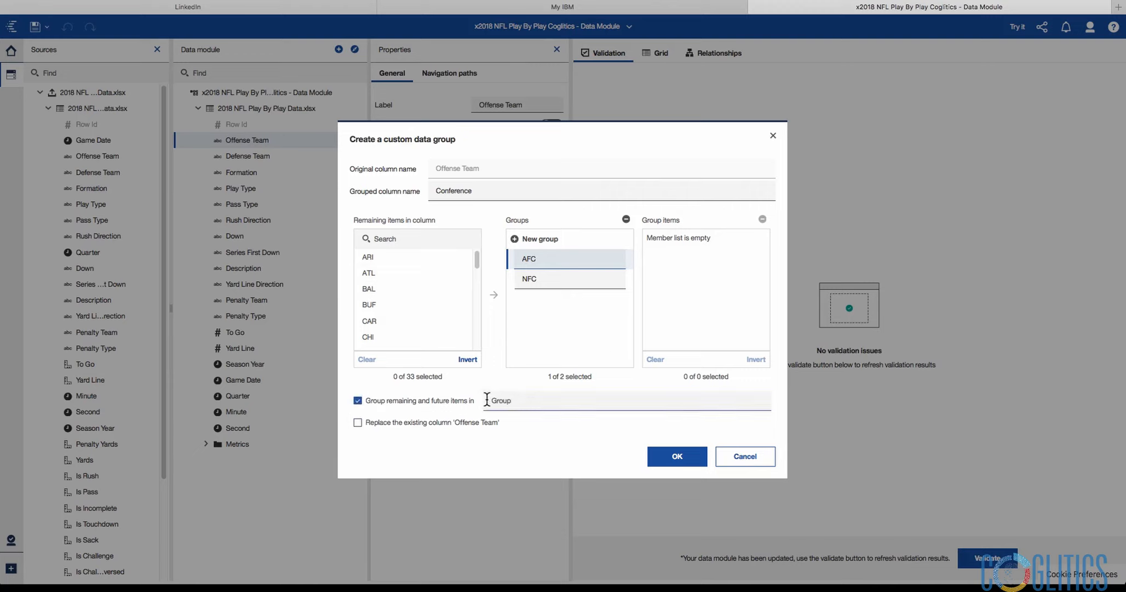
pyautogui.write('Delete')
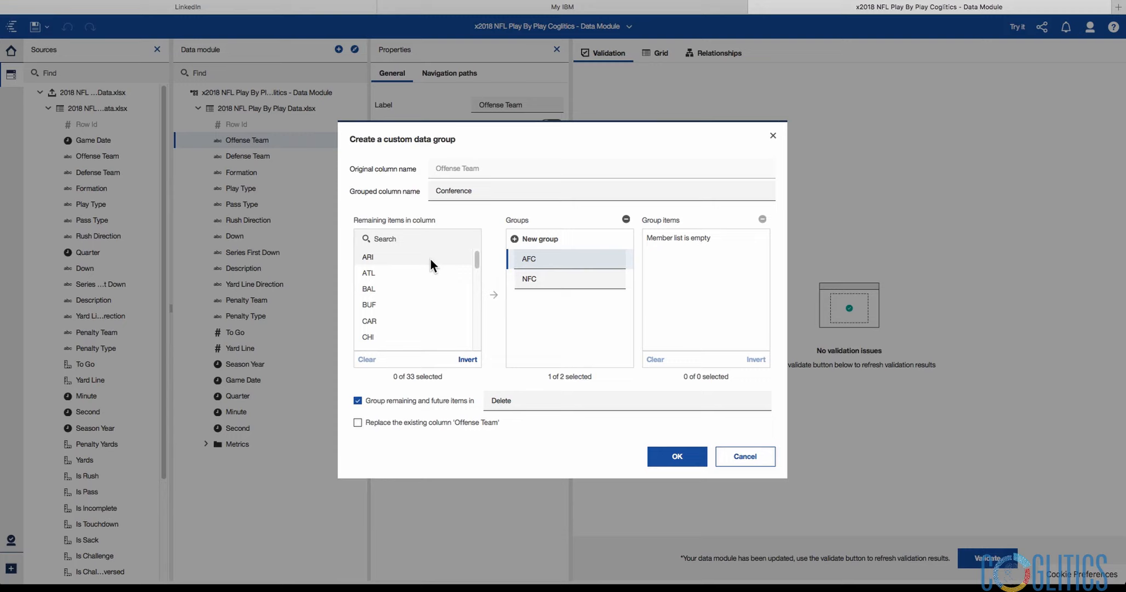
# - Assign the teams CIN, BUF, DEN and CLE to the AFC group
pyautogui.moveTo(475, 256); pyautogui.dragTo(476, 270)
pyautogui.click(388, 323)
pyautogui.click(495, 295)
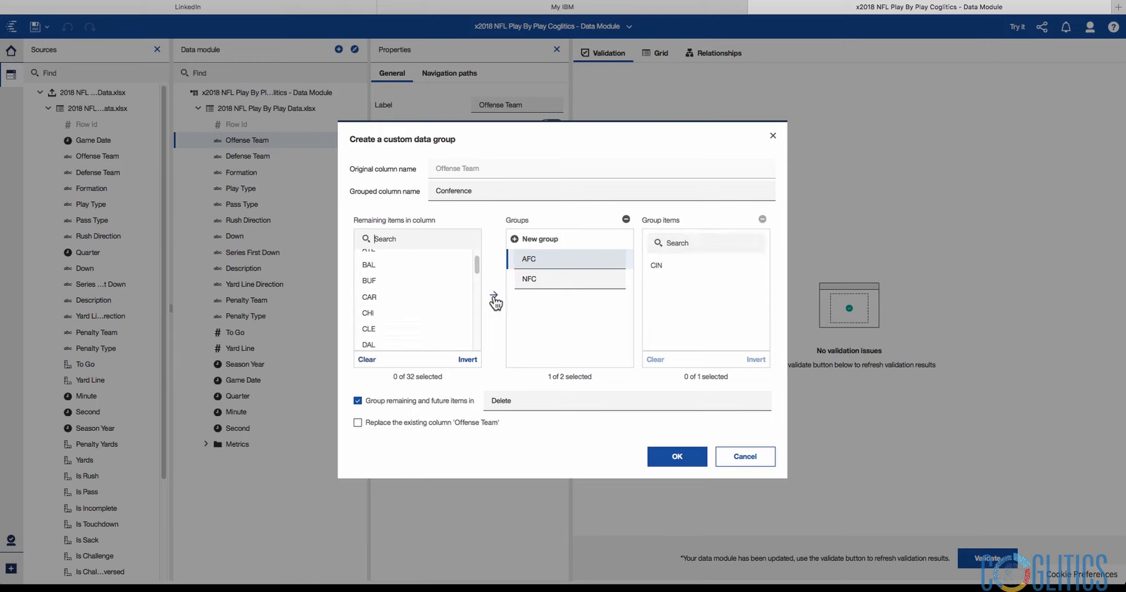
pyautogui.click(562, 279)
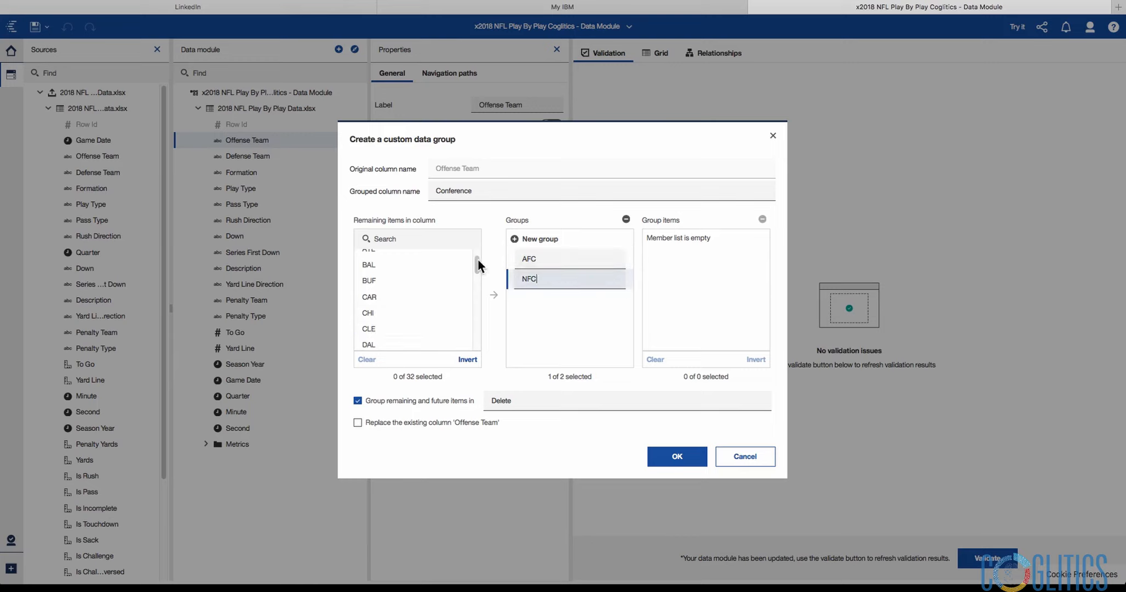
pyautogui.click(535, 259)
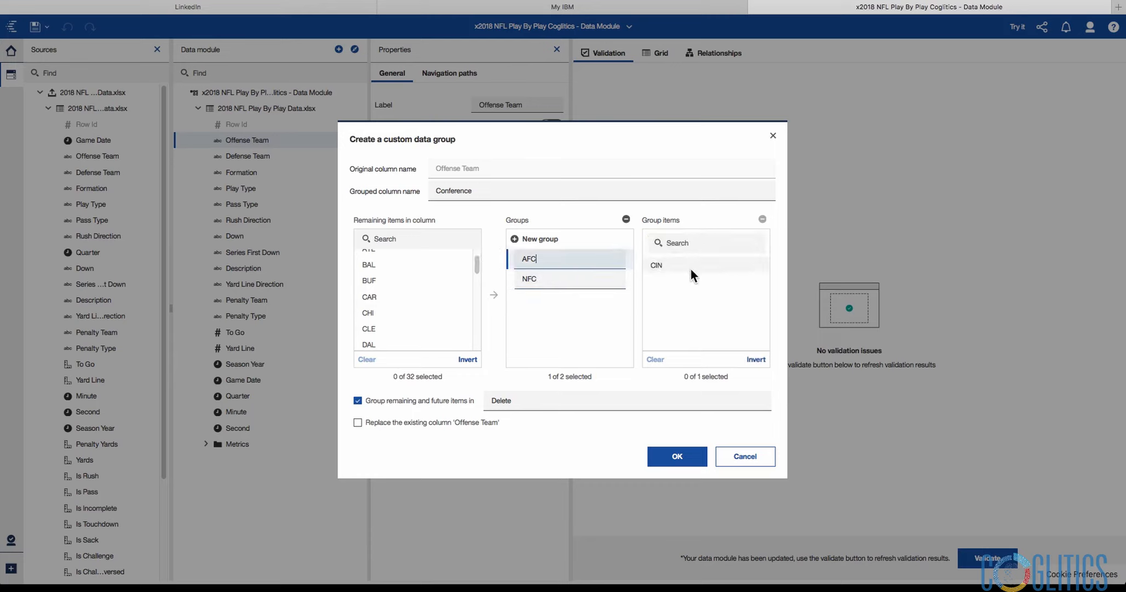
pyautogui.click(383, 281)
pyautogui.click(493, 295)
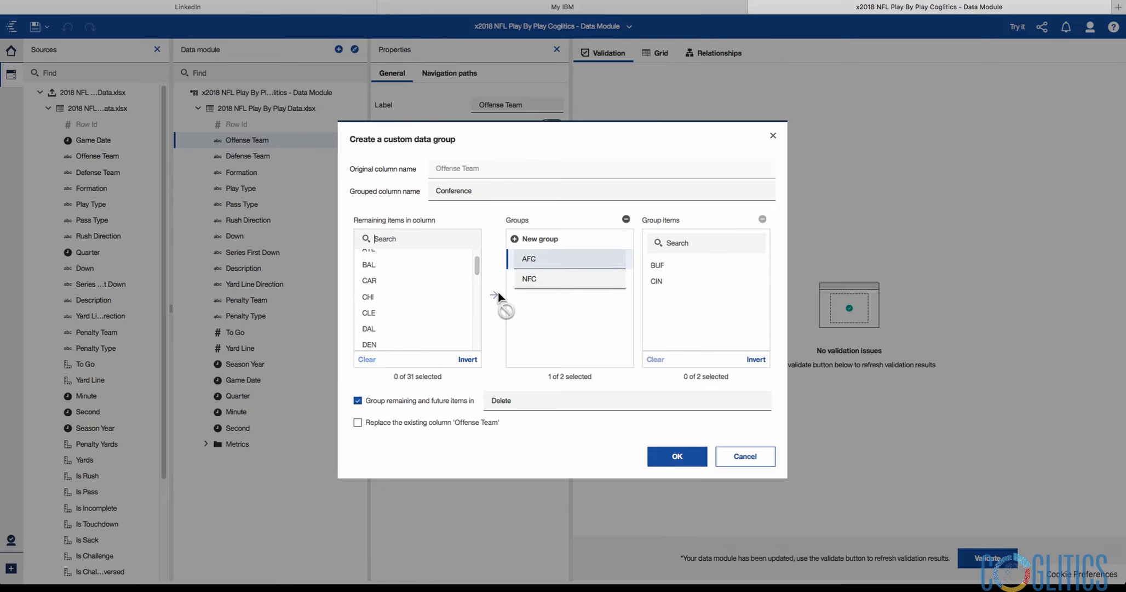
pyautogui.click(399, 340)
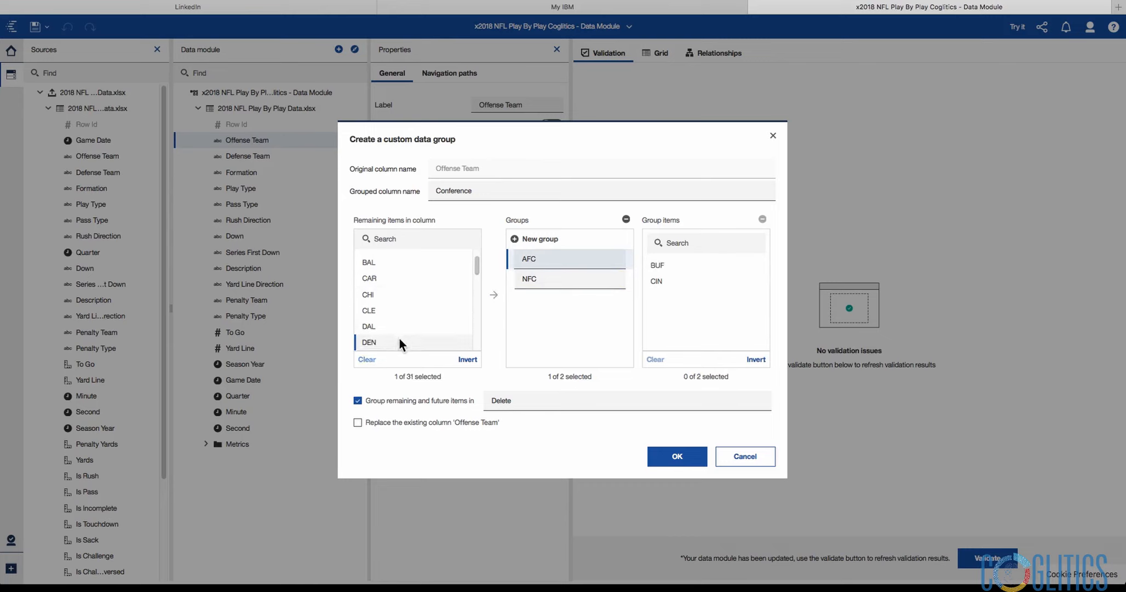
pyautogui.click(494, 296)
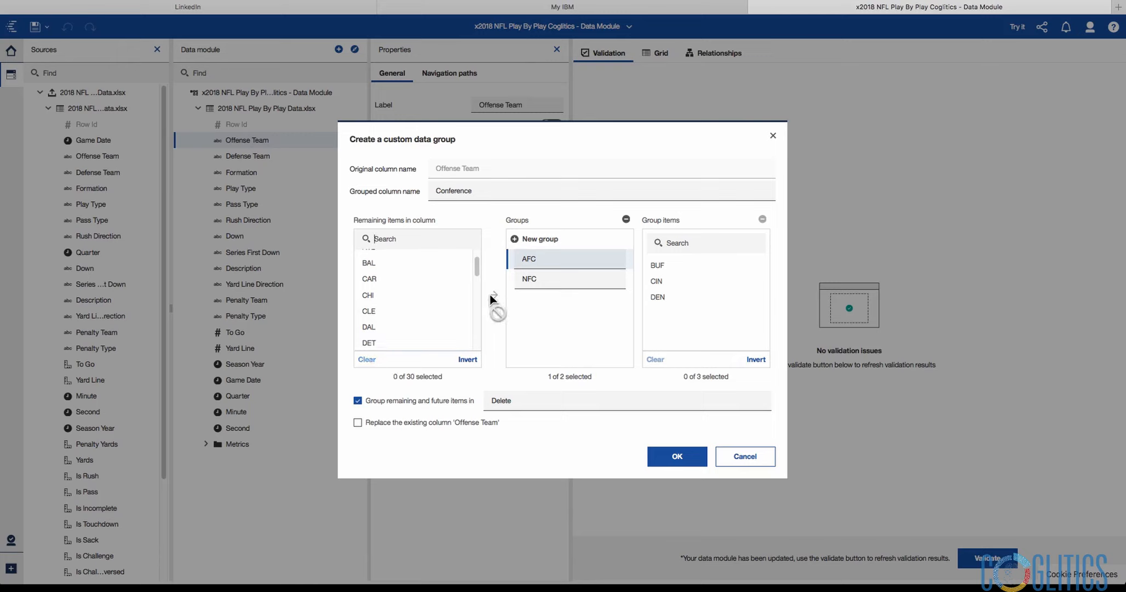
pyautogui.click(410, 314)
pyautogui.click(494, 295)
# - Add LAC, KC, MIA and IND from the remaining items to the AFC group
pyautogui.moveTo(474, 271); pyautogui.dragTo(478, 295)
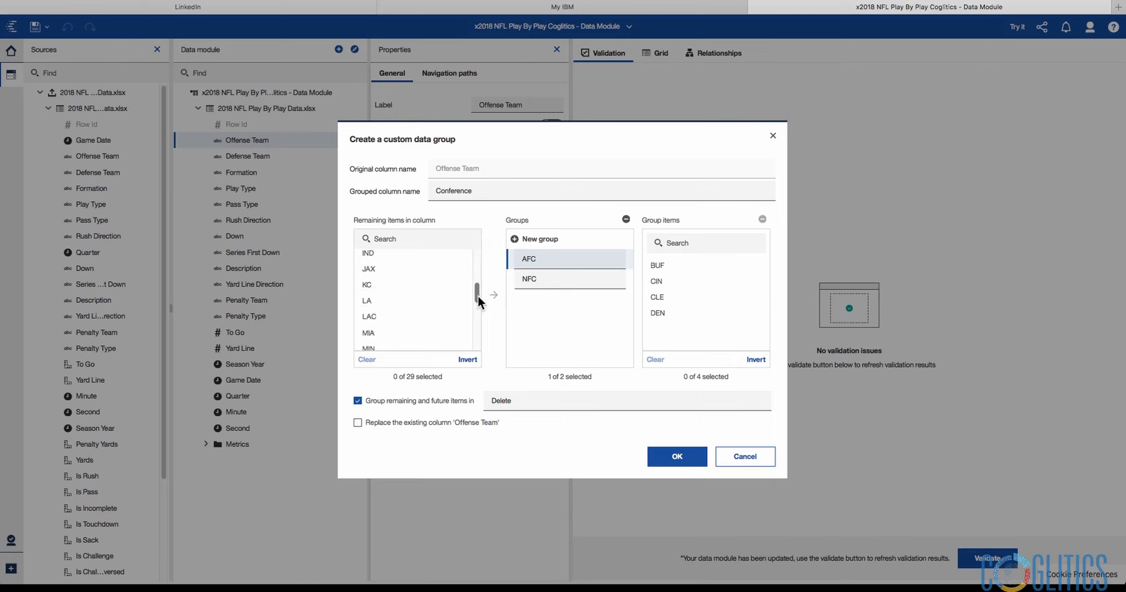
pyautogui.click(426, 316)
pyautogui.click(493, 294)
pyautogui.click(418, 286)
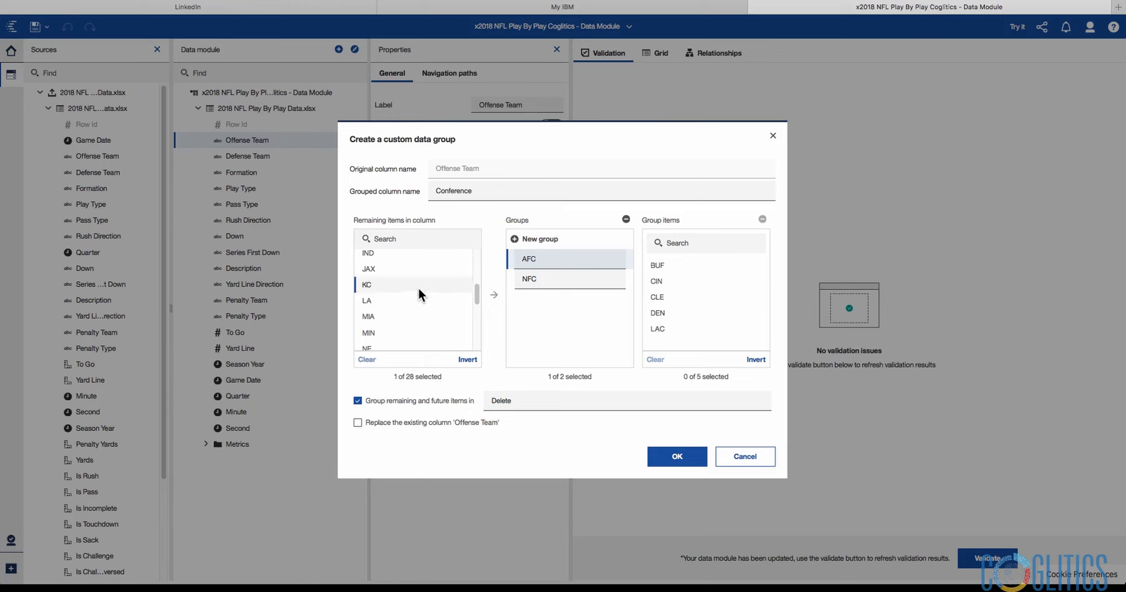
pyautogui.click(493, 295)
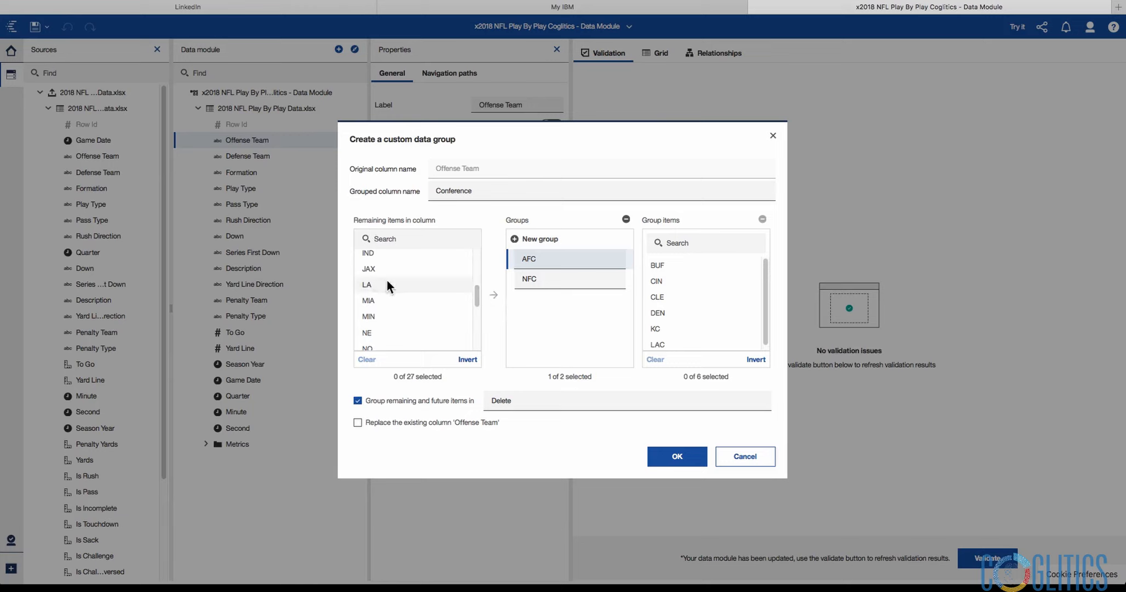
pyautogui.scroll(-1, 479, 297)
pyautogui.moveTo(480, 297)
pyautogui.mouseDown()
pyautogui.moveTo(479, 316)
pyautogui.moveTo(474, 263)
pyautogui.moveTo(481, 310)
pyautogui.mouseUp()
pyautogui.scroll(3, 481, 309)
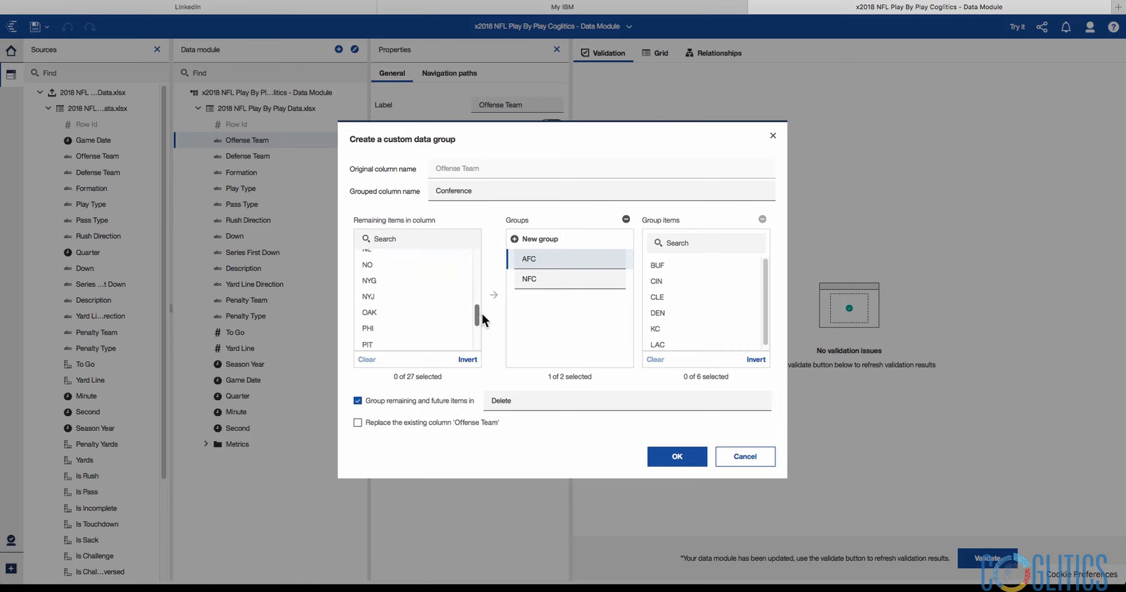
pyautogui.click(424, 276)
pyautogui.click(493, 294)
pyautogui.click(432, 312)
pyautogui.click(493, 295)
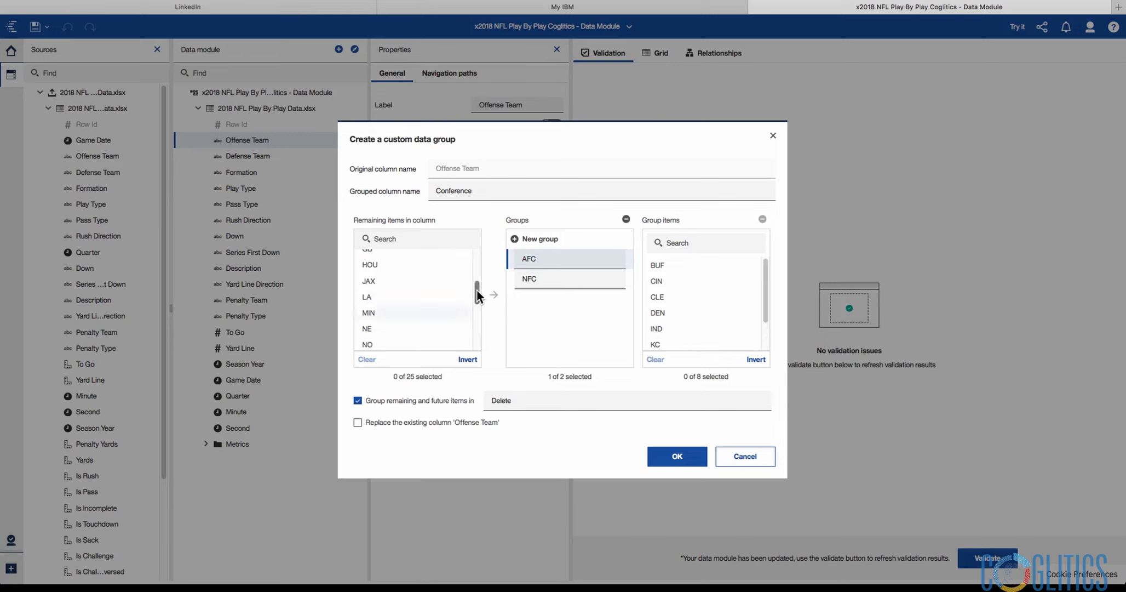
# - Put the teams JAX and NYJ into the AFC group
pyautogui.click(423, 280)
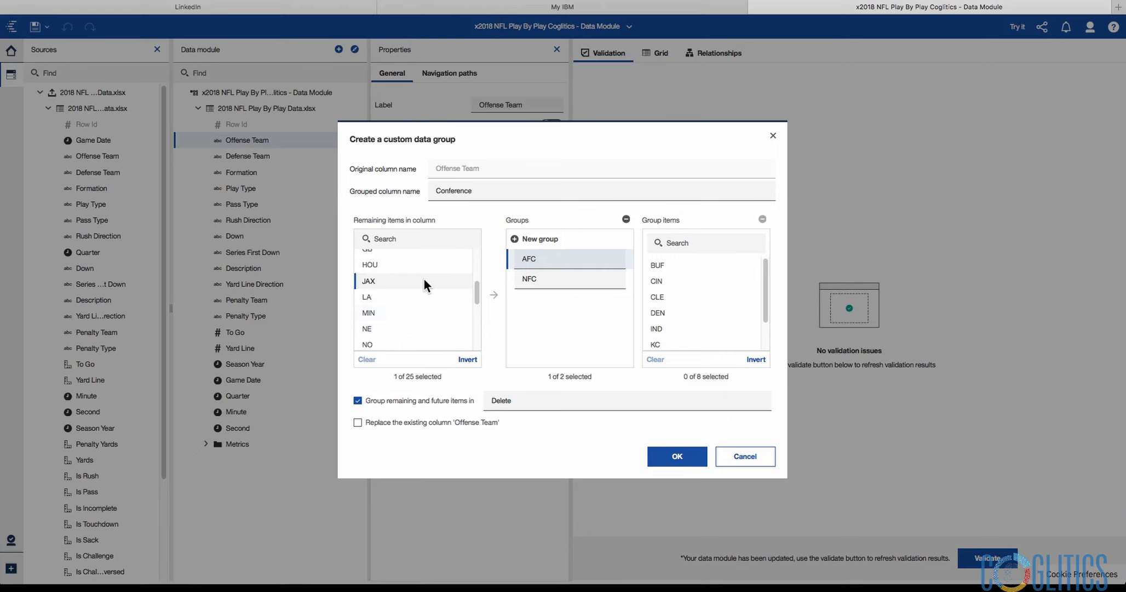
pyautogui.click(493, 295)
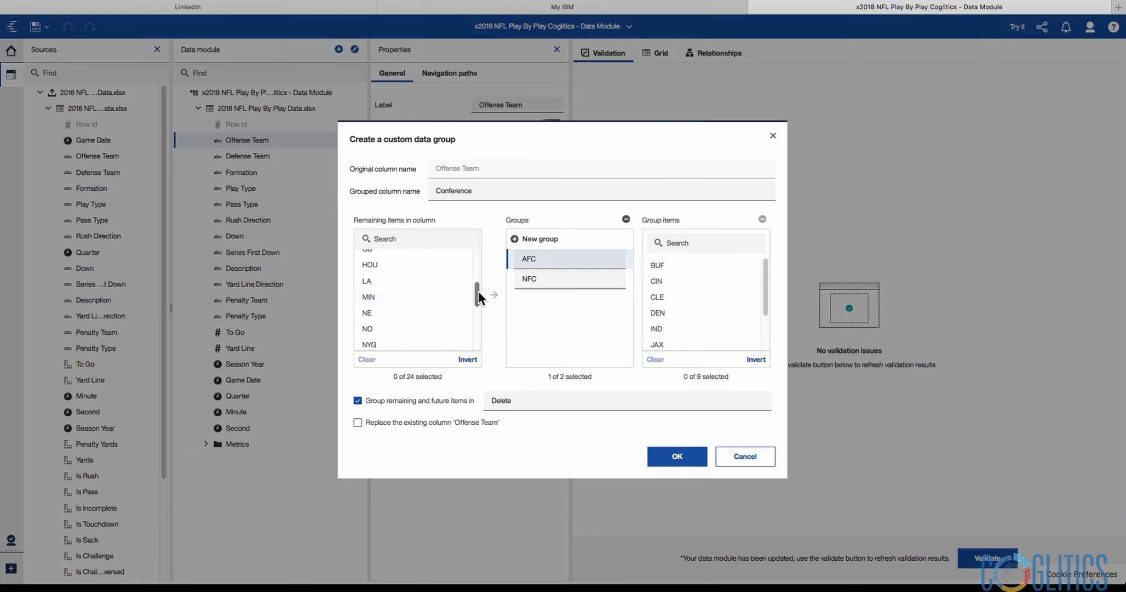
pyautogui.moveTo(479, 292)
pyautogui.mouseDown()
pyautogui.moveTo(479, 269)
pyautogui.moveTo(481, 312)
pyautogui.mouseUp()
pyautogui.click(412, 281)
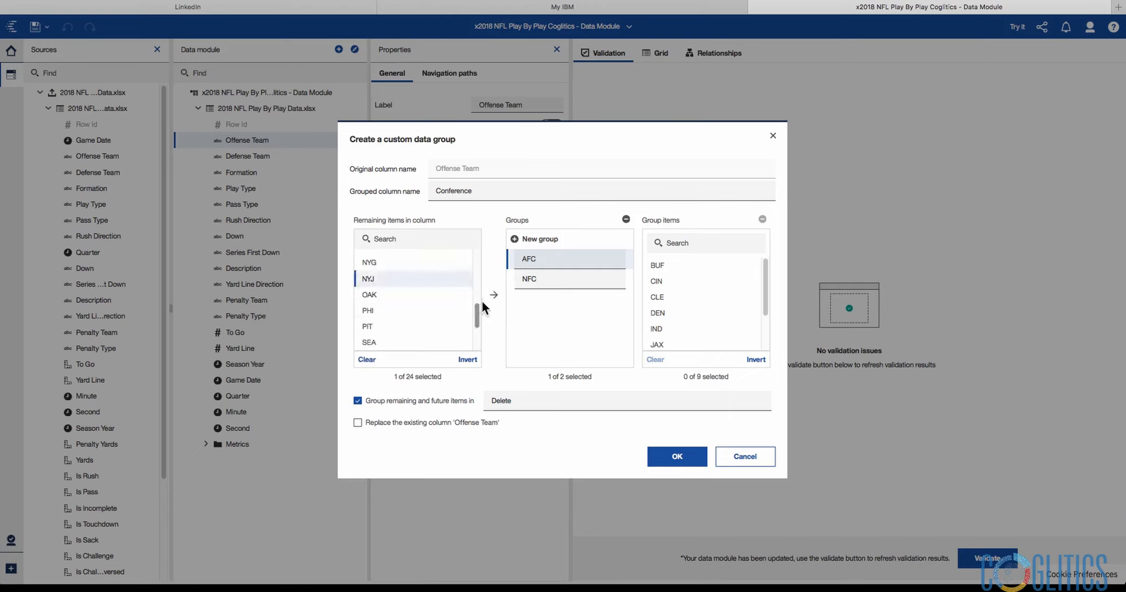
pyautogui.click(492, 294)
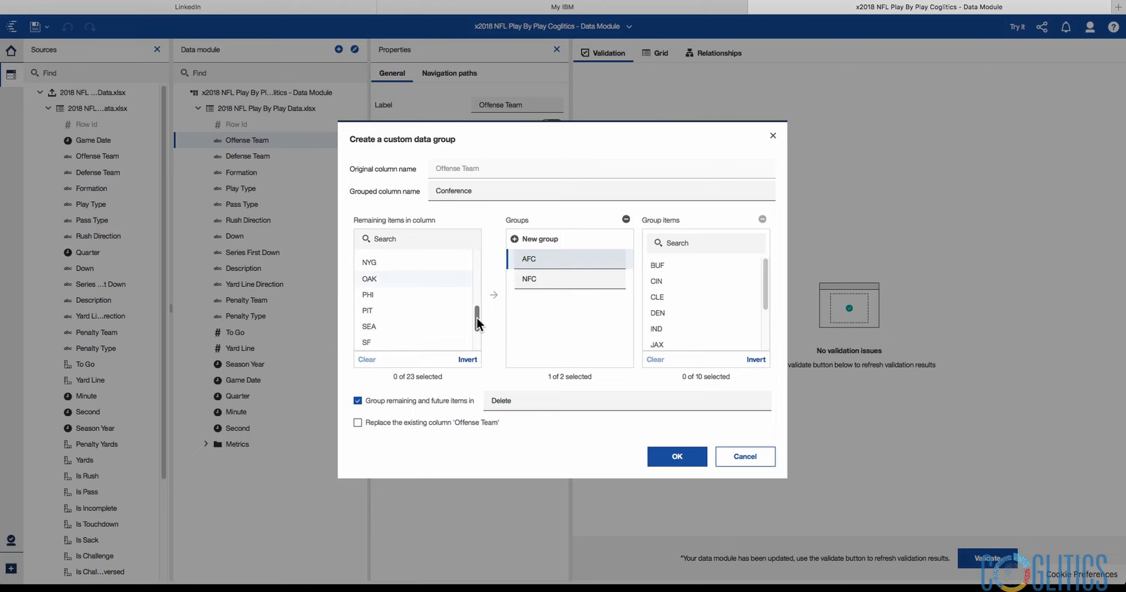
# - Add the teams NE and OAK from the remaining items to the AFC group
pyautogui.moveTo(477, 324); pyautogui.dragTo(478, 294)
pyautogui.click(424, 293)
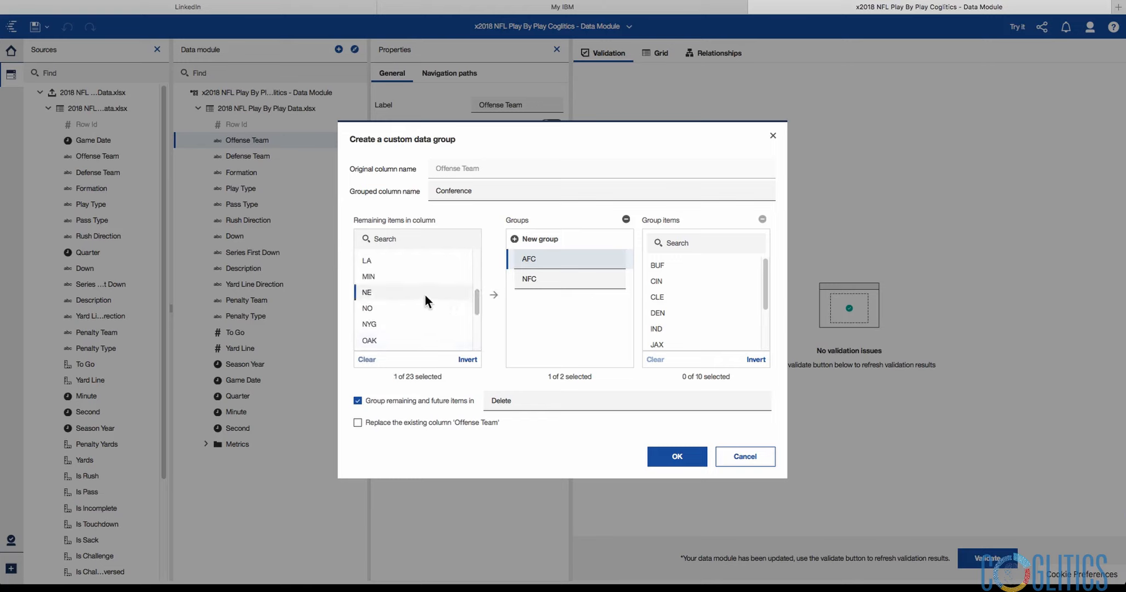
pyautogui.click(493, 297)
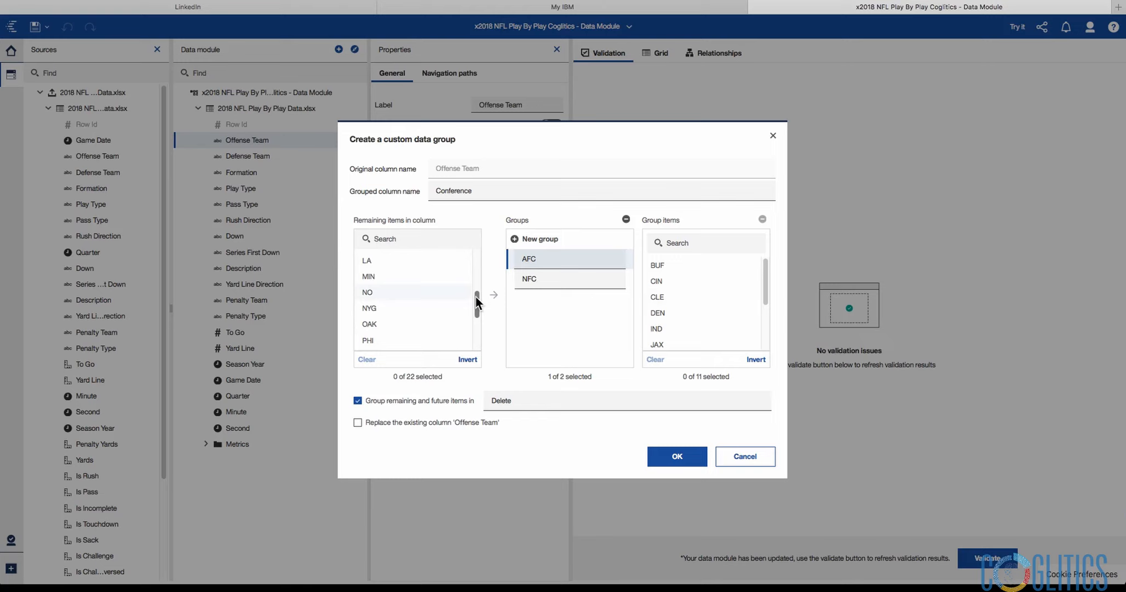
pyautogui.moveTo(478, 303); pyautogui.dragTo(477, 310)
pyautogui.click(412, 307)
pyautogui.click(494, 294)
# - Assign the teams BAL and PIT to the AFC group
pyautogui.moveTo(480, 309); pyautogui.dragTo(479, 275)
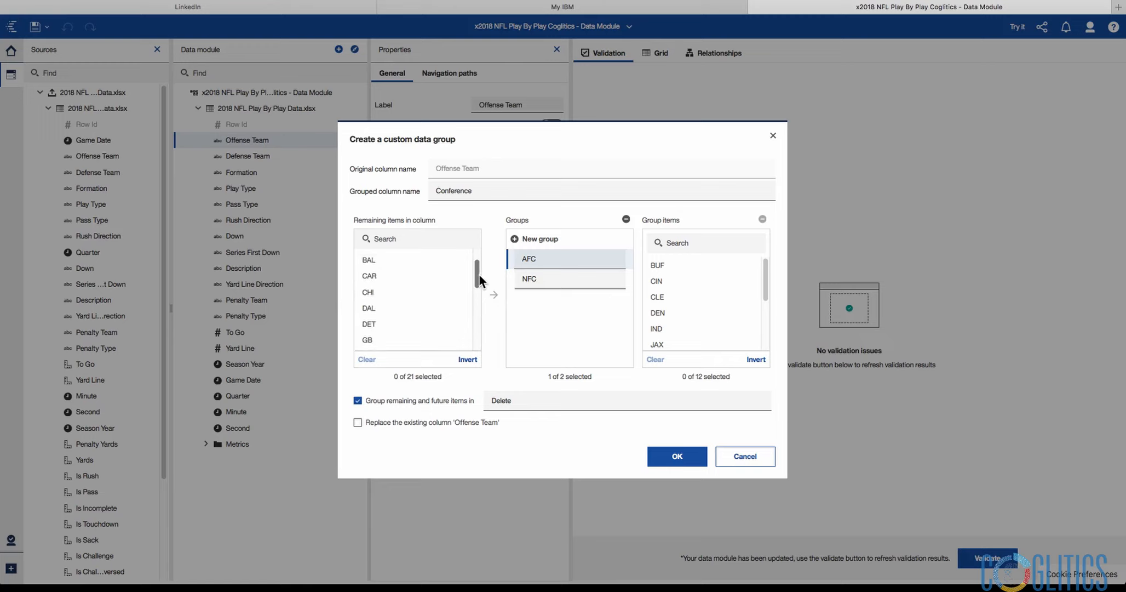
pyautogui.click(428, 265)
pyautogui.click(493, 295)
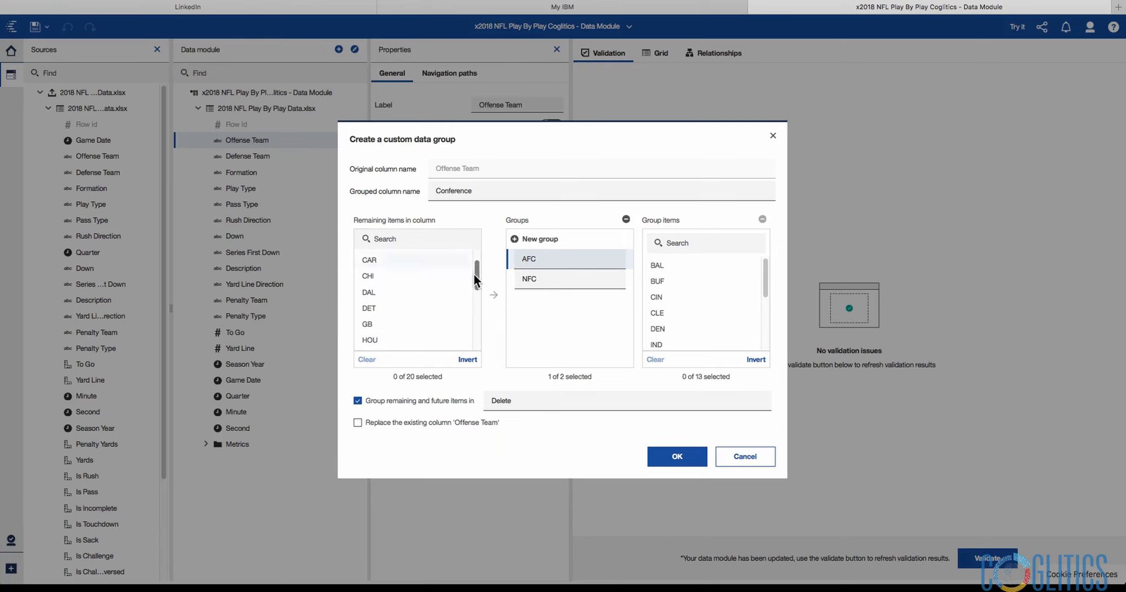
pyautogui.moveTo(475, 276); pyautogui.dragTo(475, 311)
pyautogui.click(426, 318)
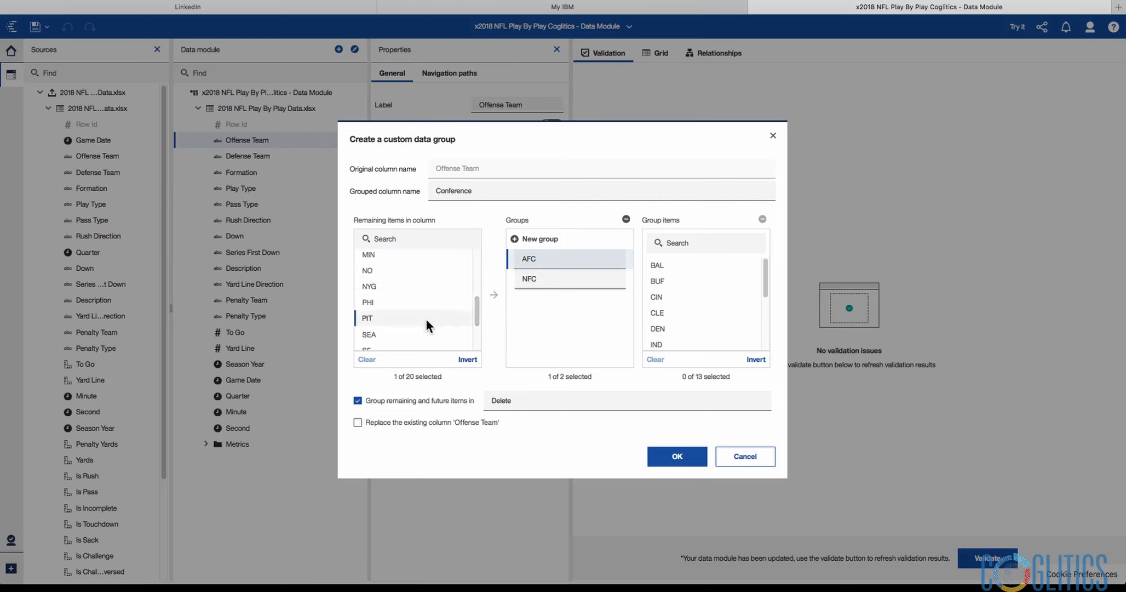
pyautogui.click(494, 294)
# - Put HOU and the last remaining AFC team into the AFC group and check the group's items
pyautogui.moveTo(476, 314); pyautogui.dragTo(477, 282)
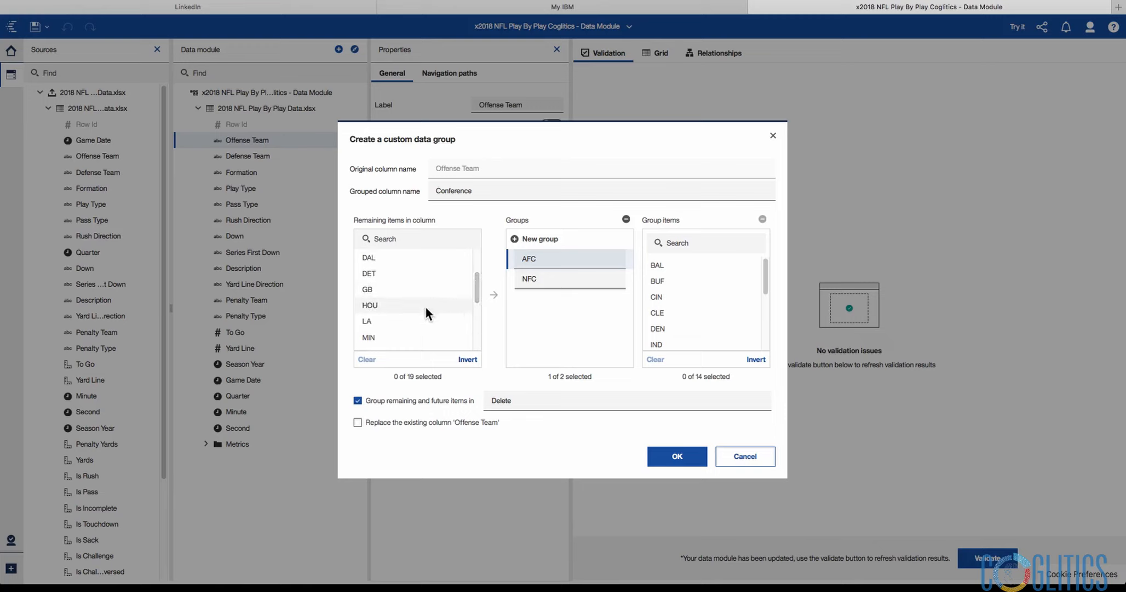
pyautogui.click(424, 304)
pyautogui.click(494, 295)
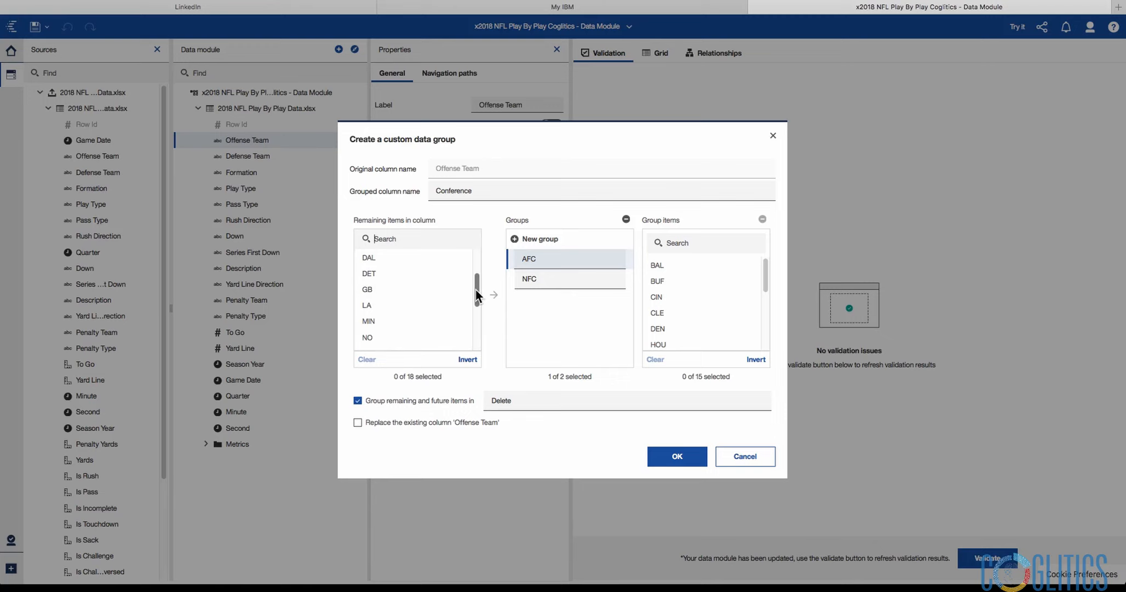
pyautogui.moveTo(477, 293)
pyautogui.mouseDown()
pyautogui.moveTo(479, 327)
pyautogui.moveTo(495, 295)
pyautogui.mouseUp()
pyautogui.click(440, 319)
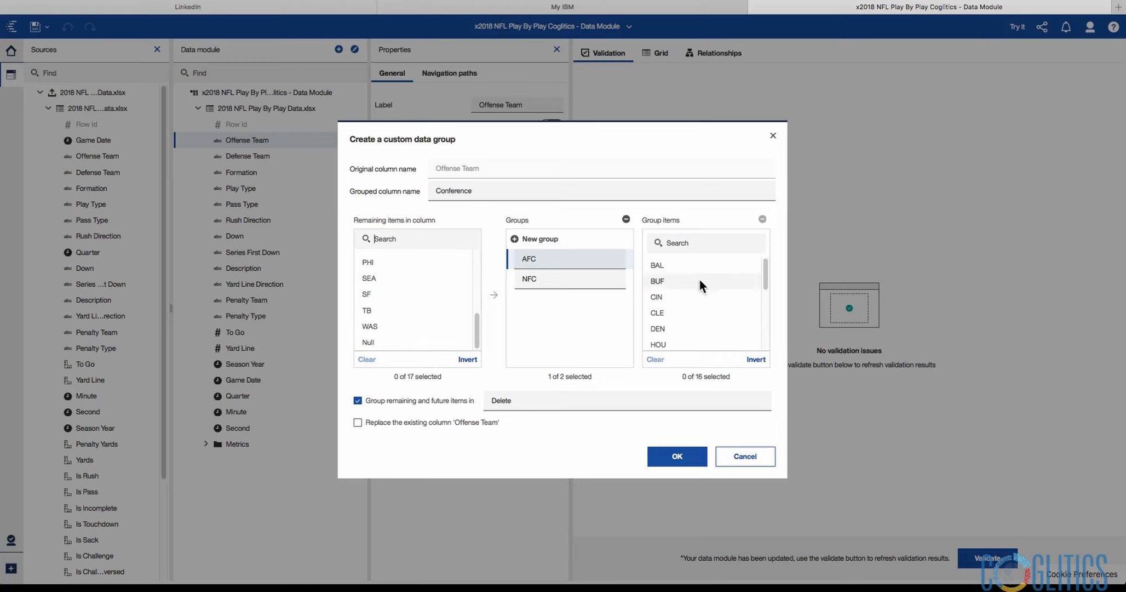
pyautogui.click(686, 342)
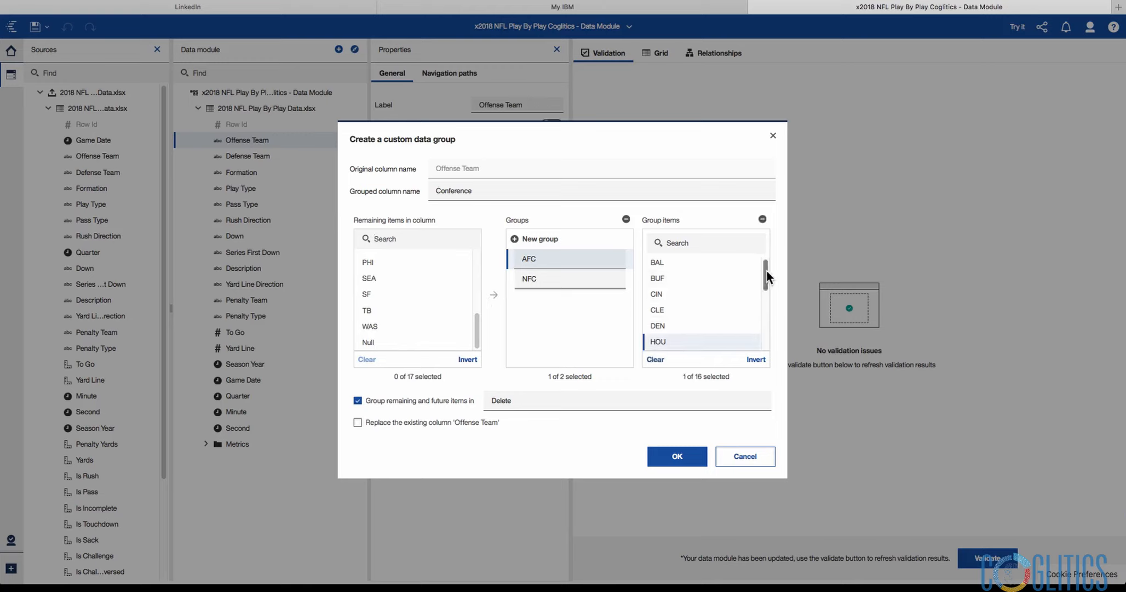
pyautogui.moveTo(768, 279); pyautogui.dragTo(767, 295)
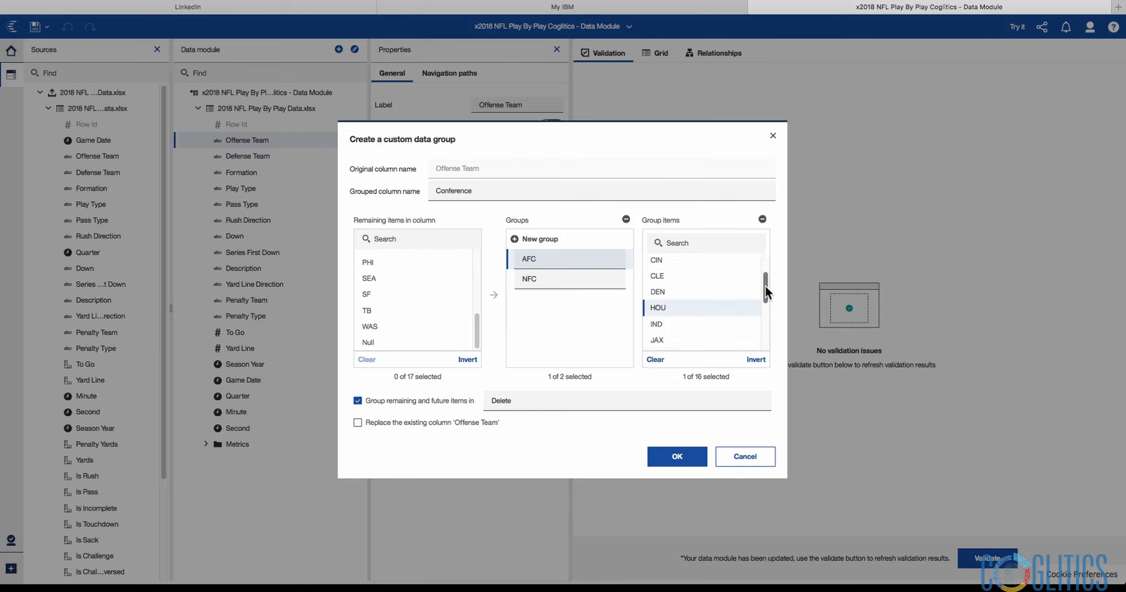
pyautogui.moveTo(769, 283); pyautogui.dragTo(766, 311)
# - Assign all remaining teams except Null to the NFC group
pyautogui.click(574, 280)
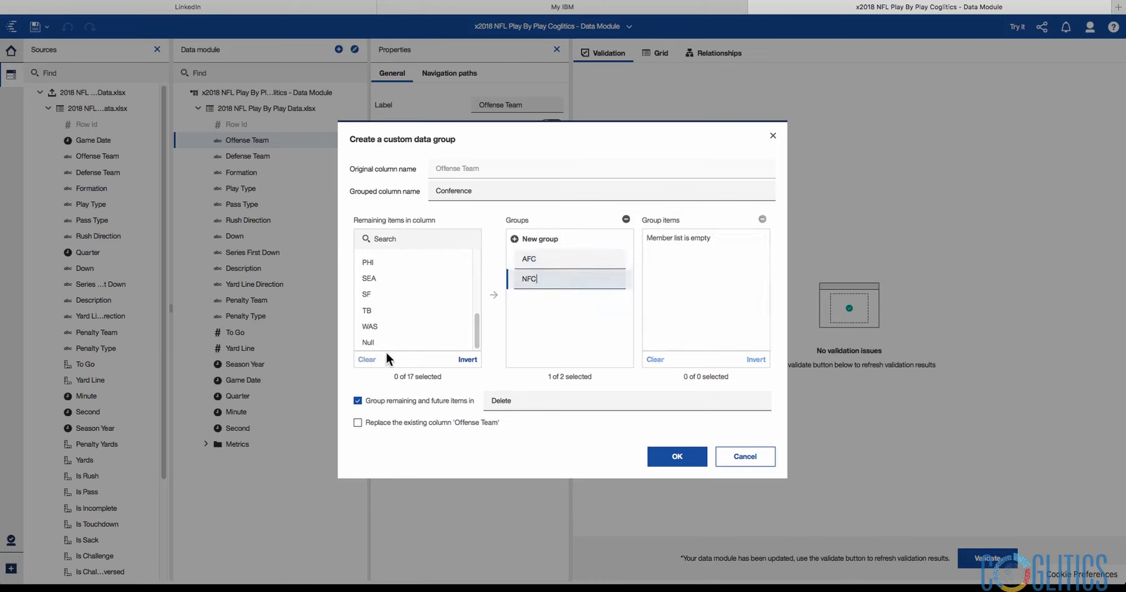
pyautogui.click(401, 263)
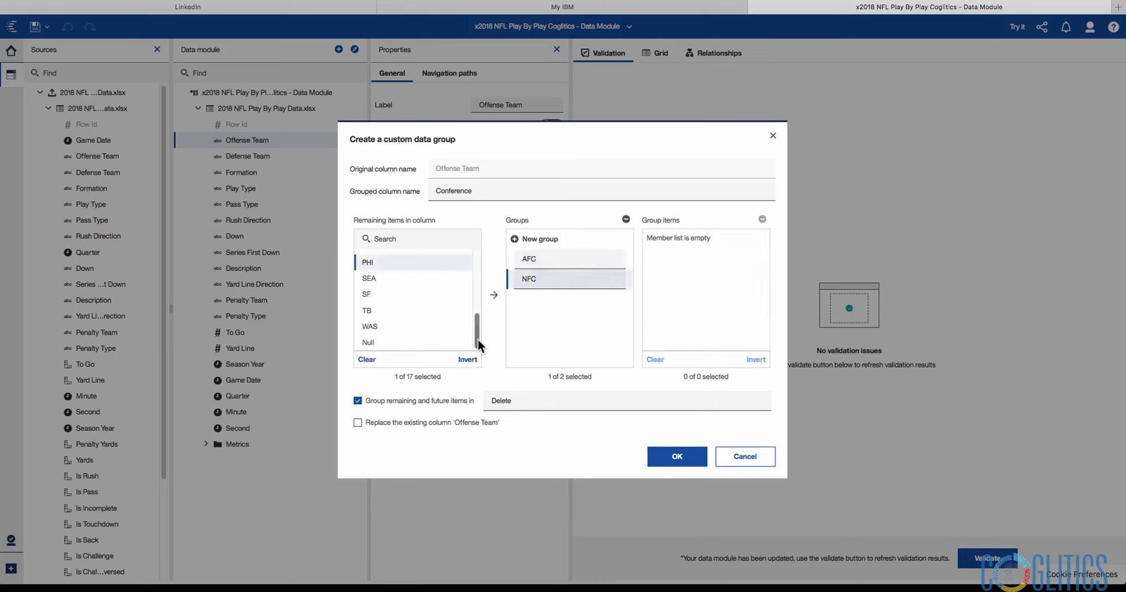
pyautogui.scroll(5, 472, 334)
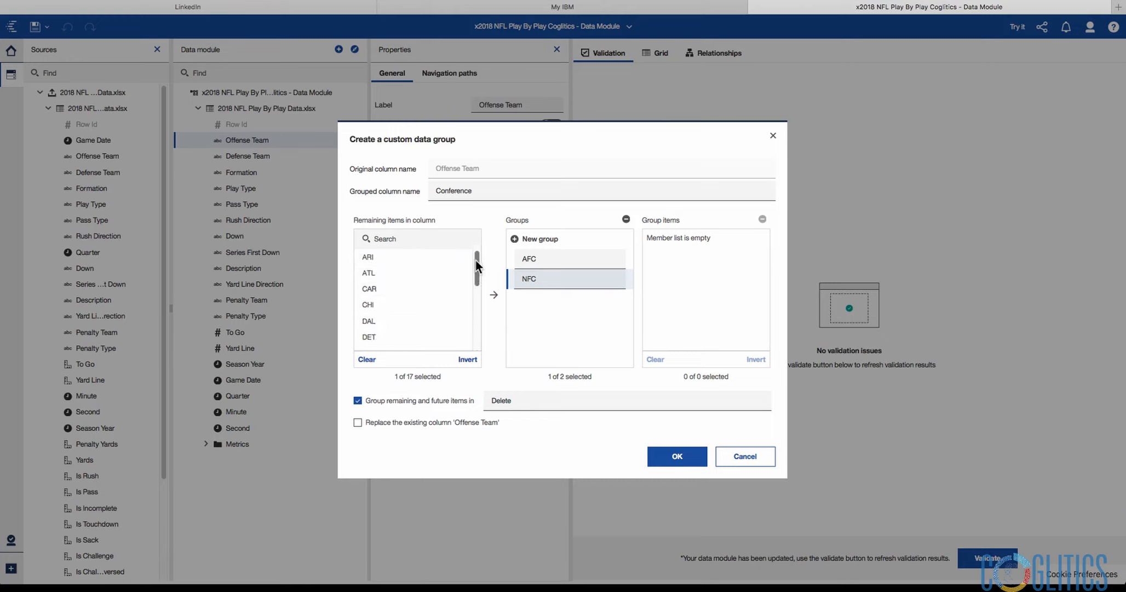
pyautogui.moveTo(477, 267); pyautogui.dragTo(483, 334)
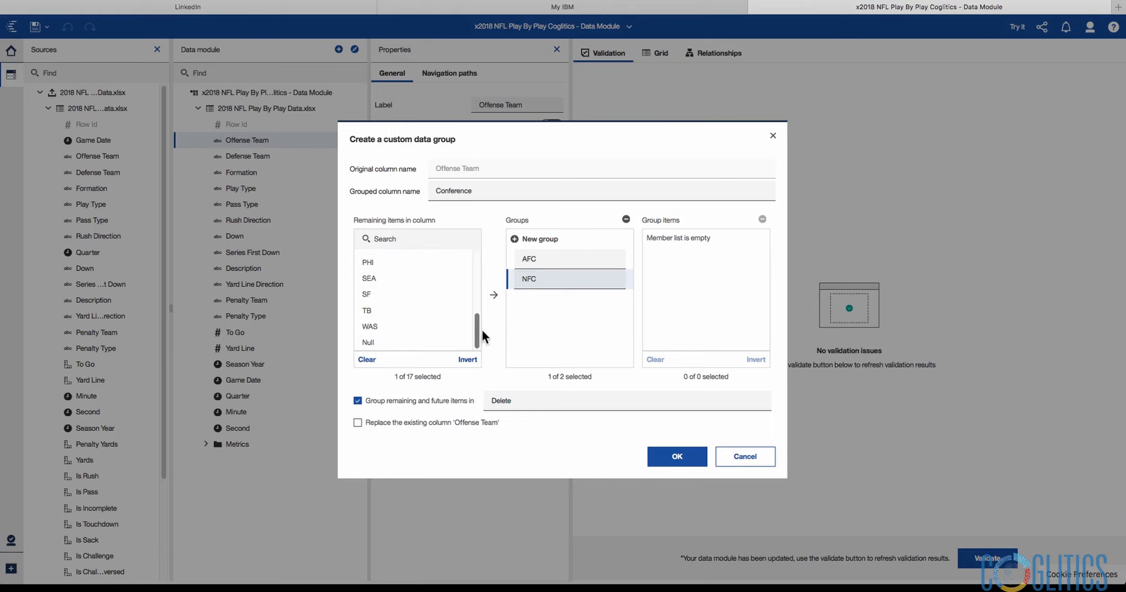
pyautogui.keyDown('shift'); pyautogui.click(406, 326); pyautogui.keyUp('shift')
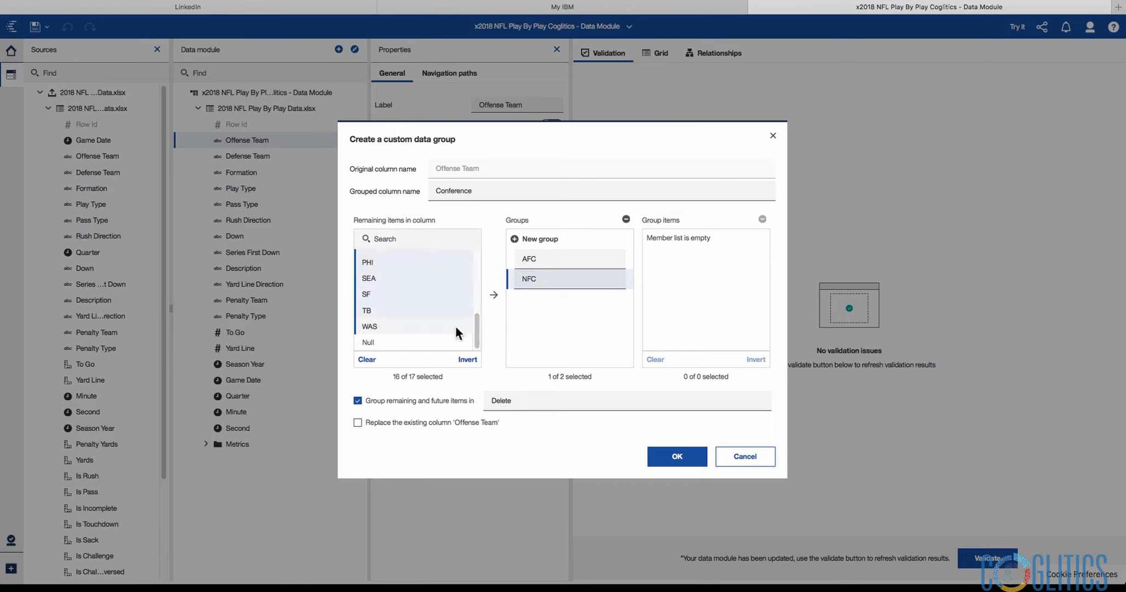
pyautogui.click(493, 302)
# - Review the items in the NFC and AFC groups and create the Conference data group
pyautogui.click(577, 281)
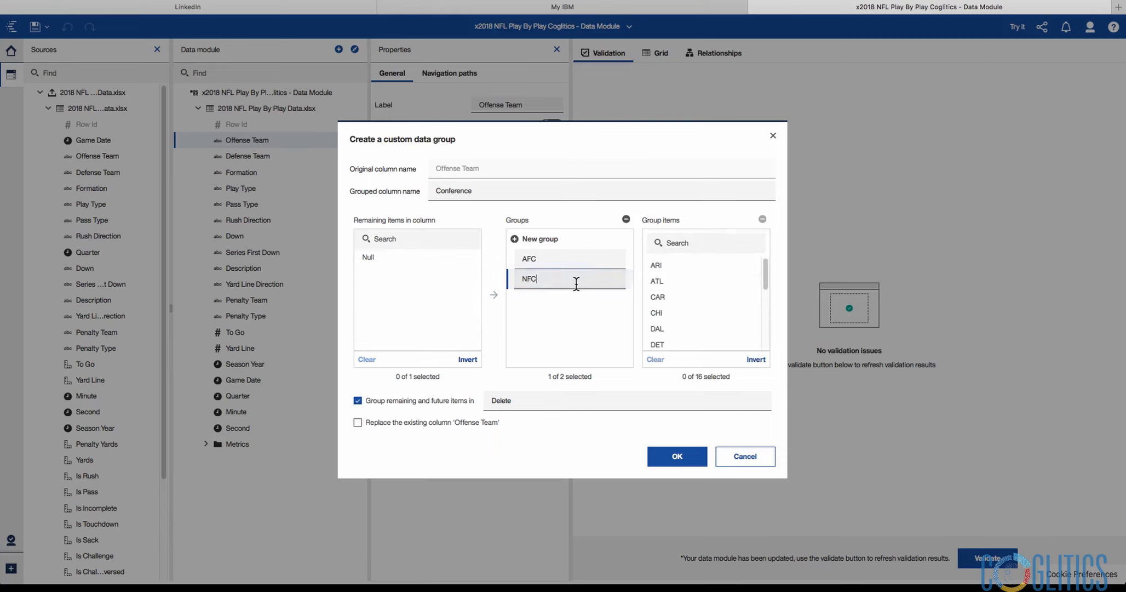
pyautogui.click(602, 262)
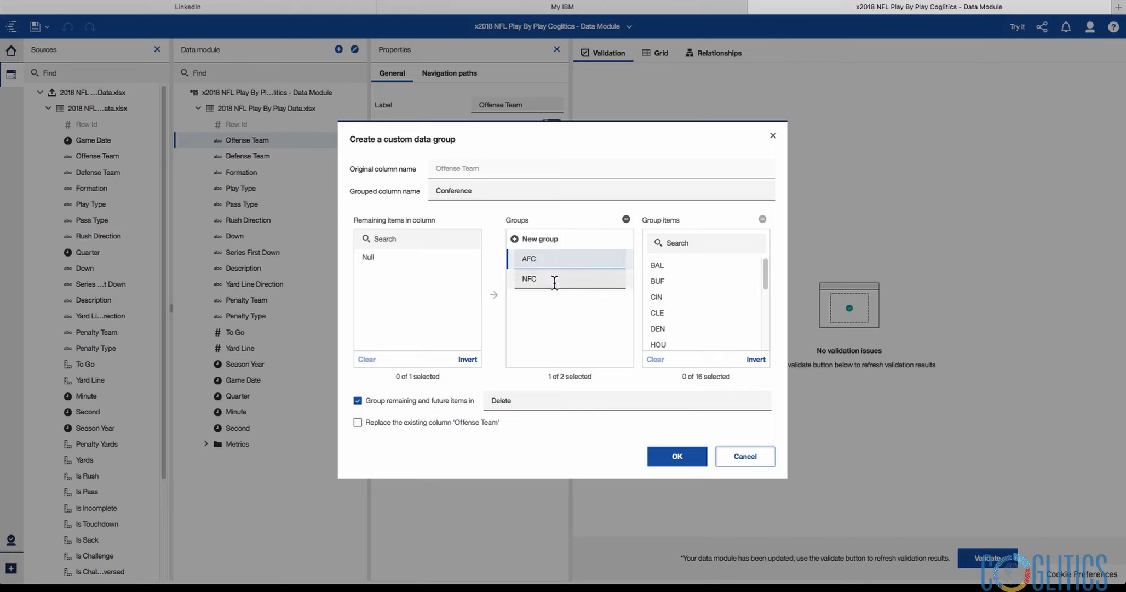
pyautogui.click(601, 279)
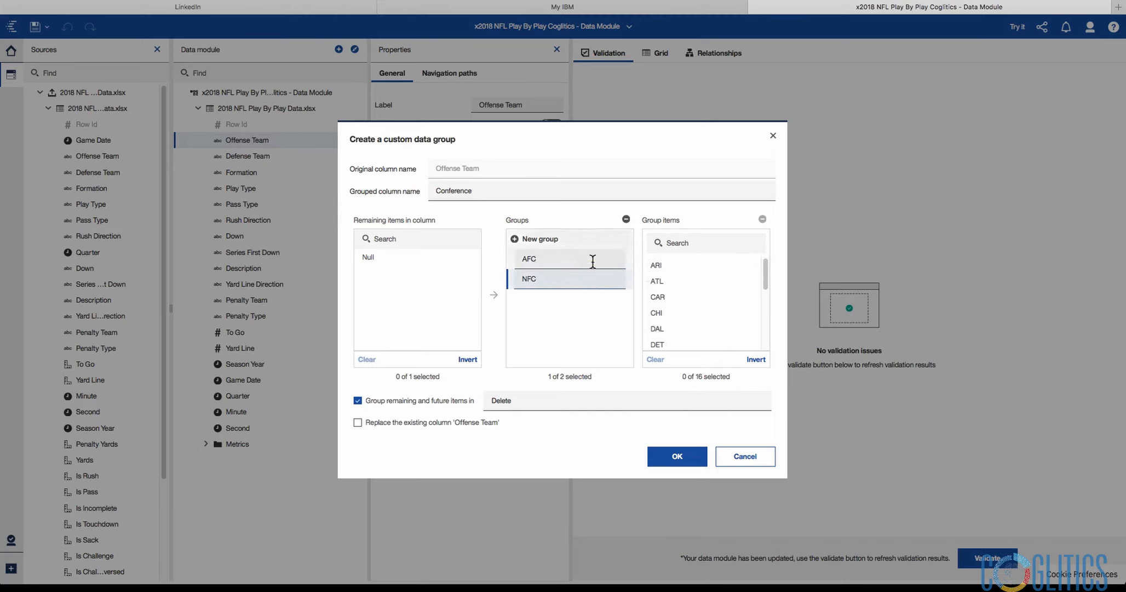
pyautogui.click(682, 456)
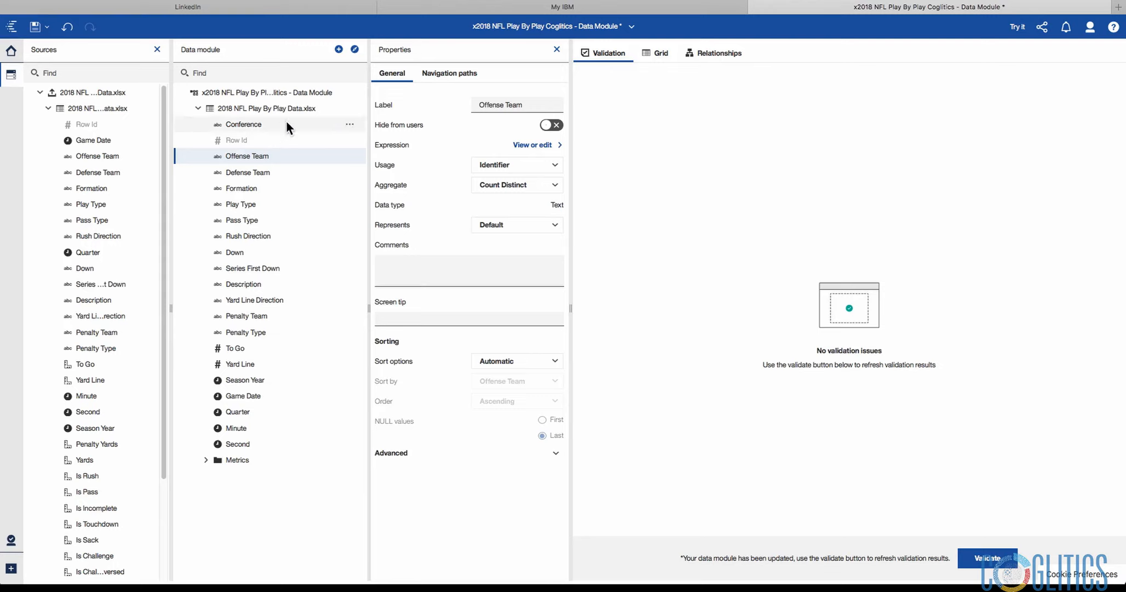
# - Move Row Id above Conference in the data module's 2018 NFL Play By Play Data table
pyautogui.click(256, 137)
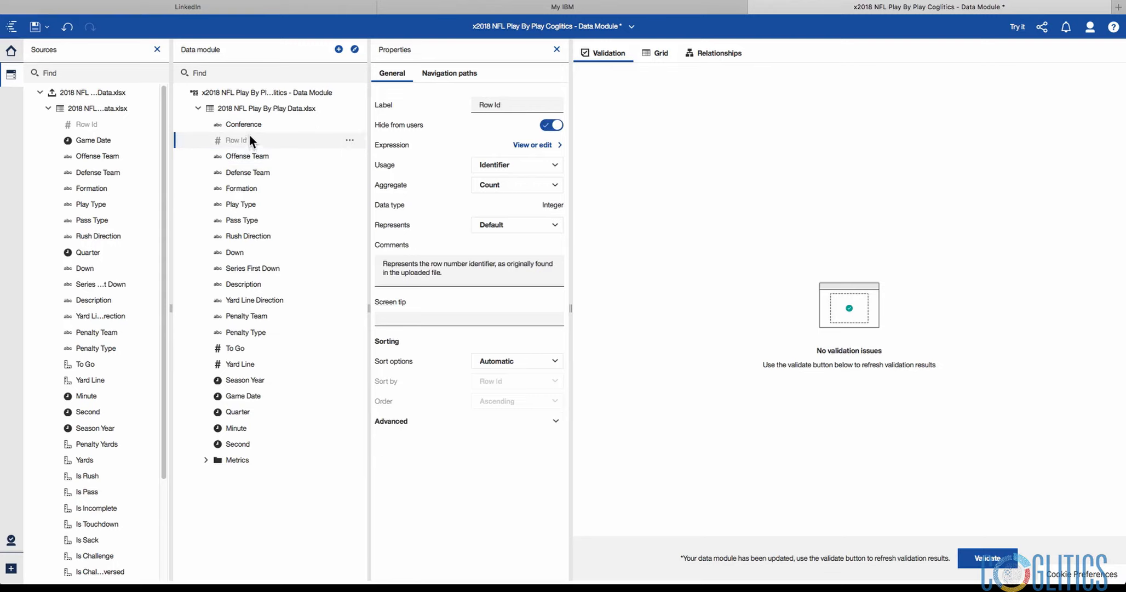
pyautogui.moveTo(249, 135); pyautogui.dragTo(253, 118)
pyautogui.click(251, 139)
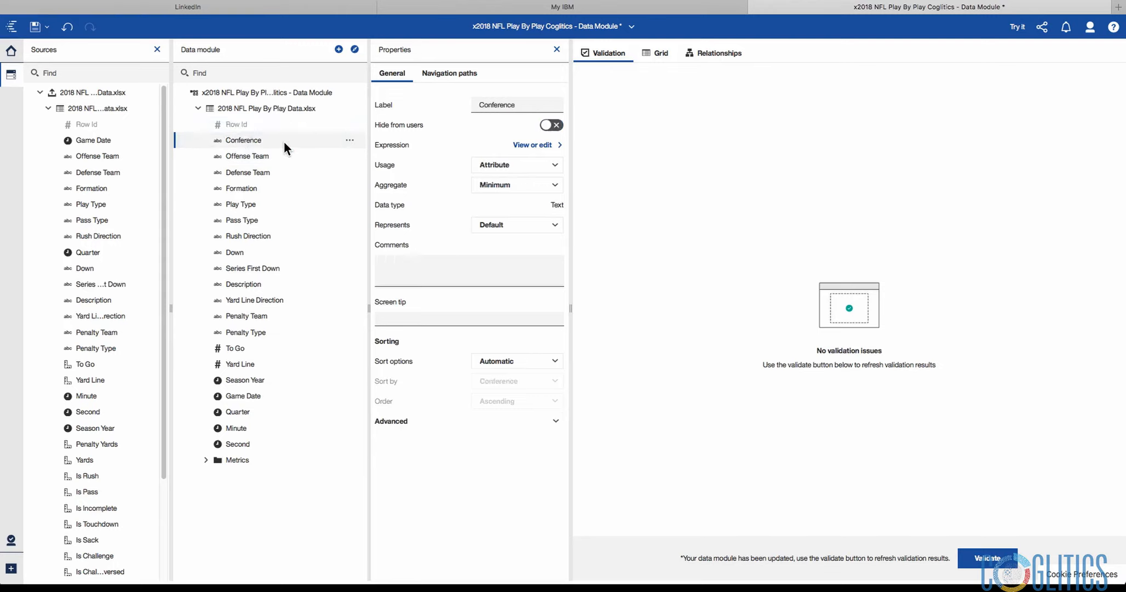
# - Start a custom data group on the Offense Team column and name the grouped column Division
pyautogui.click(284, 155)
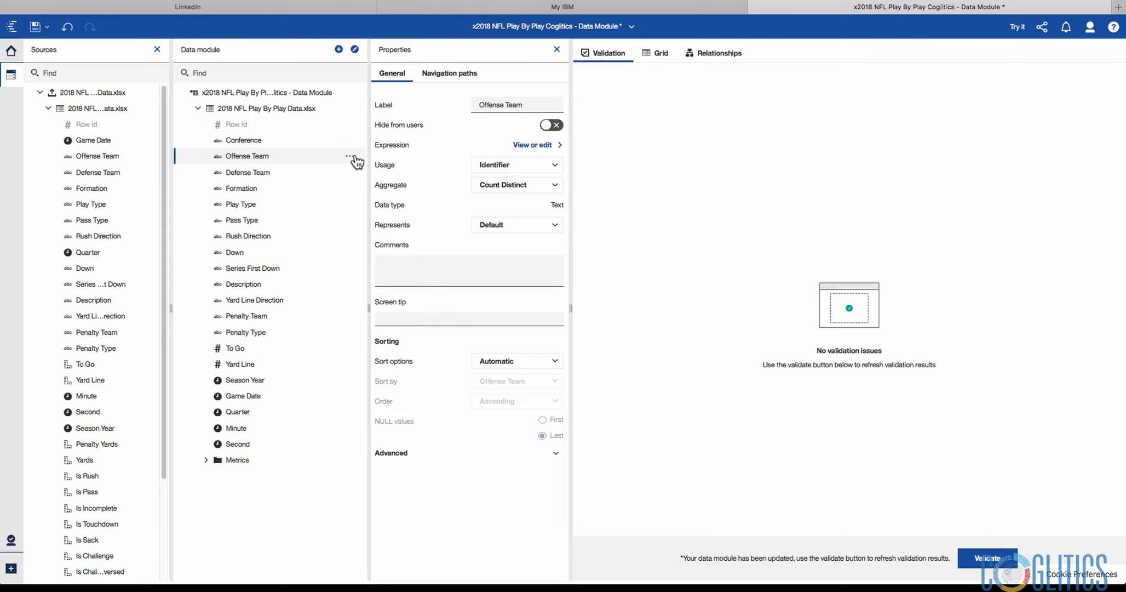
pyautogui.click(350, 158)
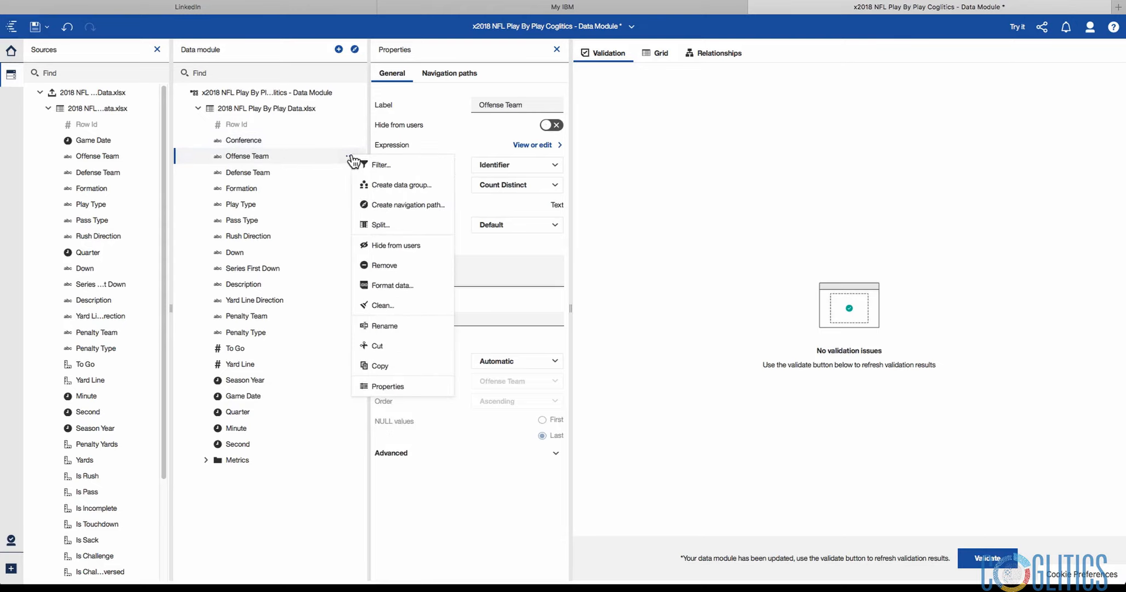
pyautogui.click(407, 186)
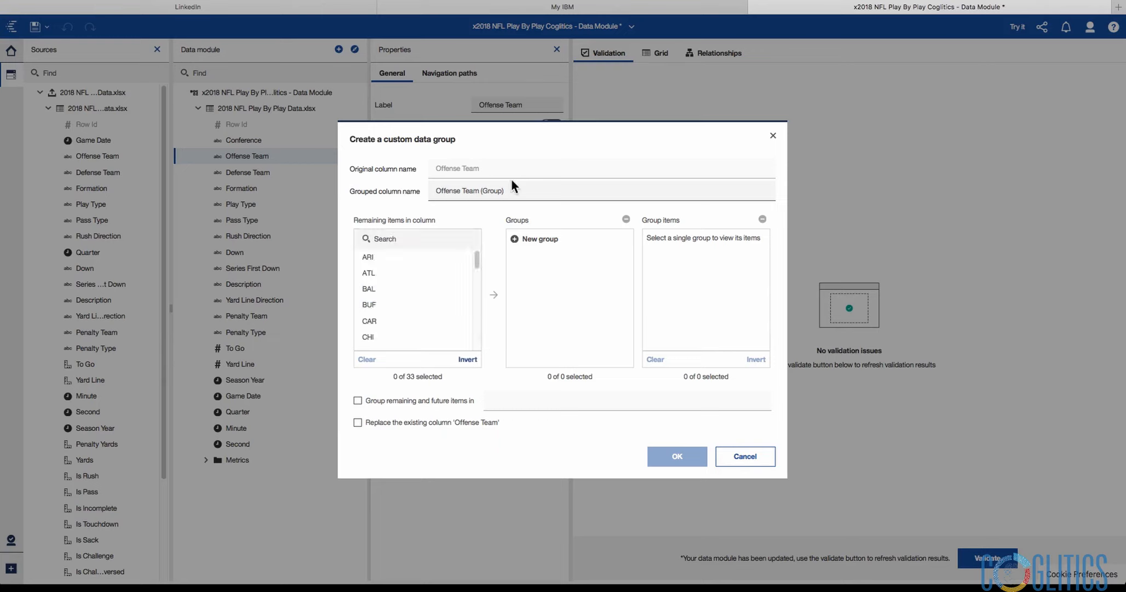
pyautogui.moveTo(501, 190); pyautogui.dragTo(425, 182)
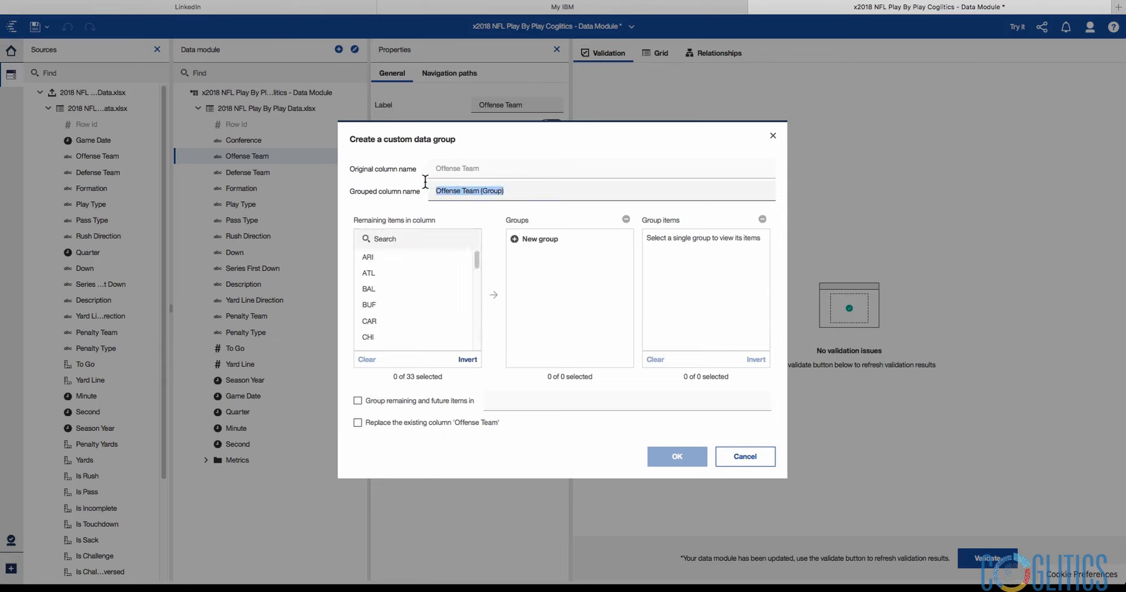
pyautogui.write('D')
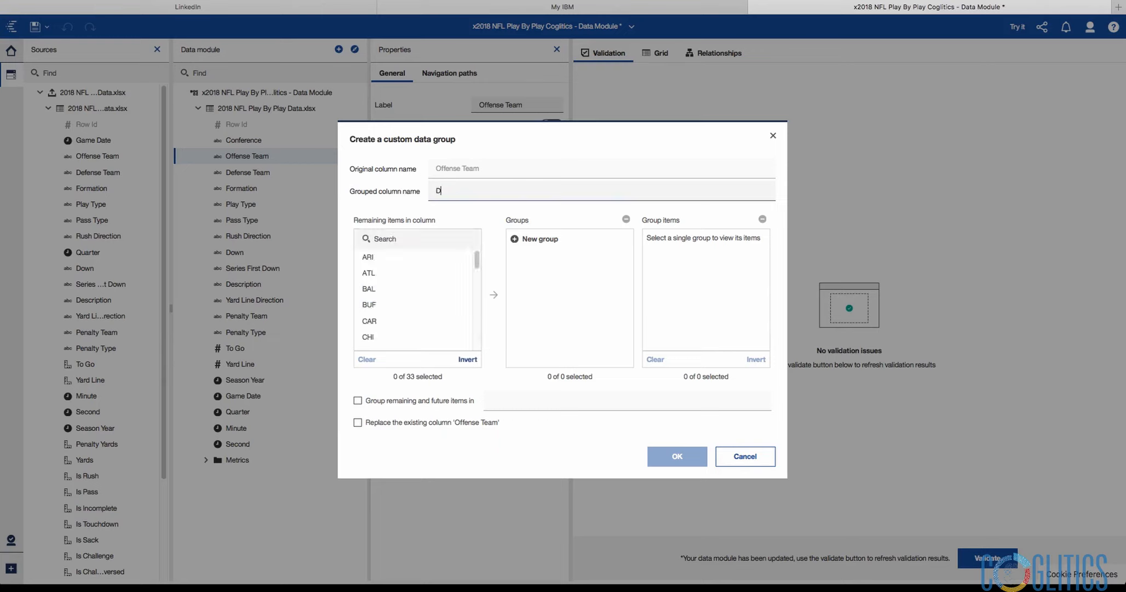
pyautogui.write('ividsion')
pyautogui.click(451, 190)
pyautogui.press('BackSpace')
# - Add the groups AFC NORTH, AFC SOUTH, AFC EAST and AFC WEST to the Division data group
pyautogui.click(529, 239)
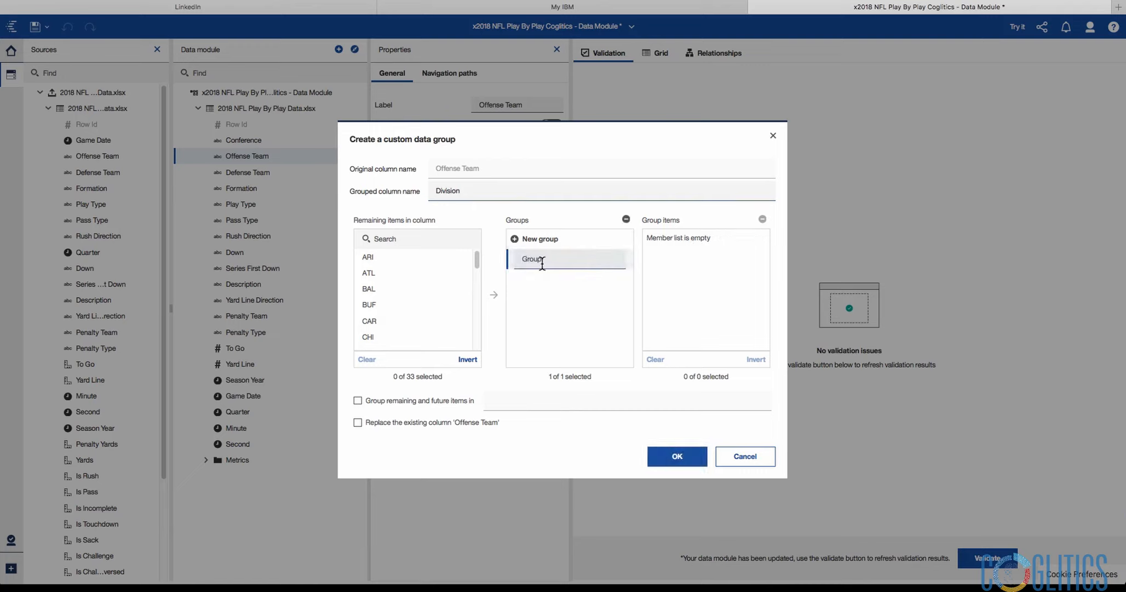
pyautogui.write('AFC NORTH')
pyautogui.click(534, 239)
pyautogui.write('AFC')
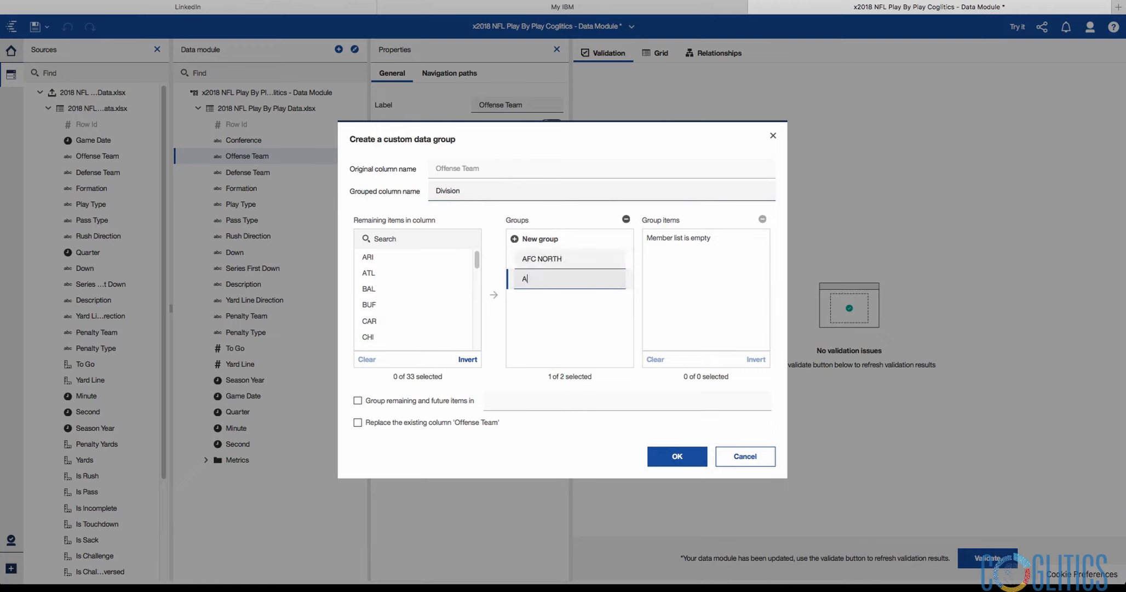
pyautogui.write(' SOUTH')
pyautogui.click(534, 239)
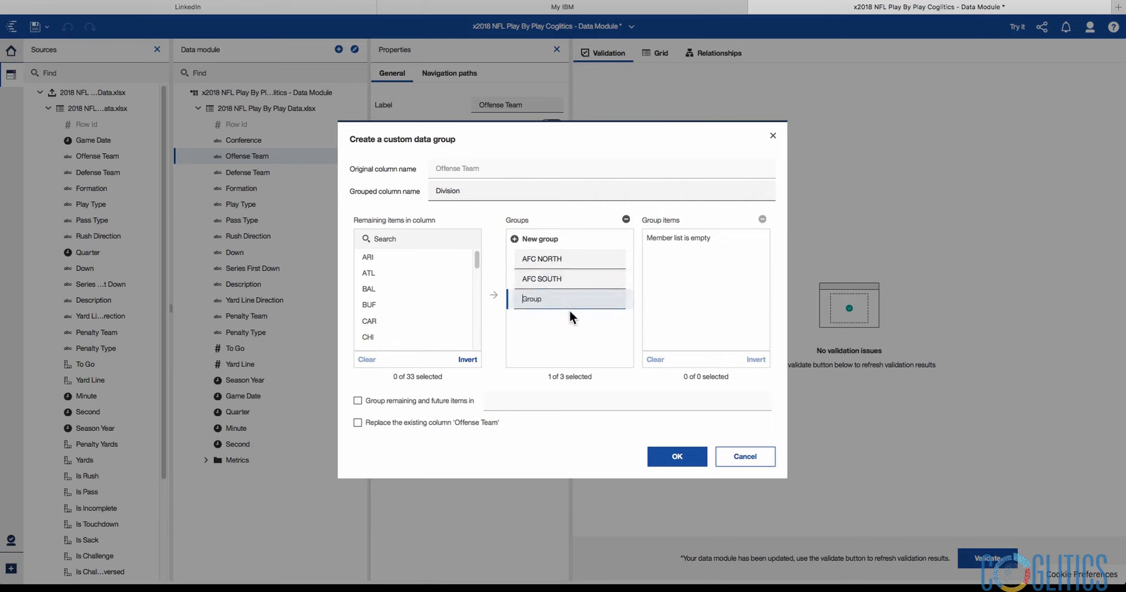
pyautogui.write('AFC EAST')
pyautogui.click(540, 239)
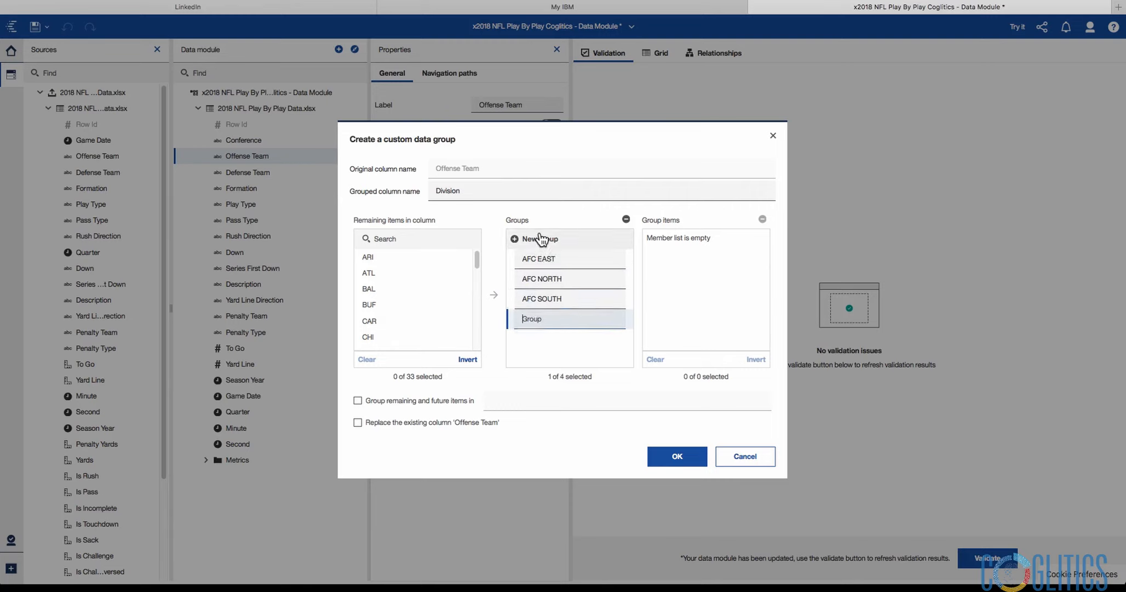
pyautogui.write('AFC WEST')
# - Add the groups NFC NORTH, NFC SOUTH, NFC EAST and NFC WEST to the Division data group
pyautogui.click(540, 239)
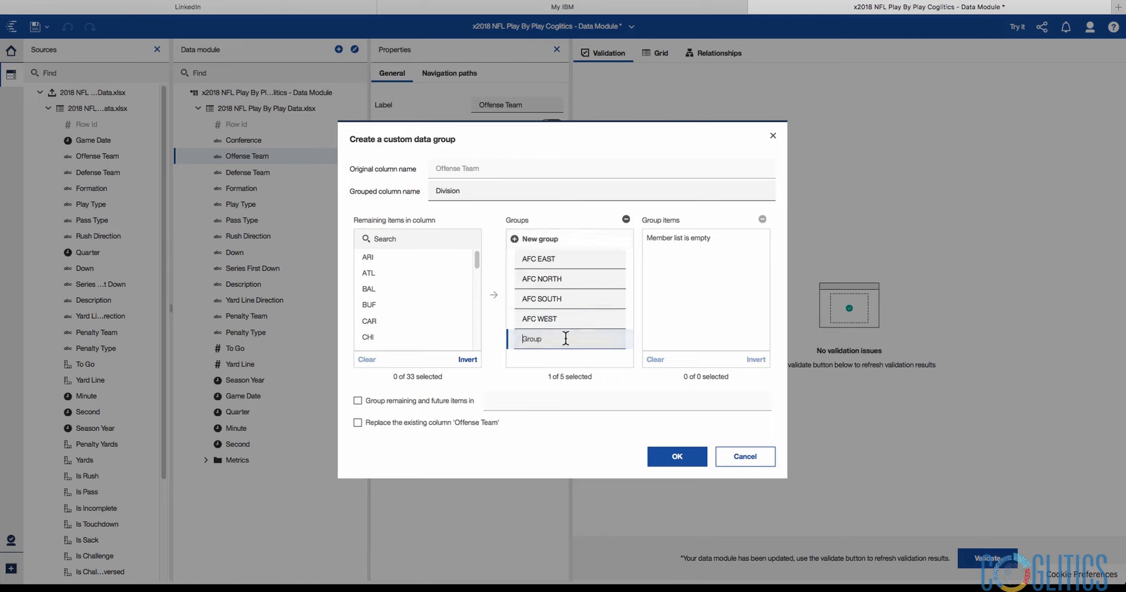
pyautogui.write('NFC NORTH')
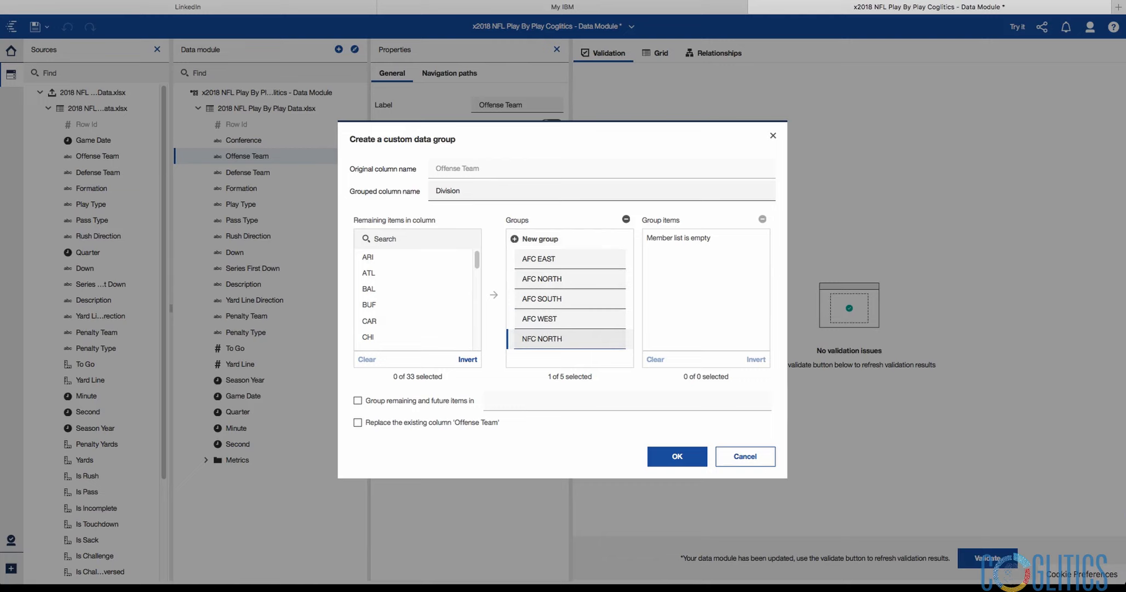
pyautogui.click(548, 239)
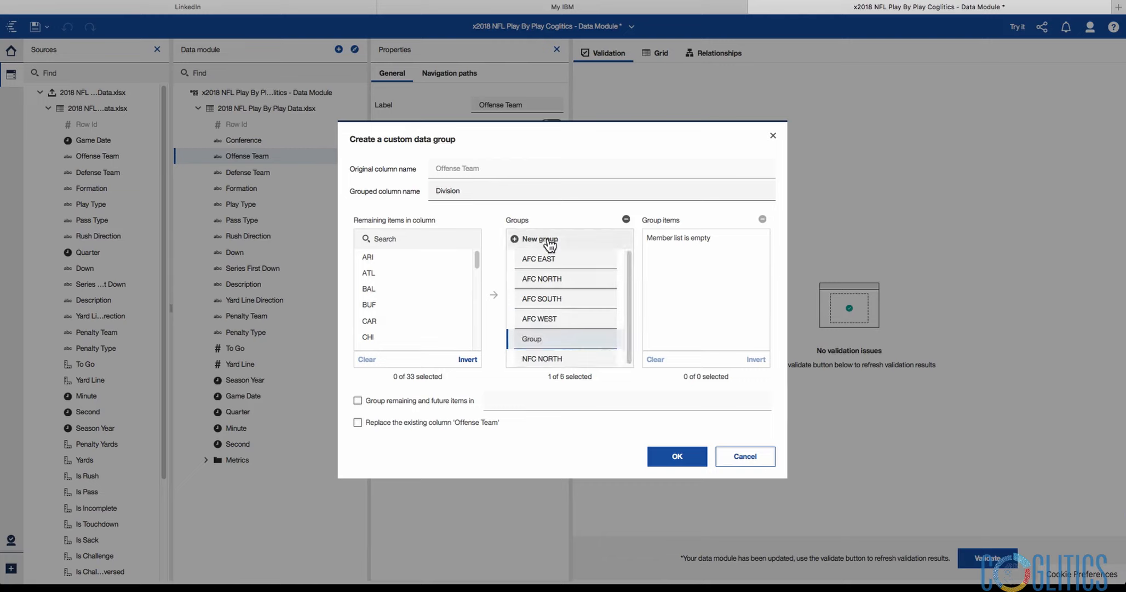
pyautogui.write('NFC SOUTH')
pyautogui.click(553, 240)
pyautogui.write('NFC EAST')
pyautogui.click(549, 240)
pyautogui.write('NFC WEST')
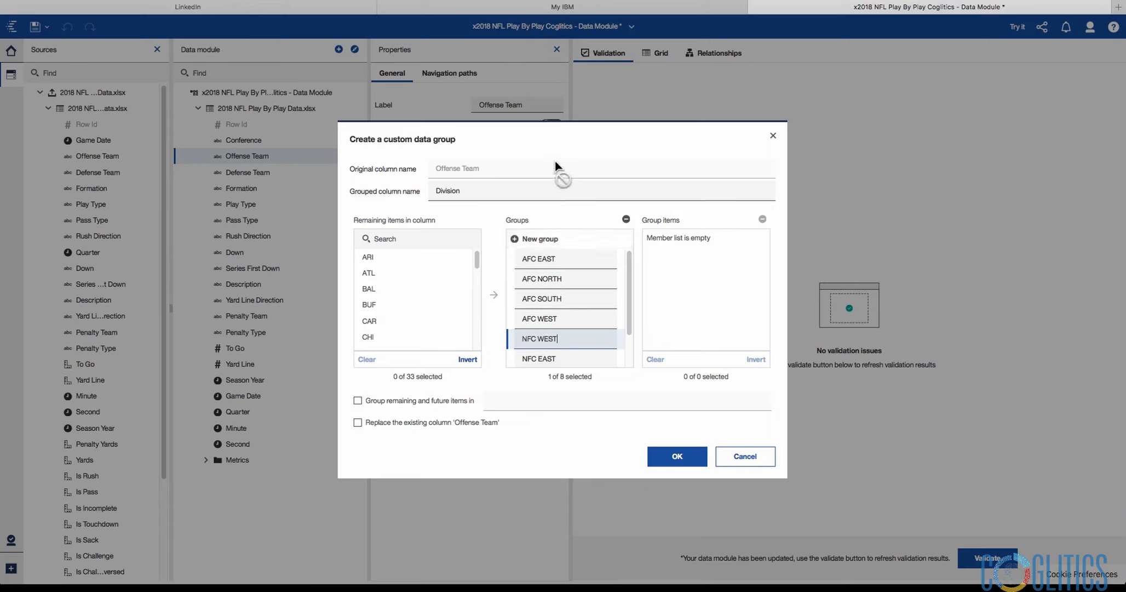
pyautogui.click(588, 156)
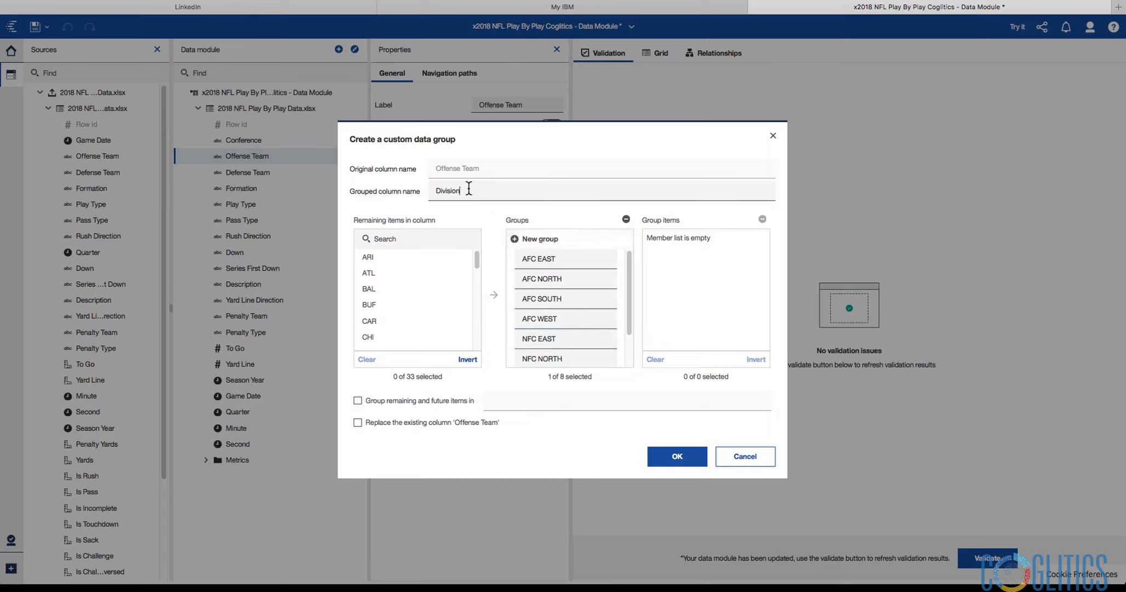
# - Enable grouping of remaining and future items for the Division column and name that group Delete
pyautogui.moveTo(467, 190); pyautogui.dragTo(412, 189)
pyautogui.click(357, 401)
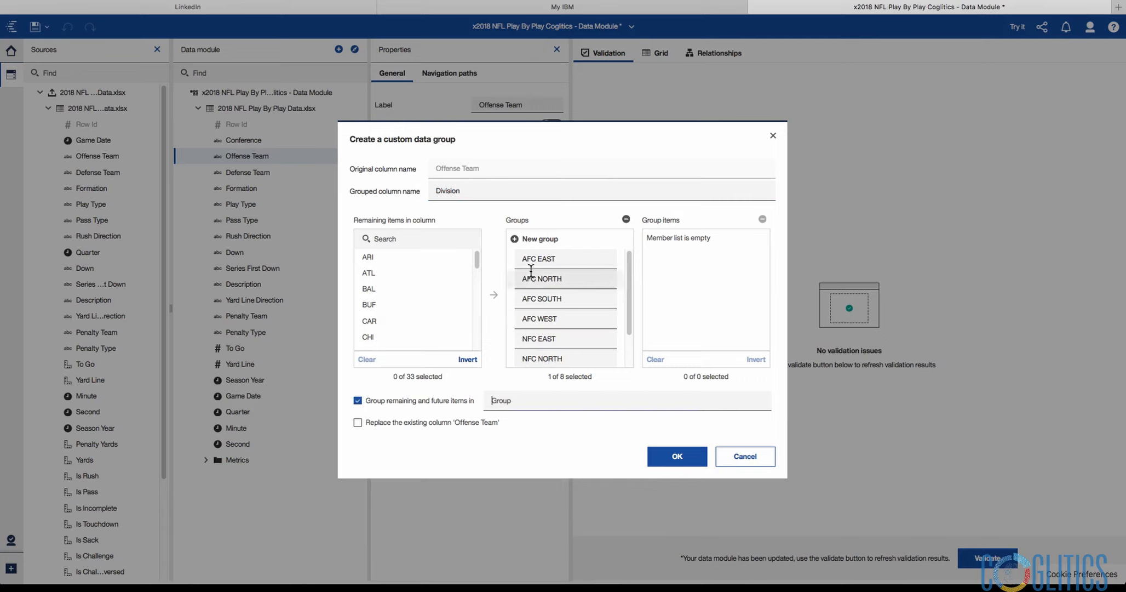
pyautogui.doubleClick(521, 403)
pyautogui.write('Delete')
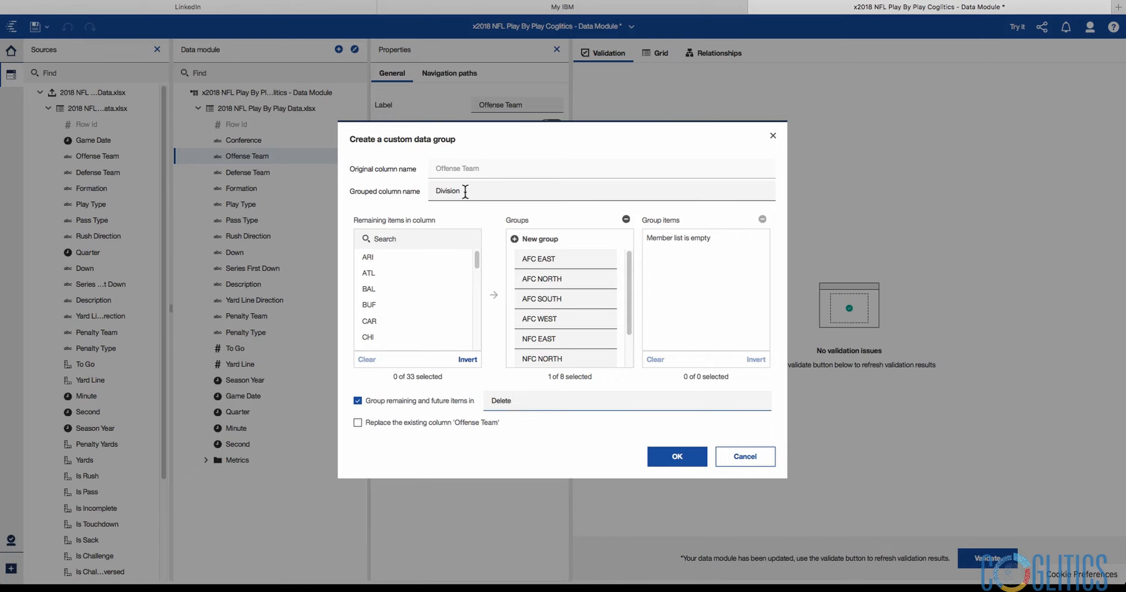
# - Assign the teams BUF and MIA to the AFC EAST group
pyautogui.click(578, 262)
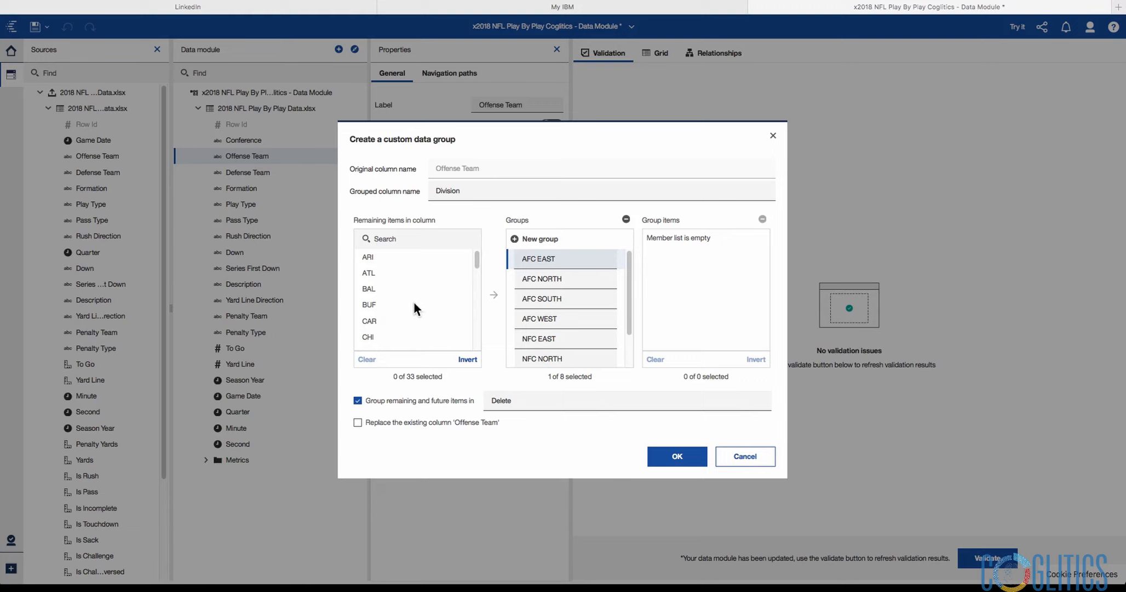
pyautogui.moveTo(384, 304); pyautogui.dragTo(495, 293)
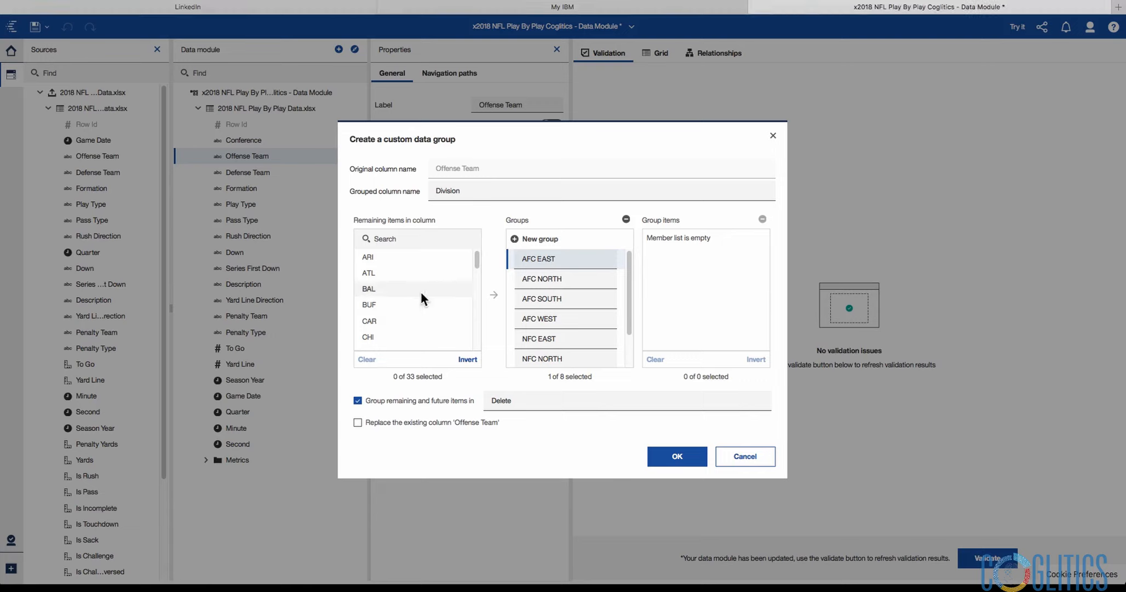
pyautogui.click(384, 301)
pyautogui.click(495, 294)
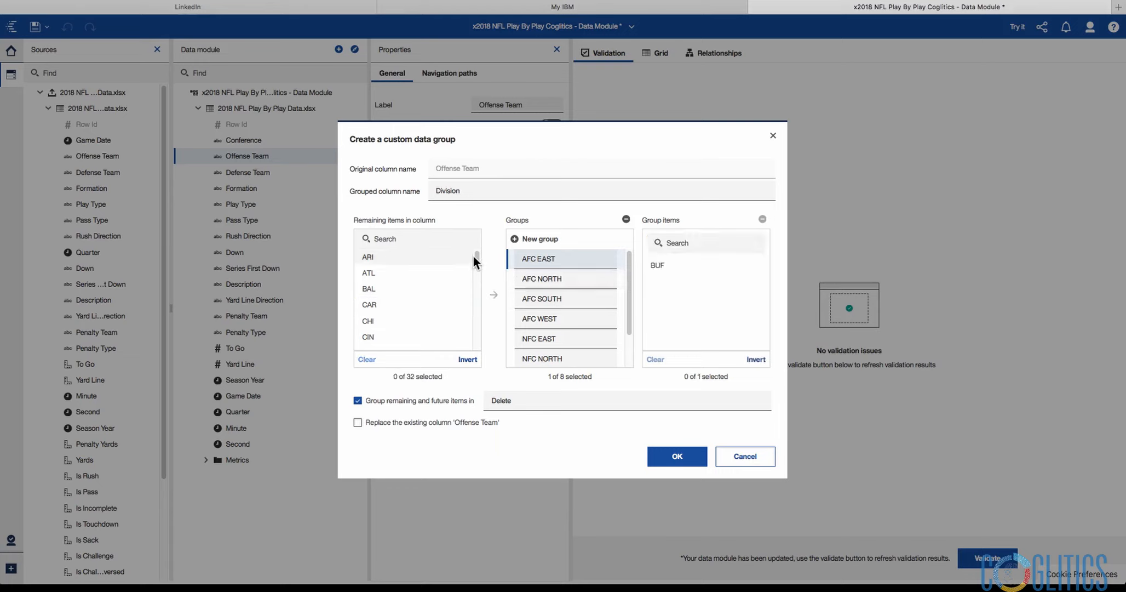
pyautogui.scroll(-1, 477, 261)
pyautogui.moveTo(479, 263); pyautogui.dragTo(478, 304)
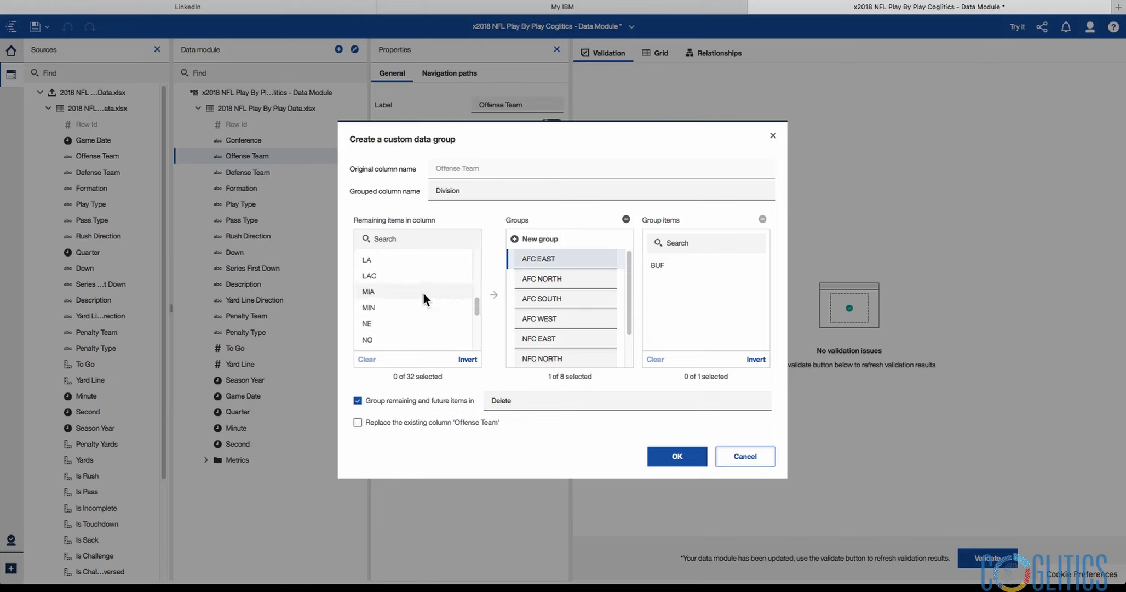
pyautogui.click(423, 292)
pyautogui.click(494, 296)
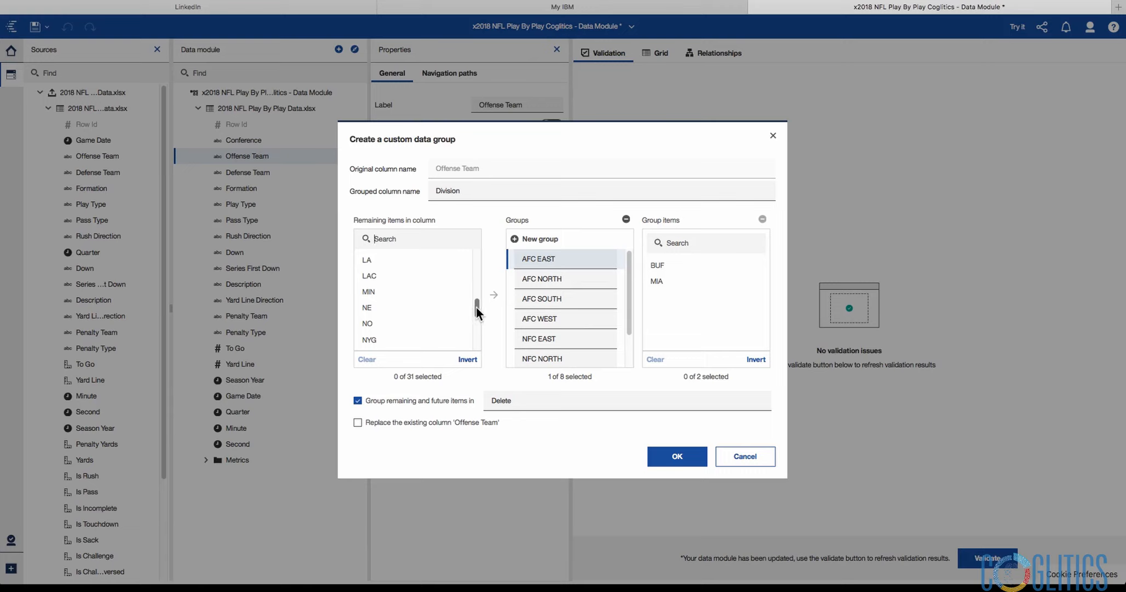
# - Add the teams NYJ and NE to the AFC EAST group
pyautogui.moveTo(478, 307); pyautogui.dragTo(479, 316)
pyautogui.click(441, 308)
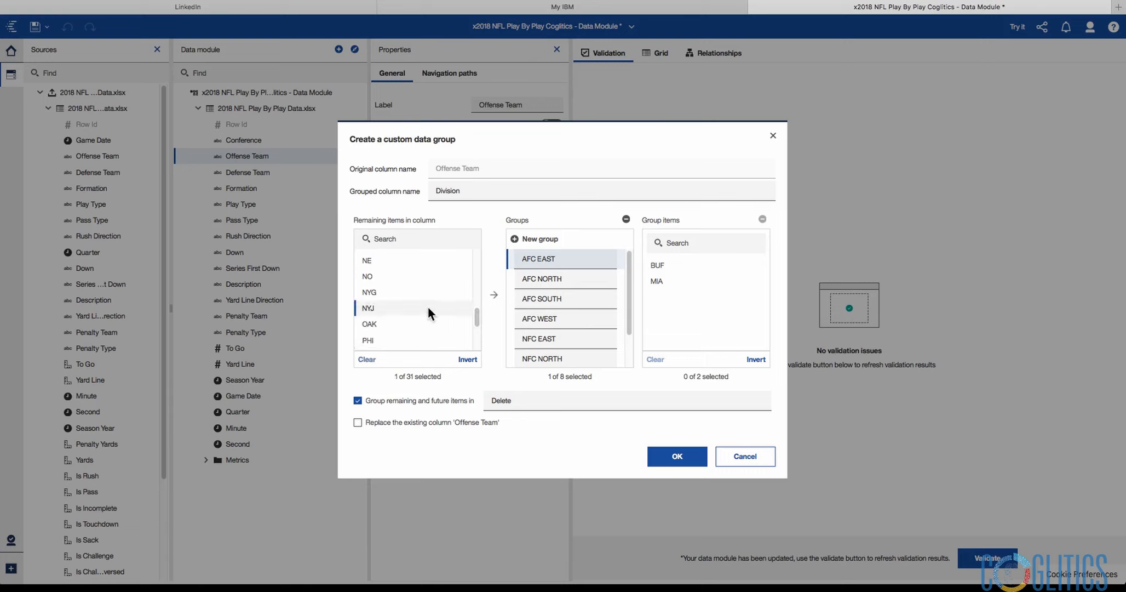
pyautogui.click(494, 295)
pyautogui.scroll(3, 477, 320)
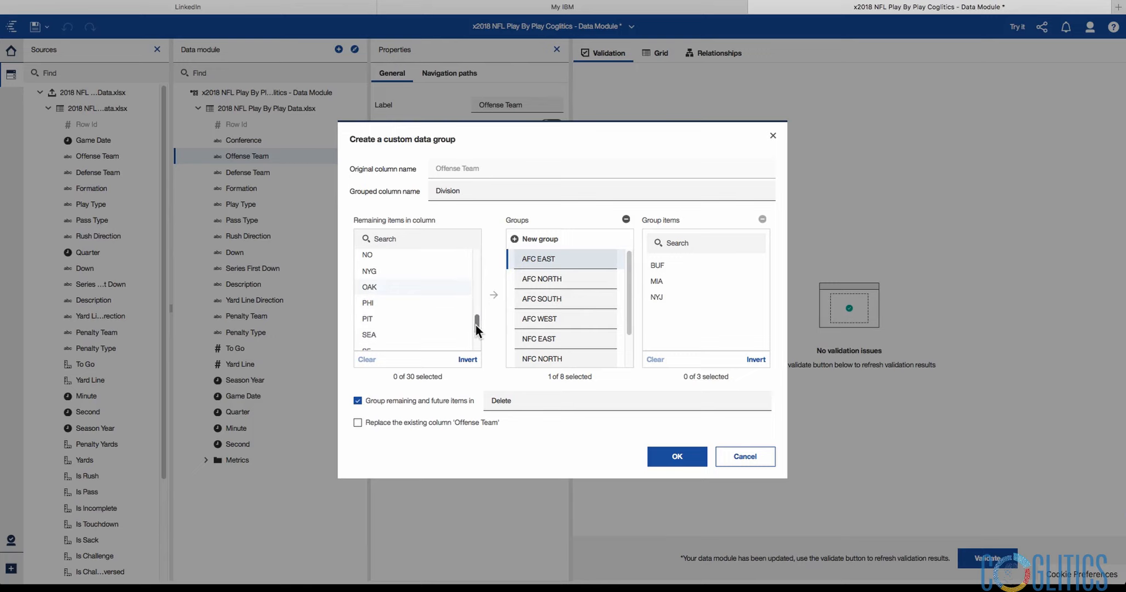
pyautogui.click(424, 332)
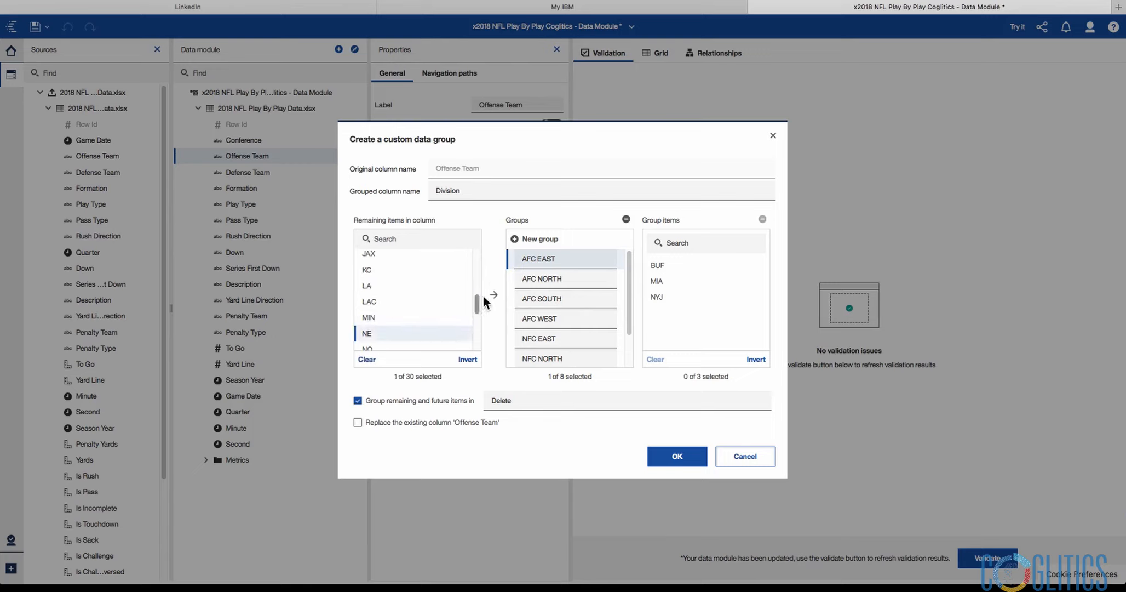
pyautogui.click(494, 296)
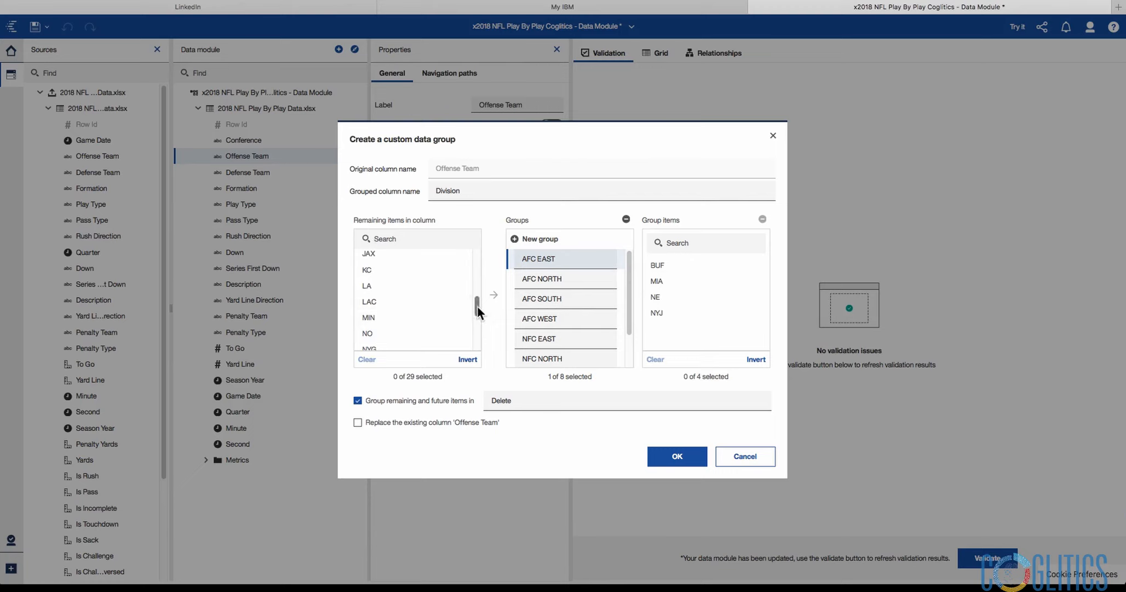
# - Assign the teams CIN and BAL to the AFC NORTH group
pyautogui.click(547, 279)
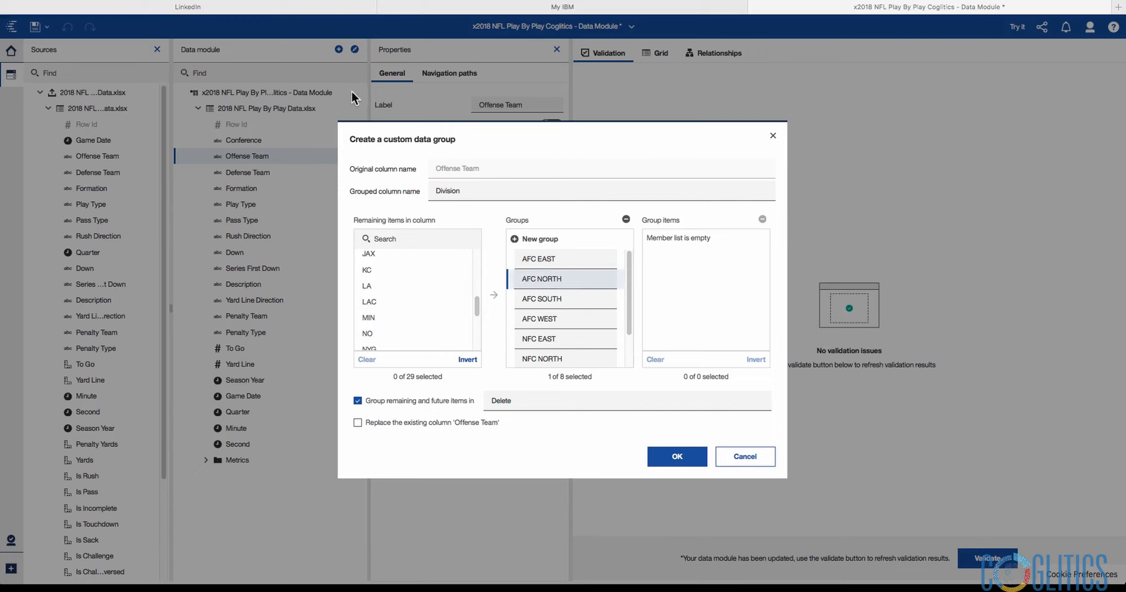
pyautogui.moveTo(475, 301); pyautogui.dragTo(481, 256)
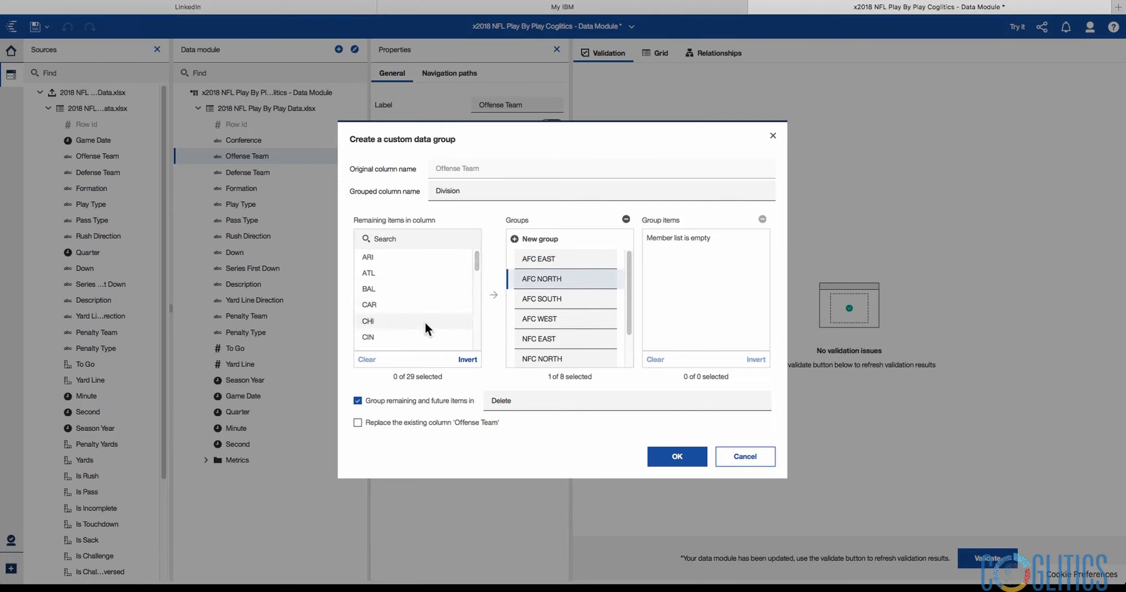
pyautogui.click(418, 334)
pyautogui.click(496, 298)
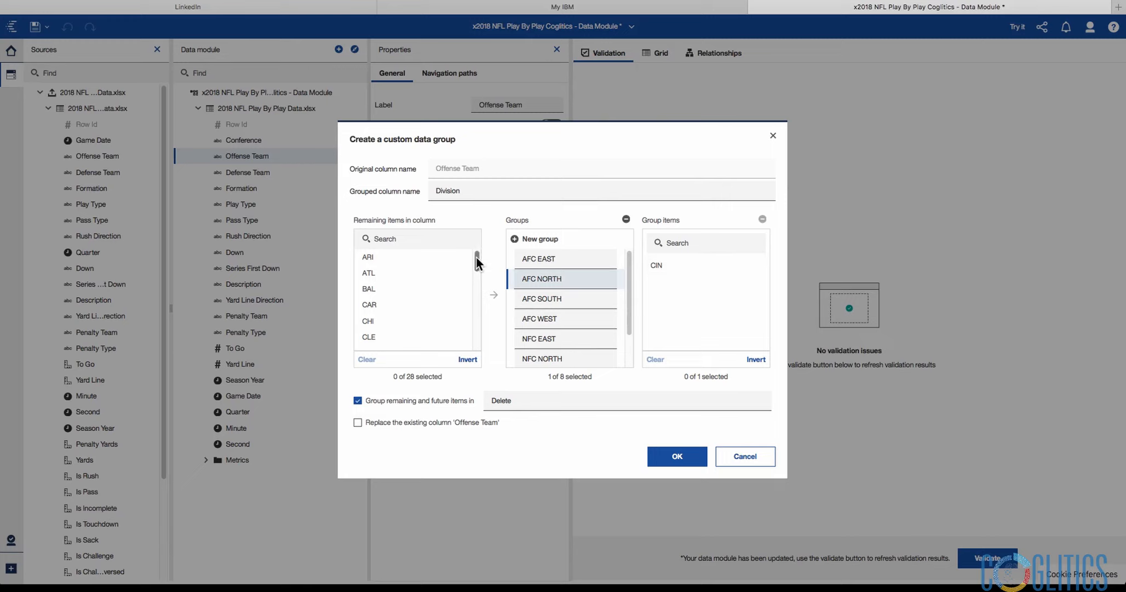
pyautogui.scroll(-1, 477, 260)
pyautogui.click(401, 282)
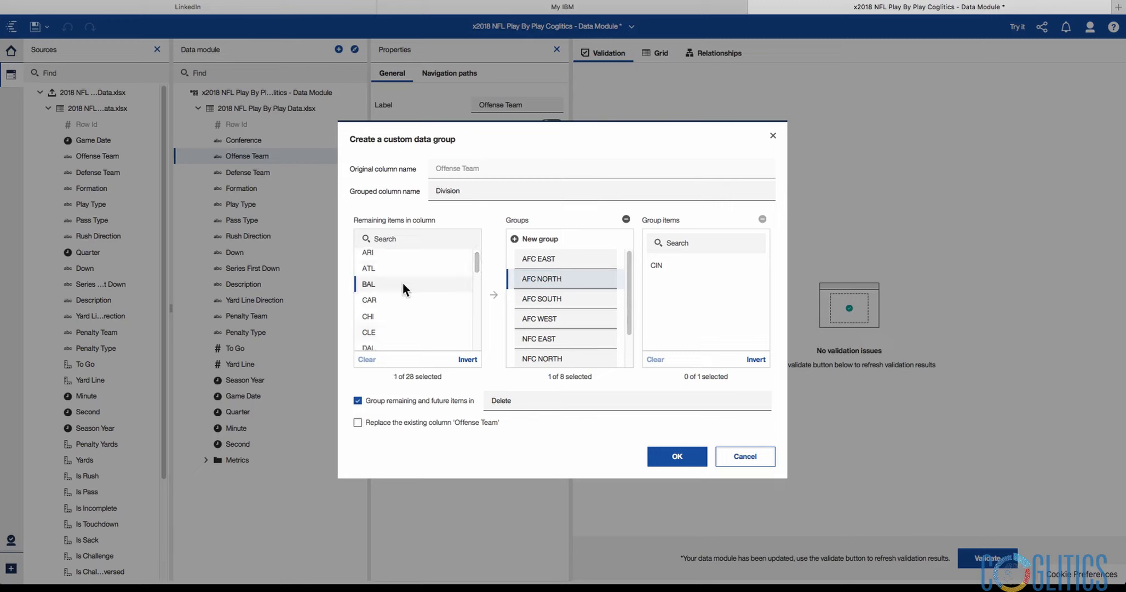
pyautogui.click(494, 295)
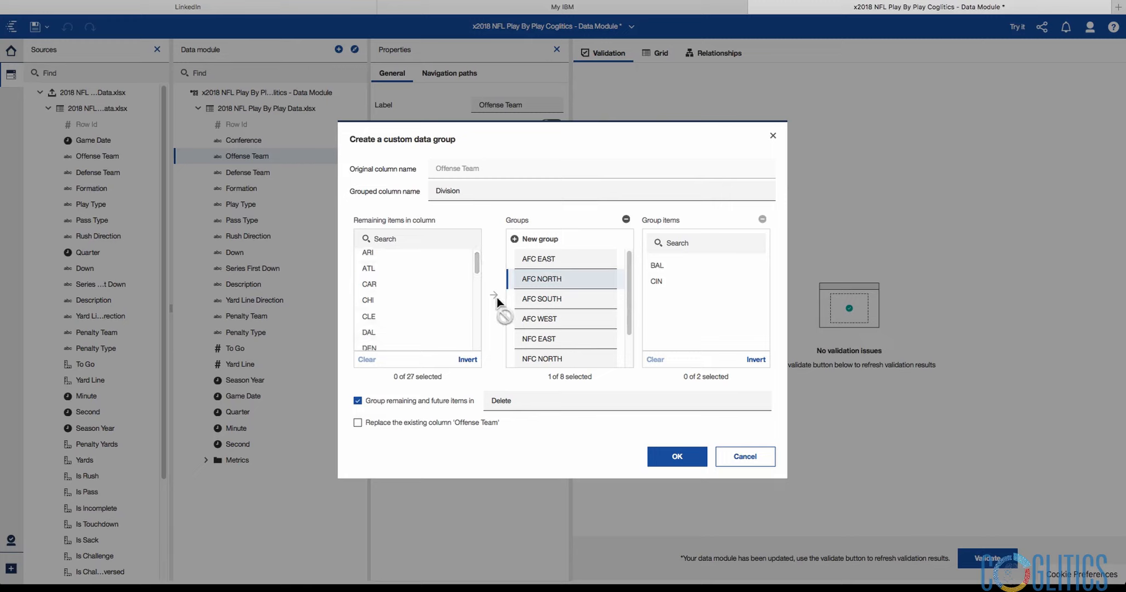
# - Add the teams PHI and CLE to the AFC NORTH group
pyautogui.moveTo(475, 262); pyautogui.dragTo(488, 322)
pyautogui.click(398, 318)
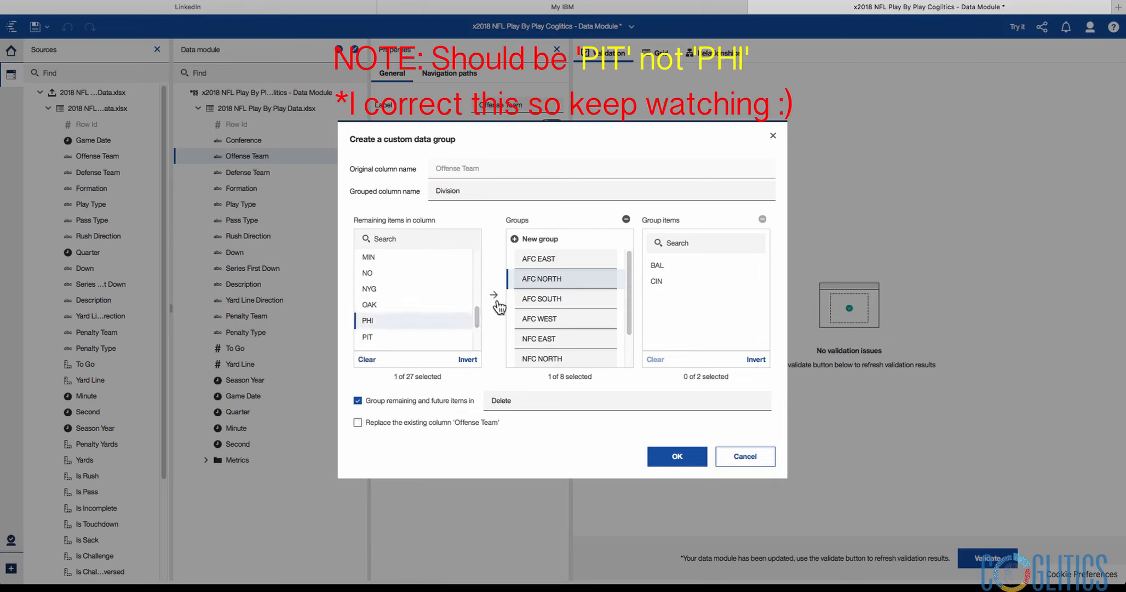
pyautogui.click(494, 295)
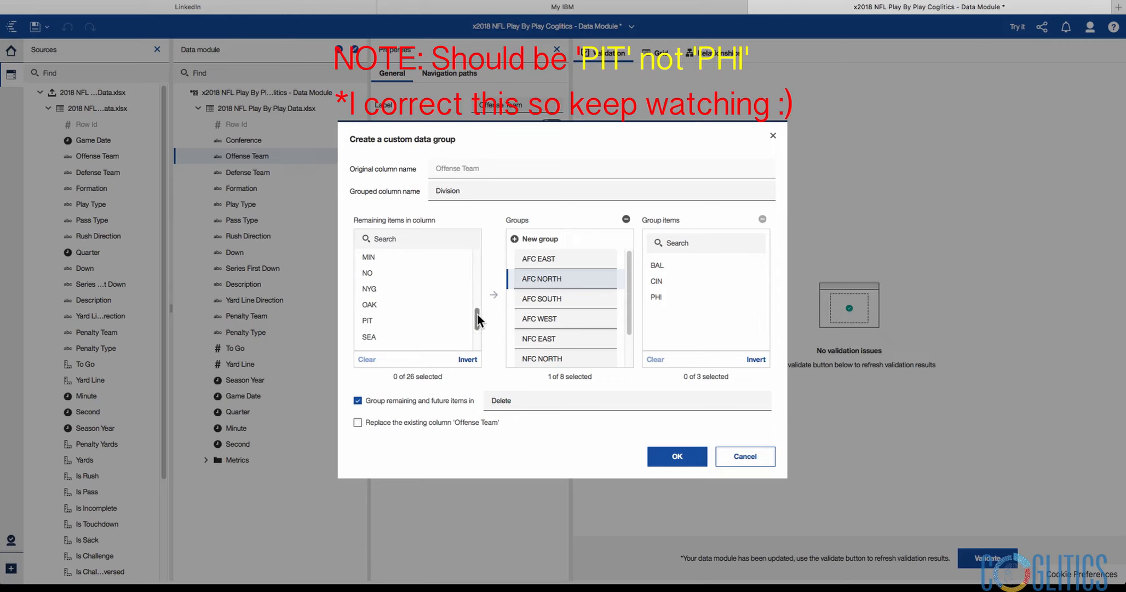
pyautogui.moveTo(477, 320); pyautogui.dragTo(476, 262)
pyautogui.click(405, 316)
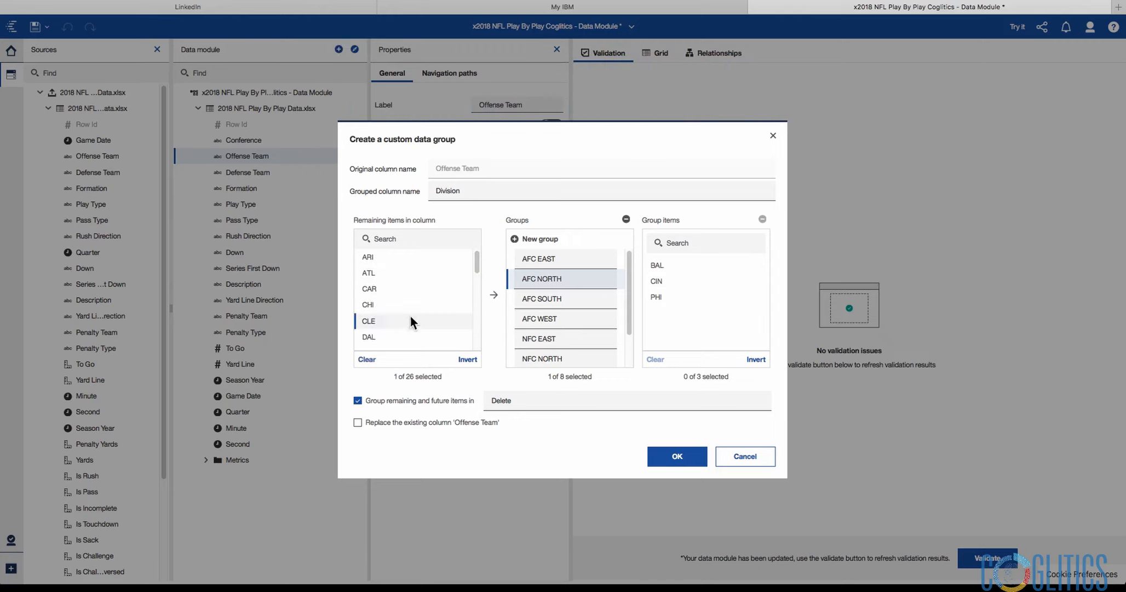
pyautogui.click(495, 299)
# - Assign the teams JAX and IND to the AFC SOUTH group
pyautogui.scroll(-1, 475, 258)
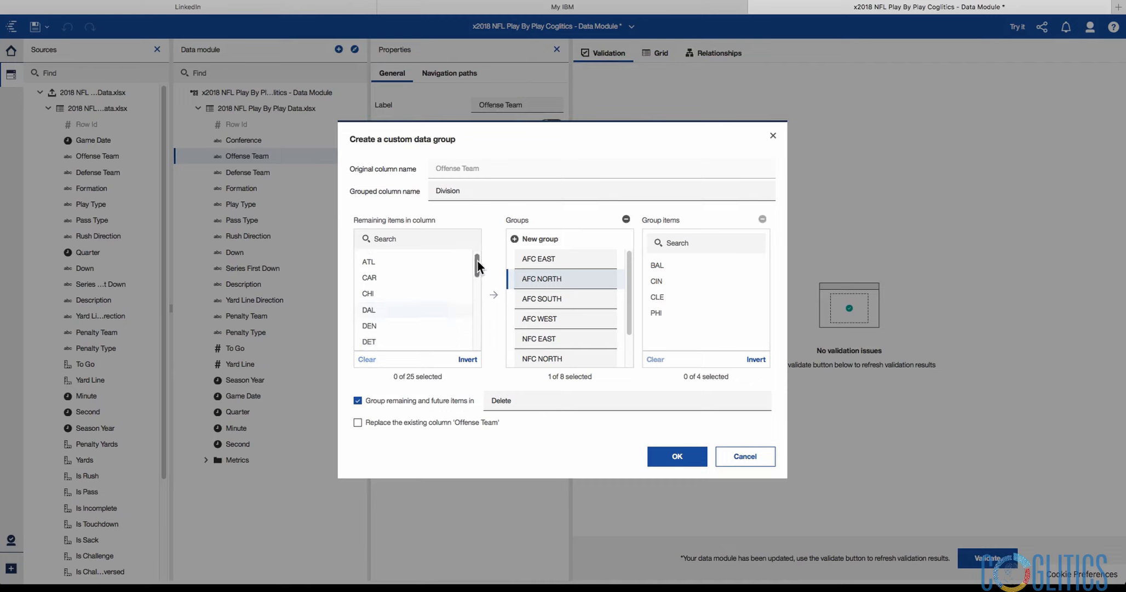
pyautogui.click(544, 301)
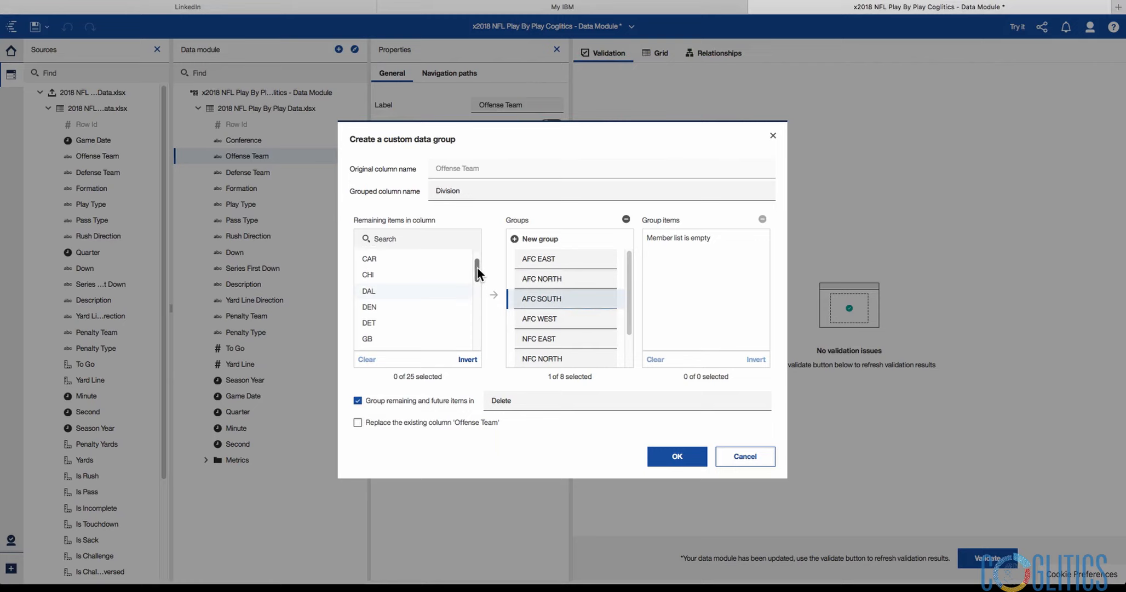
pyautogui.scroll(1, 478, 268)
pyautogui.moveTo(477, 268); pyautogui.dragTo(479, 292)
pyautogui.click(434, 289)
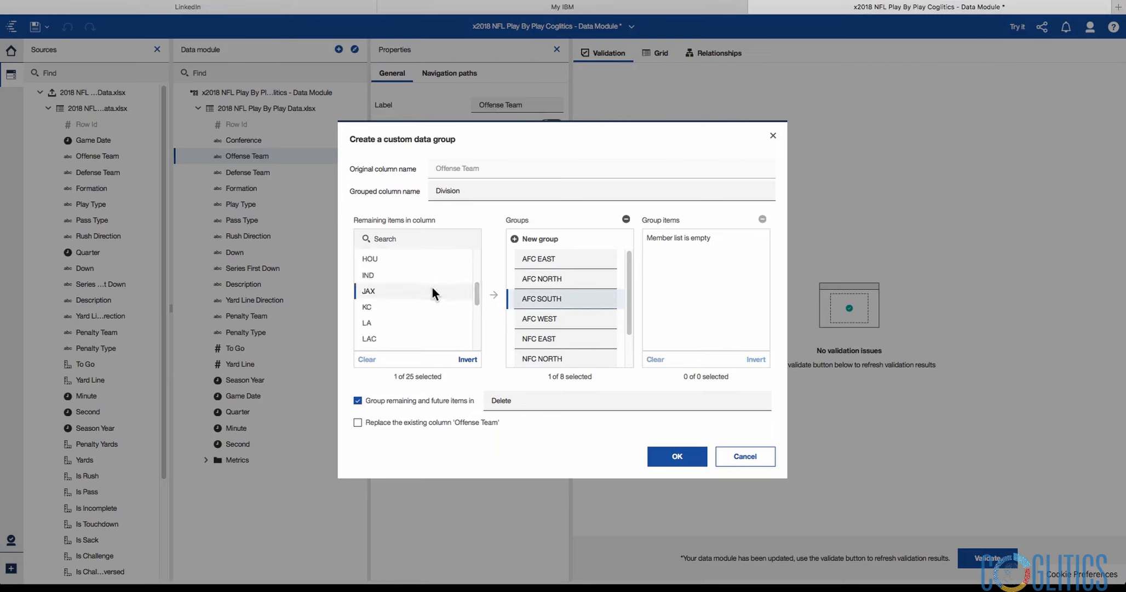
pyautogui.click(494, 295)
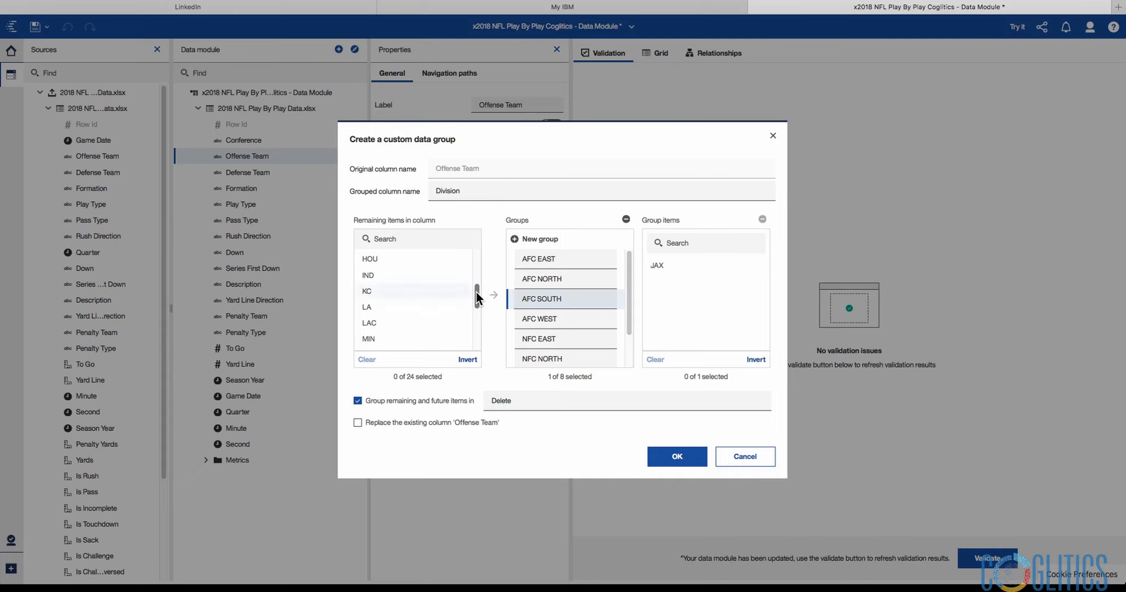
pyautogui.moveTo(477, 296); pyautogui.dragTo(478, 294)
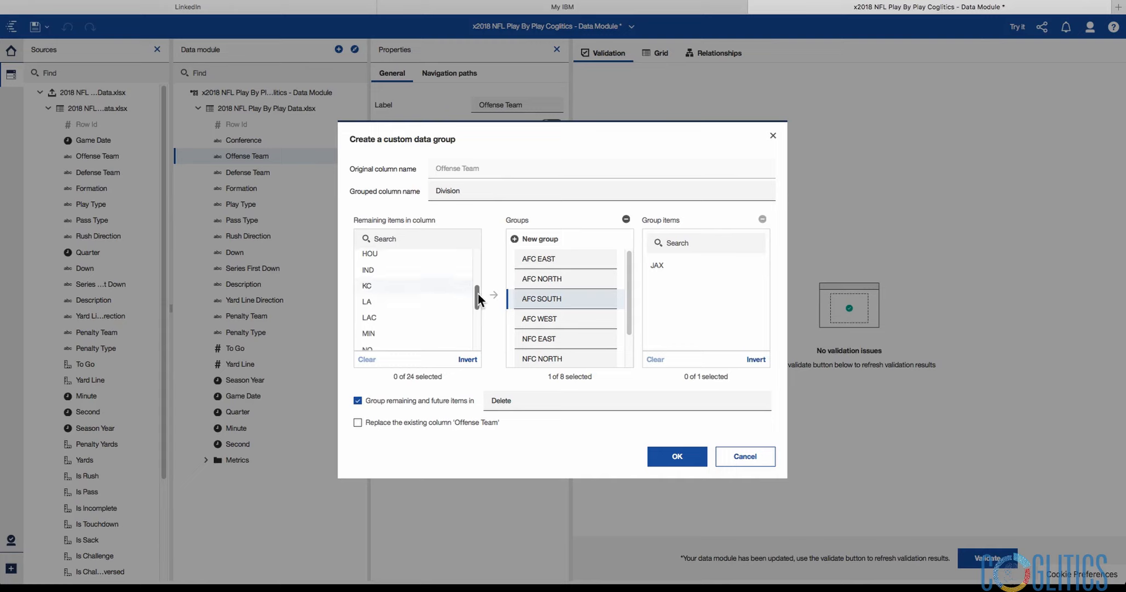
pyautogui.click(431, 280)
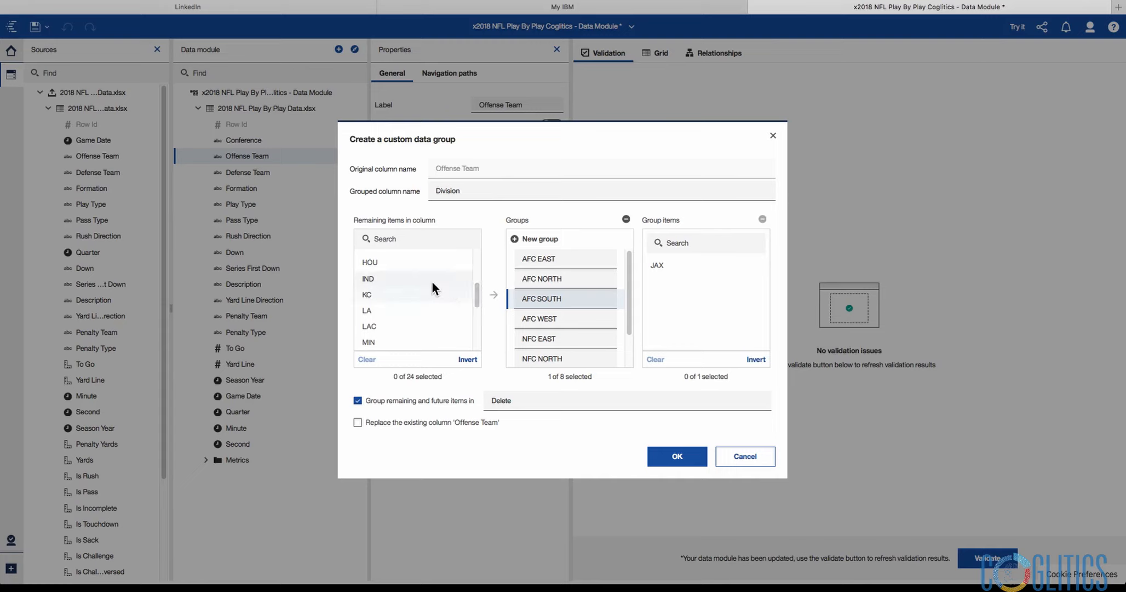
pyautogui.click(494, 296)
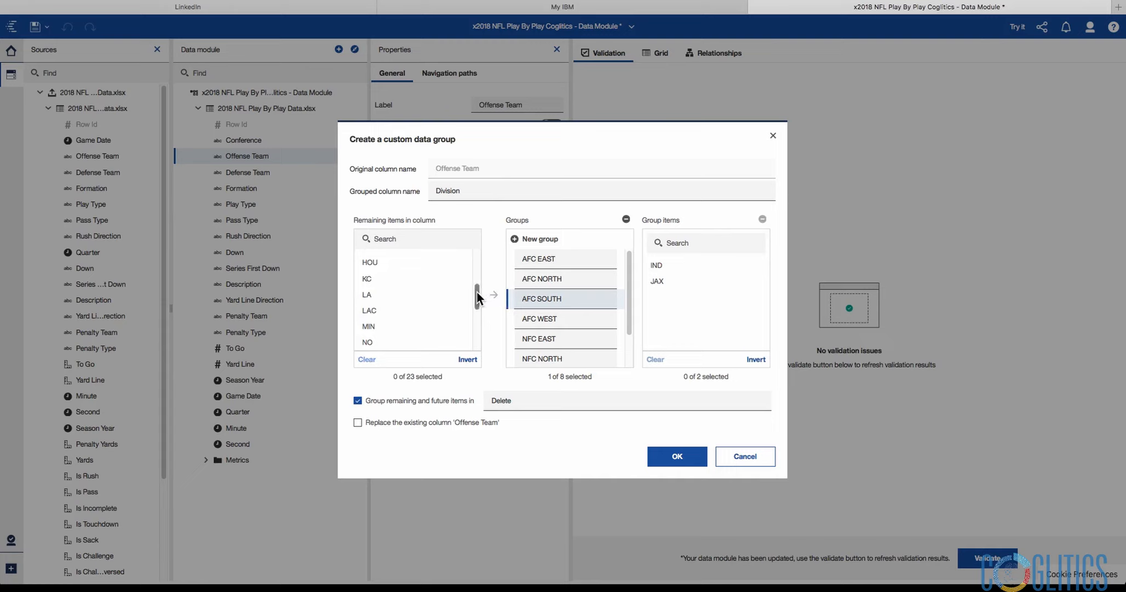
# - Add the teams HOU and TEN to the AFC SOUTH group
pyautogui.moveTo(477, 298); pyautogui.dragTo(477, 301)
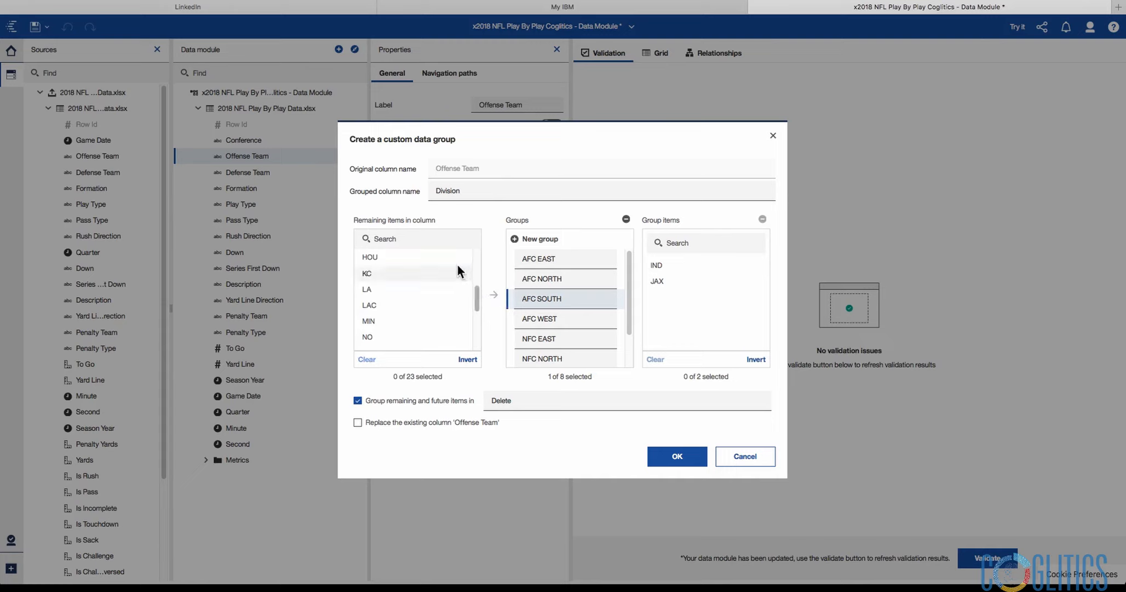
pyautogui.click(453, 260)
pyautogui.click(496, 297)
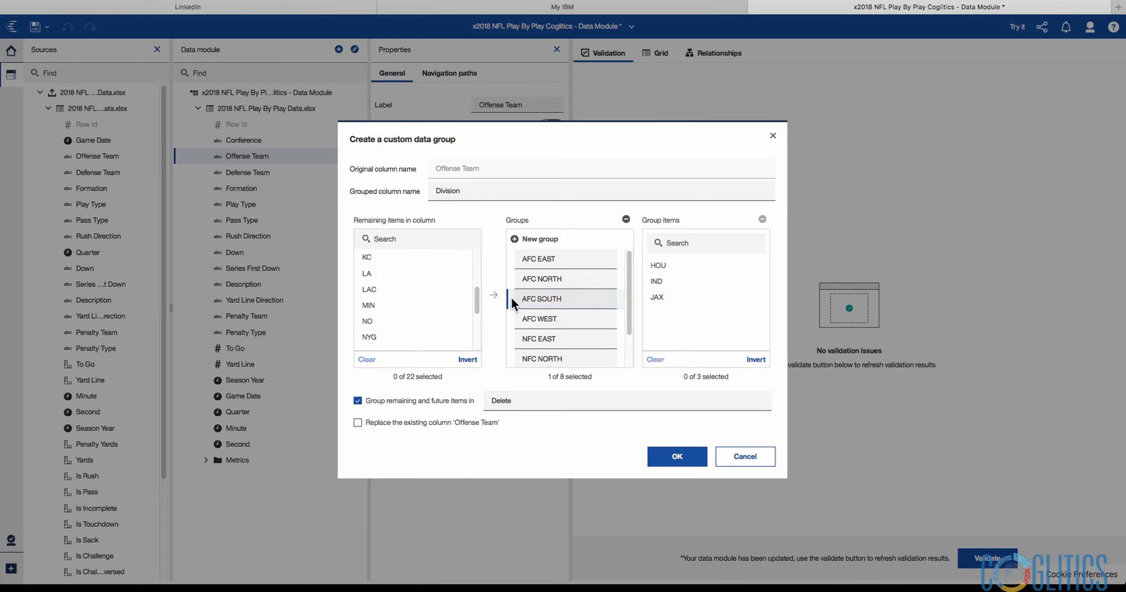
pyautogui.moveTo(480, 299); pyautogui.dragTo(488, 329)
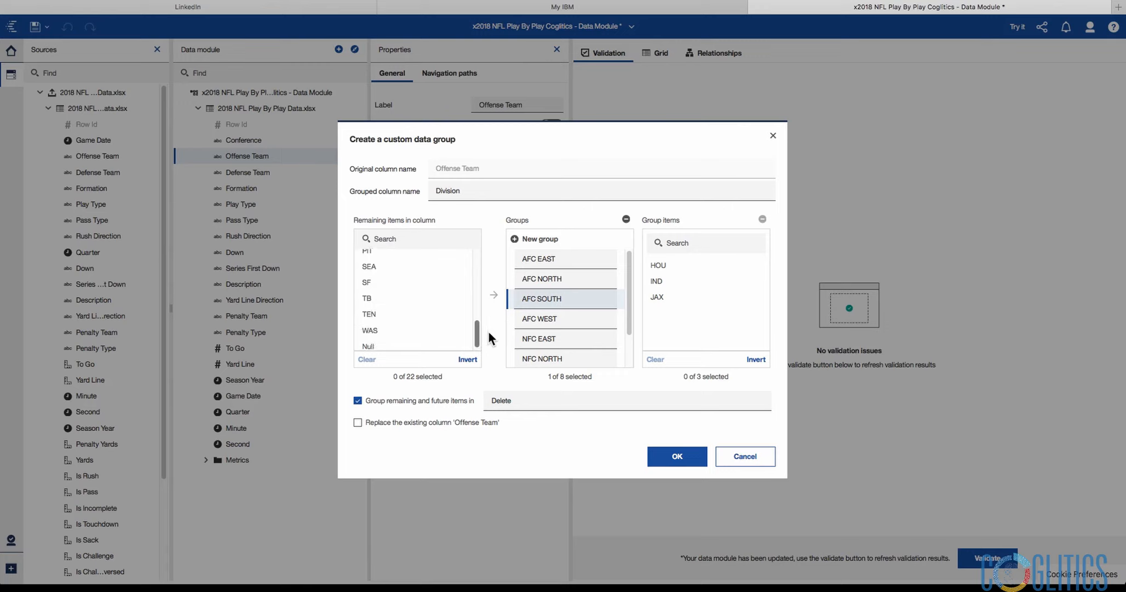
pyautogui.moveTo(394, 308); pyautogui.dragTo(495, 304)
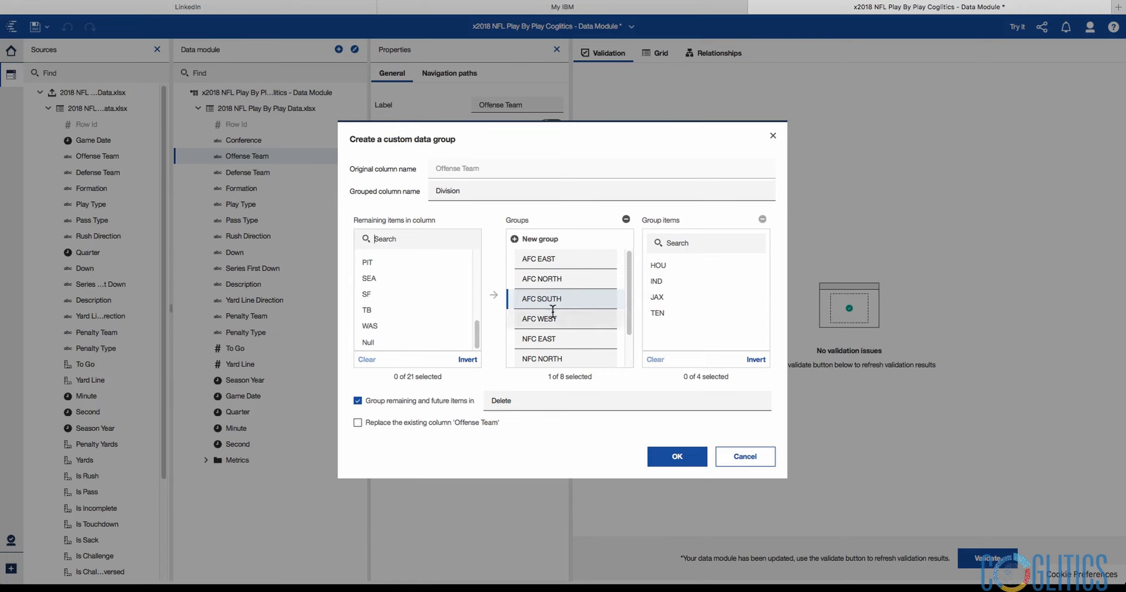
# - Assign the teams DEN and LAC to the AFC WEST group
pyautogui.click(570, 318)
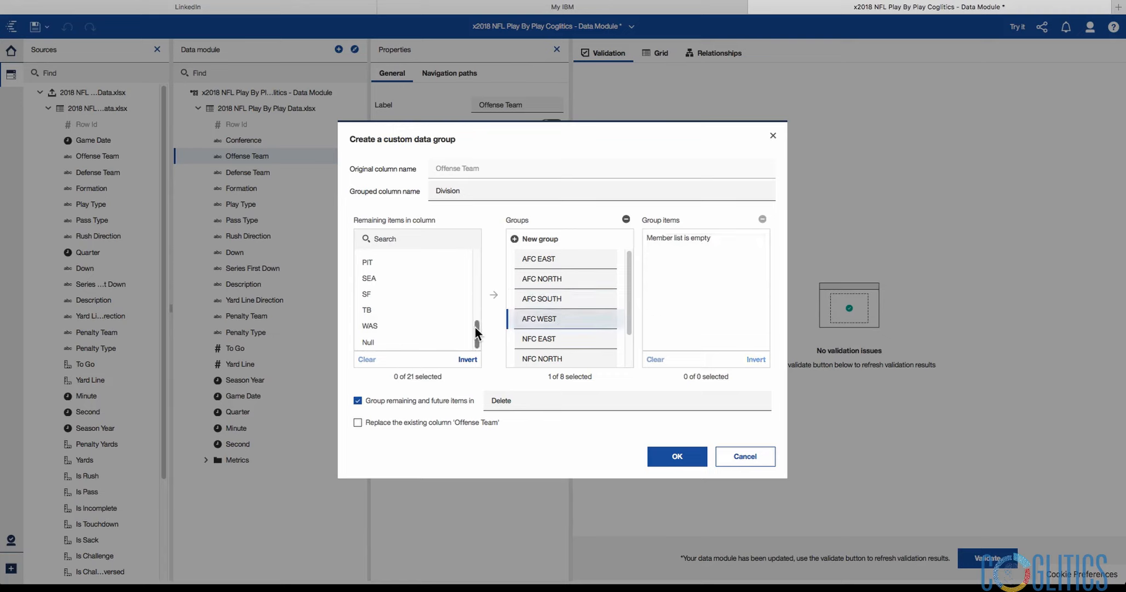
pyautogui.moveTo(477, 341); pyautogui.dragTo(484, 267)
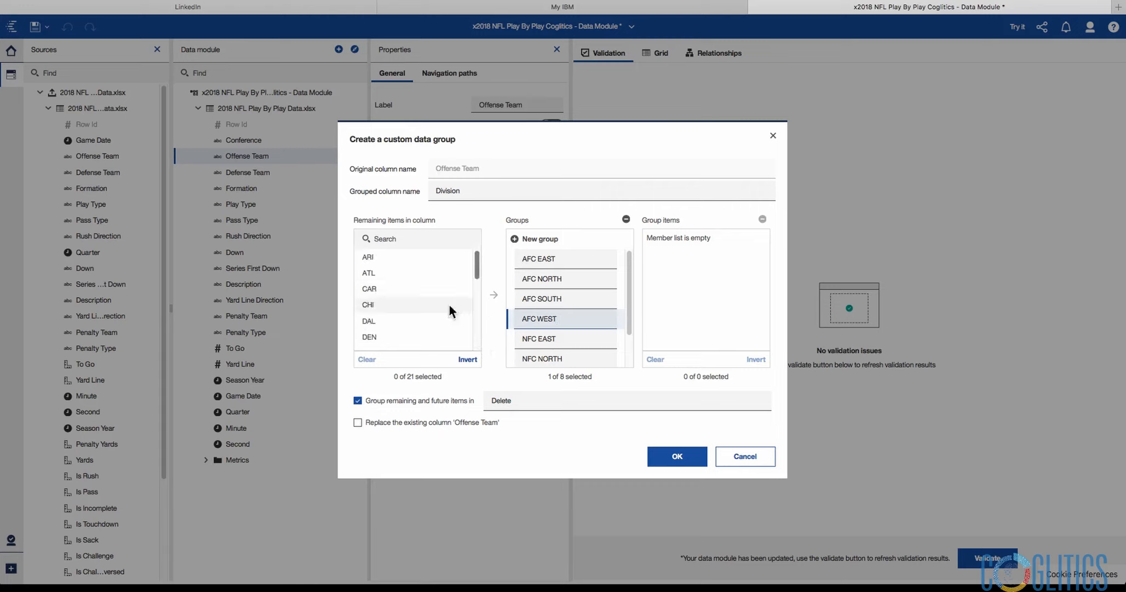
pyautogui.click(428, 336)
pyautogui.click(493, 295)
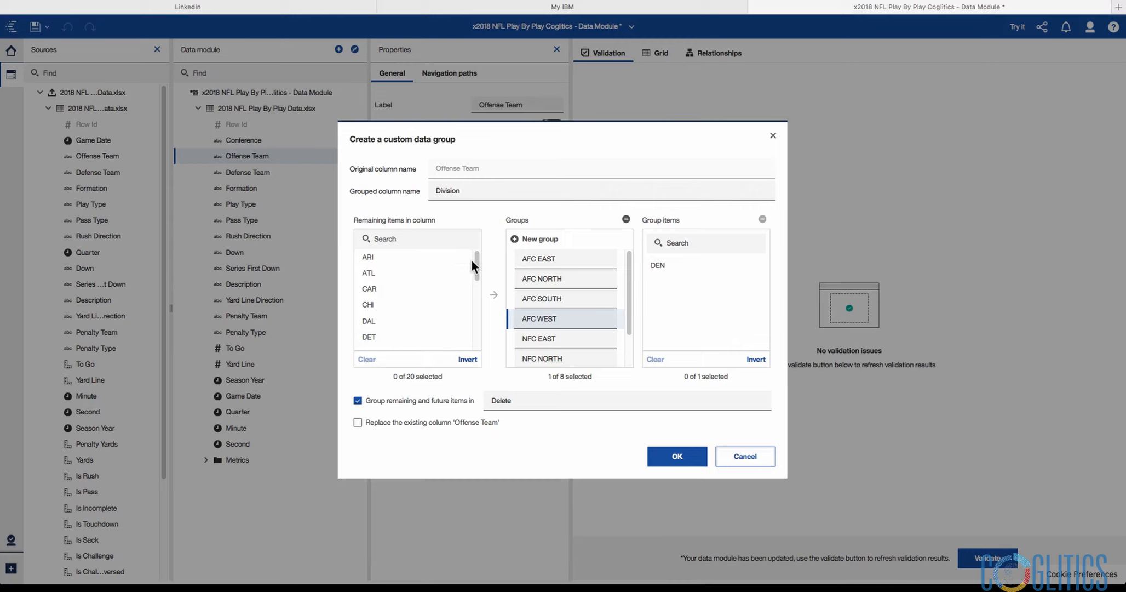
pyautogui.moveTo(477, 265); pyautogui.dragTo(480, 294)
pyautogui.click(405, 305)
pyautogui.click(495, 295)
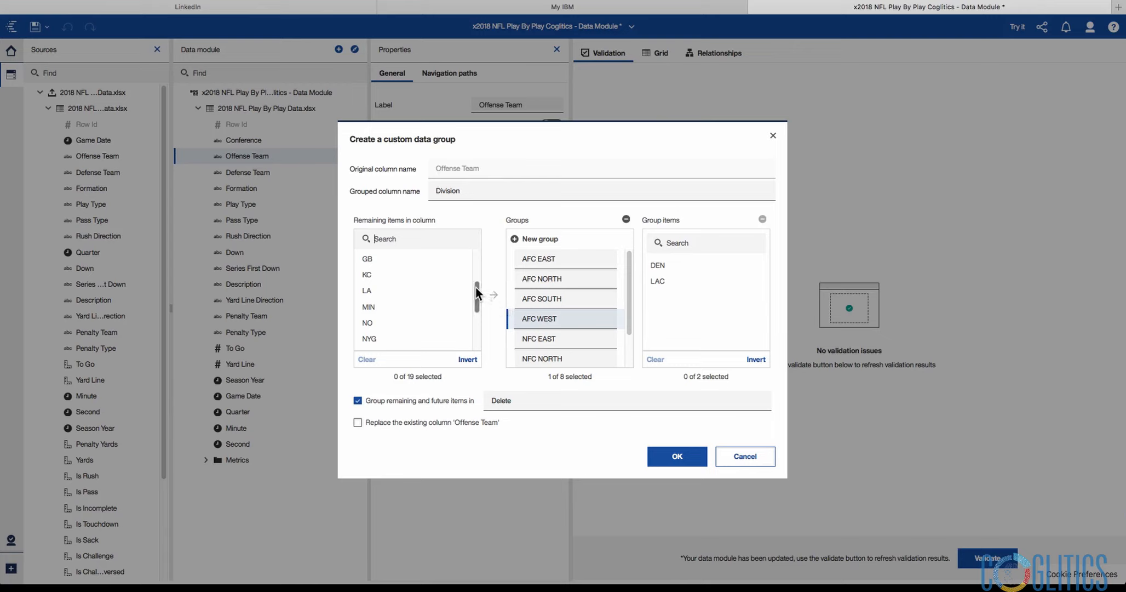
# - Add the teams OAK and KC to the AFC WEST group
pyautogui.moveTo(477, 293)
pyautogui.mouseDown()
pyautogui.moveTo(481, 333)
pyautogui.moveTo(480, 303)
pyautogui.mouseUp()
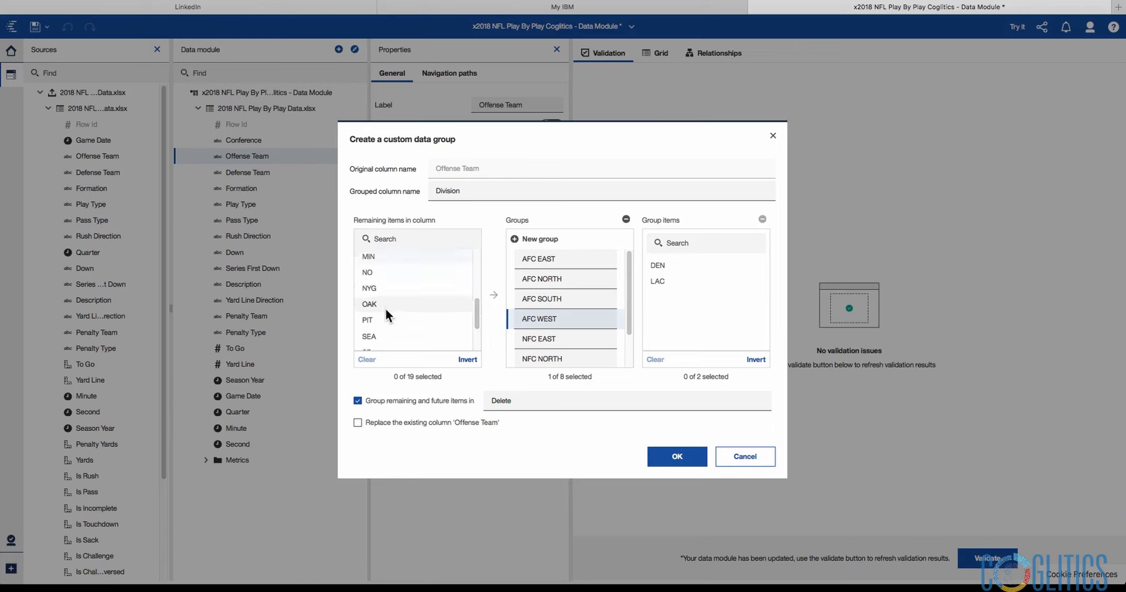
pyautogui.click(385, 304)
pyautogui.click(495, 297)
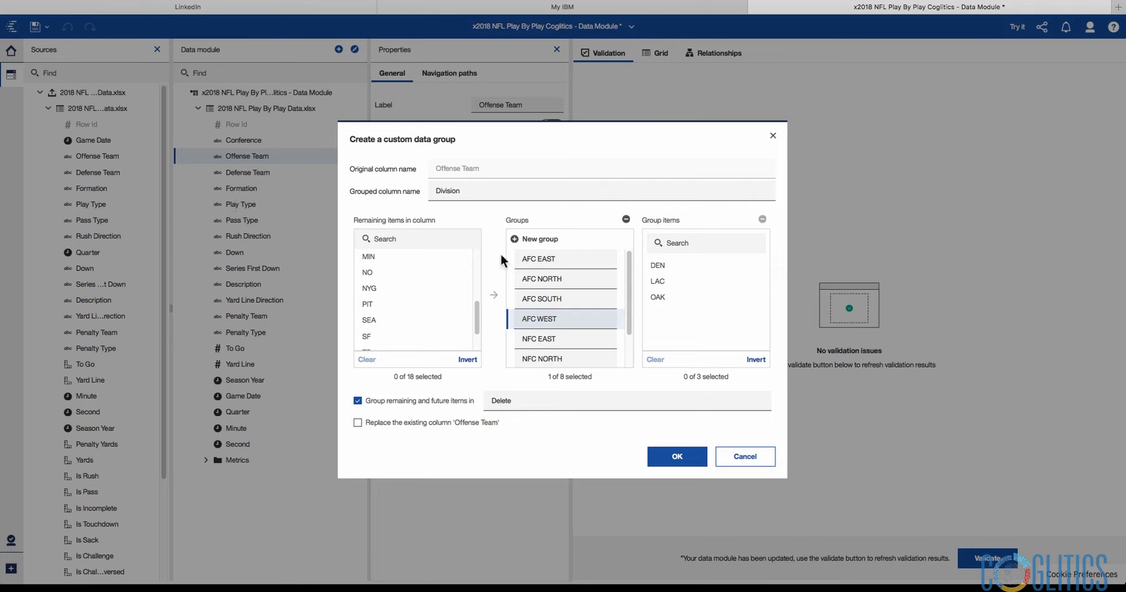
pyautogui.click(682, 281)
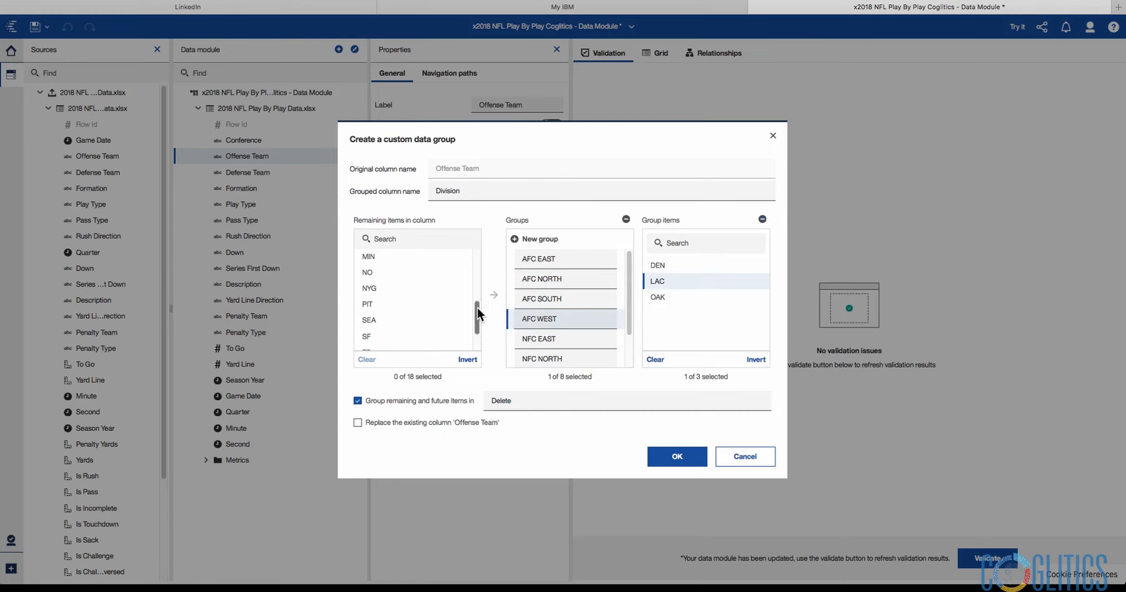
pyautogui.scroll(1, 477, 308)
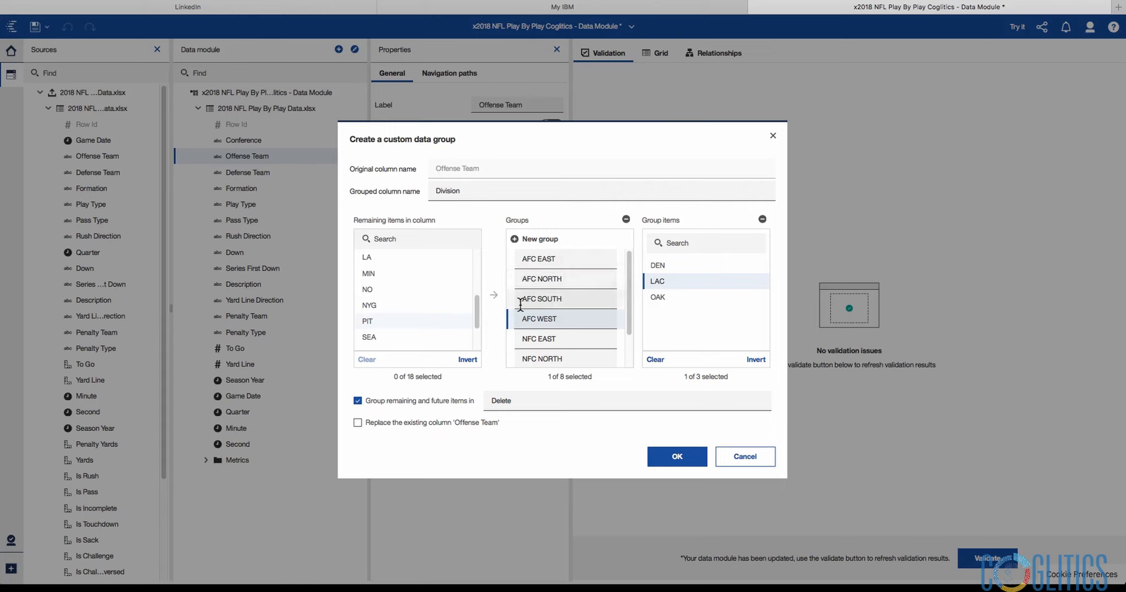
pyautogui.scroll(-1, 478, 309)
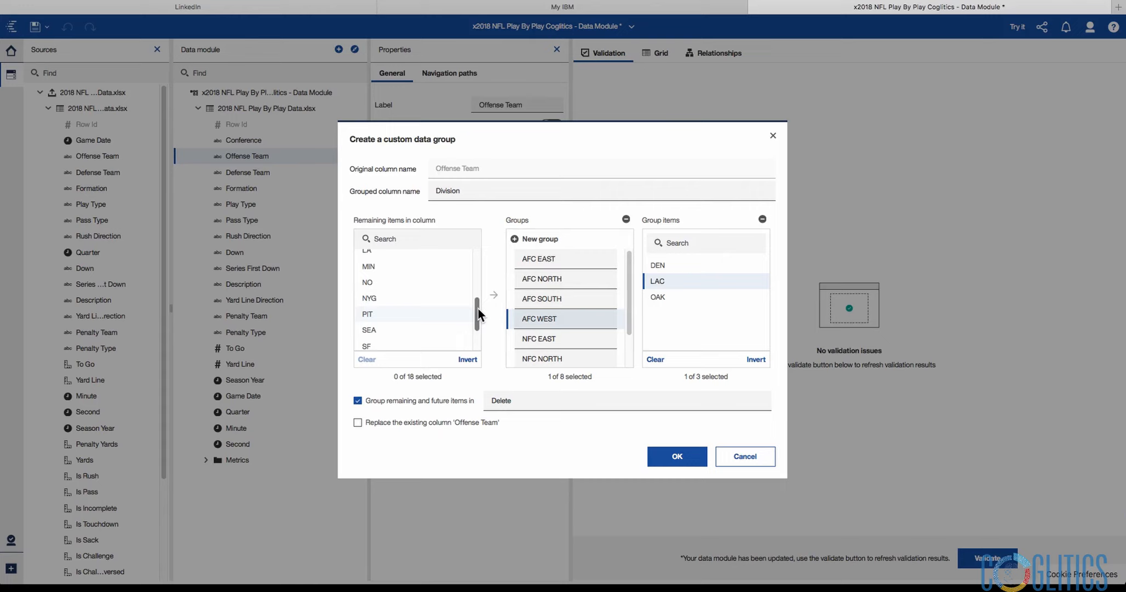
pyautogui.moveTo(479, 309); pyautogui.dragTo(478, 275)
pyautogui.click(414, 298)
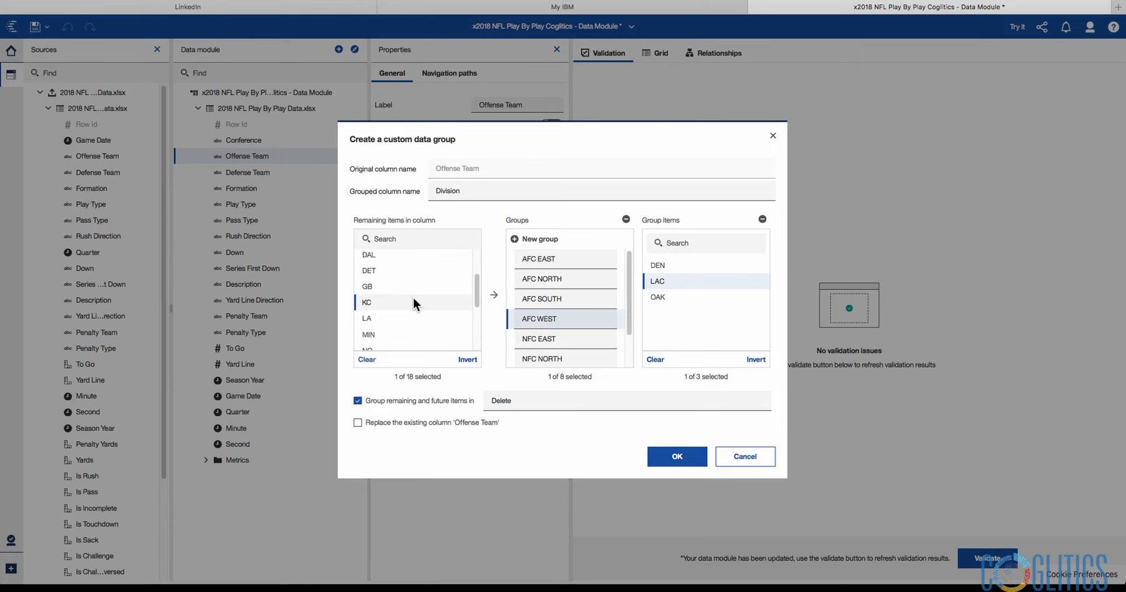
pyautogui.click(494, 295)
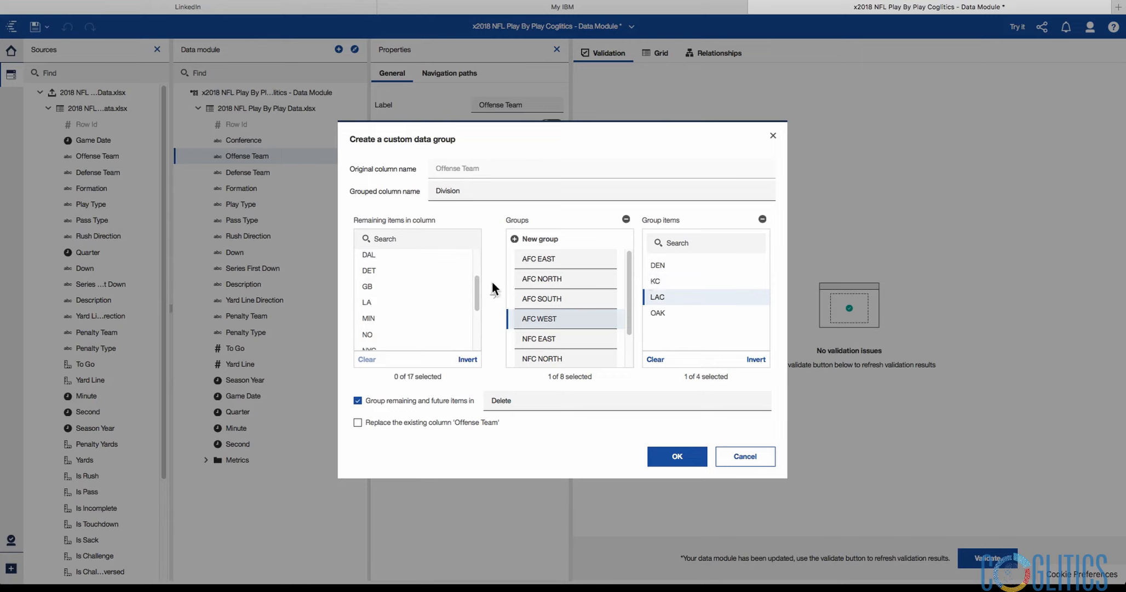
# - Assign the teams DAL and WAS to the NFC EAST group
pyautogui.moveTo(478, 292); pyautogui.dragTo(474, 279)
pyautogui.click(570, 338)
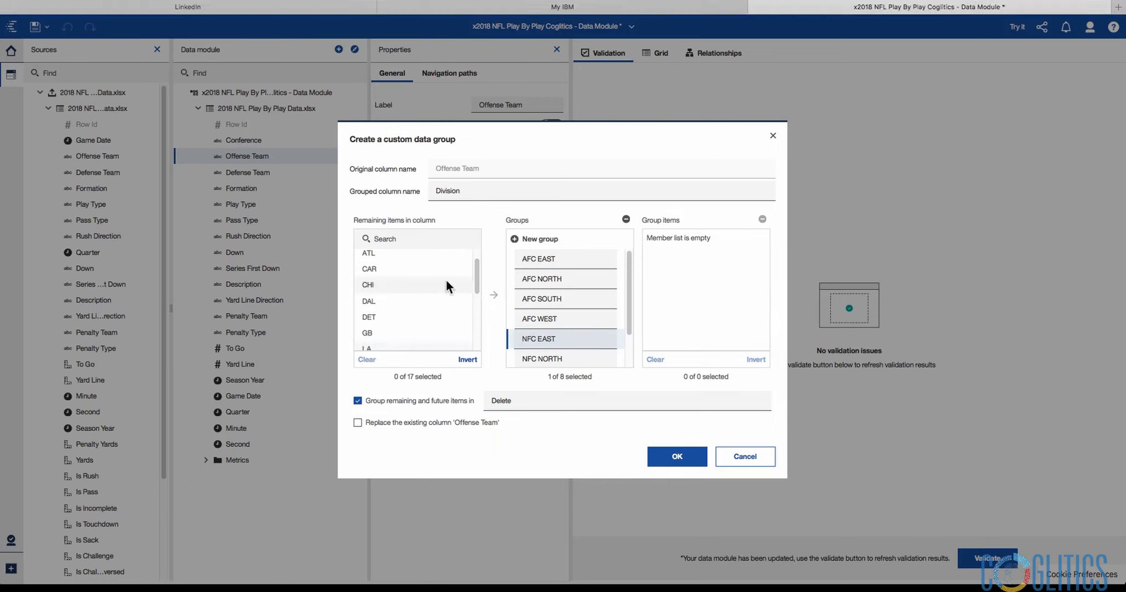
pyautogui.click(389, 301)
pyautogui.click(494, 294)
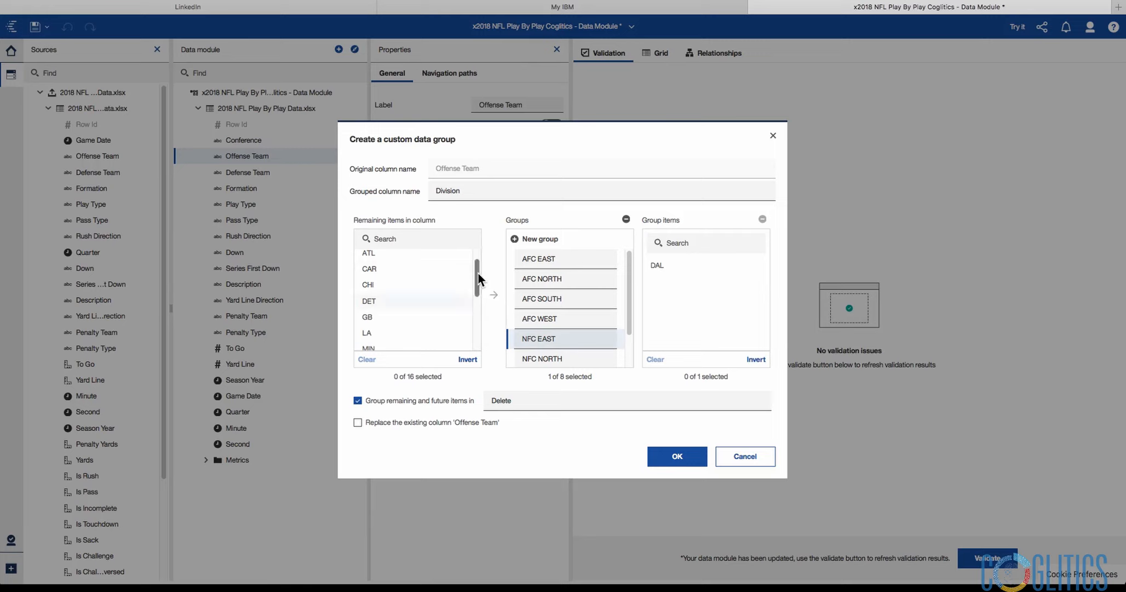
pyautogui.moveTo(478, 273); pyautogui.dragTo(477, 325)
pyautogui.click(430, 331)
pyautogui.click(494, 294)
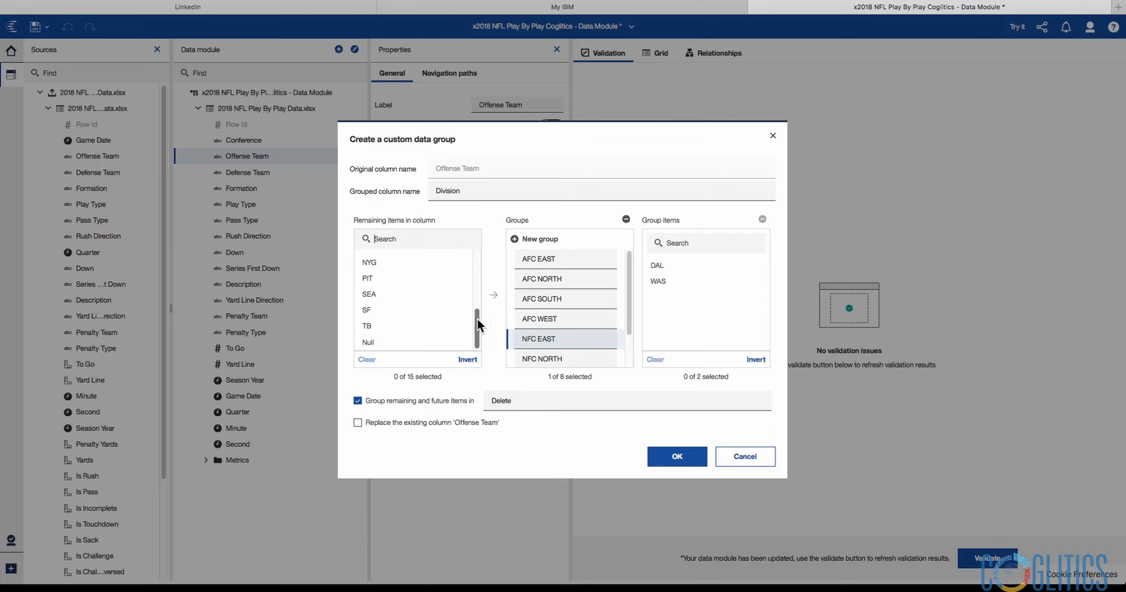
# - Correct the AFC NORTH group by adding the team PIT and removing PHI from it
pyautogui.moveTo(477, 326); pyautogui.dragTo(446, 323)
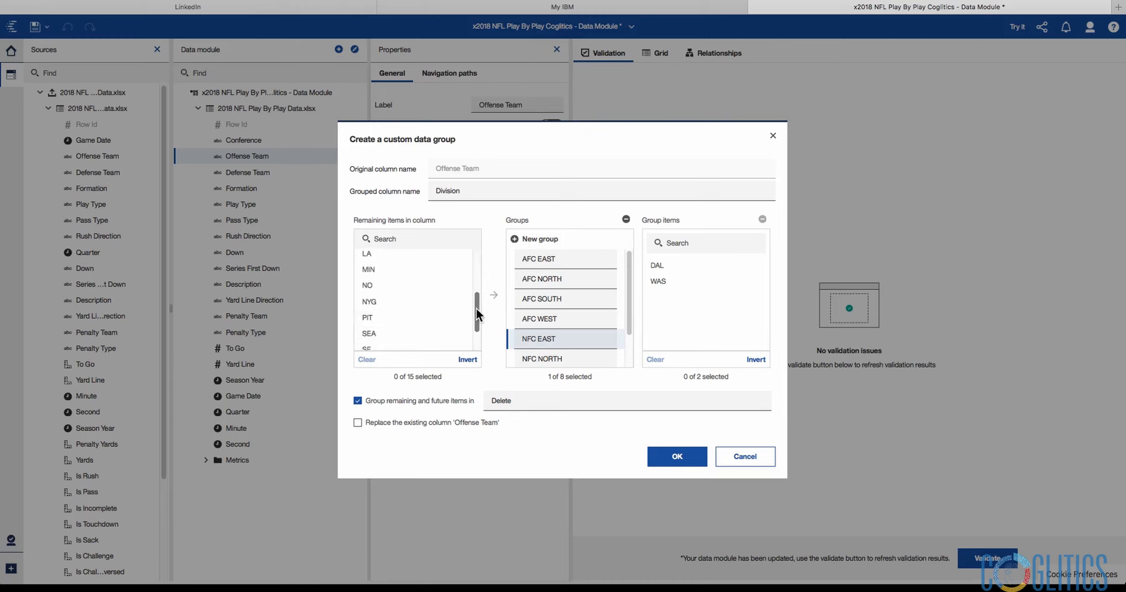
pyautogui.moveTo(479, 307)
pyautogui.mouseDown()
pyautogui.moveTo(478, 324)
pyautogui.moveTo(479, 284)
pyautogui.moveTo(482, 325)
pyautogui.mouseUp()
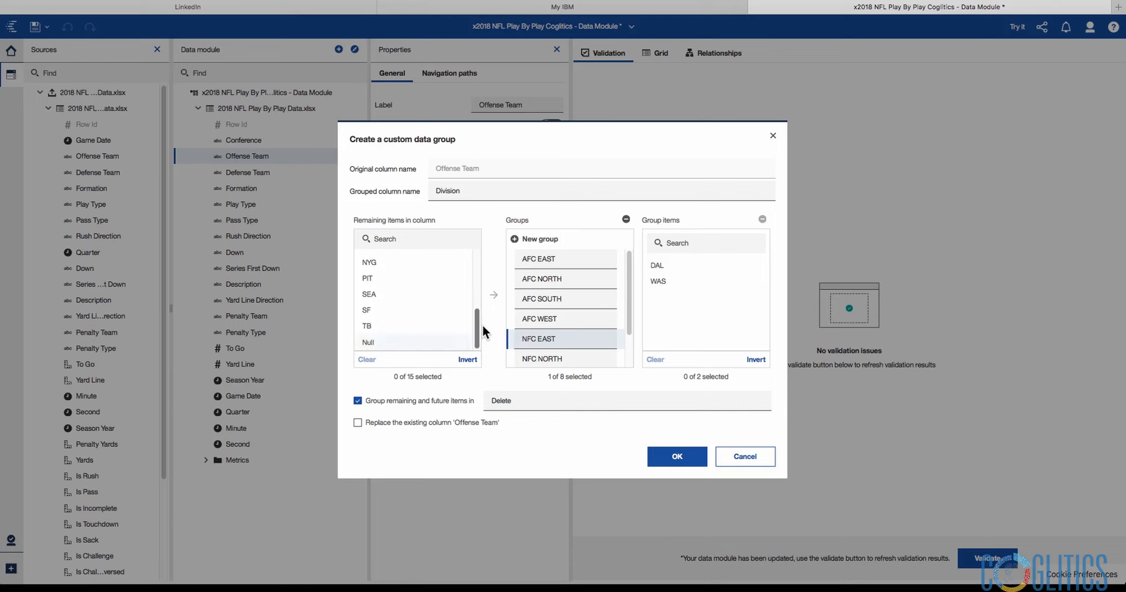
pyautogui.click(593, 318)
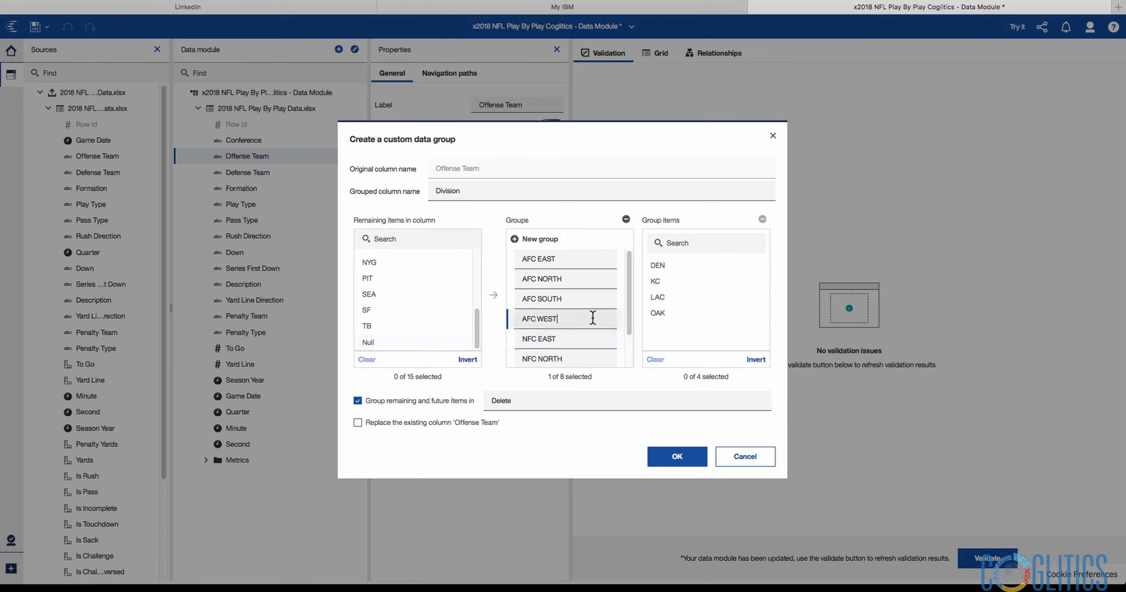
pyautogui.click(600, 297)
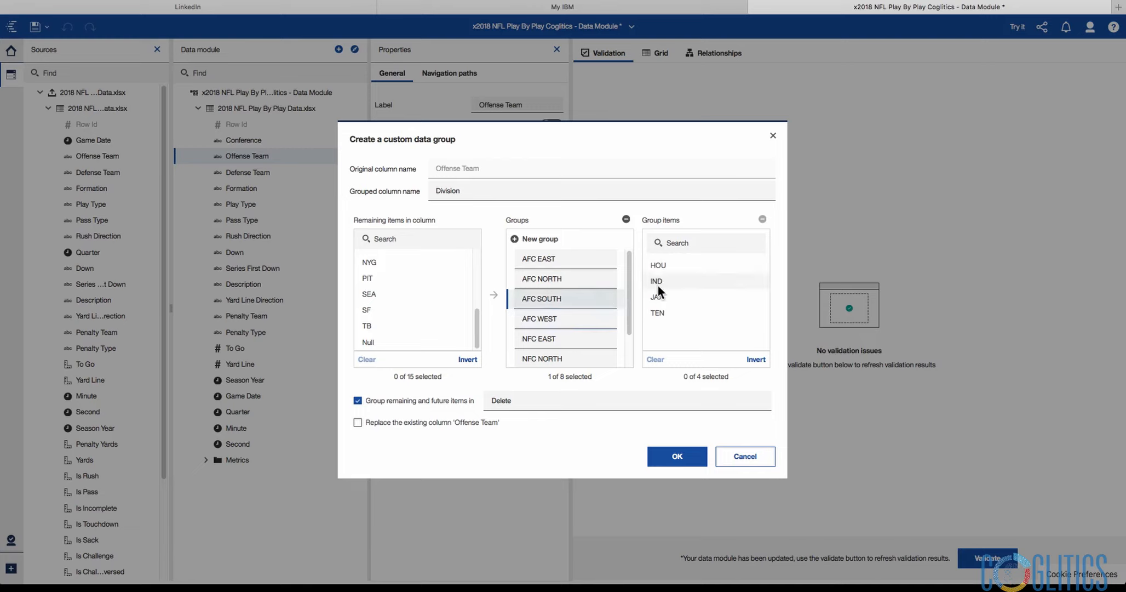
pyautogui.click(582, 279)
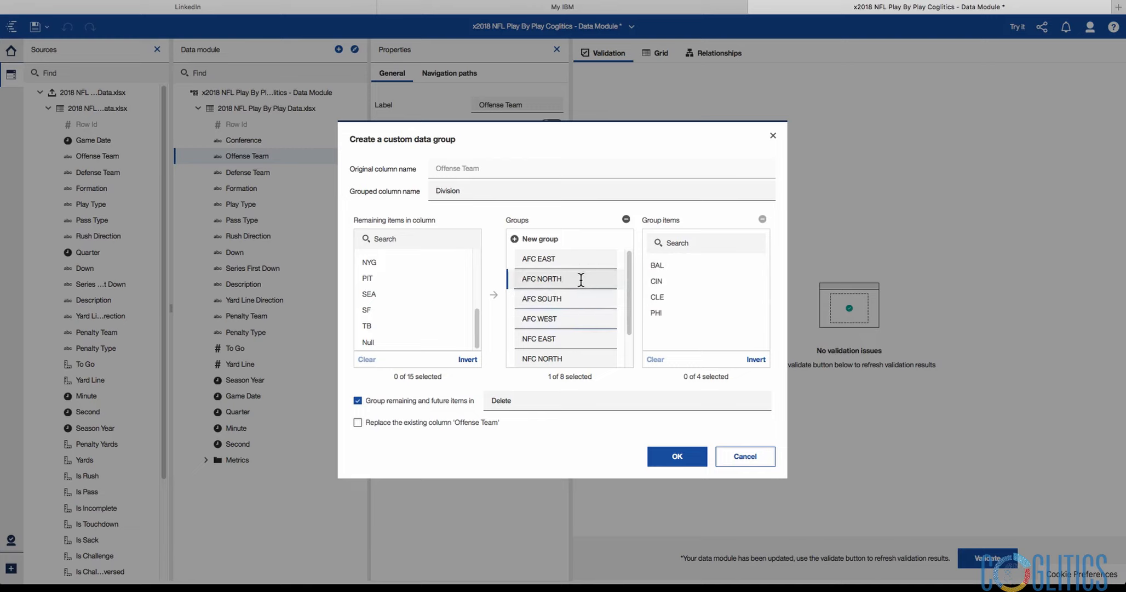
pyautogui.click(665, 313)
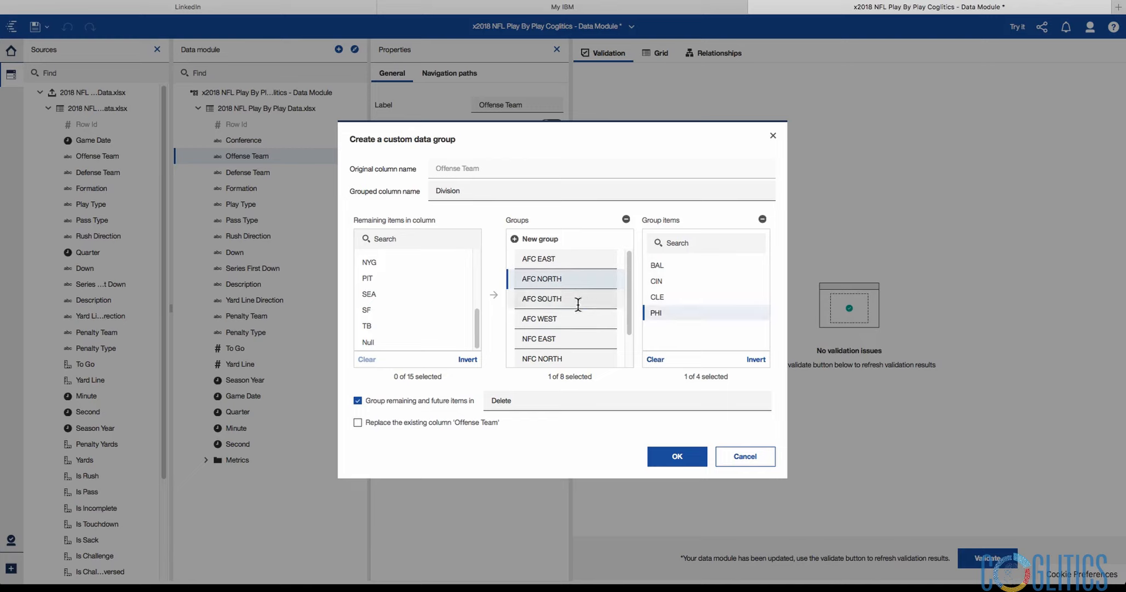
pyautogui.click(405, 277)
pyautogui.click(487, 287)
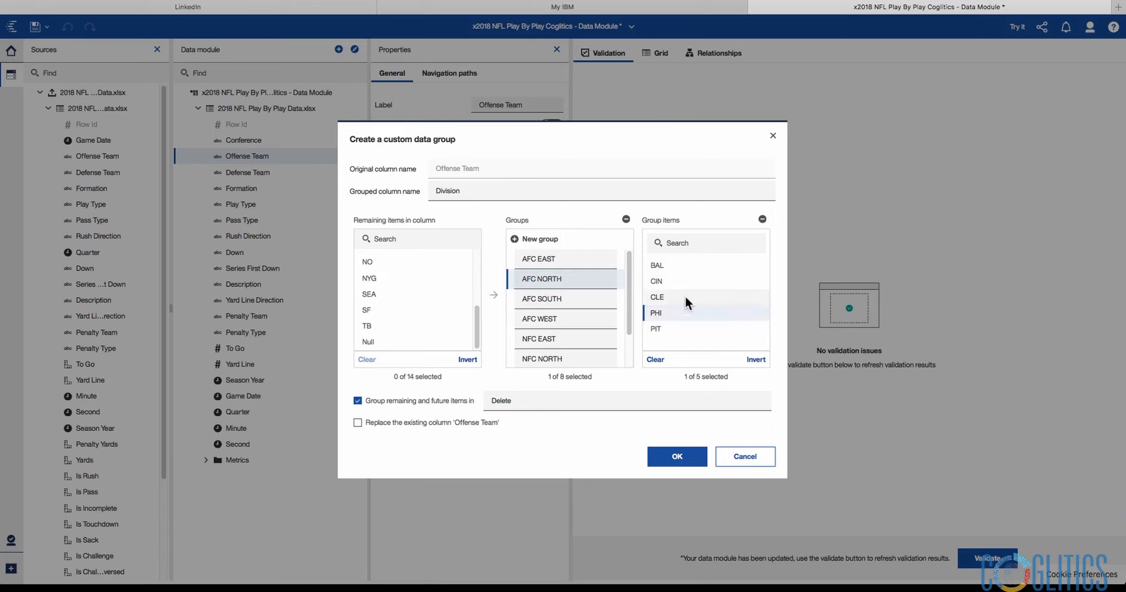
pyautogui.click(762, 219)
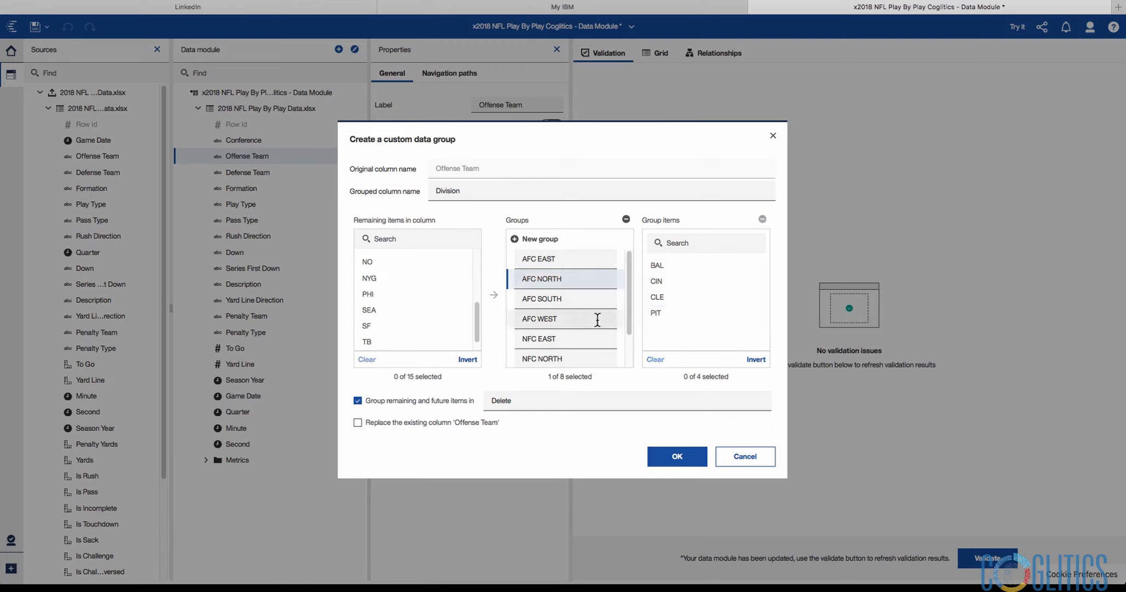
# - Add the teams PHI and NYG to the NFC EAST group
pyautogui.click(575, 337)
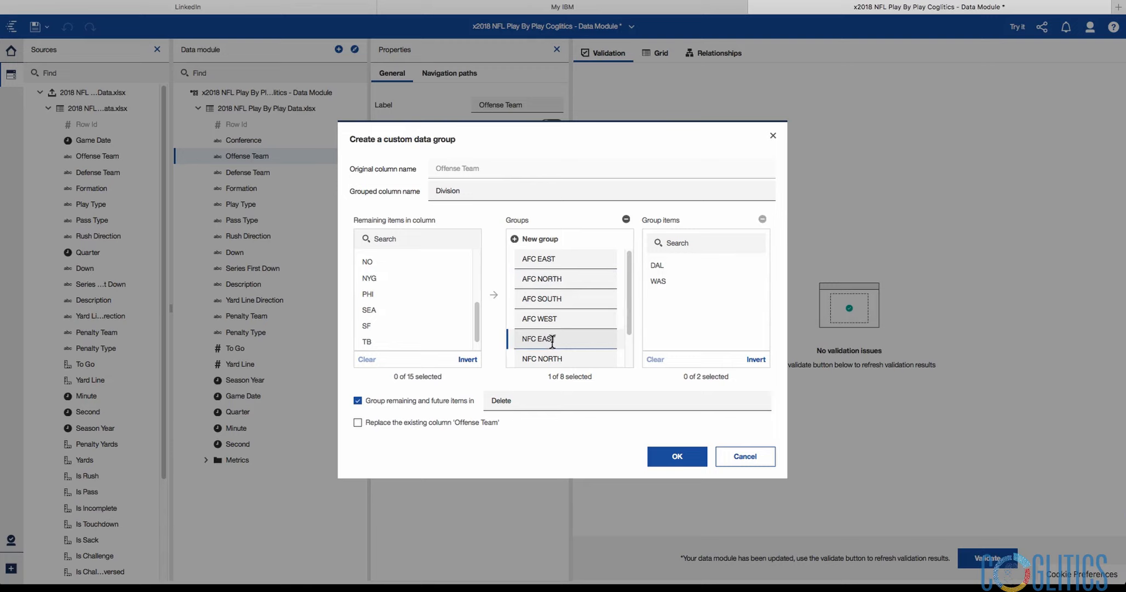
pyautogui.click(424, 295)
pyautogui.click(492, 296)
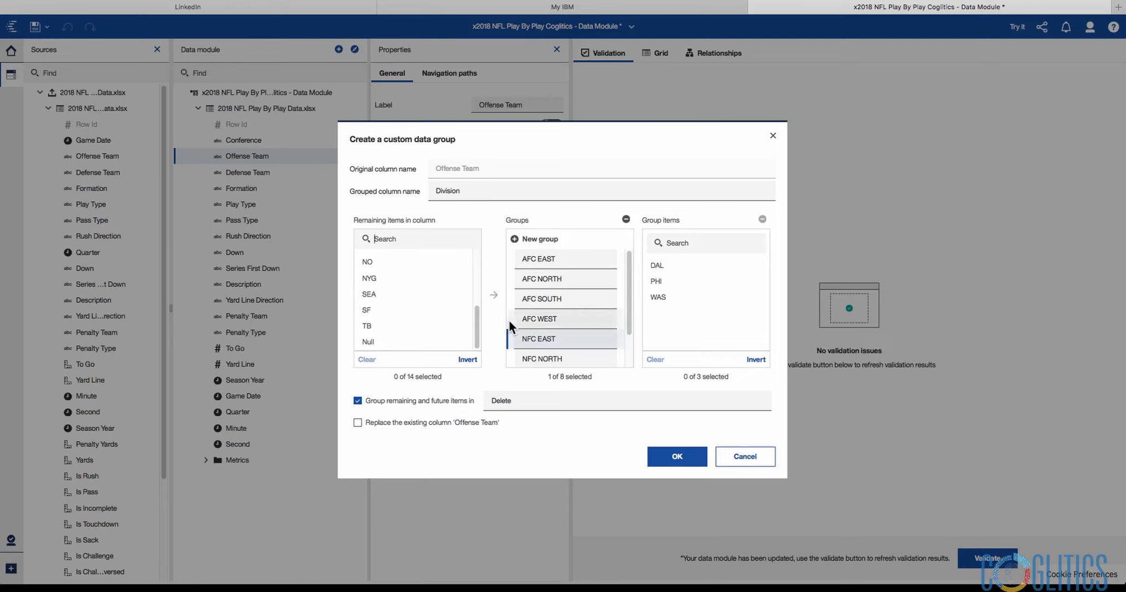
pyautogui.click(430, 278)
pyautogui.click(493, 295)
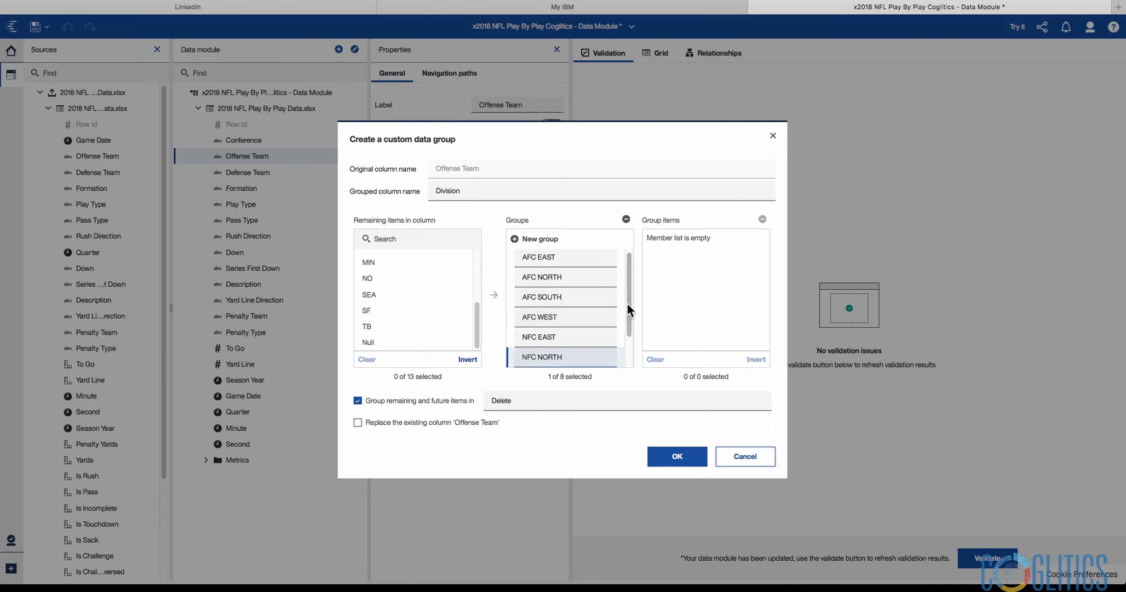
# - Assign the teams CHI and DET to the NFC NORTH group
pyautogui.moveTo(627, 303); pyautogui.dragTo(629, 330)
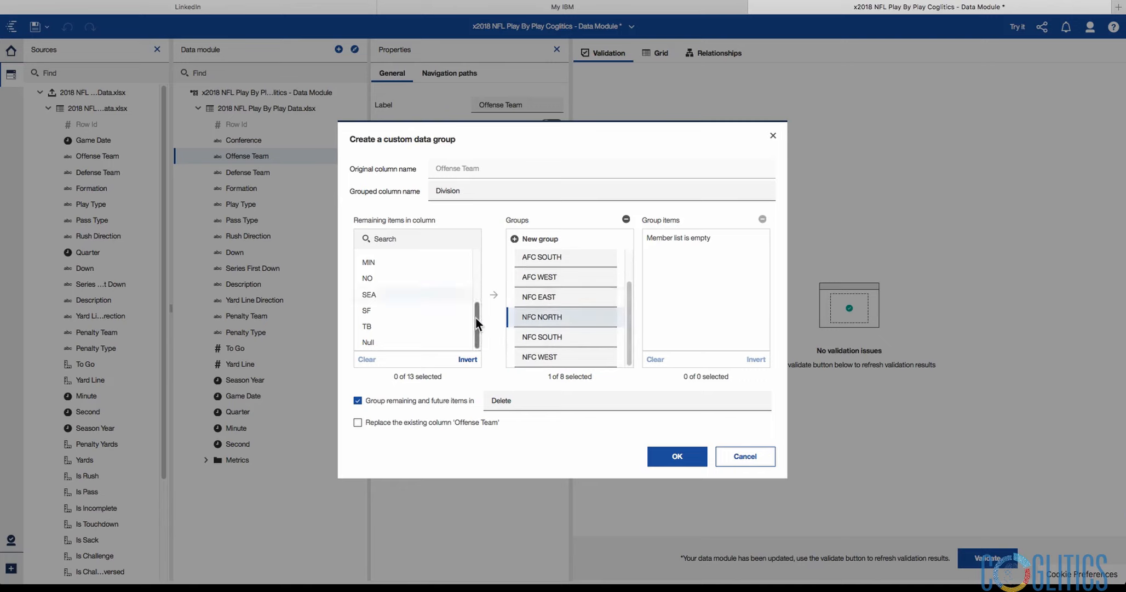
pyautogui.moveTo(477, 323); pyautogui.dragTo(477, 277)
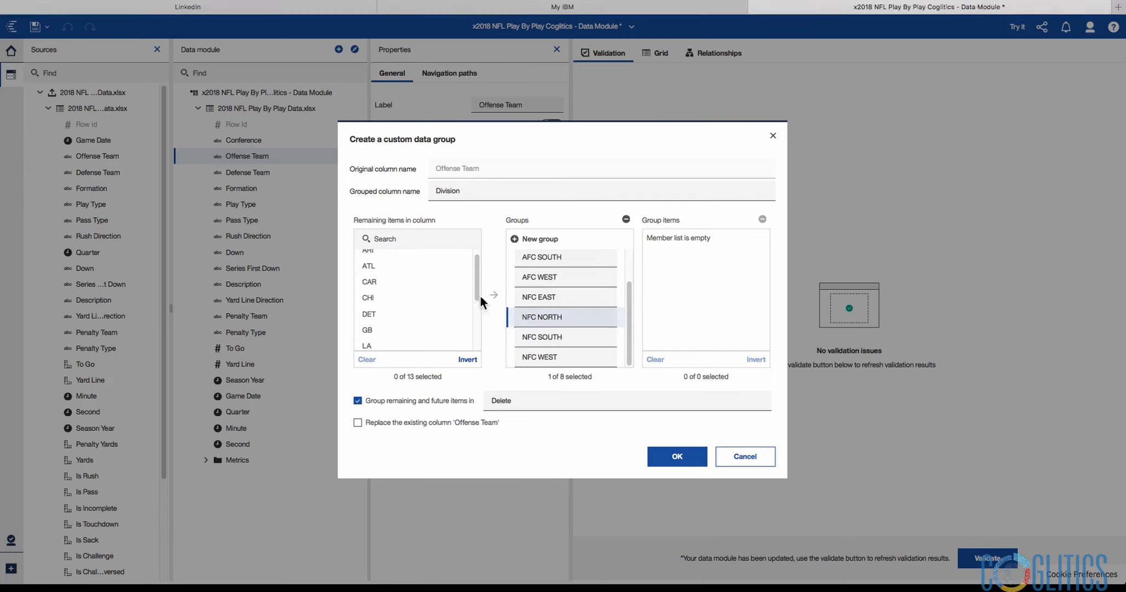
pyautogui.click(368, 296)
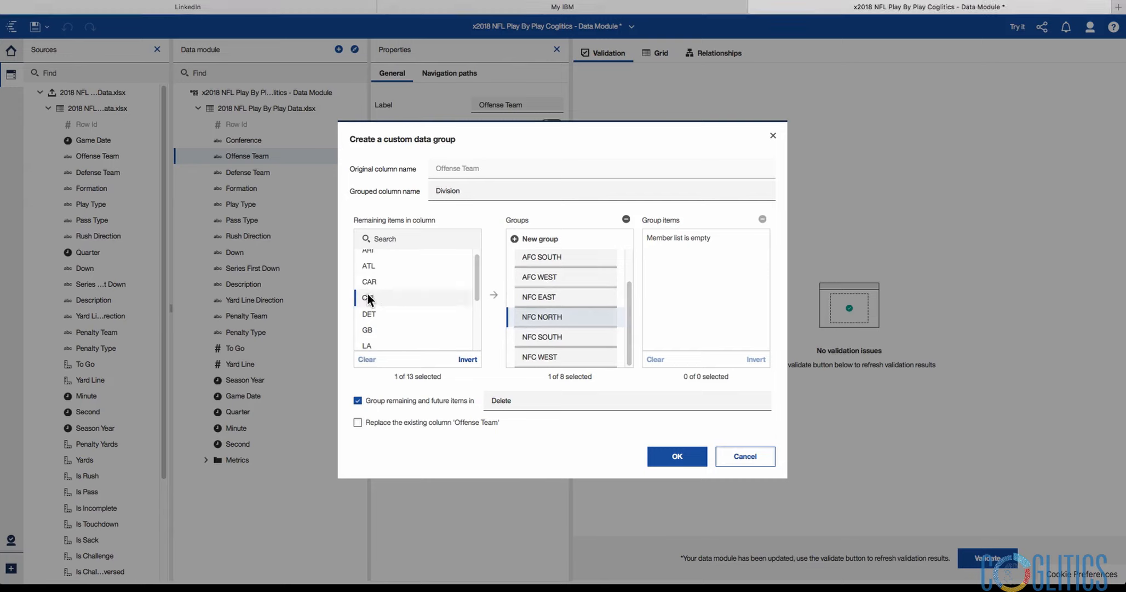
pyautogui.click(494, 294)
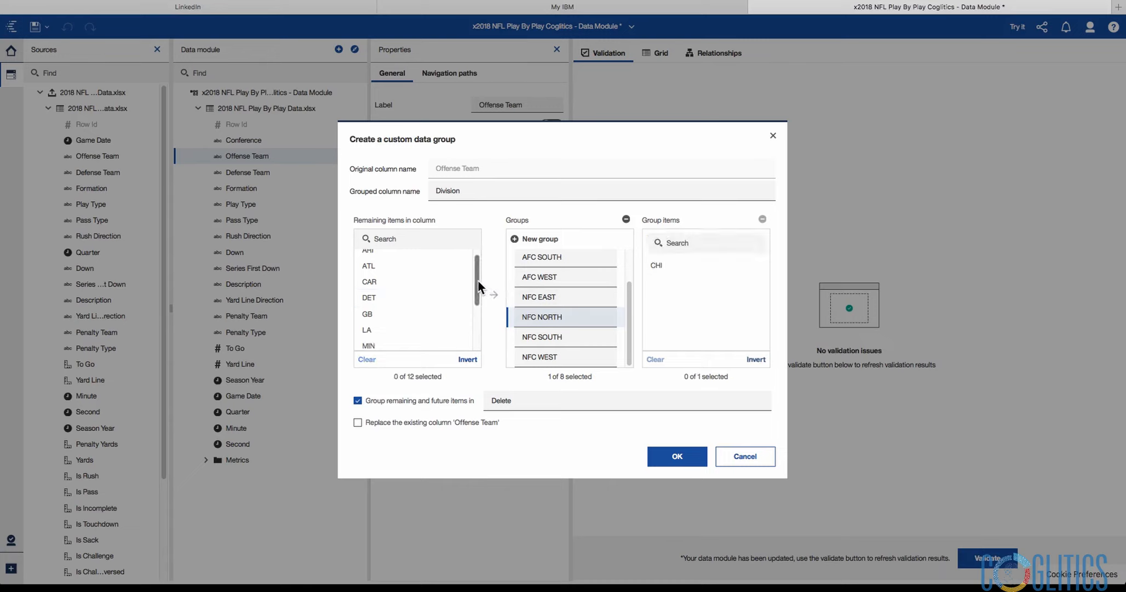
pyautogui.click(404, 296)
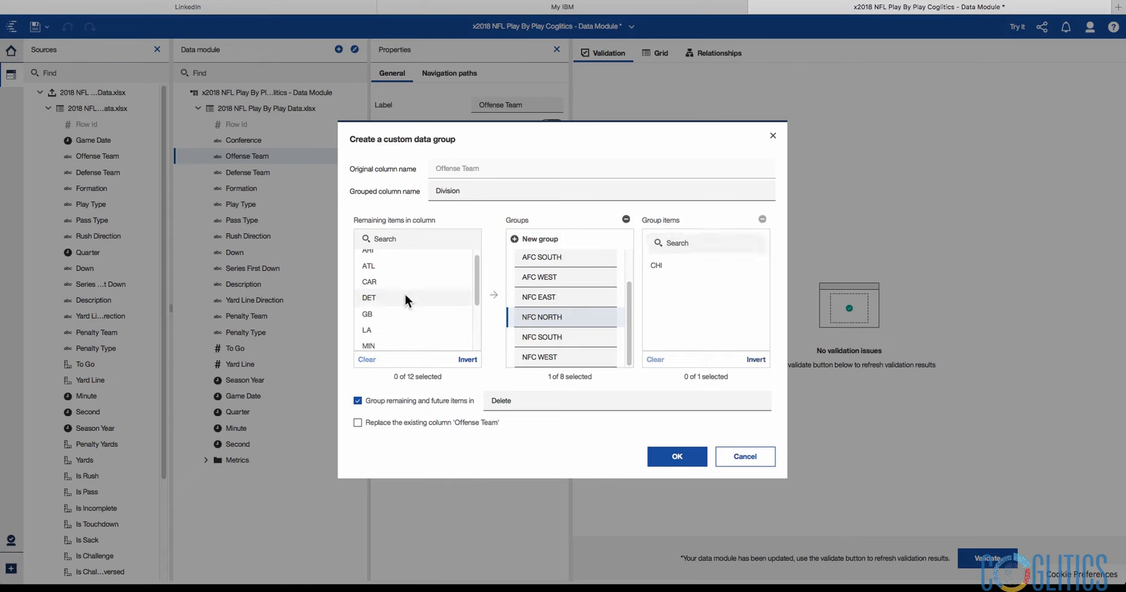
pyautogui.click(494, 296)
# - Add the teams GB and MIN to the NFC NORTH group
pyautogui.scroll(-1, 477, 294)
pyautogui.click(414, 287)
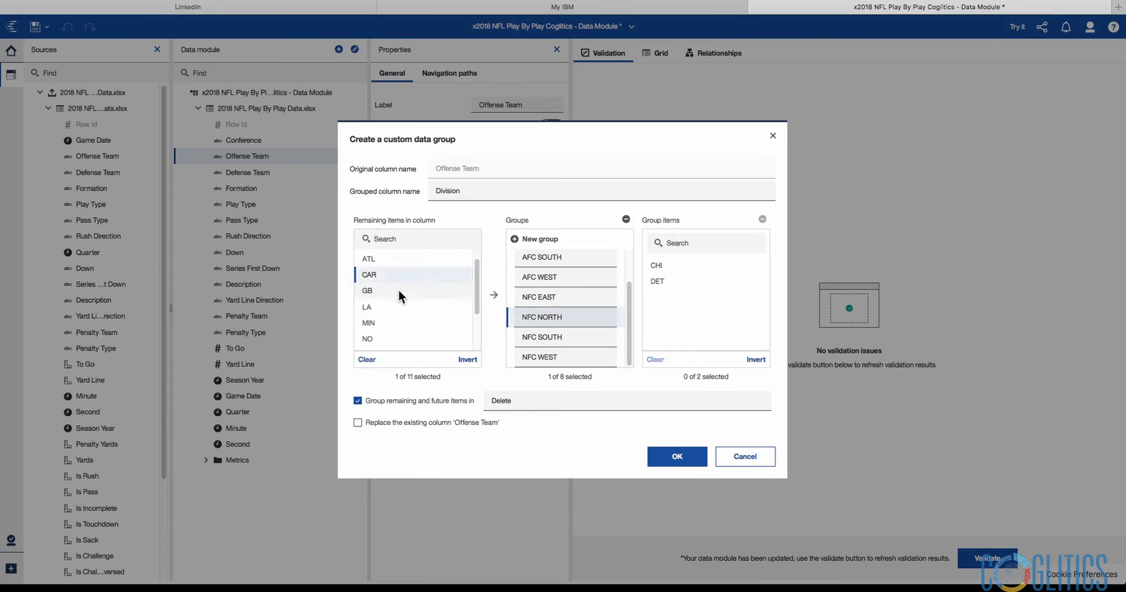
pyautogui.click(493, 294)
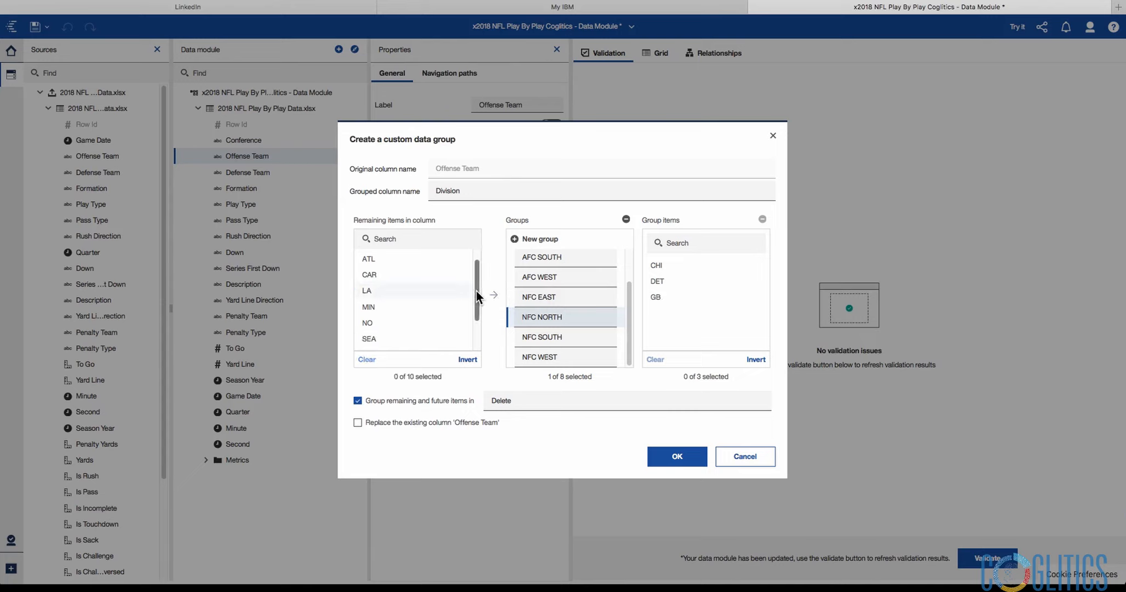
pyautogui.scroll(-1, 479, 291)
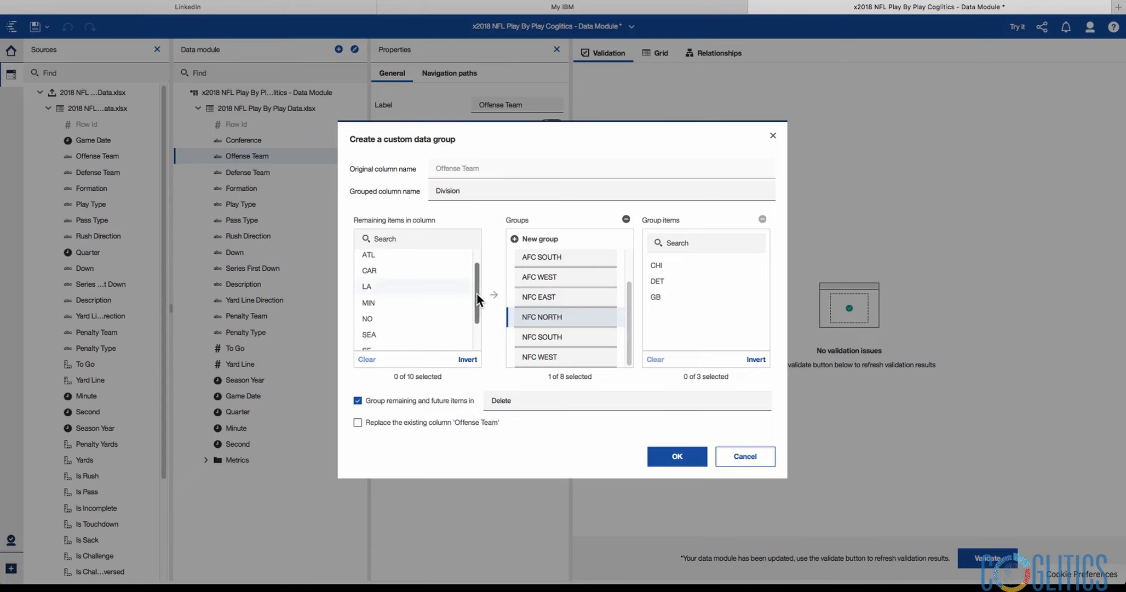
pyautogui.click(439, 302)
pyautogui.click(494, 298)
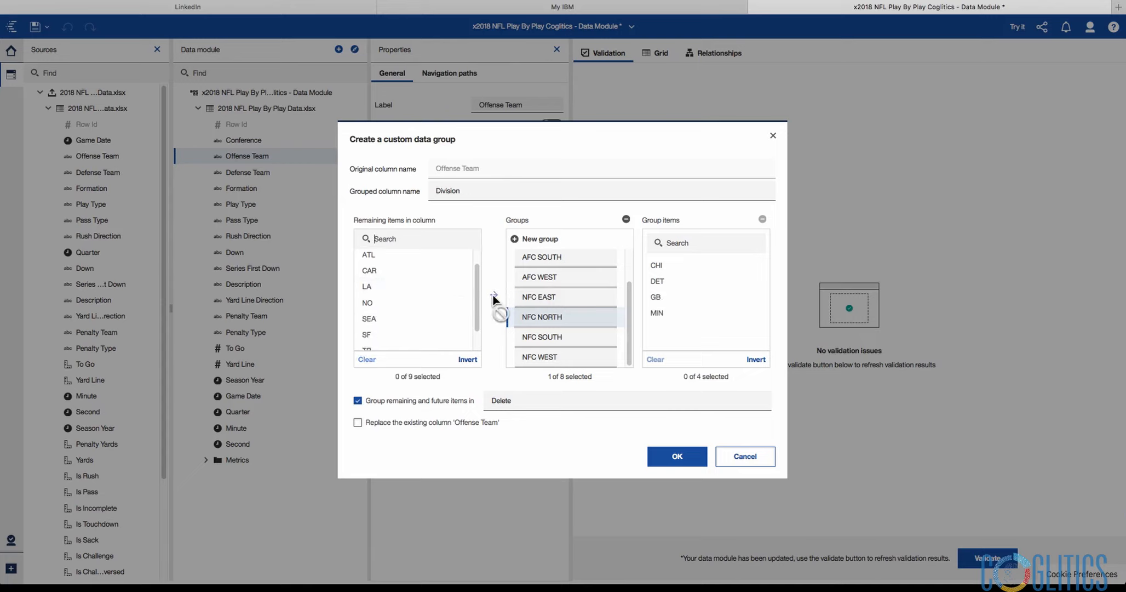
# - Assign the teams ATL, TB, NO and CAR to the NFC SOUTH group
pyautogui.click(548, 337)
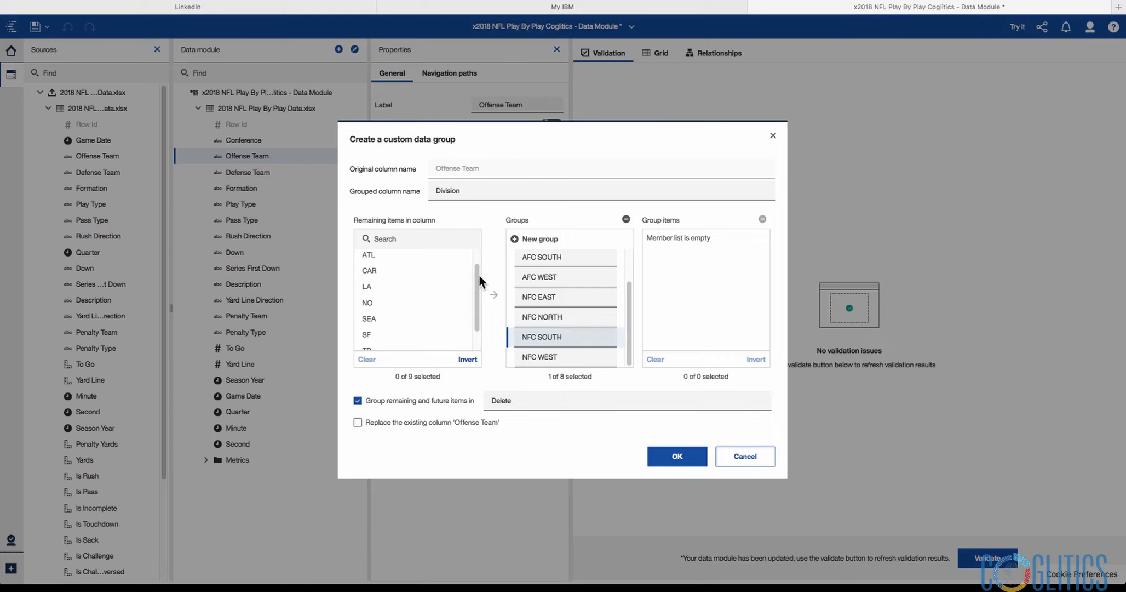
pyautogui.click(387, 253)
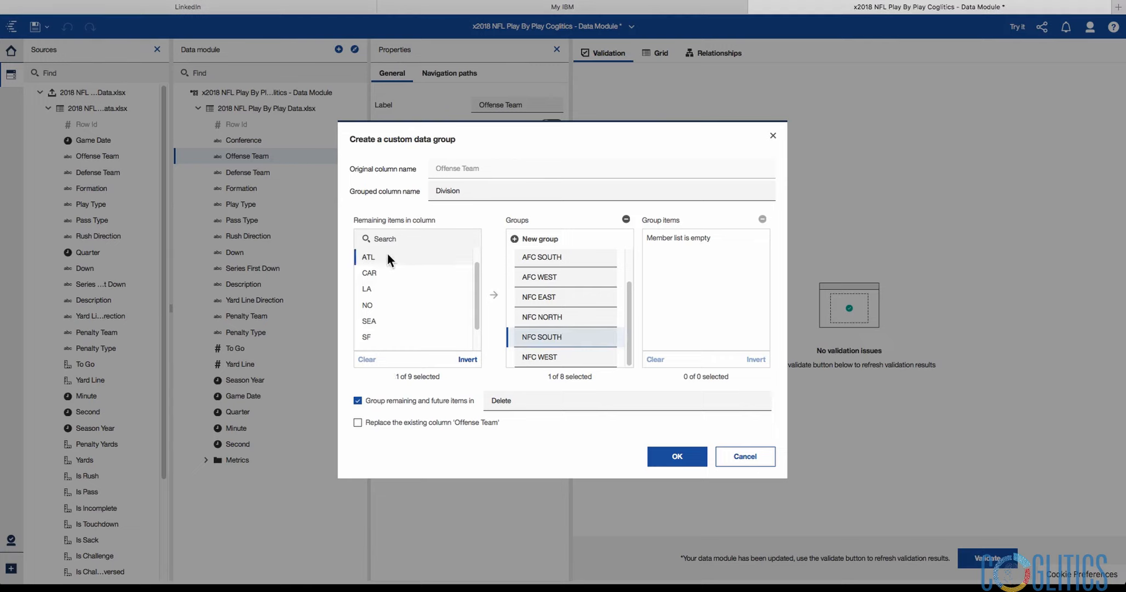
pyautogui.click(494, 296)
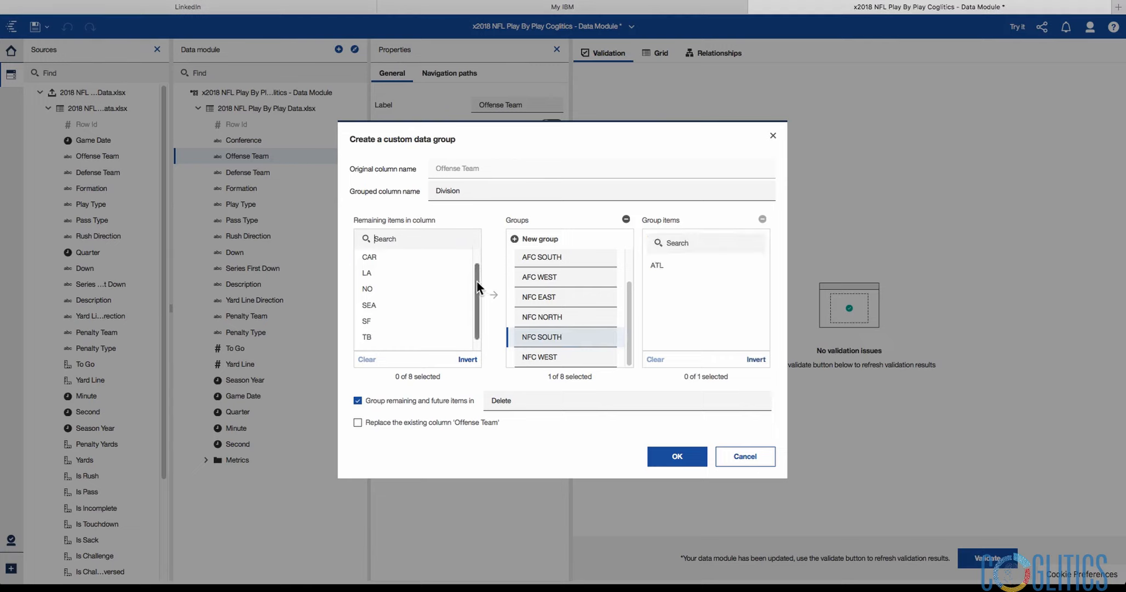
pyautogui.moveTo(476, 281)
pyautogui.mouseDown()
pyautogui.moveTo(475, 265)
pyautogui.moveTo(476, 294)
pyautogui.mouseUp()
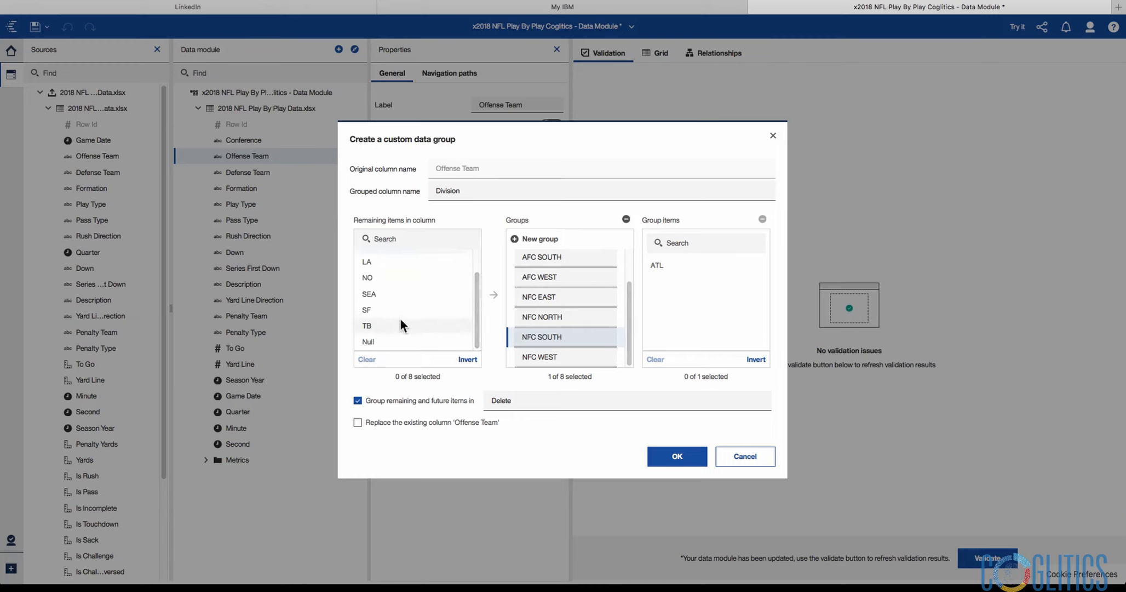
pyautogui.click(400, 322)
pyautogui.click(494, 296)
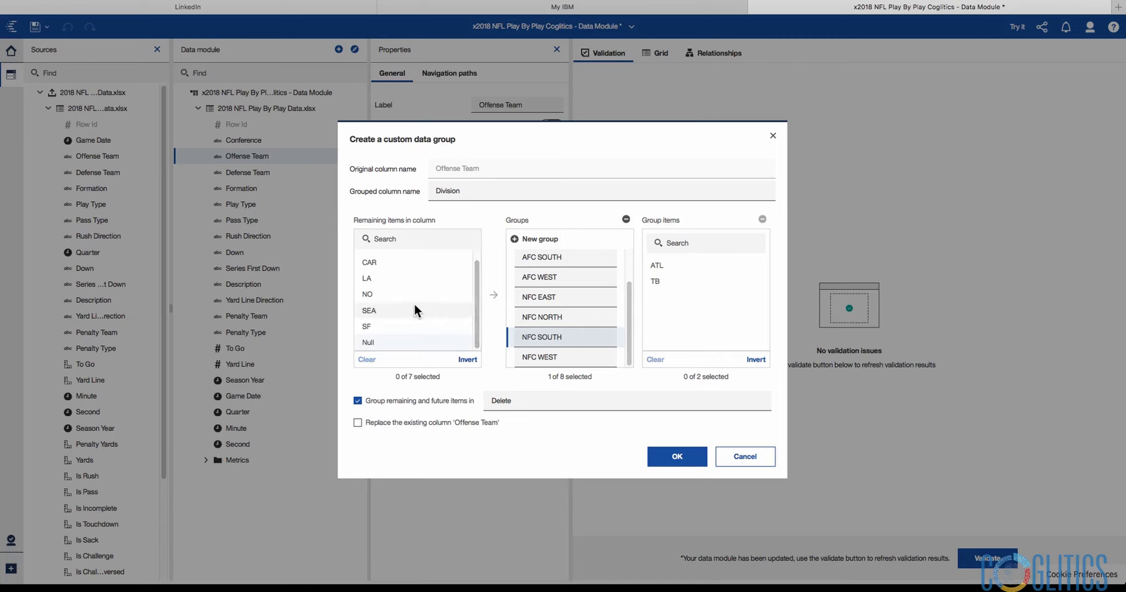
pyautogui.click(396, 296)
pyautogui.click(496, 295)
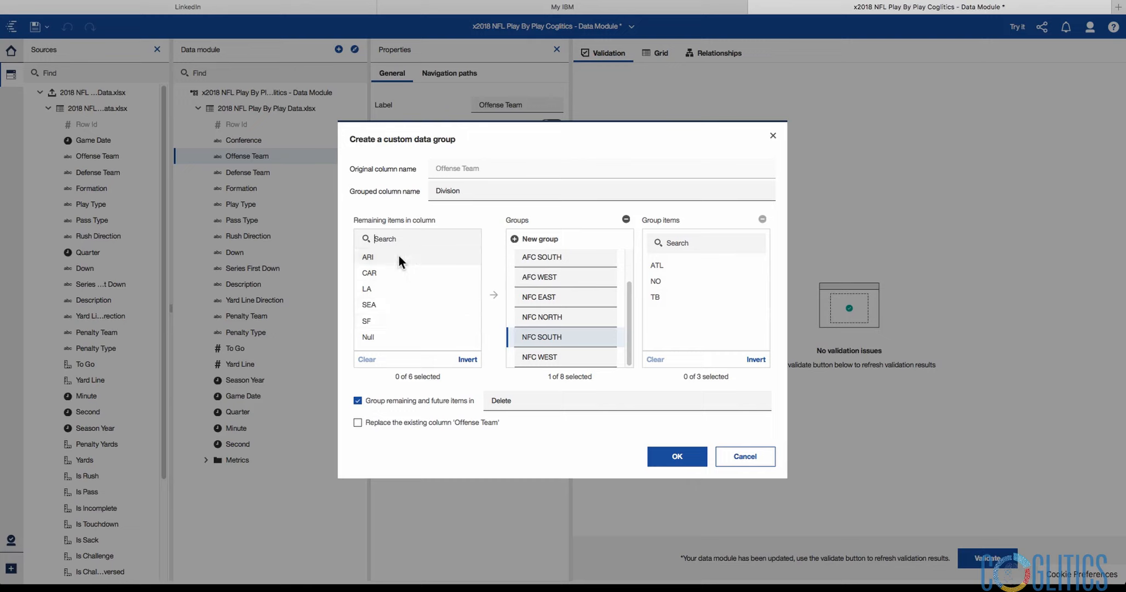
pyautogui.click(392, 273)
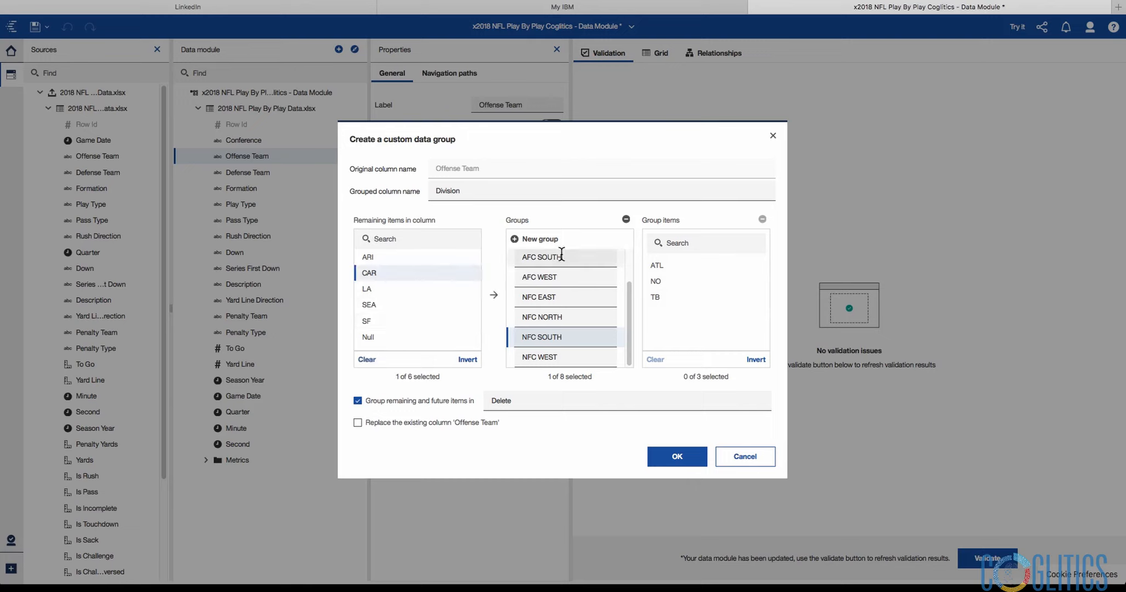
pyautogui.click(494, 294)
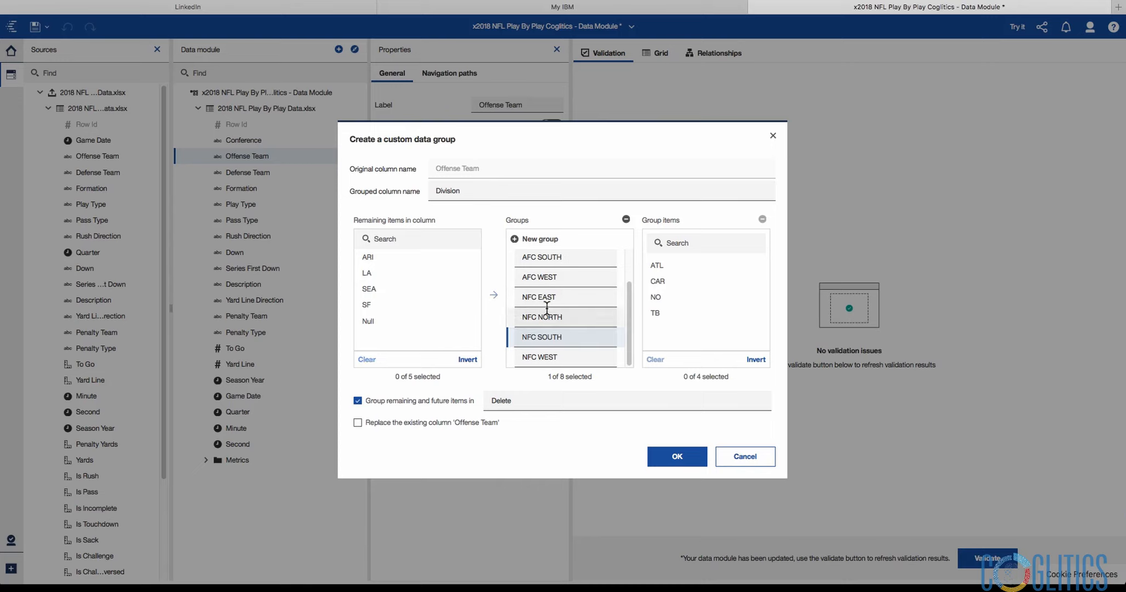
# - Assign the teams ARI, LA, SEA and SF to the NFC WEST group
pyautogui.click(548, 357)
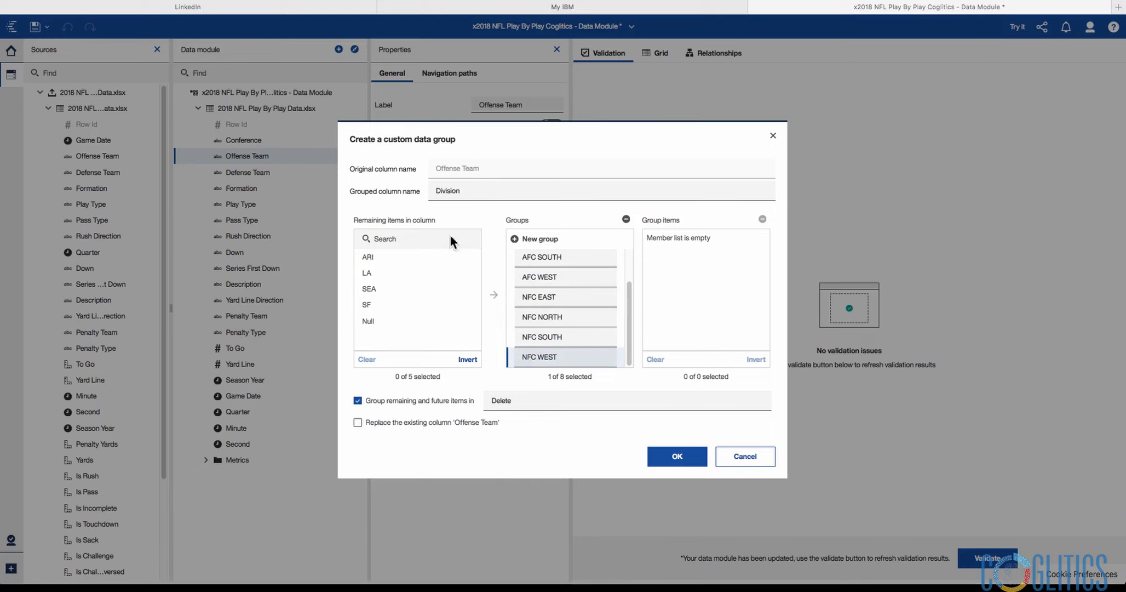
pyautogui.click(389, 258)
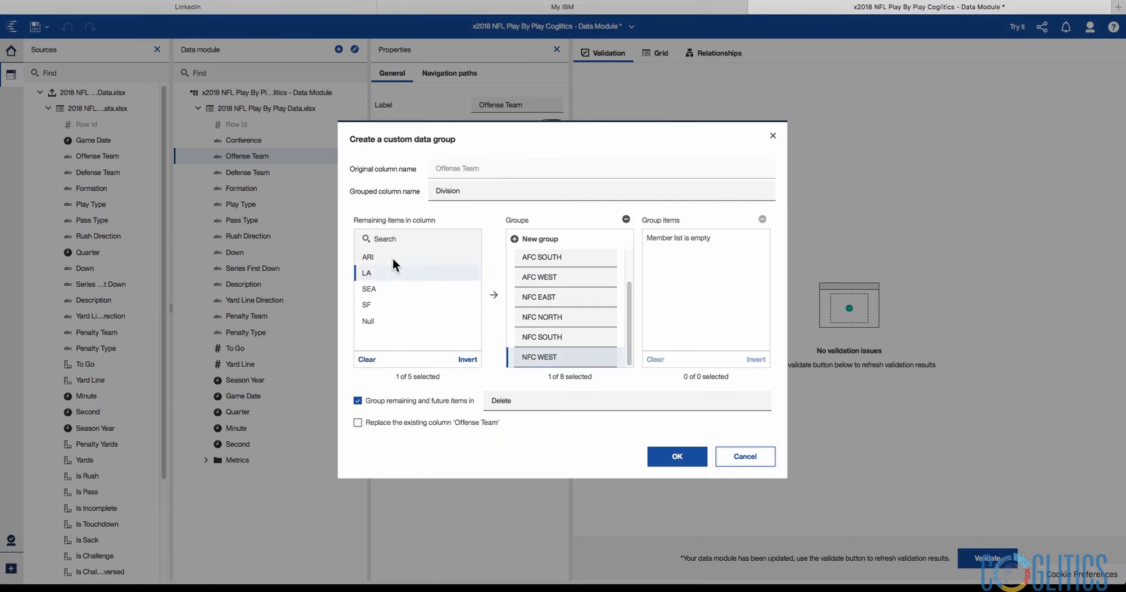
pyautogui.keyDown('shift'); pyautogui.click(388, 305); pyautogui.keyUp('shift')
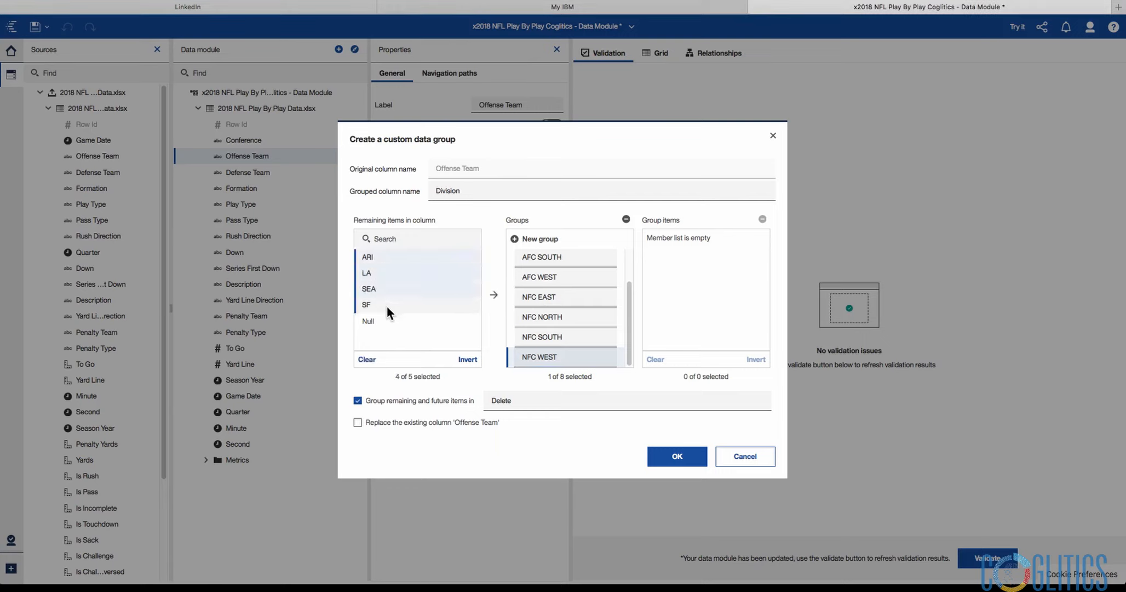
pyautogui.click(494, 295)
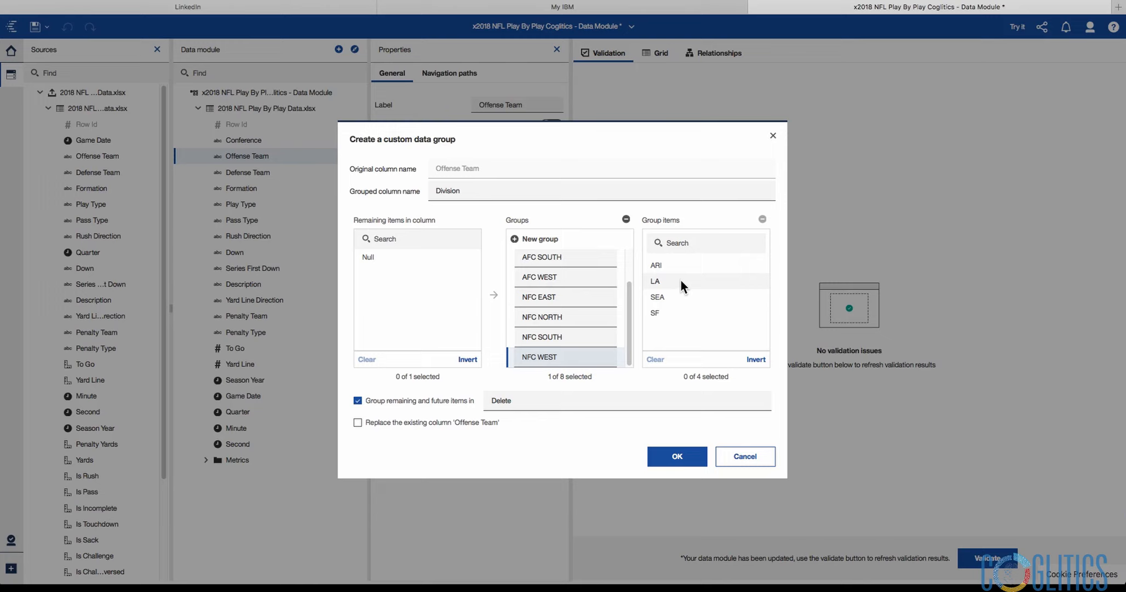
# - Confirm the custom data group to create the Division column
pyautogui.click(670, 315)
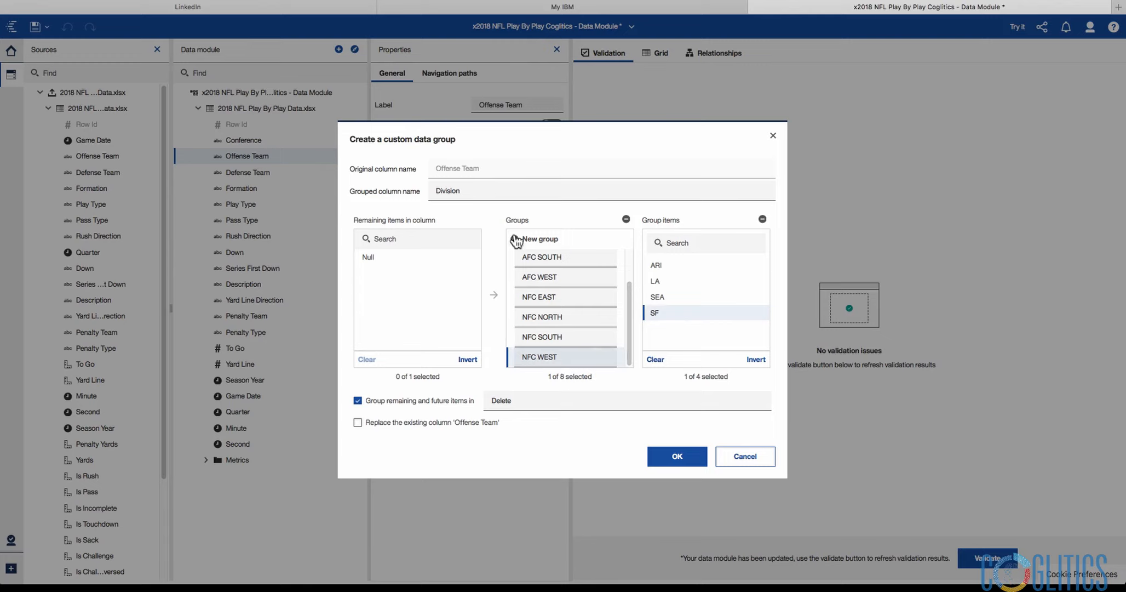
pyautogui.doubleClick(489, 190)
pyautogui.click(569, 442)
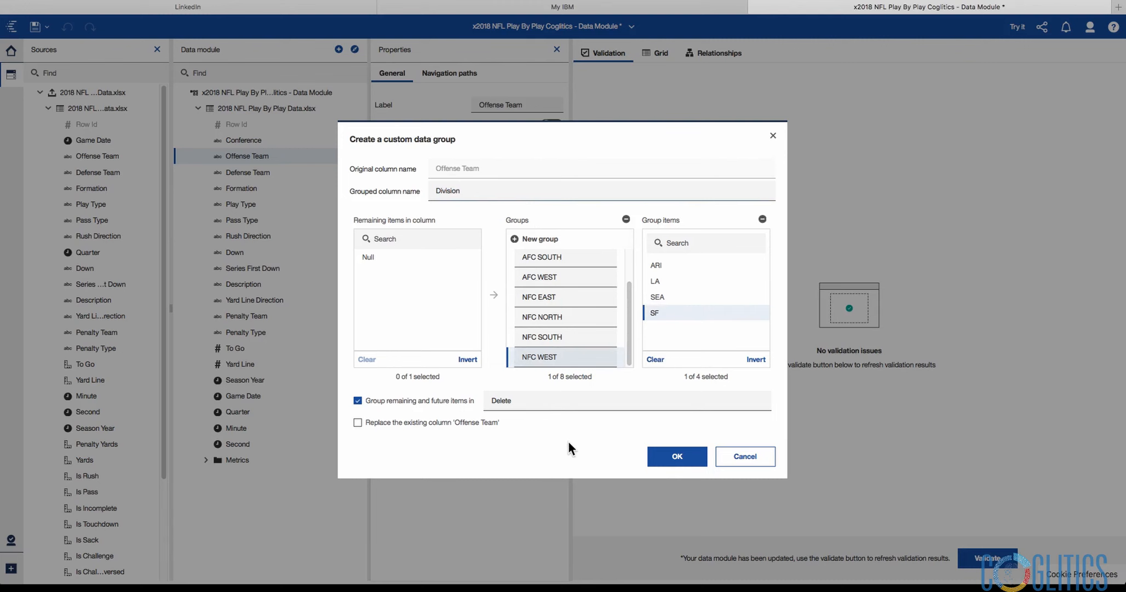
pyautogui.click(675, 460)
# - Start another custom data group from the Offense Team column and name the grouped column Offense Team (Names)
pyautogui.click(276, 156)
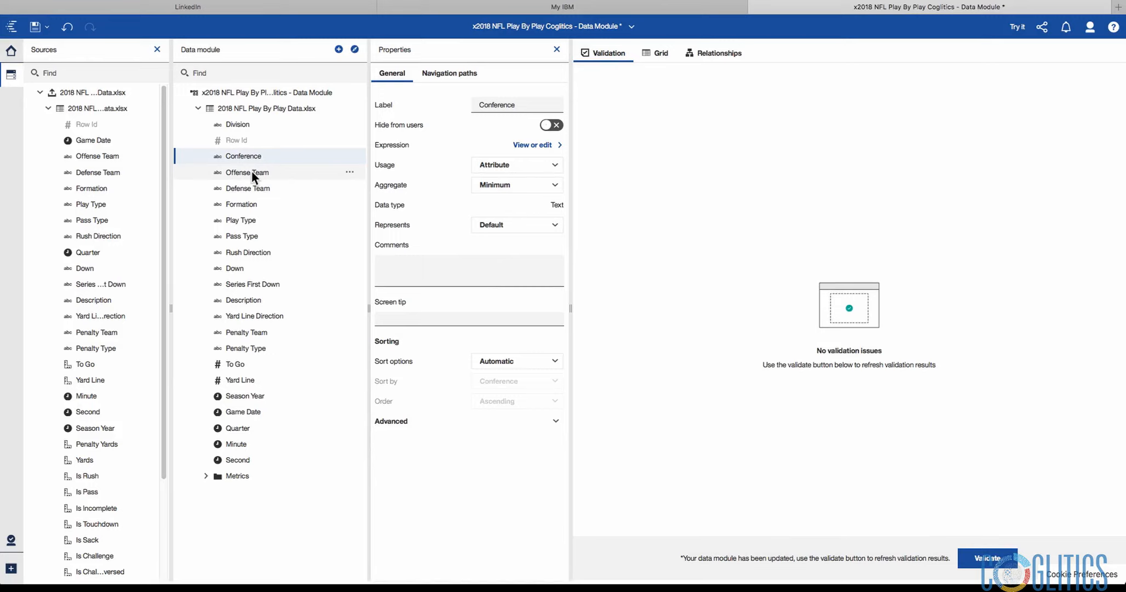
pyautogui.click(351, 176)
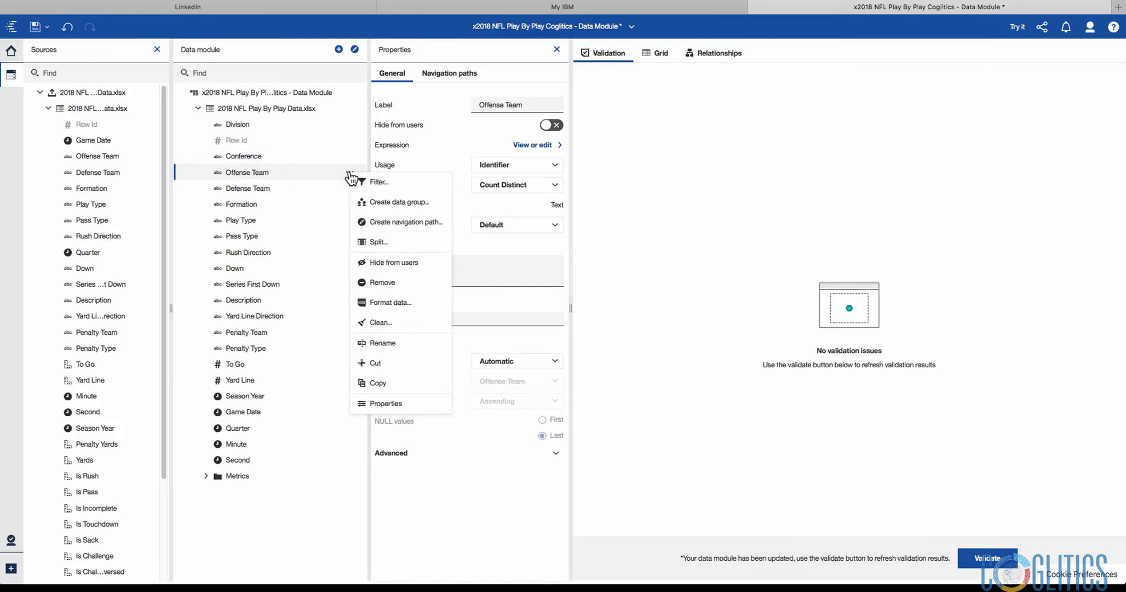
pyautogui.click(400, 203)
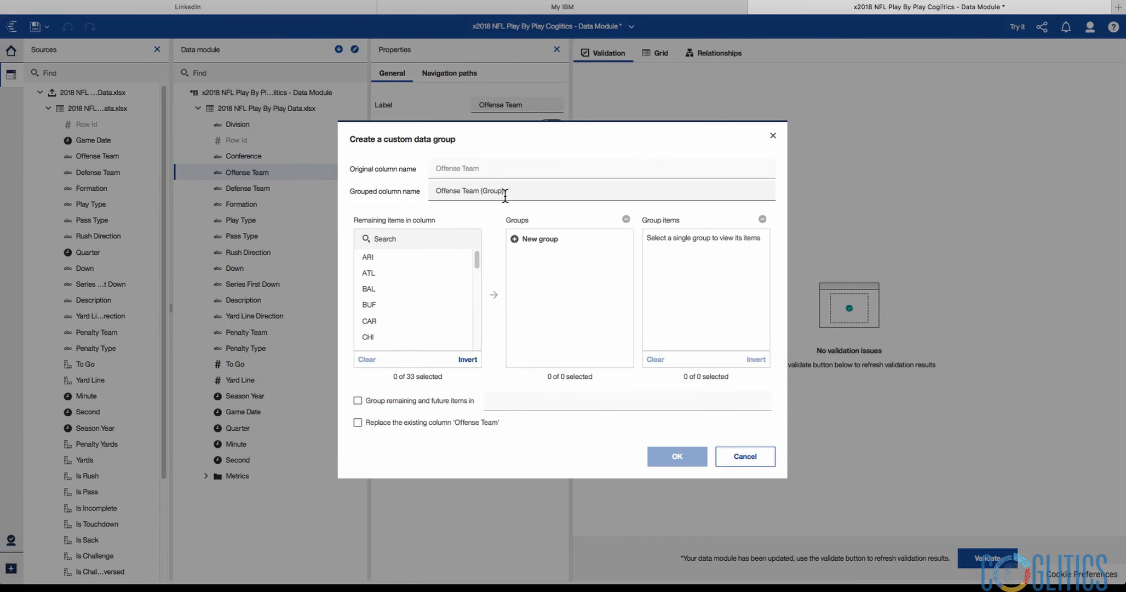
pyautogui.moveTo(526, 191); pyautogui.dragTo(411, 190)
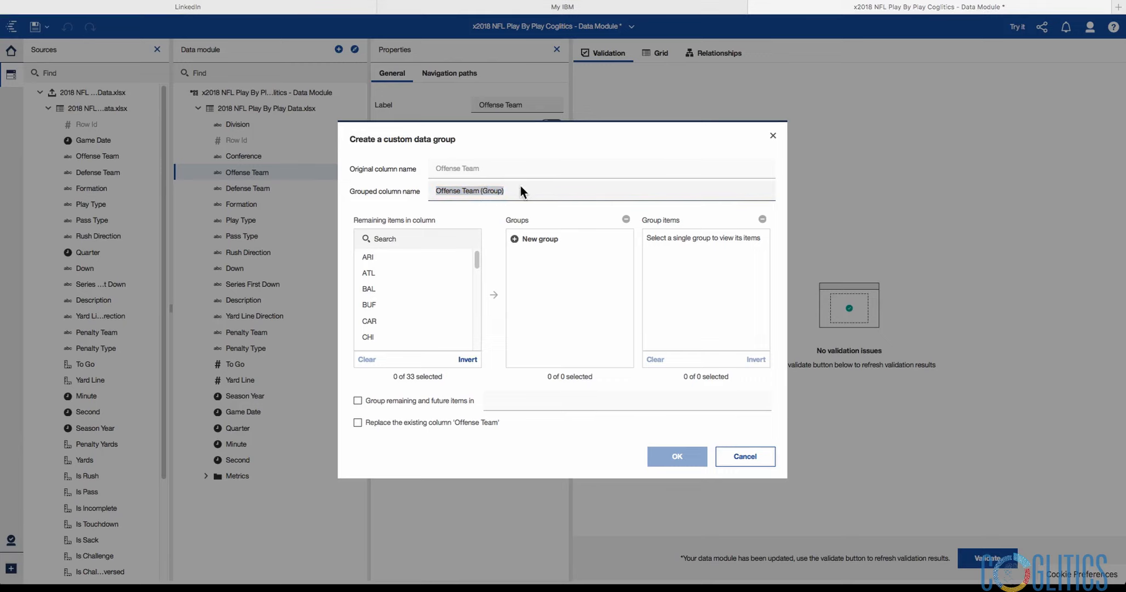
pyautogui.click(487, 190)
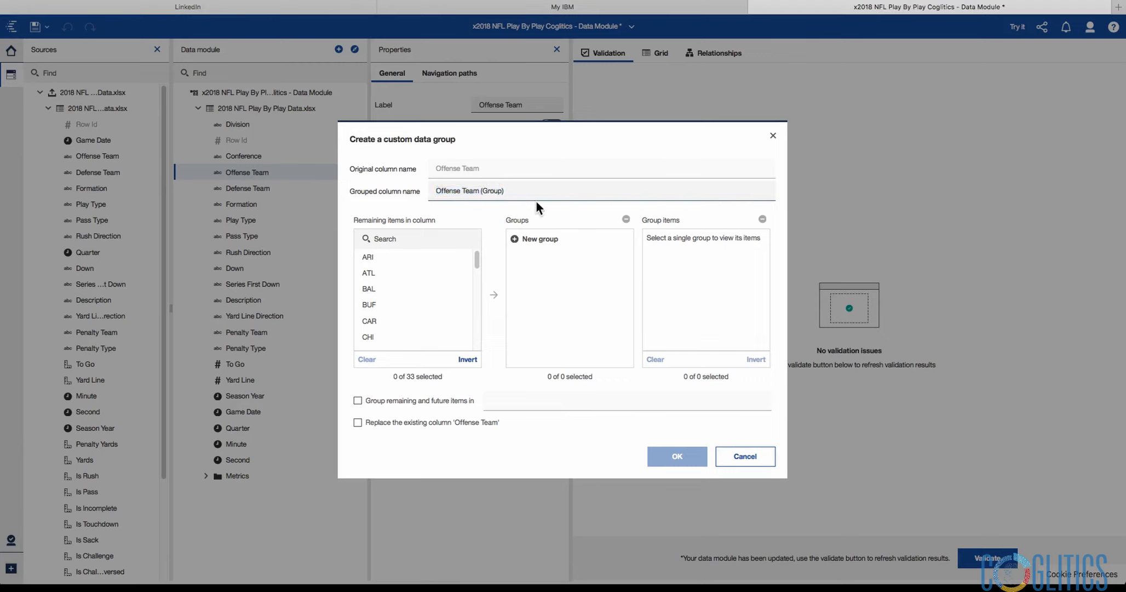
pyautogui.press('BackSpace')
pyautogui.press('BackSpace')
pyautogui.press('BackSpace')
pyautogui.press('BackSpace')
pyautogui.press('BackSpace')
pyautogui.press('BackSpace')
pyautogui.write('Names)')
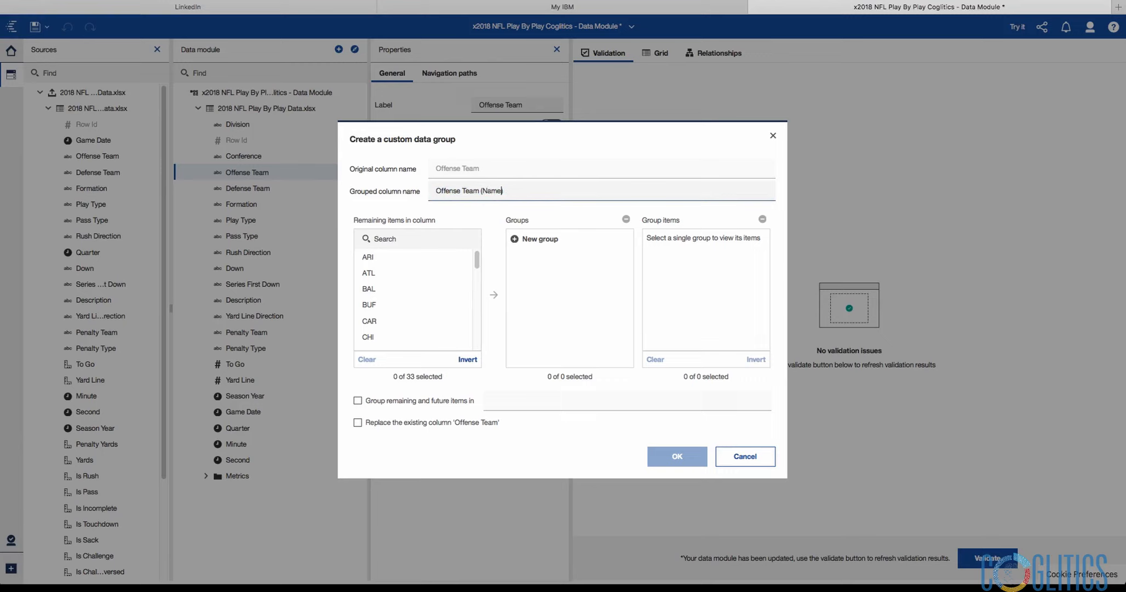
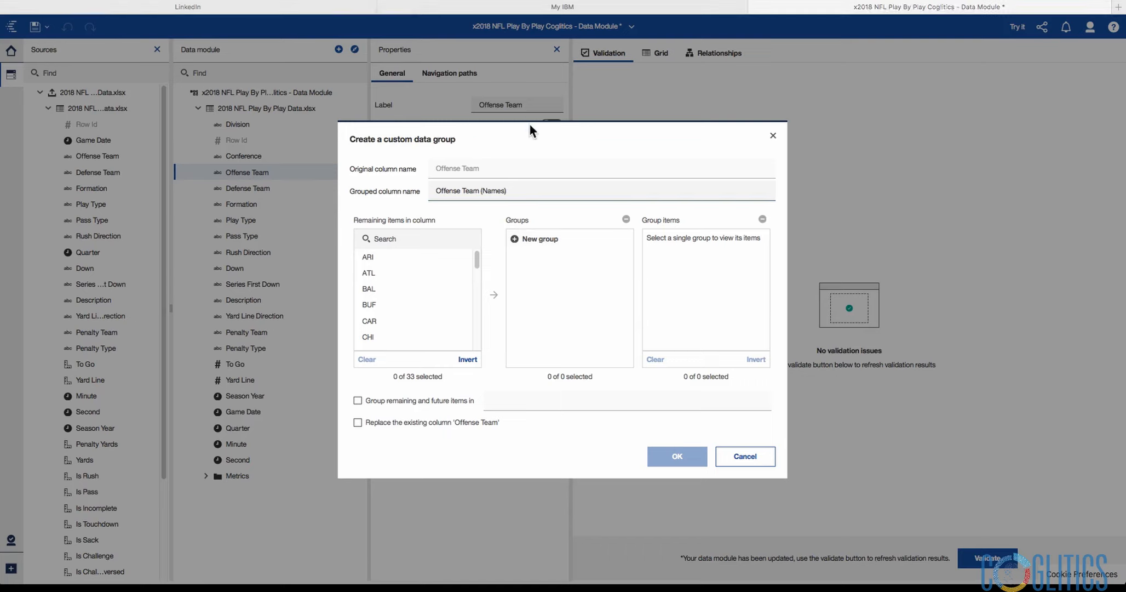
# - Add new groups named Cardinals, Falcons and Ravens to the Offense Team (Names) data group
pyautogui.click(535, 239)
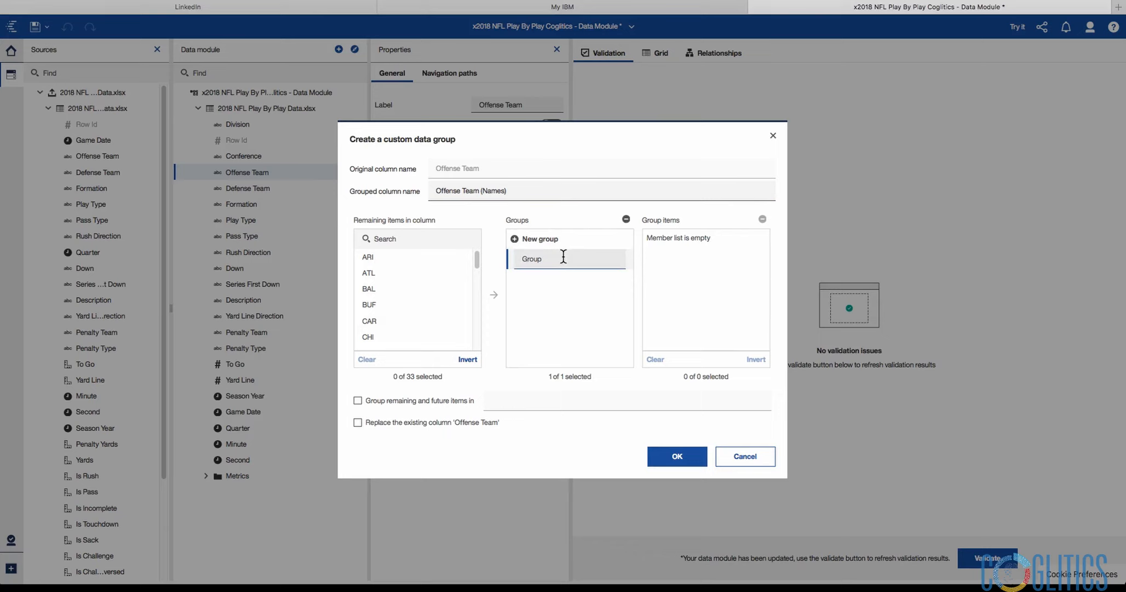
pyautogui.write('Cardinals')
pyautogui.click(540, 238)
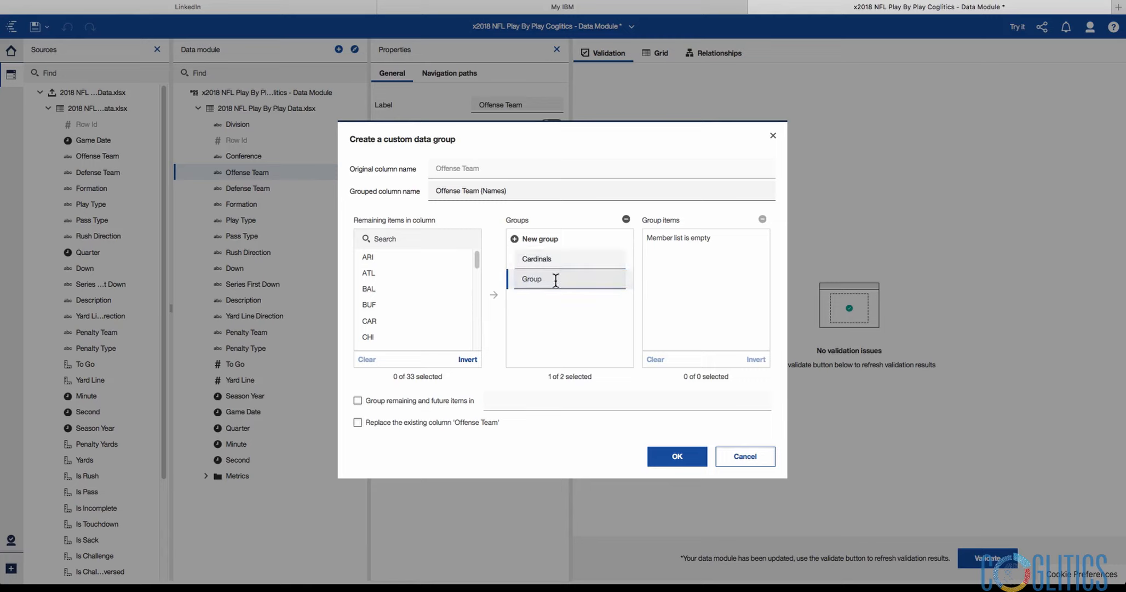
pyautogui.write('Falcons')
pyautogui.click(543, 239)
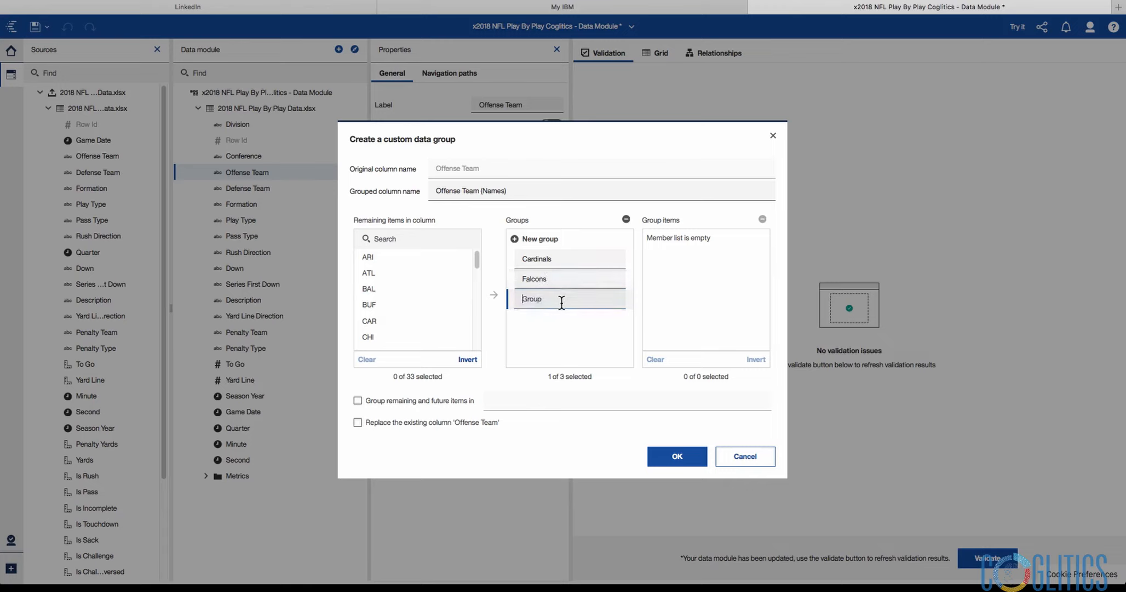
pyautogui.write('Ravens')
# - Add new groups named Bills and Panthers to the Offense Team (Names) data group
pyautogui.click(541, 239)
pyautogui.click(554, 299)
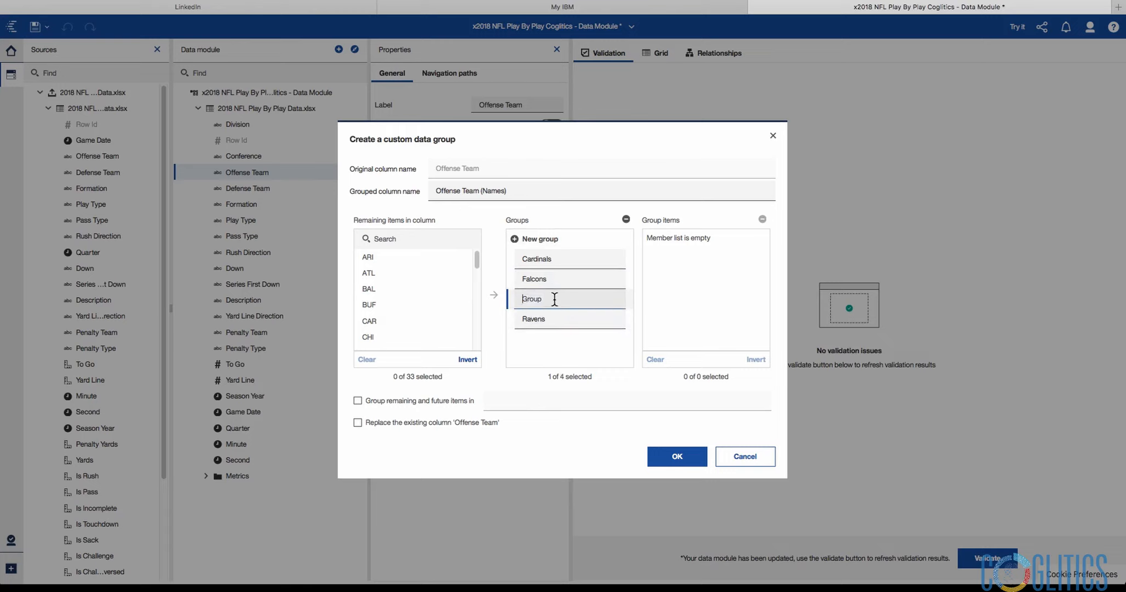
pyautogui.write('Bills')
pyautogui.click(560, 349)
pyautogui.click(541, 239)
pyautogui.click(559, 320)
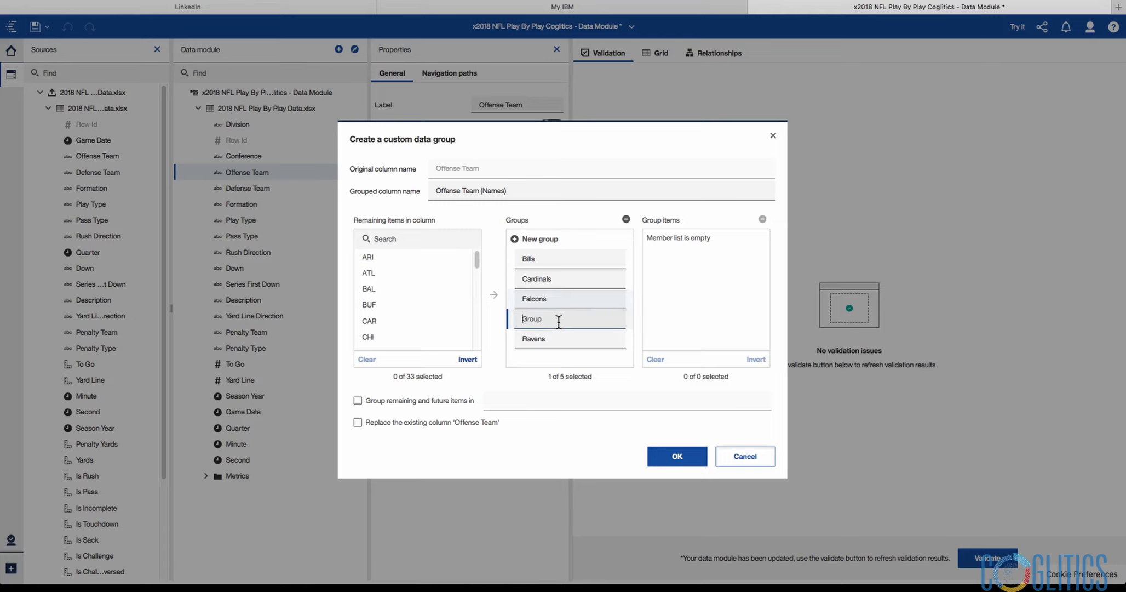
pyautogui.write('Panthers')
# - Add new groups named Bears and Bengals to the Offense Team (Names) data group
pyautogui.click(546, 239)
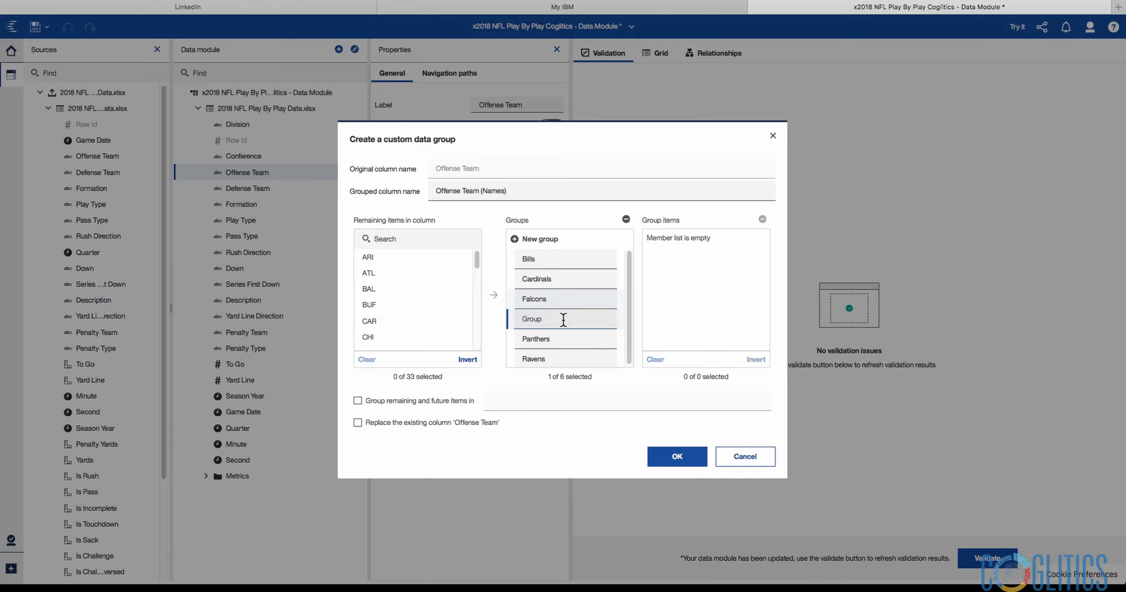
pyautogui.write('Bears')
pyautogui.press('Return')
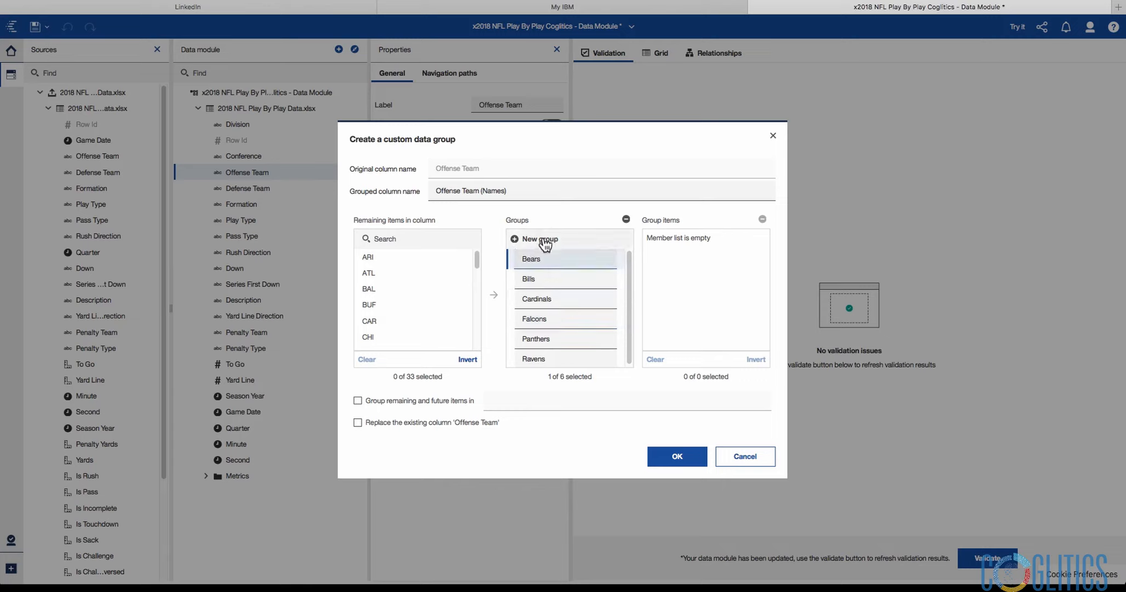
pyautogui.click(543, 239)
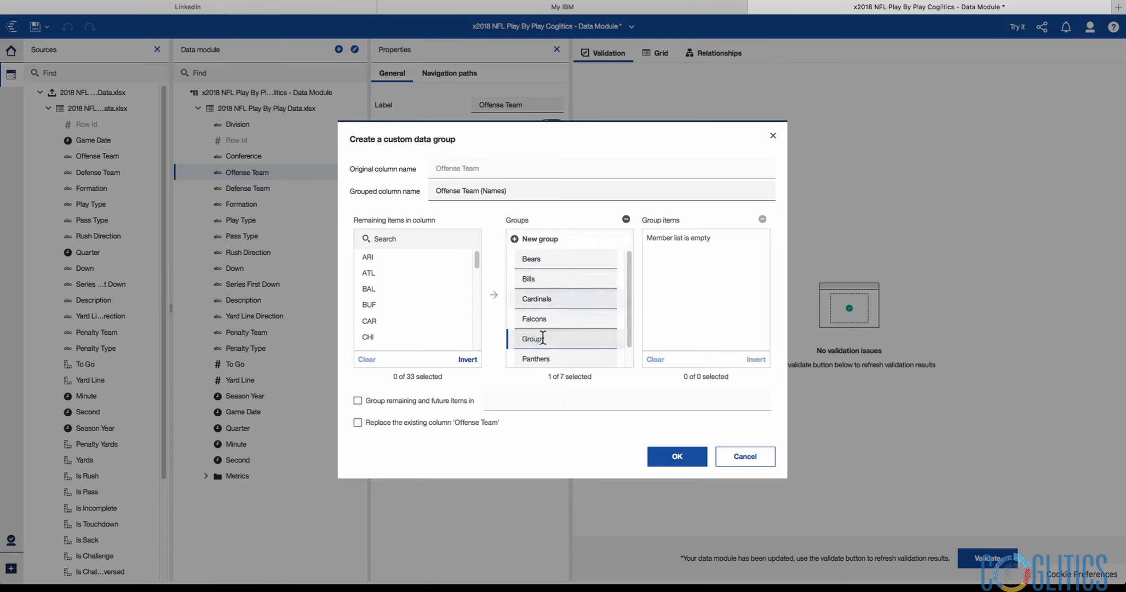
pyautogui.write('Bengals')
pyautogui.press('Return')
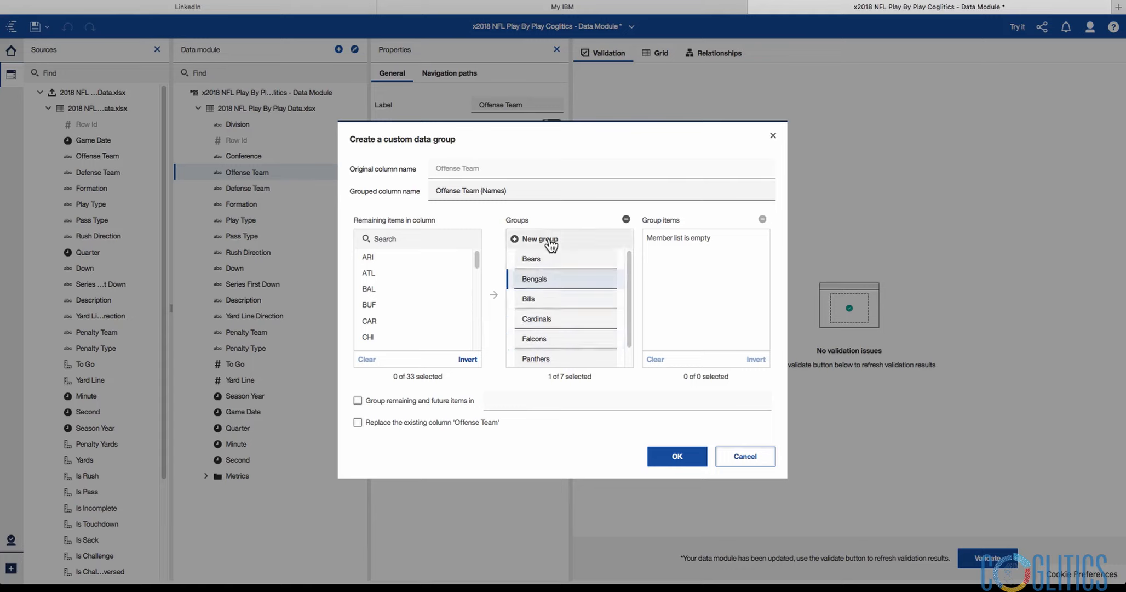
# - Add new groups named Browns and Cowboys to the Offense Team (Names) data group
pyautogui.click(542, 239)
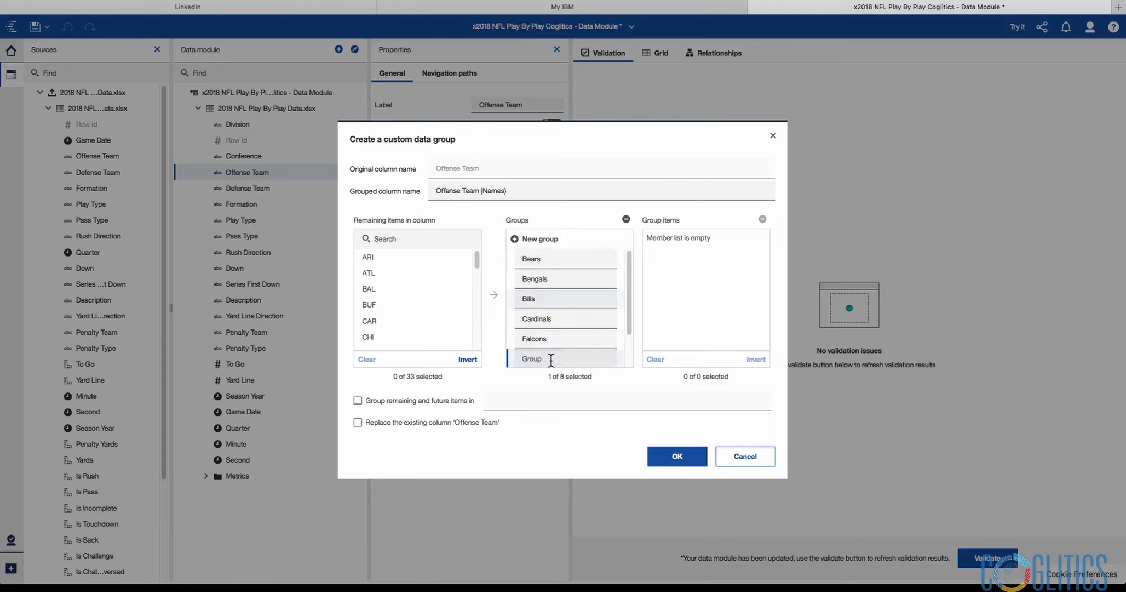
pyautogui.write('Browns')
pyautogui.click(548, 240)
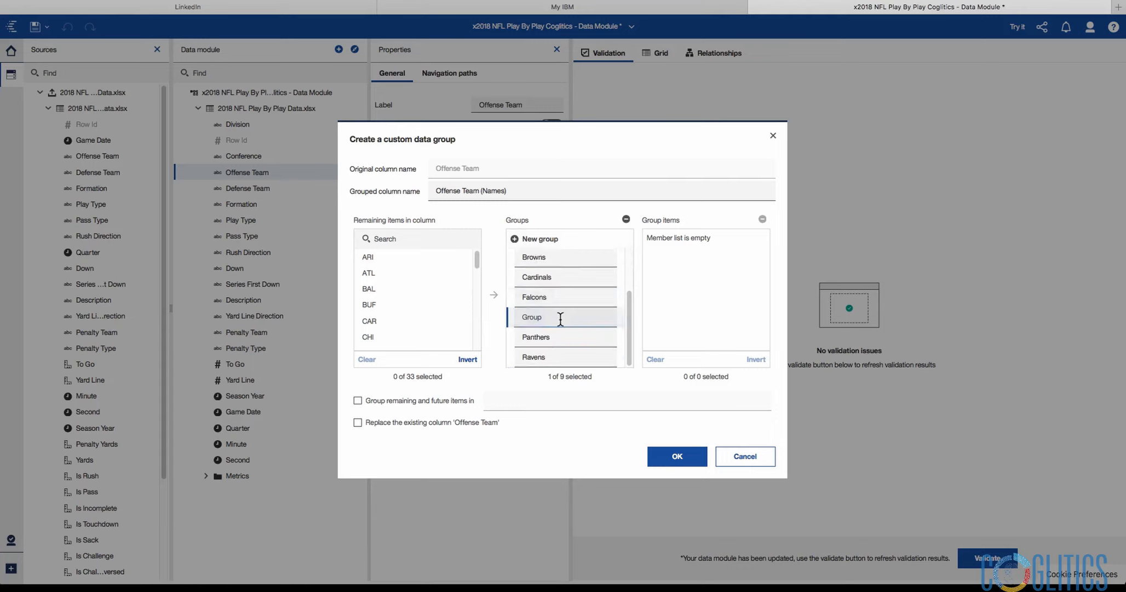
pyautogui.write('Cowboys')
# - Add new groups named Broncos and Lions to the Offense Team (Names) data group
pyautogui.click(553, 241)
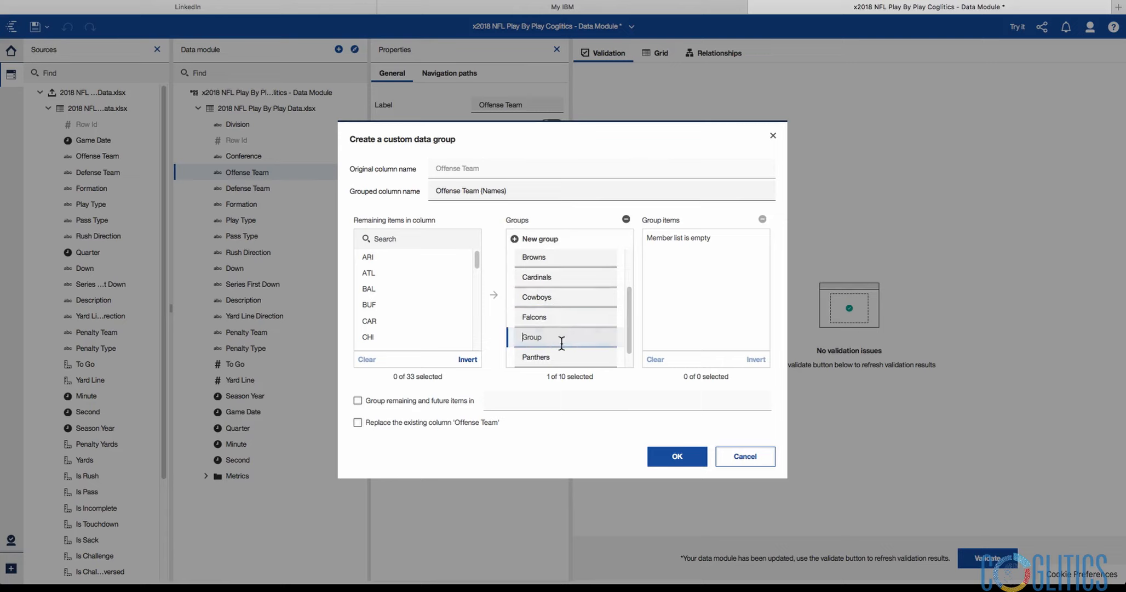
pyautogui.write('Broncos')
pyautogui.press('Return')
pyautogui.click(542, 239)
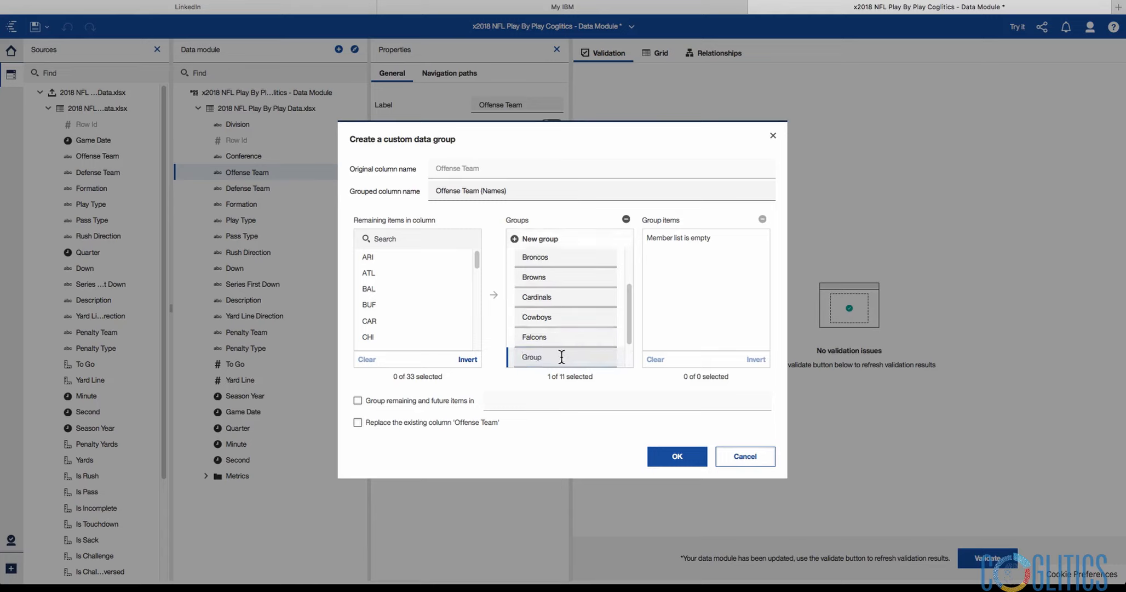
pyautogui.write('Lions')
pyautogui.press('Return')
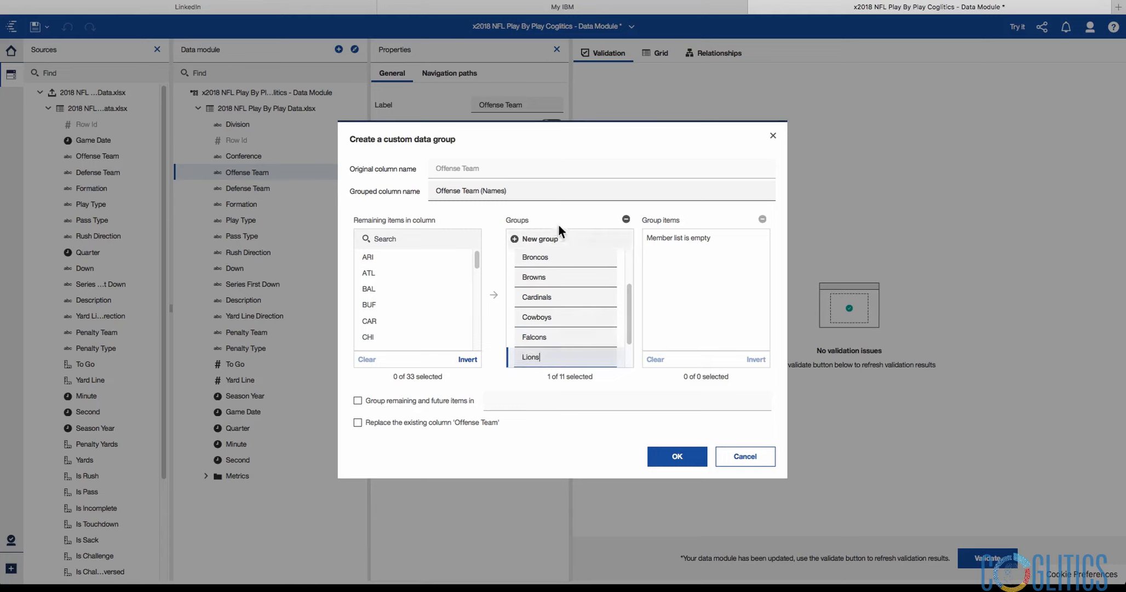
# - Add new groups named Packers and Texans to the Offense Team (Names) data group
pyautogui.click(541, 239)
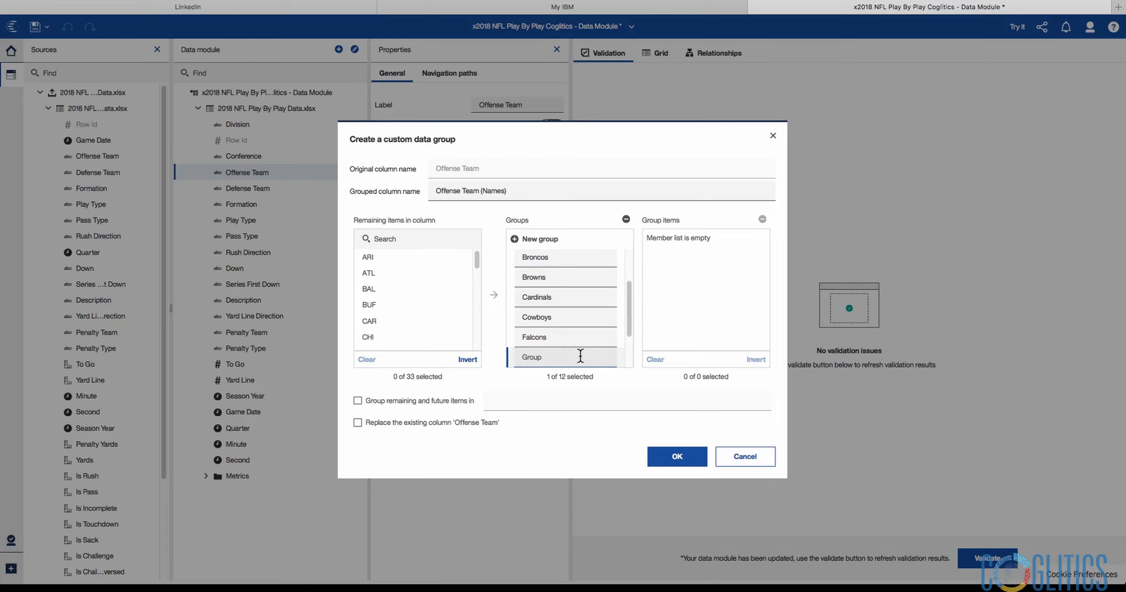
pyautogui.write('Packers')
pyautogui.click(556, 239)
pyautogui.write('Texans')
pyautogui.press('Return')
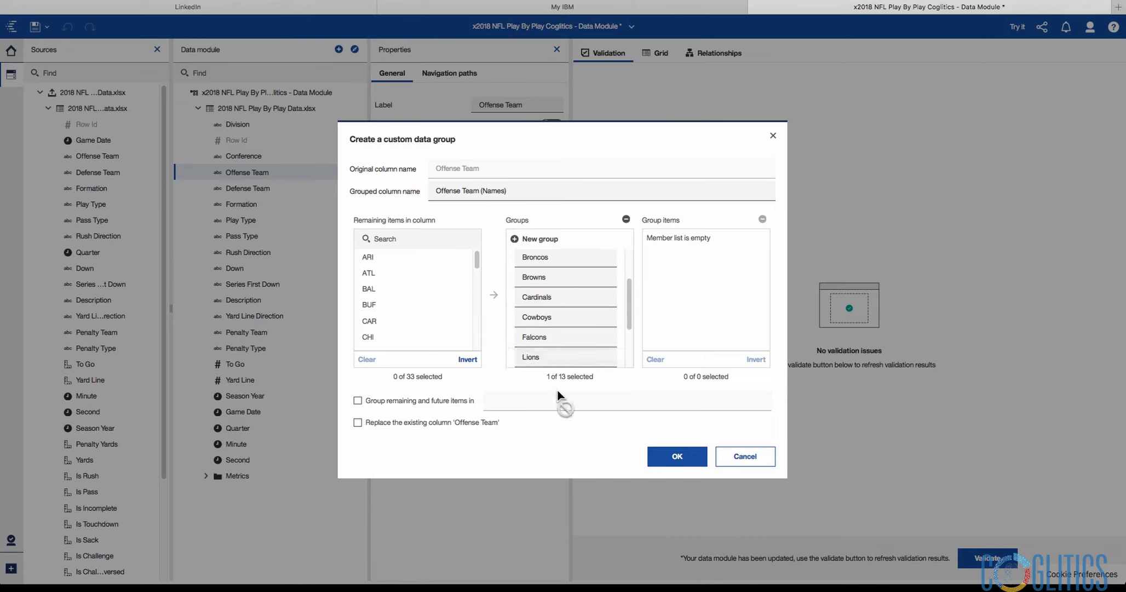
# - Add new groups named Colts and Jaguars to the Offense Team (Names) data group
pyautogui.click(540, 239)
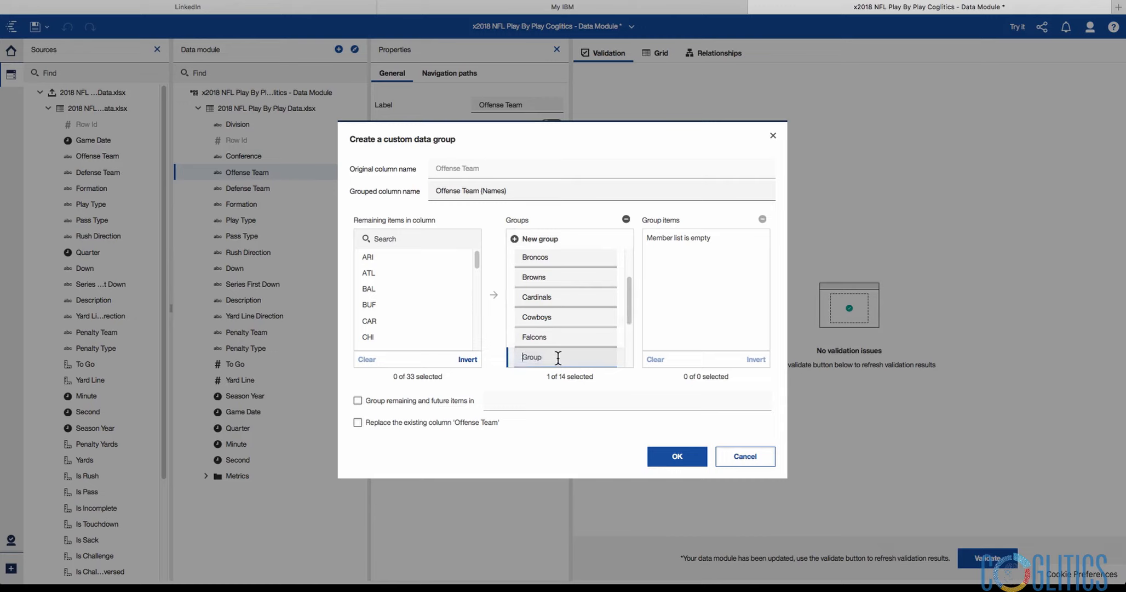
pyautogui.write('Colts')
pyautogui.press('Return')
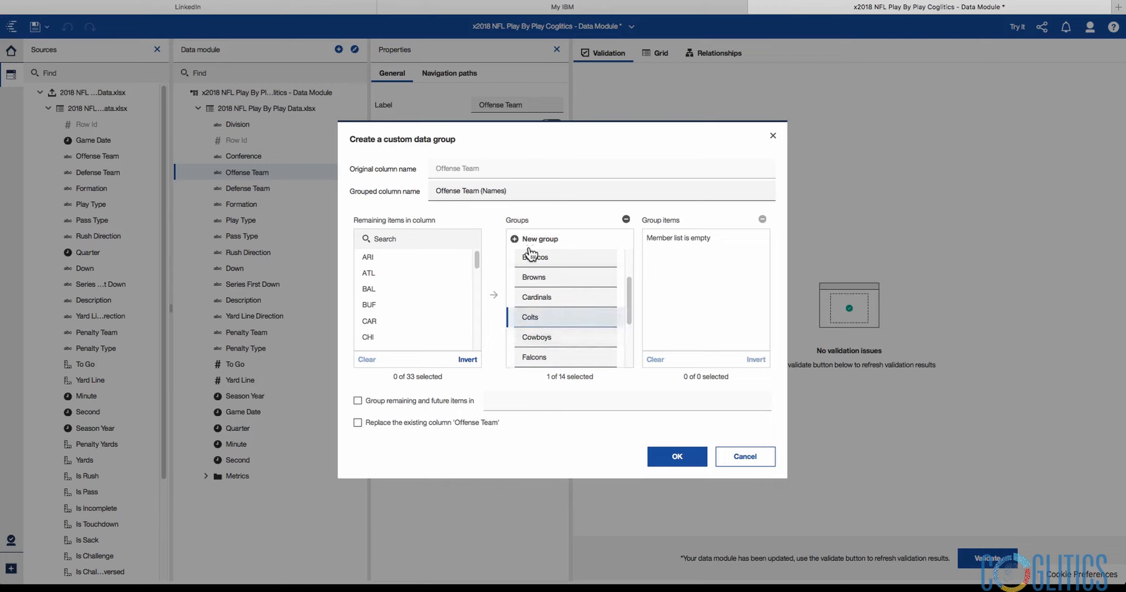
pyautogui.click(537, 239)
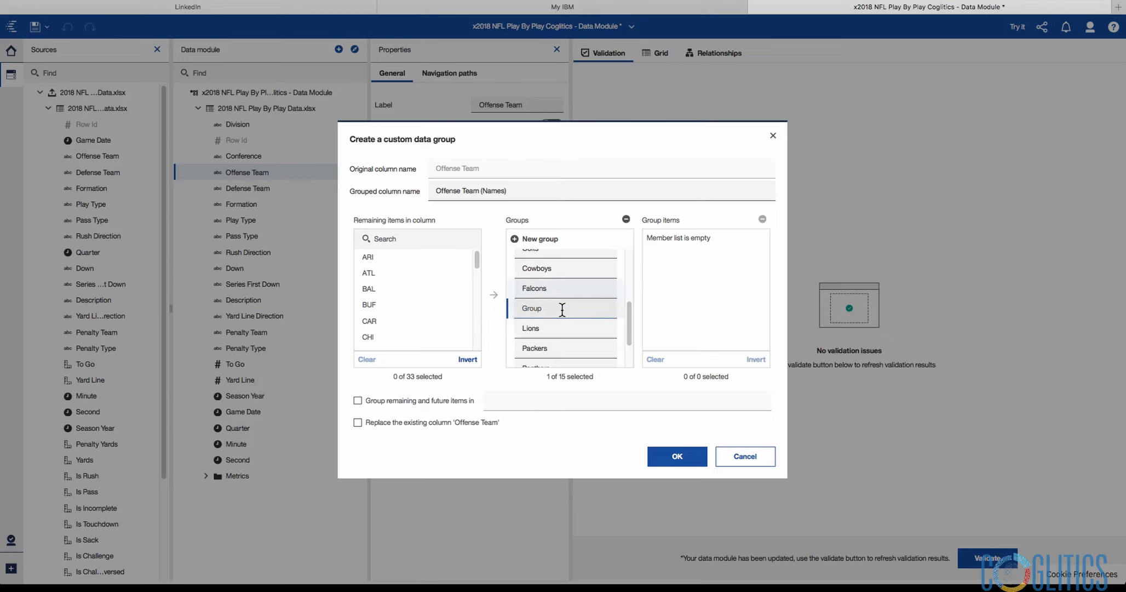
pyautogui.write('Jaguars')
# - Add new groups named Chiefs and Rams to the Offense Team (Names) data group
pyautogui.click(552, 239)
pyautogui.write('Chied')
pyautogui.press('BackSpace')
pyautogui.write('fs')
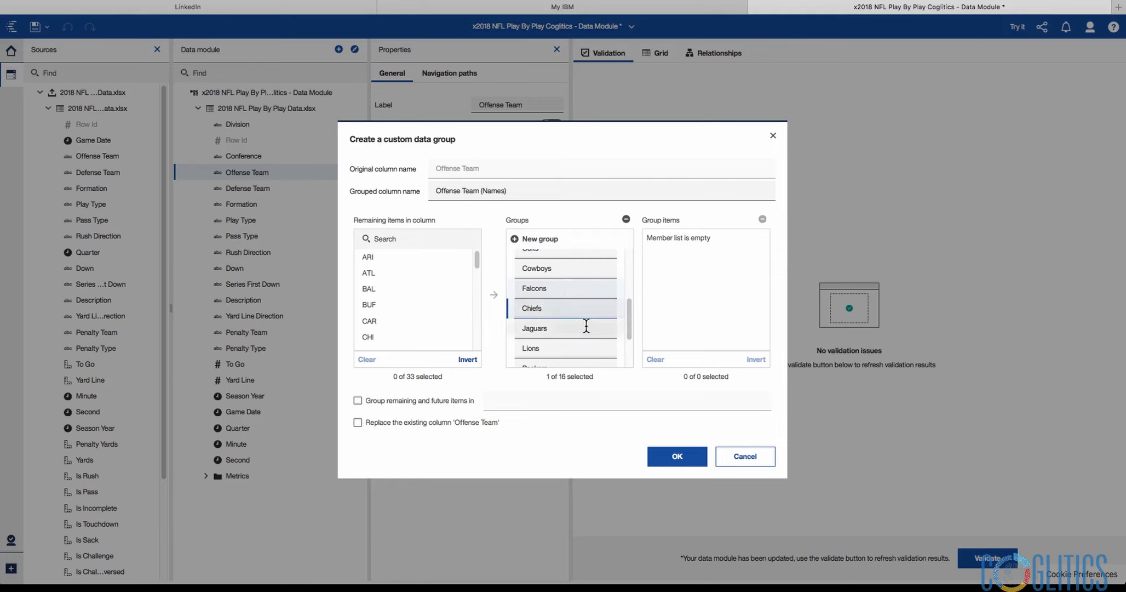
pyautogui.press('Return')
pyautogui.click(539, 239)
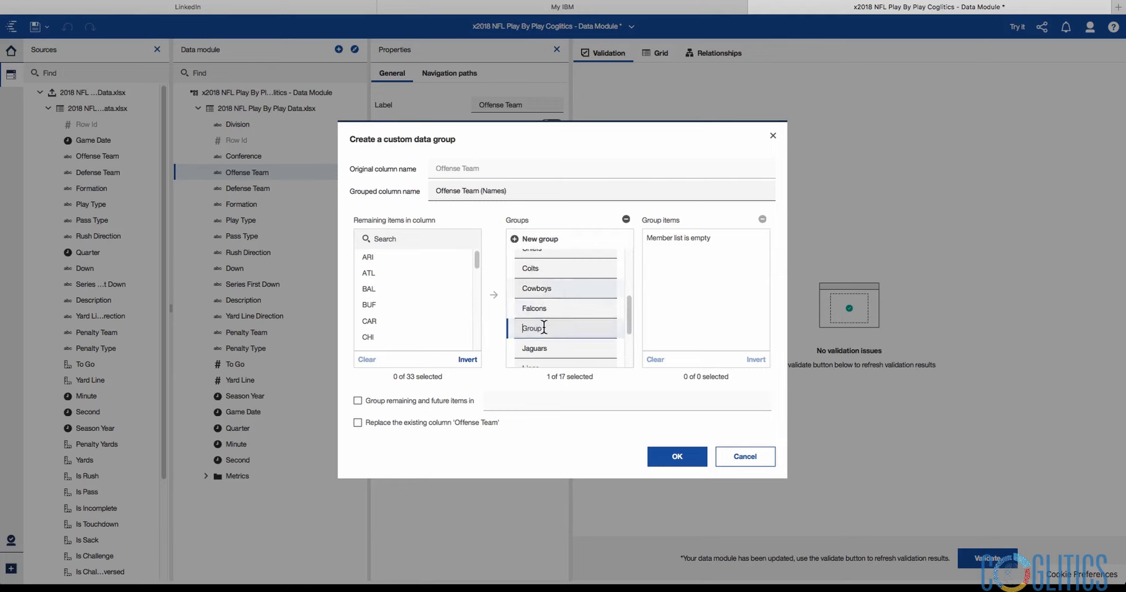
pyautogui.write('Rams')
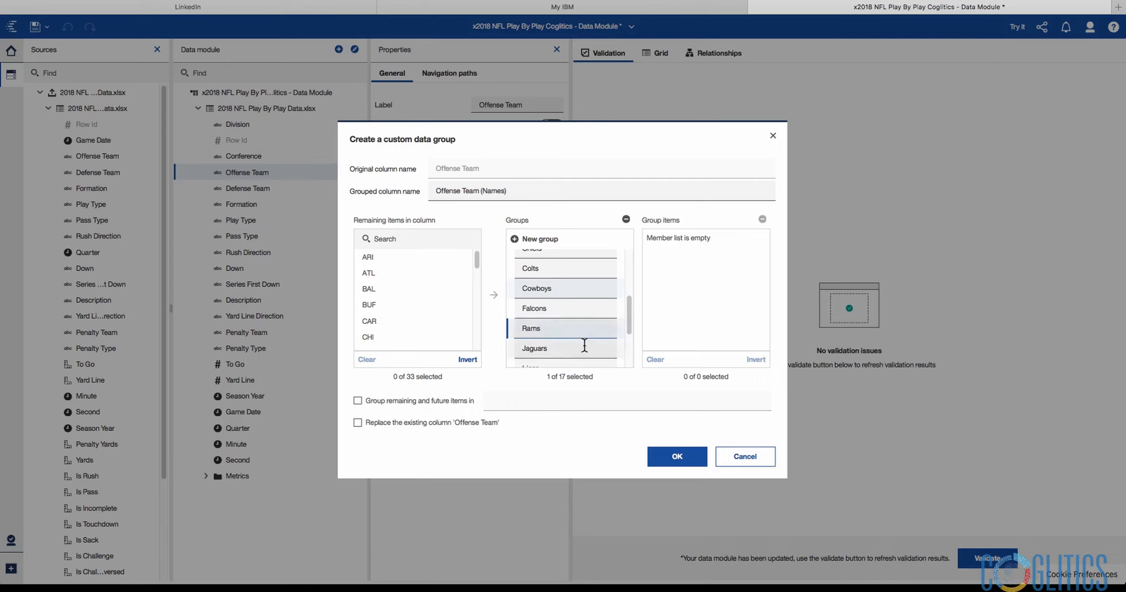
# - Add new groups named Chargers and Dolphins to the Offense Team (Names) data group
pyautogui.click(553, 239)
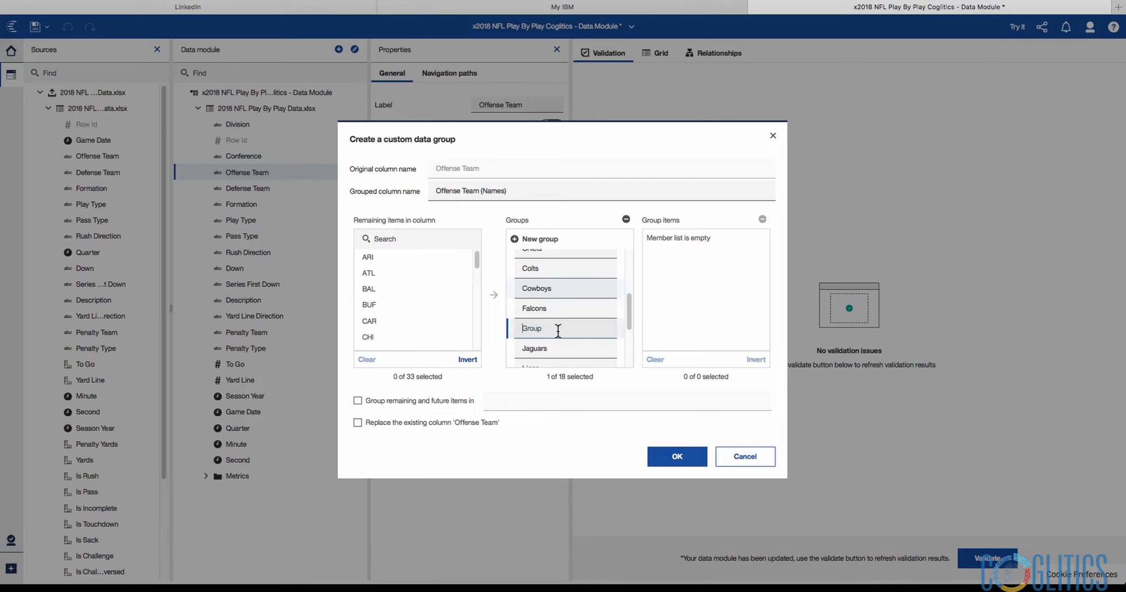
pyautogui.write('Chargers')
pyautogui.press('Return')
pyautogui.click(544, 238)
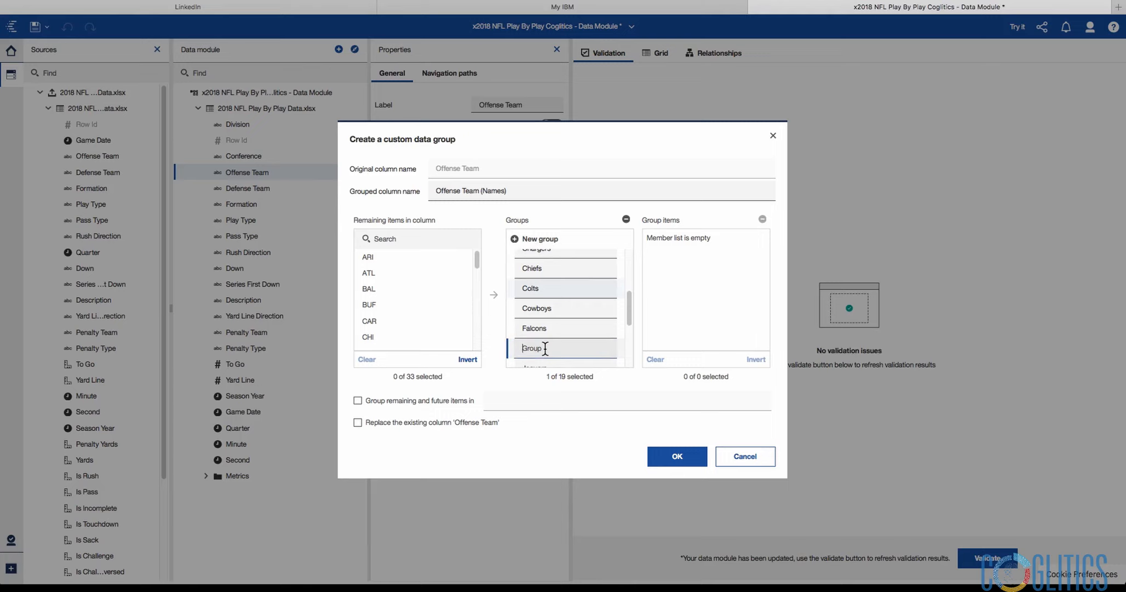
pyautogui.write('Dolphins')
pyautogui.press('Return')
# - Add new groups named Vikings and Patriots to the Offense Team (Names) data group
pyautogui.click(564, 247)
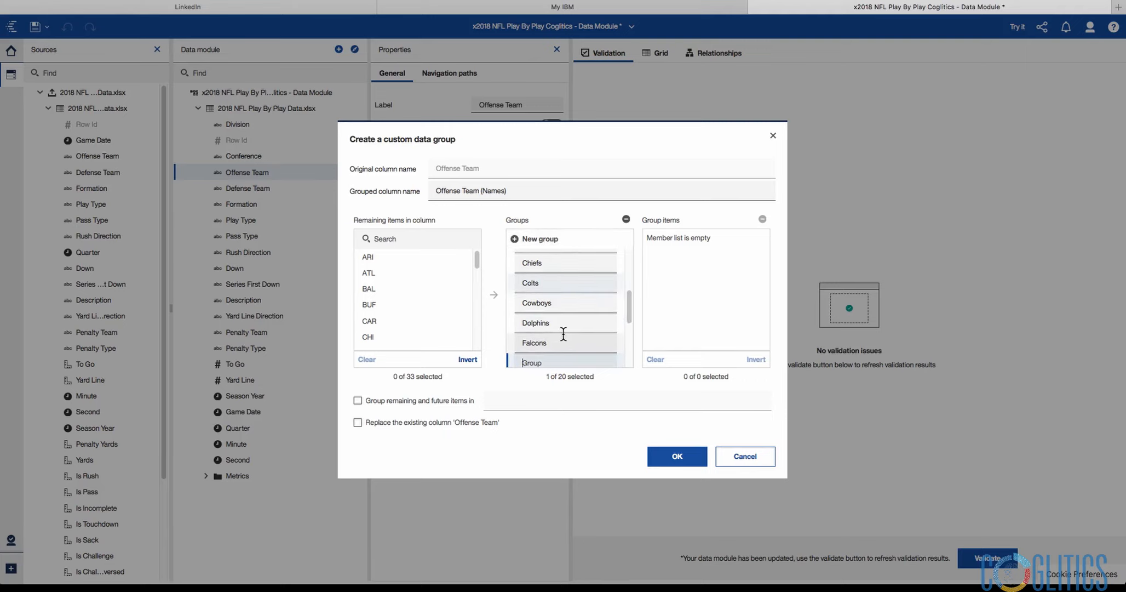
pyautogui.write('Vikings')
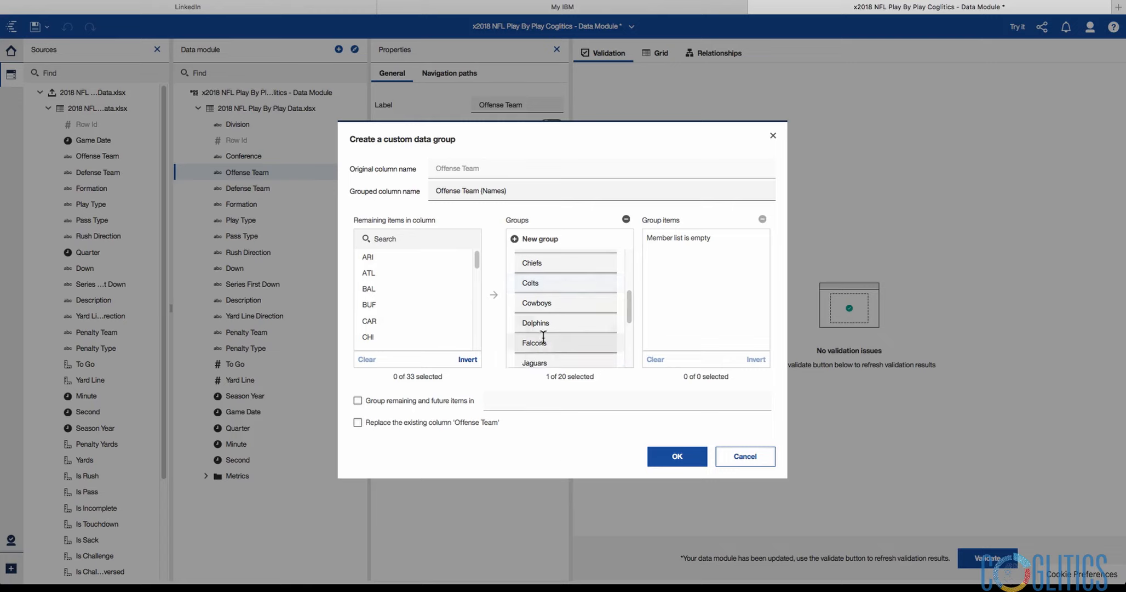
pyautogui.click(540, 239)
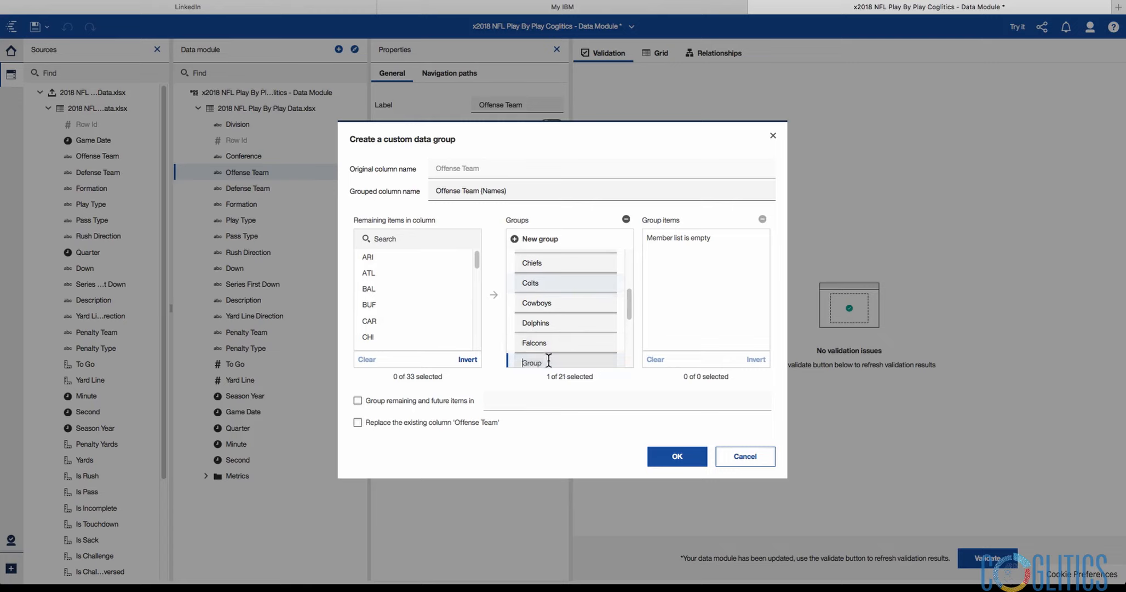
pyautogui.write('Patriots')
pyautogui.press('Return')
# - Add new groups named Saints and Giants to the Offense Team (Names) data group
pyautogui.click(543, 244)
pyautogui.write('Saints')
pyautogui.press('Return')
pyautogui.click(540, 239)
pyautogui.write('Giants')
pyautogui.press('Return')
# - Add new groups named Jets and Raiders to the Offense Team (Names) data group
pyautogui.click(541, 239)
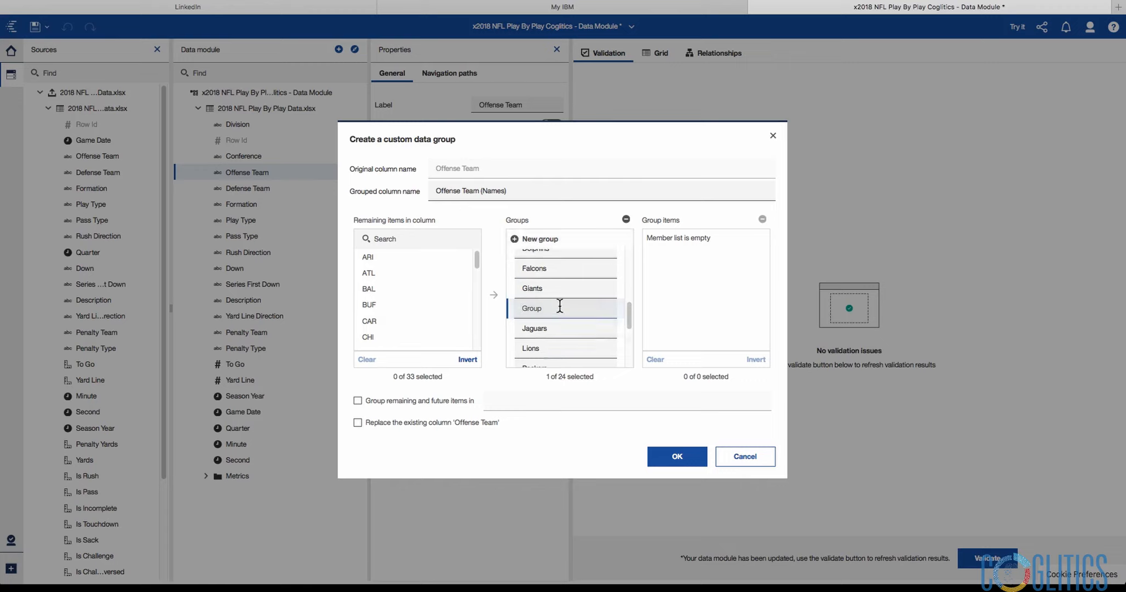
pyautogui.write('Jets')
pyautogui.press('Return')
pyautogui.click(537, 239)
pyautogui.write('Raiders')
pyautogui.press('Return')
# - Add new groups named Eagles and Steelers to the Offense Team (Names) data group
pyautogui.click(536, 238)
pyautogui.write('Eagles')
pyautogui.press('Return')
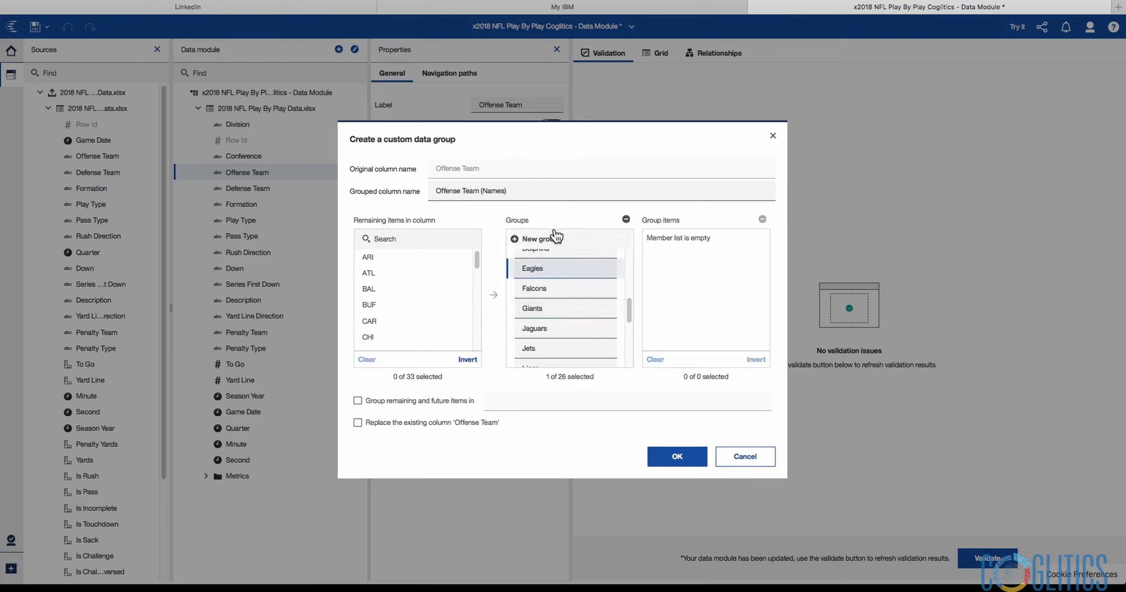
pyautogui.click(556, 238)
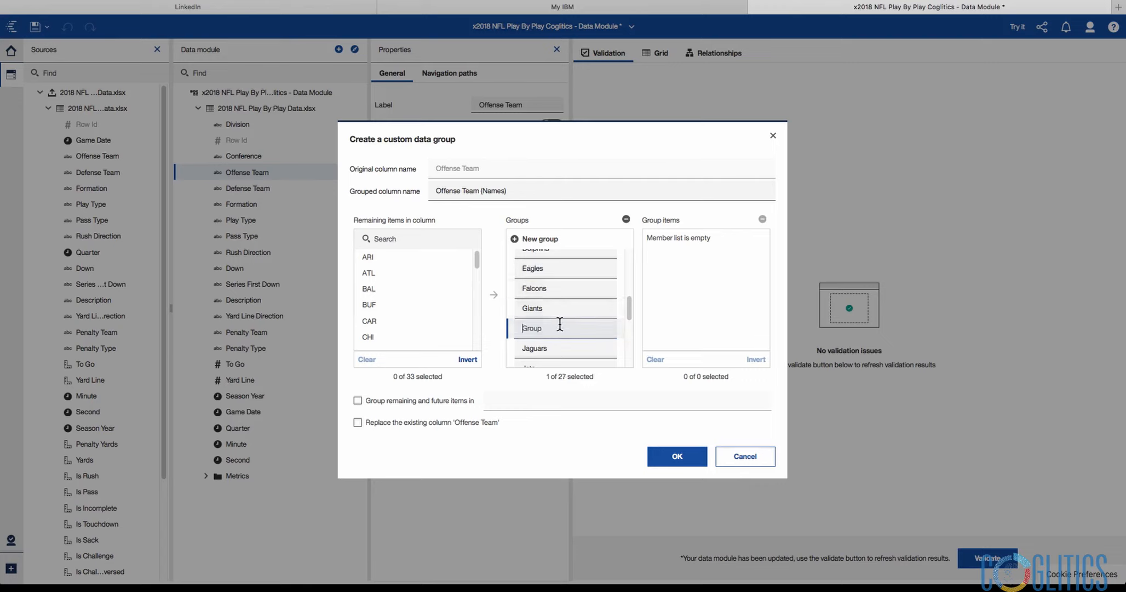
pyautogui.write('Steelers')
pyautogui.press('Return')
# - Add new groups named Seahawks and 49ers to the Offense Team (Names) data group
pyautogui.write('Sea')
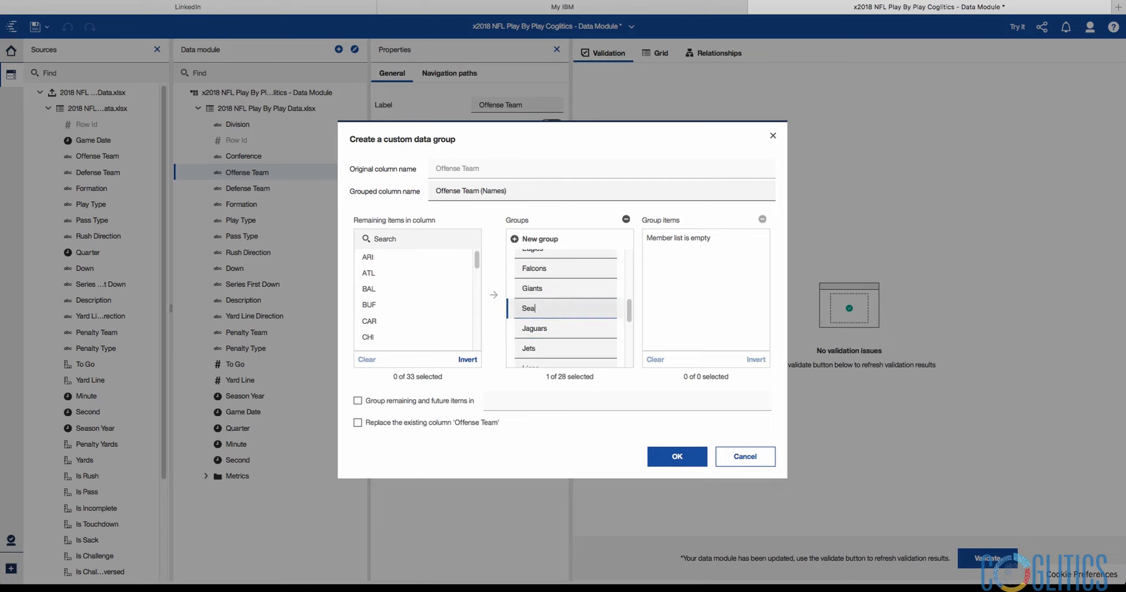
pyautogui.write('hawks')
pyautogui.press('Return')
pyautogui.write('49ers')
# - Add new groups named Buccaneers and Titan to the Offense Team (Names) data group
pyautogui.click(538, 239)
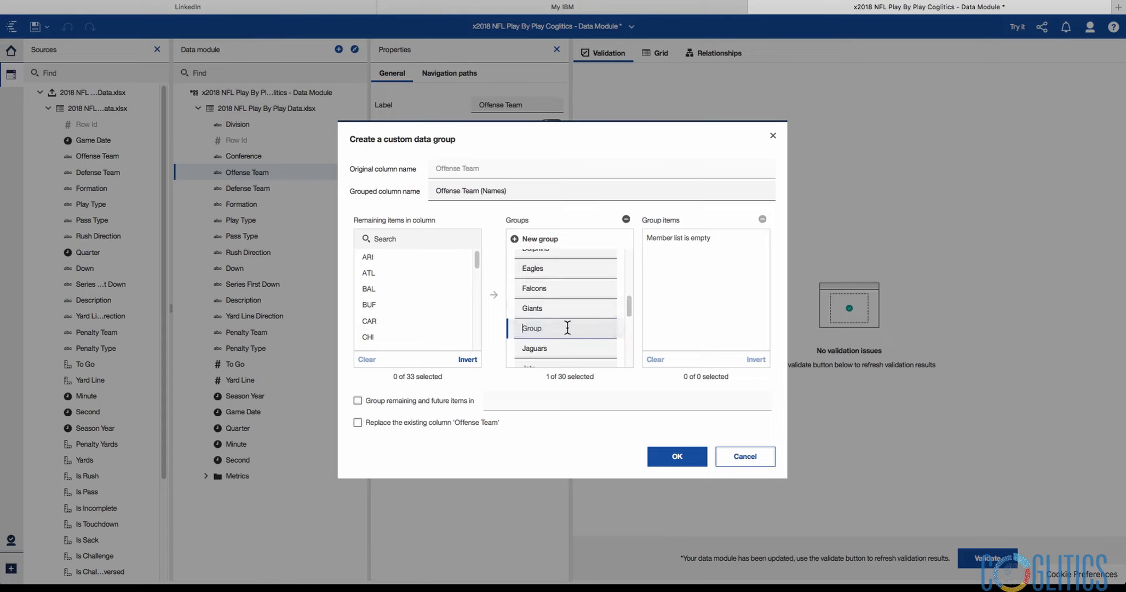
pyautogui.write('Buccaneers')
pyautogui.click(550, 241)
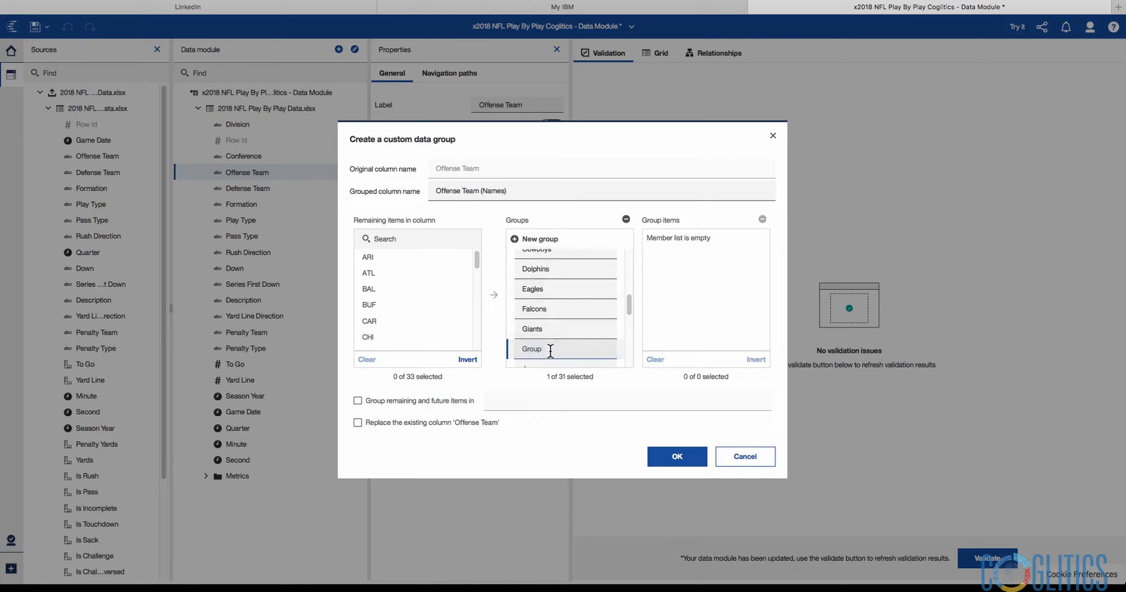
pyautogui.write('Titan')
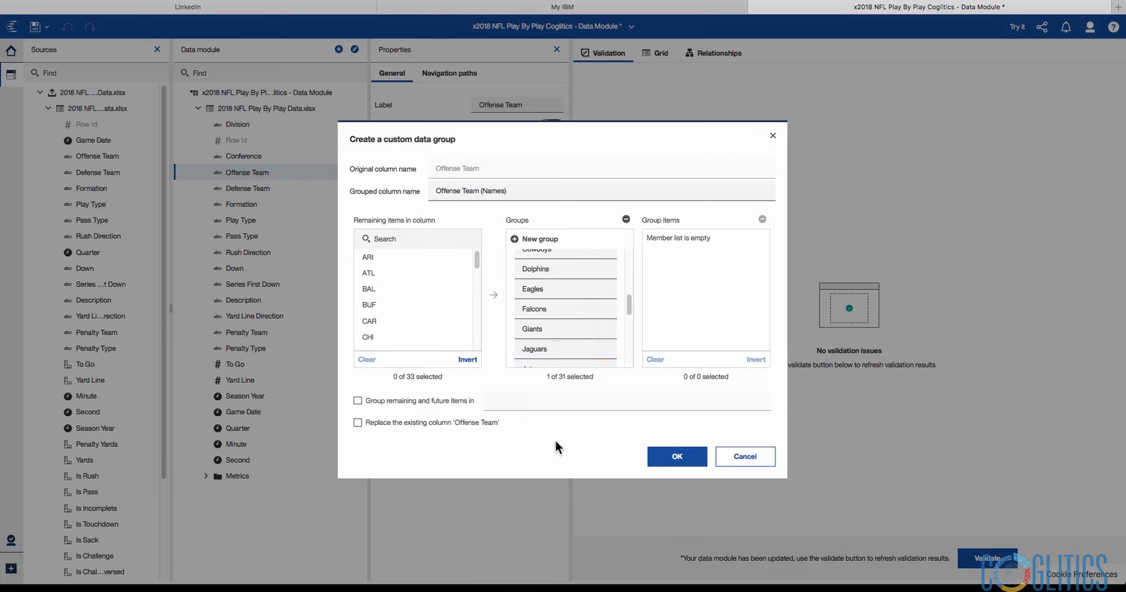
# - Add a new group named Redskins to the Offense Team (Names) data group
pyautogui.click(537, 240)
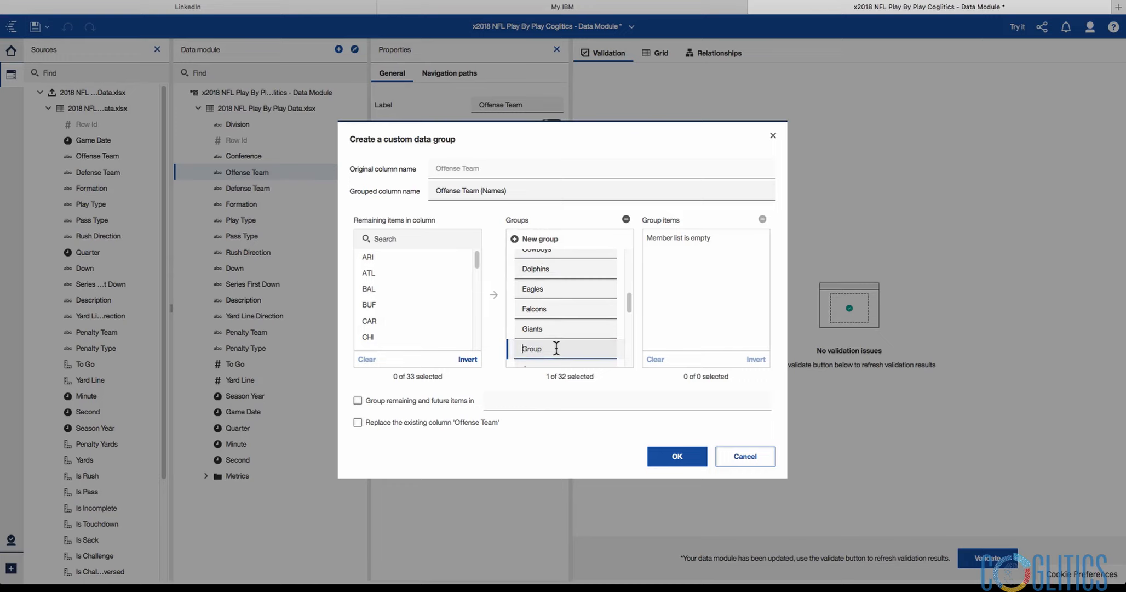
pyautogui.write('Redskins')
pyautogui.press('Return')
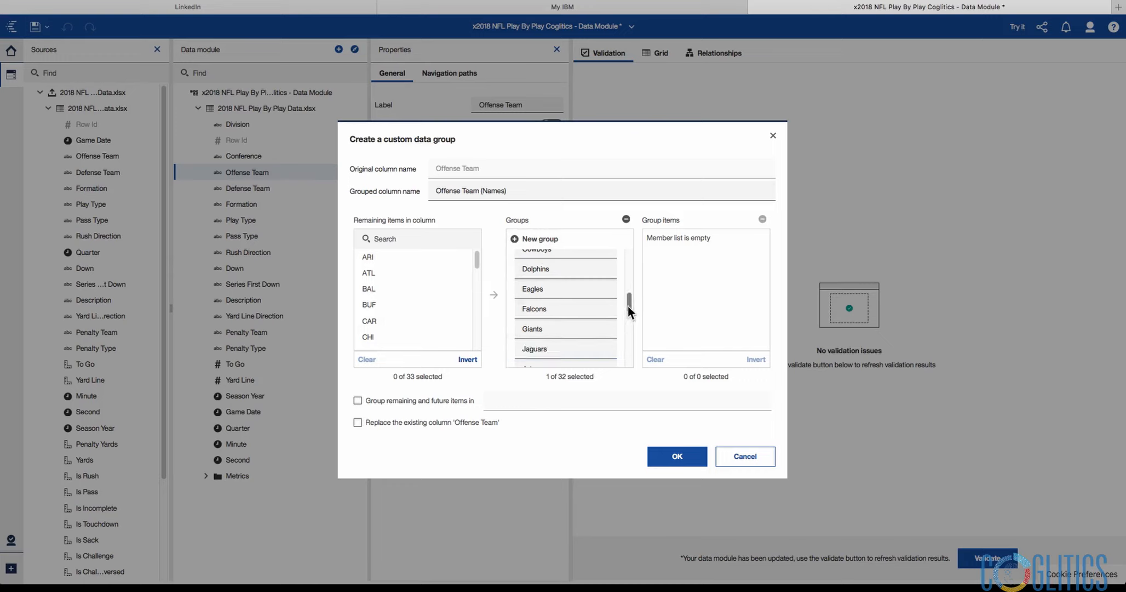
# - Assign the SF item of the Offense Team column to the 49ers group
pyautogui.moveTo(629, 304); pyautogui.dragTo(629, 257)
pyautogui.click(591, 258)
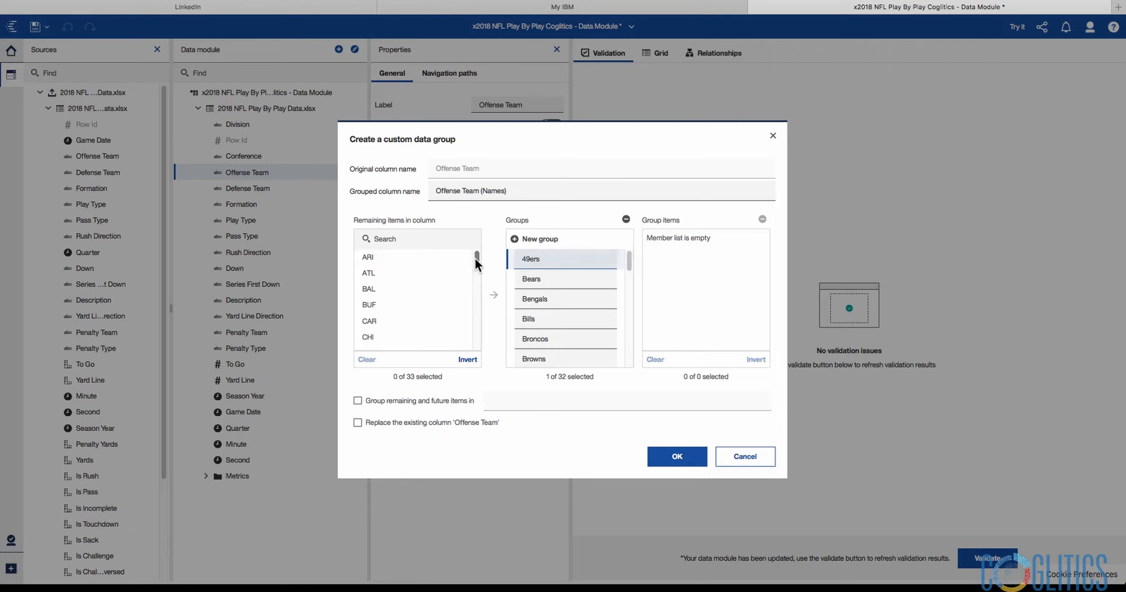
pyautogui.moveTo(475, 258); pyautogui.dragTo(475, 337)
pyautogui.click(421, 300)
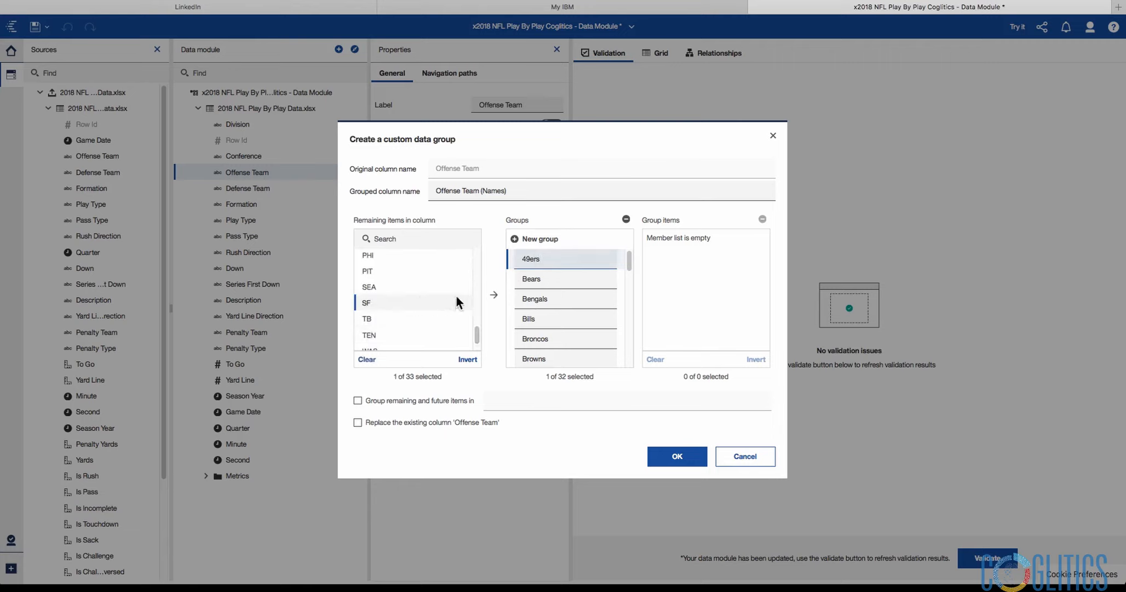
pyautogui.click(493, 294)
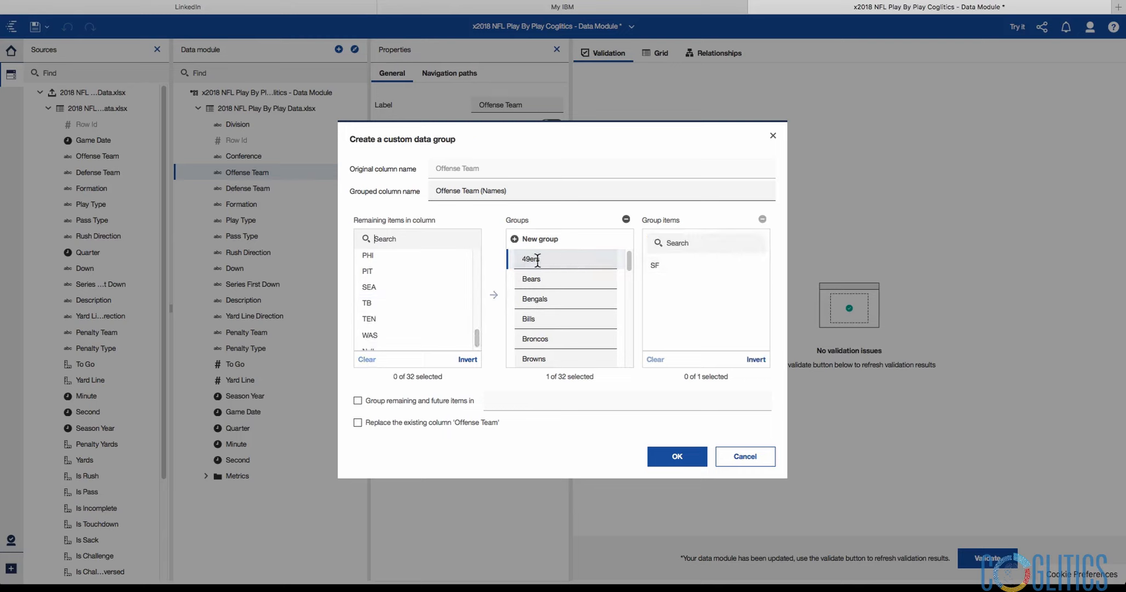
# - Assign the CHI item to the Bears group and the CIN item to the Bengals group
pyautogui.click(533, 279)
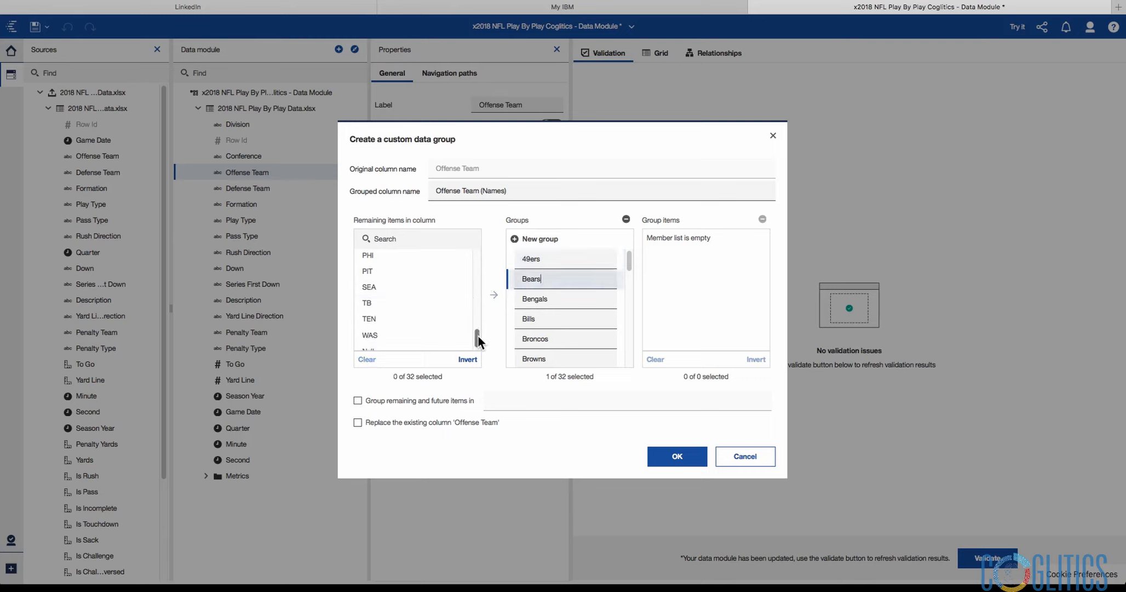
pyautogui.moveTo(478, 336); pyautogui.dragTo(470, 251)
pyautogui.click(374, 335)
pyautogui.click(495, 297)
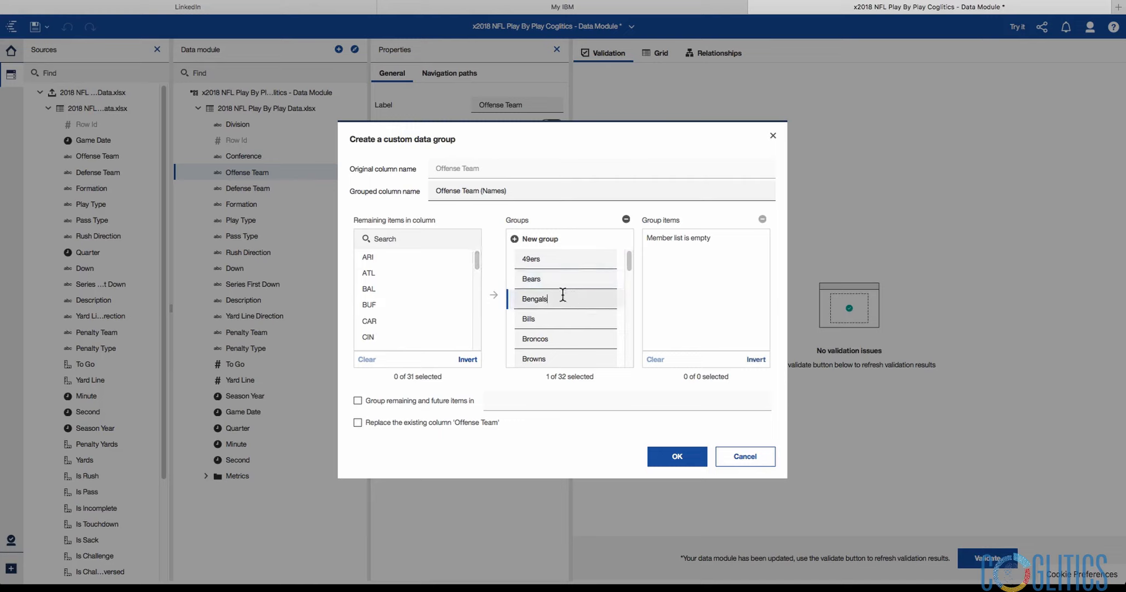
pyautogui.scroll(-1, 475, 261)
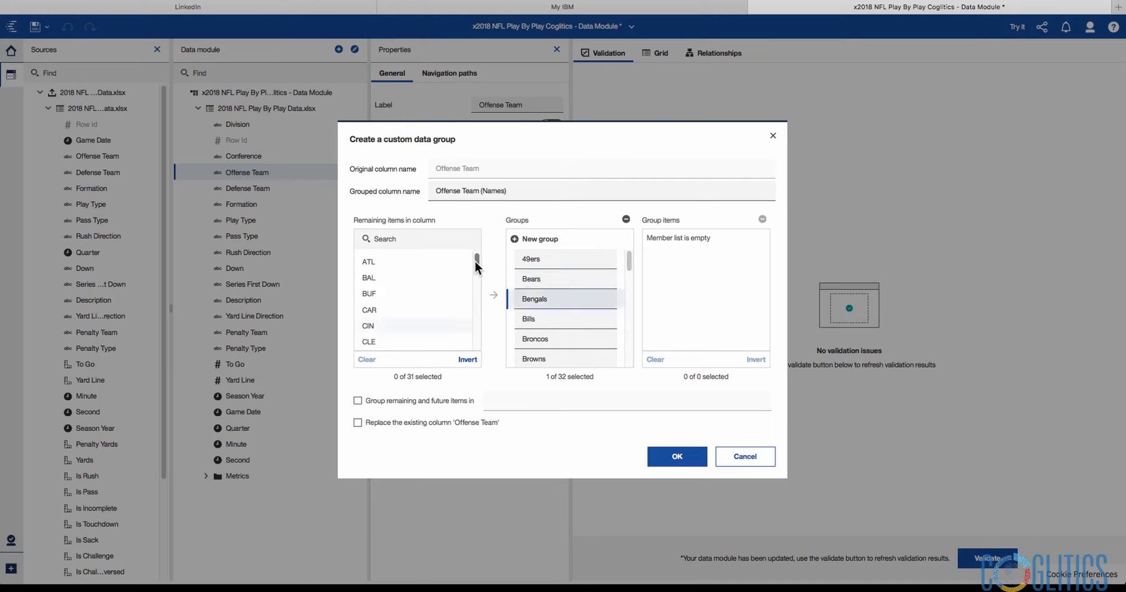
pyautogui.click(406, 324)
pyautogui.click(496, 299)
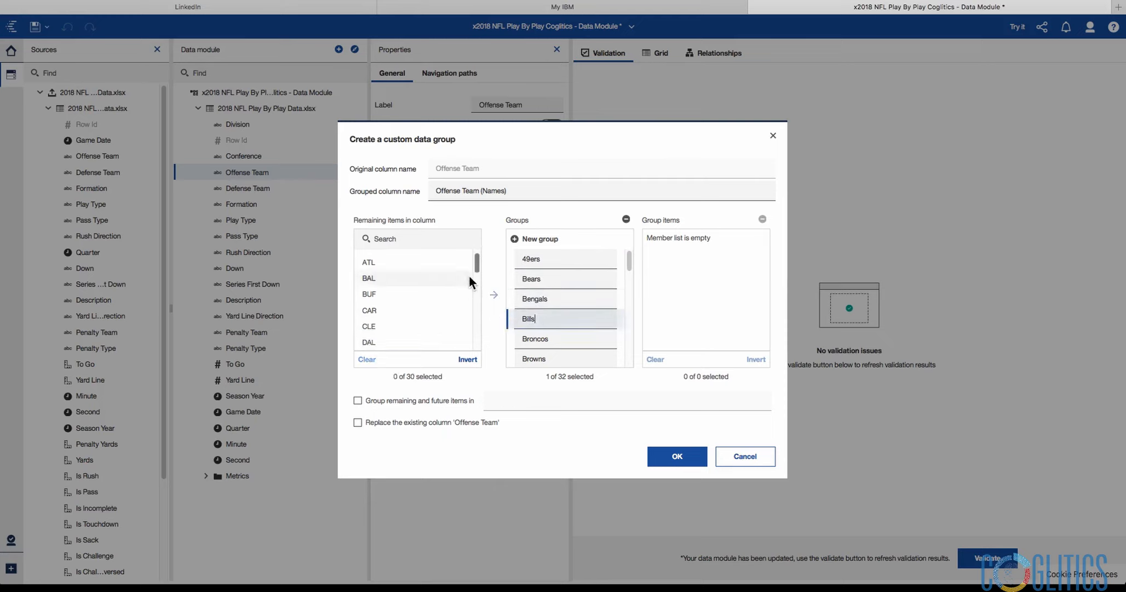
# - Assign the BUF item to the Bills group and the DEN item to the Broncos group
pyautogui.click(422, 293)
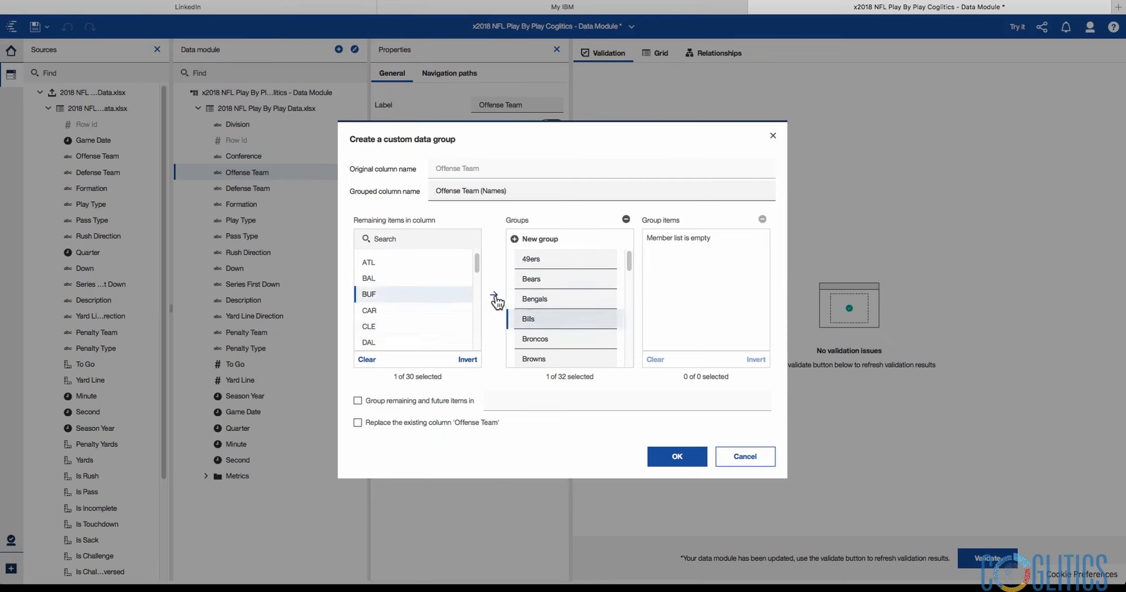
pyautogui.click(493, 295)
pyautogui.scroll(-2, 475, 261)
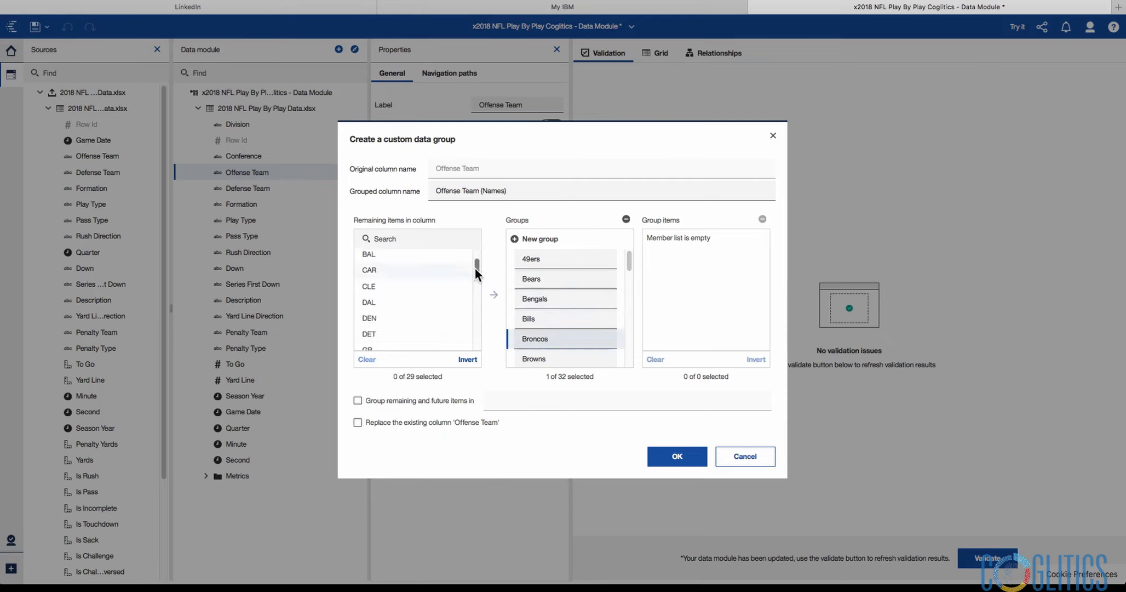
pyautogui.click(402, 309)
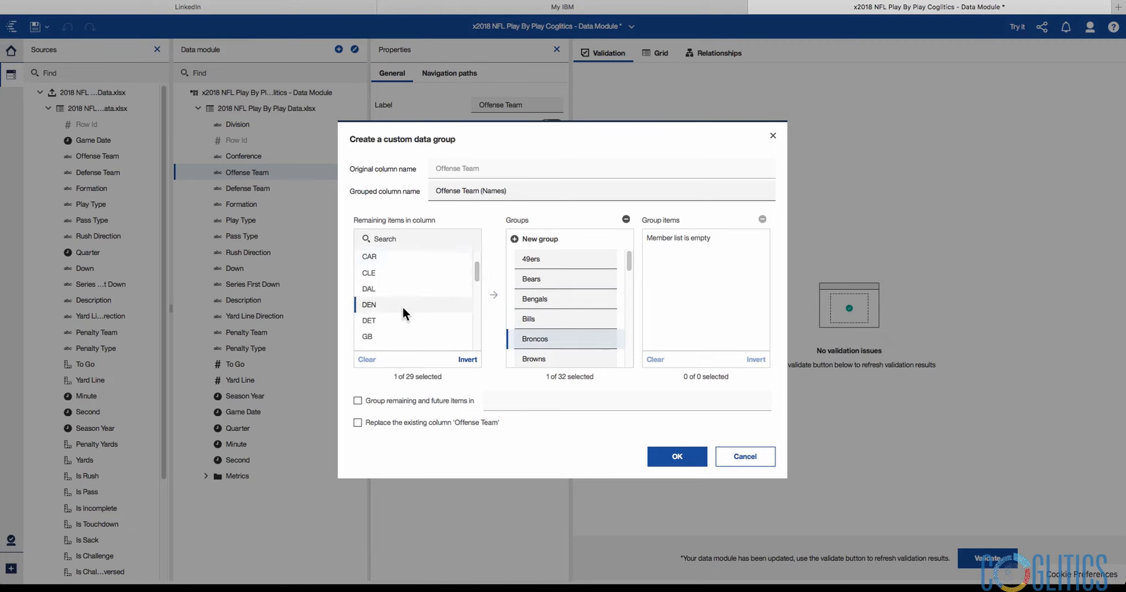
pyautogui.click(494, 295)
# - Assign the CLE item to the Browns group and the TB item to the Buccaneers group
pyautogui.moveTo(628, 262); pyautogui.dragTo(629, 269)
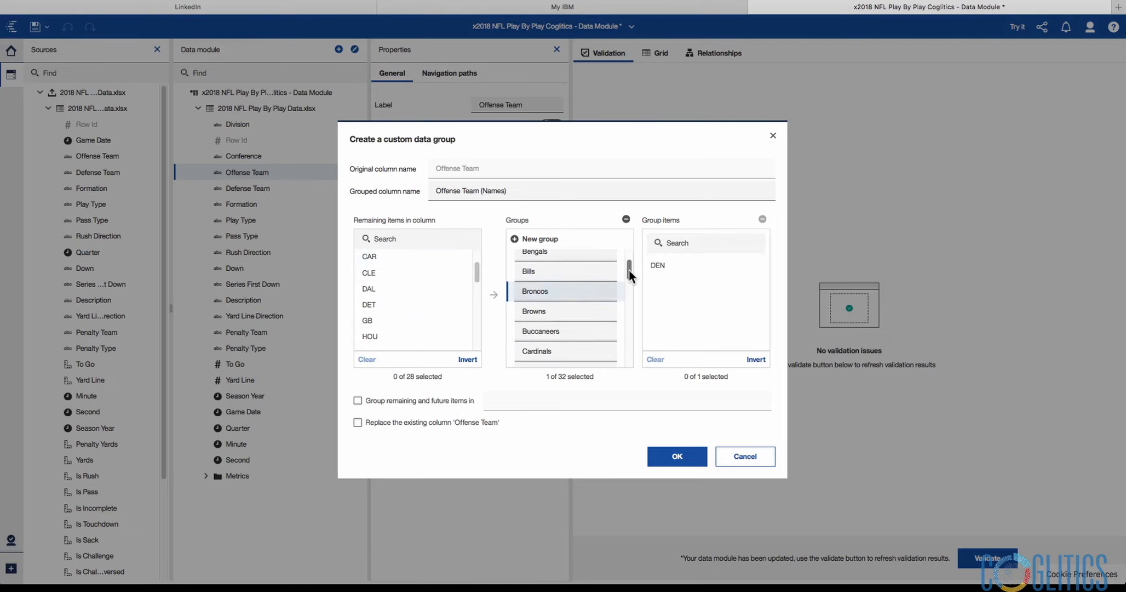
pyautogui.click(589, 311)
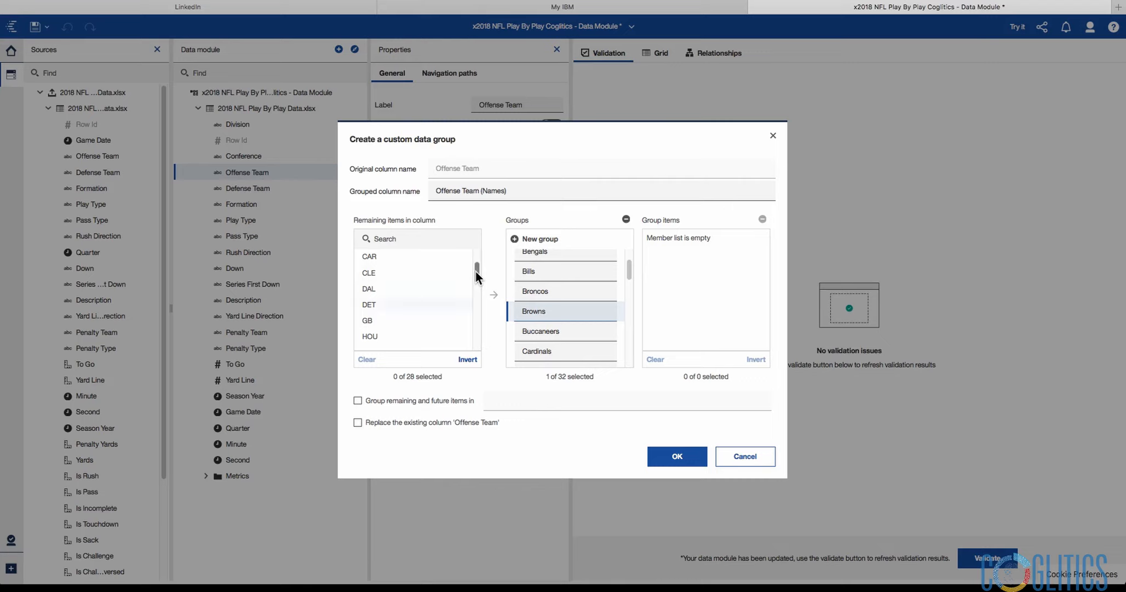
pyautogui.moveTo(475, 271); pyautogui.dragTo(477, 265)
pyautogui.click(421, 291)
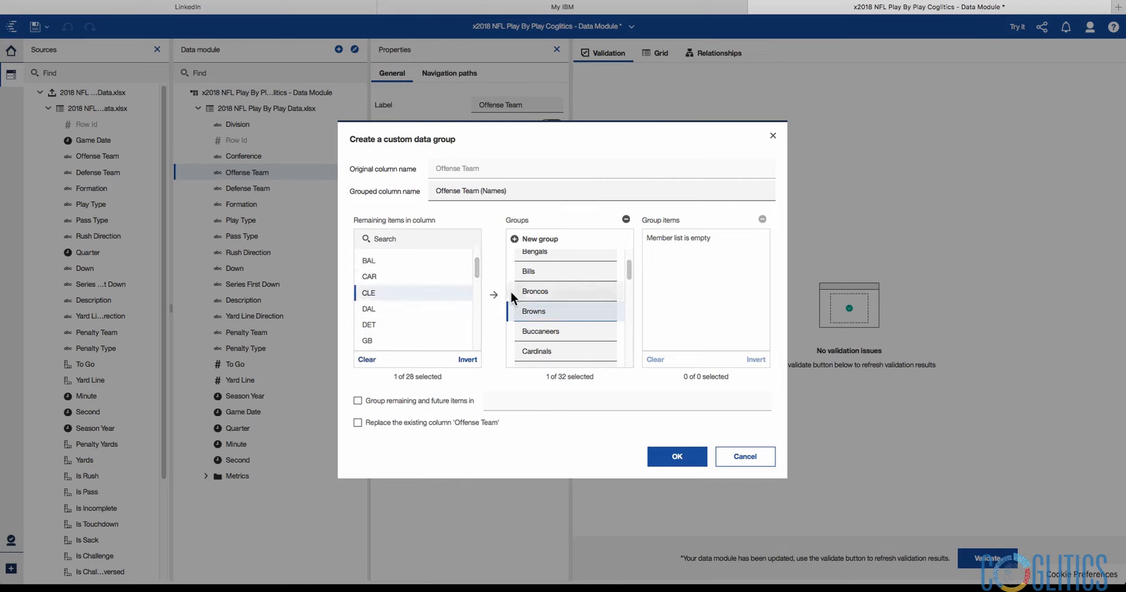
pyautogui.click(494, 294)
pyautogui.click(541, 331)
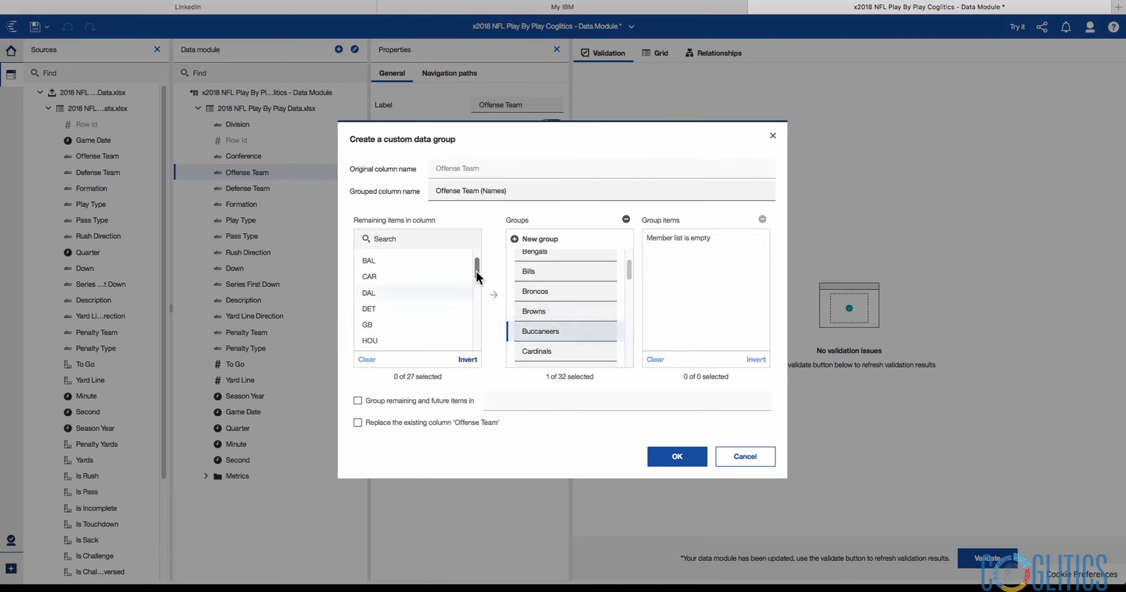
pyautogui.moveTo(476, 272); pyautogui.dragTo(476, 342)
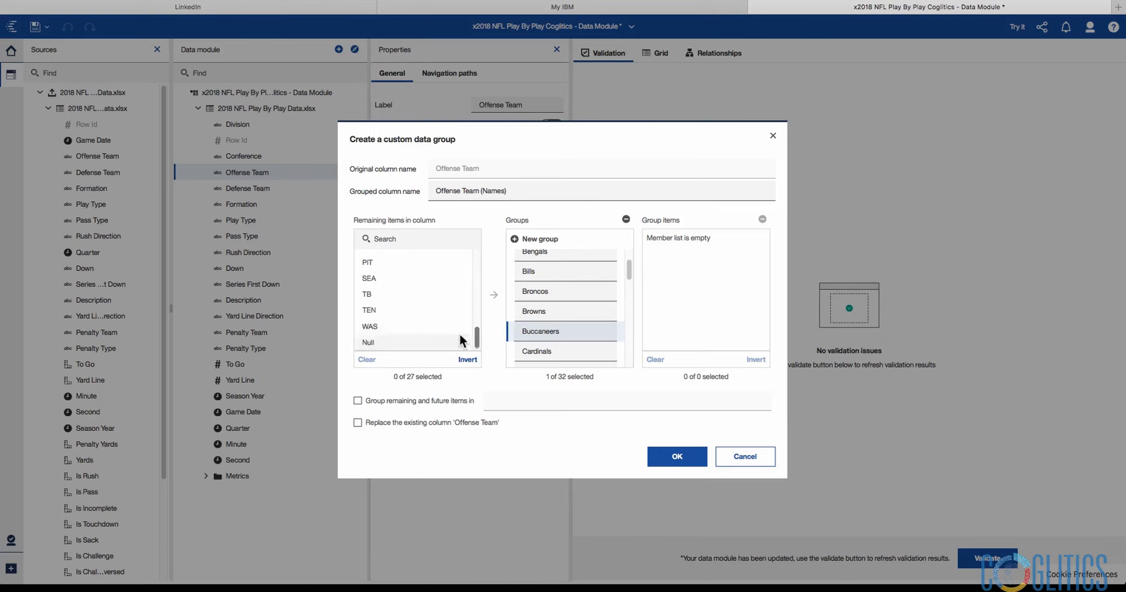
pyautogui.click(403, 294)
pyautogui.click(498, 296)
# - Assign the ARI item to the Cardinals group and the LAC item to the Chargers group
pyautogui.click(537, 351)
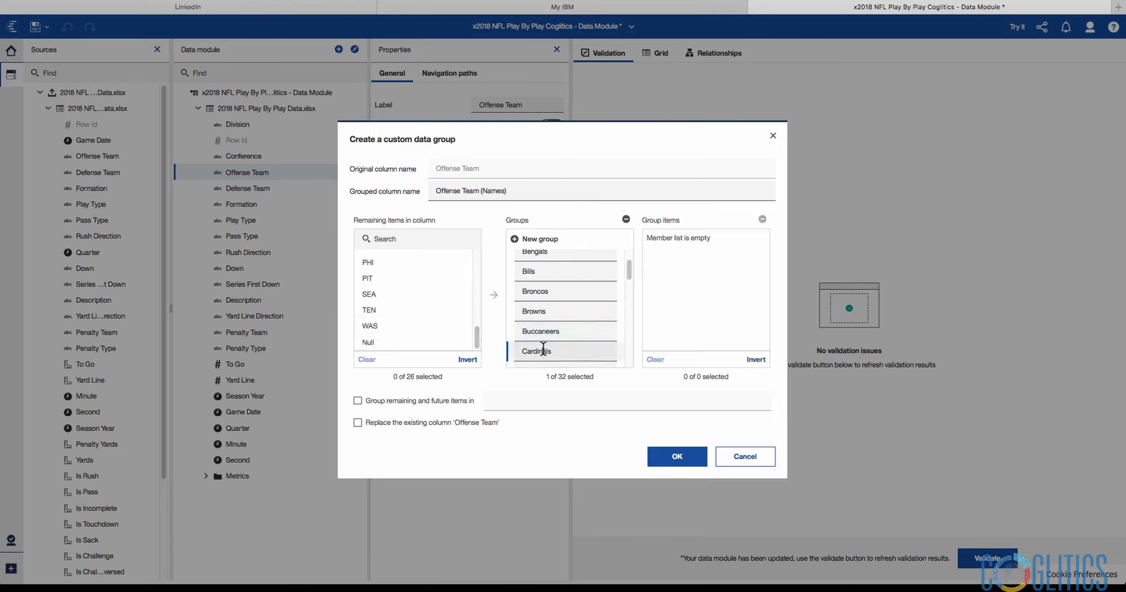
pyautogui.moveTo(475, 338); pyautogui.dragTo(461, 250)
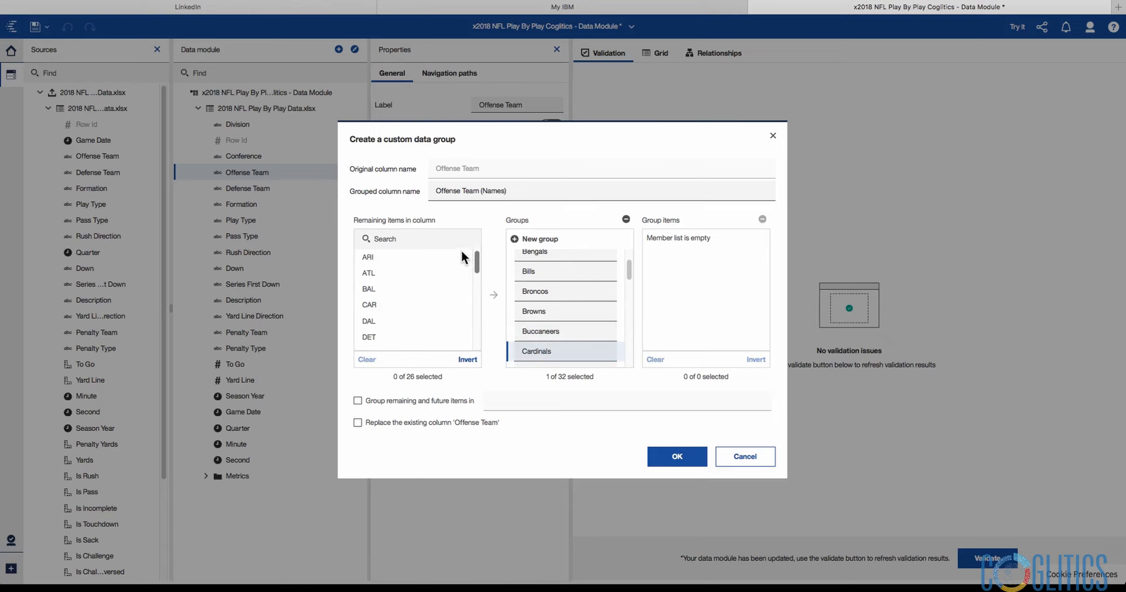
pyautogui.click(383, 259)
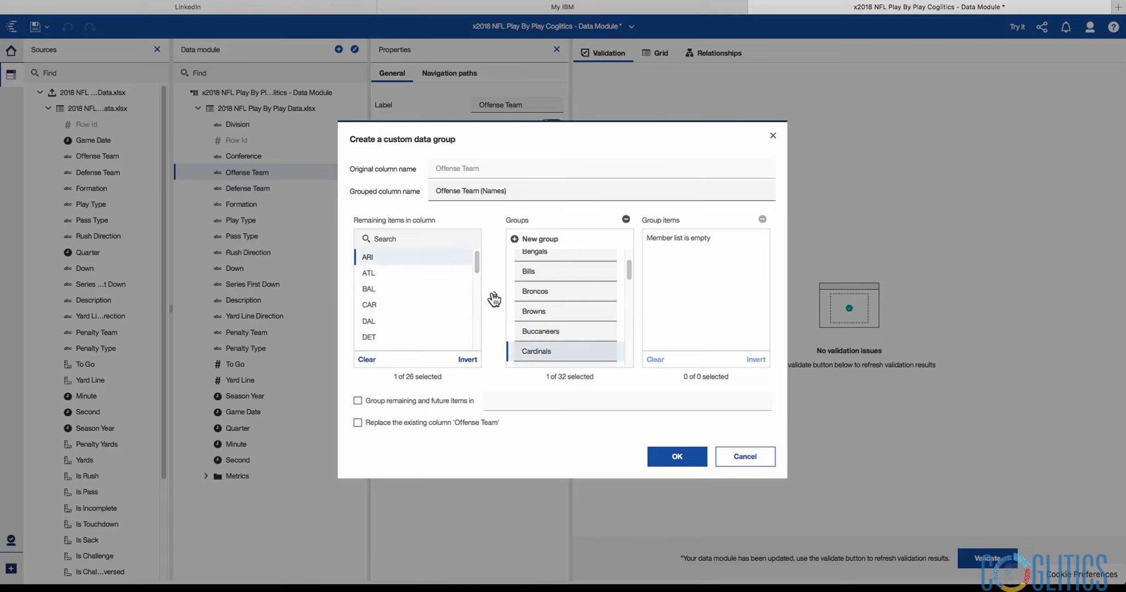
pyautogui.click(493, 295)
pyautogui.moveTo(629, 277); pyautogui.dragTo(631, 285)
pyautogui.click(613, 287)
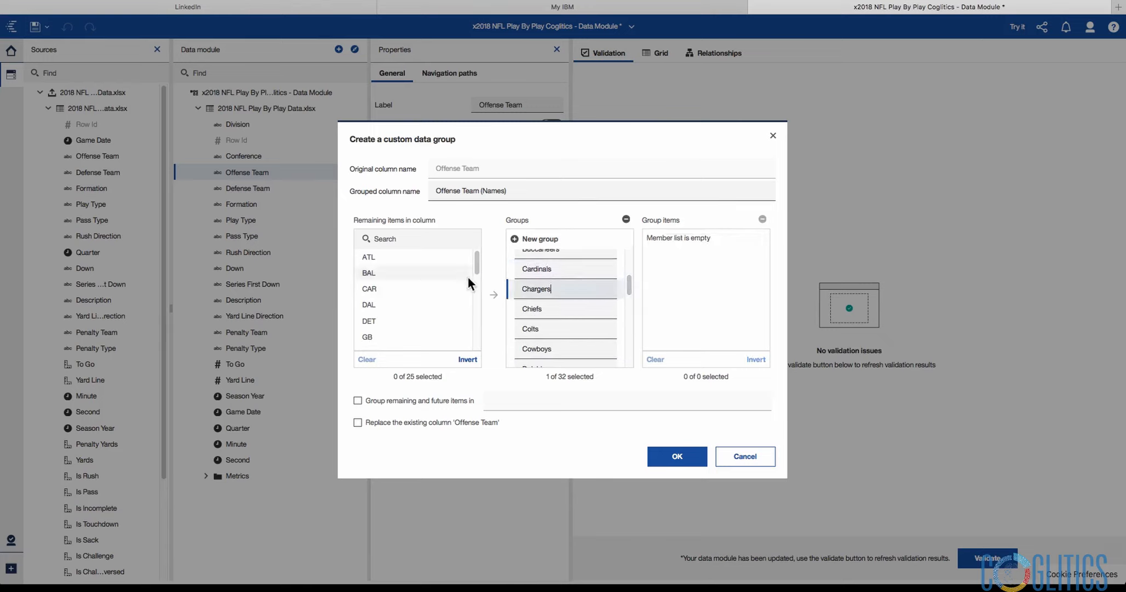
pyautogui.moveTo(474, 260); pyautogui.dragTo(477, 286)
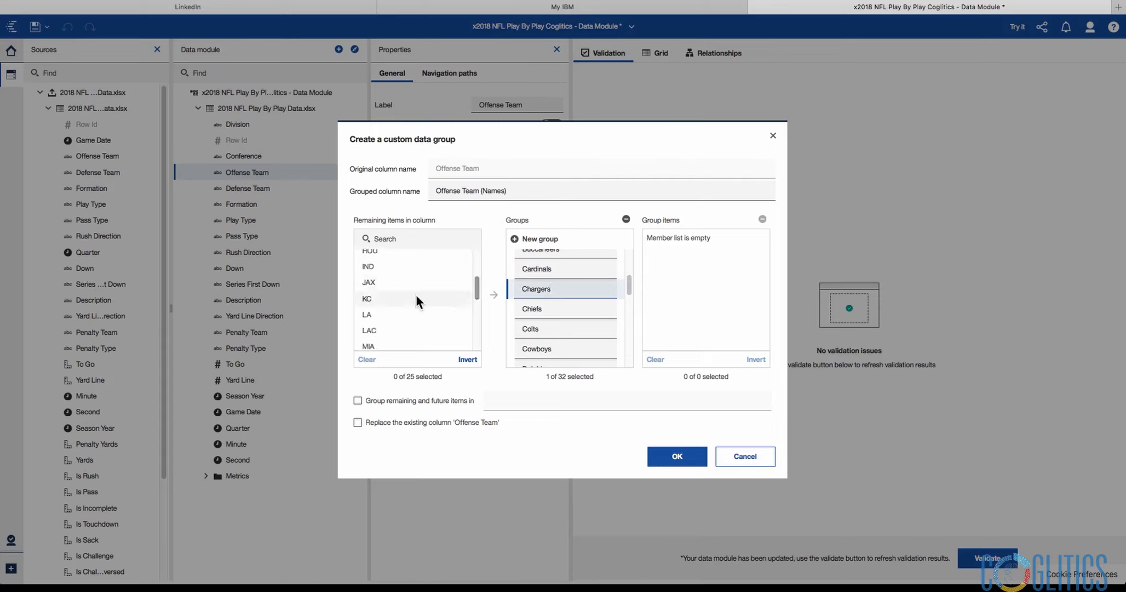
pyautogui.click(398, 330)
pyautogui.click(494, 295)
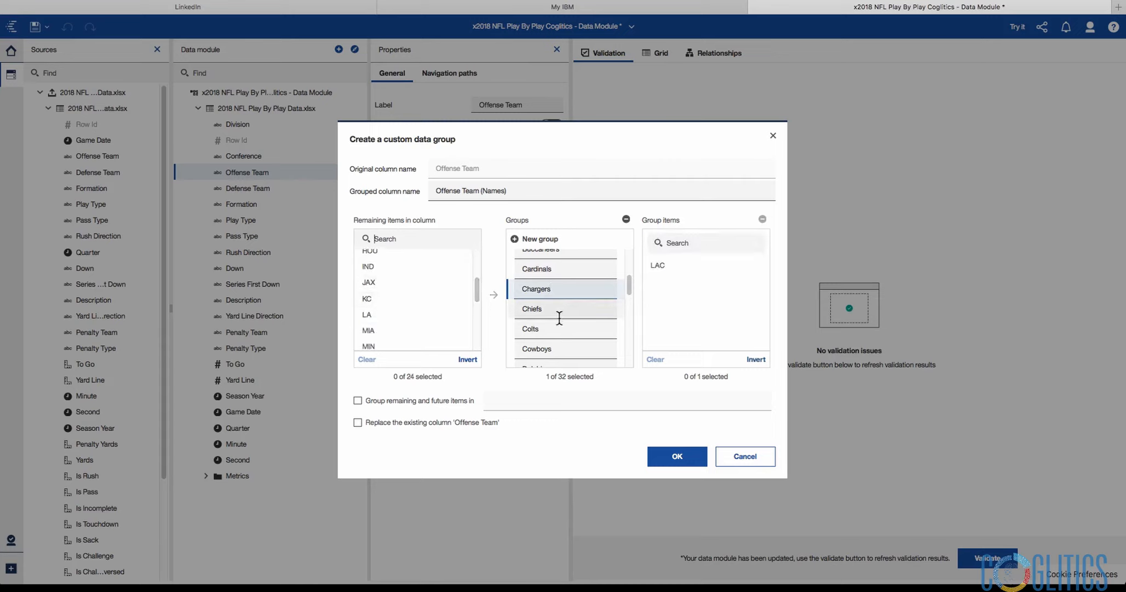
# - Assign the KC item to the Chiefs group and the IND item to the Colts group
pyautogui.click(561, 309)
pyautogui.click(426, 297)
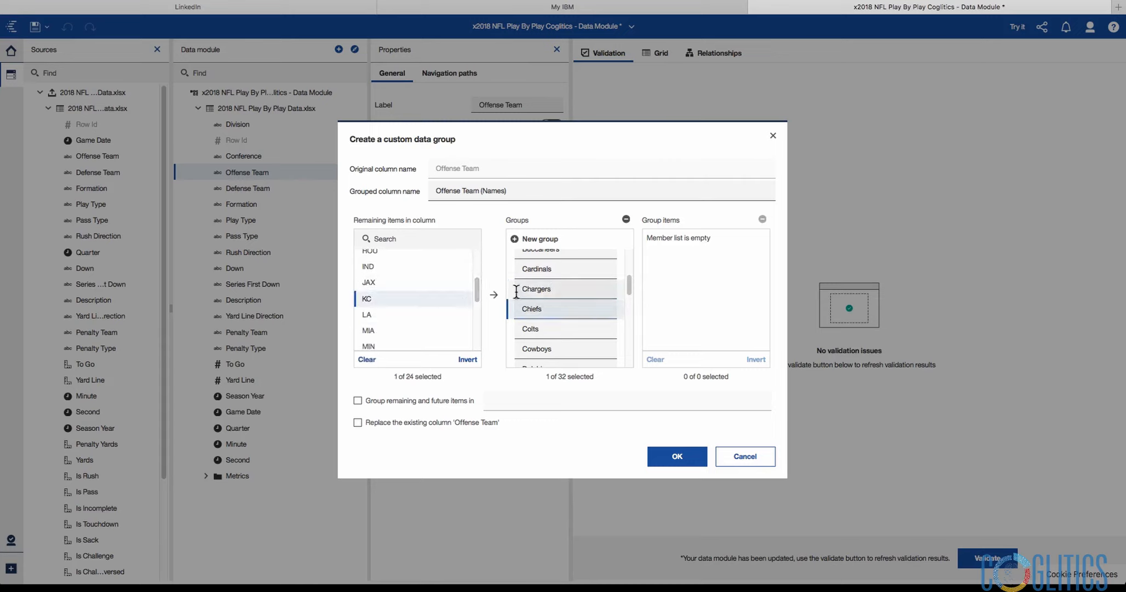
pyautogui.click(494, 294)
pyautogui.click(549, 329)
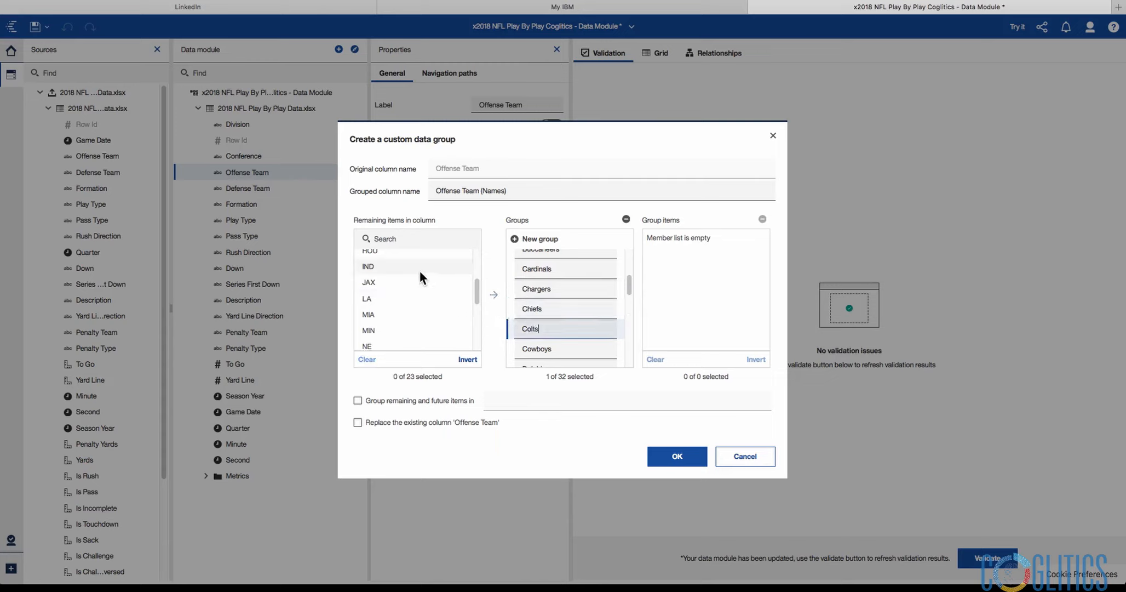
pyautogui.click(416, 267)
pyautogui.click(494, 295)
# - Assign the DAL item to the Cowboys group and the MIA item to the Dolphins group
pyautogui.click(543, 349)
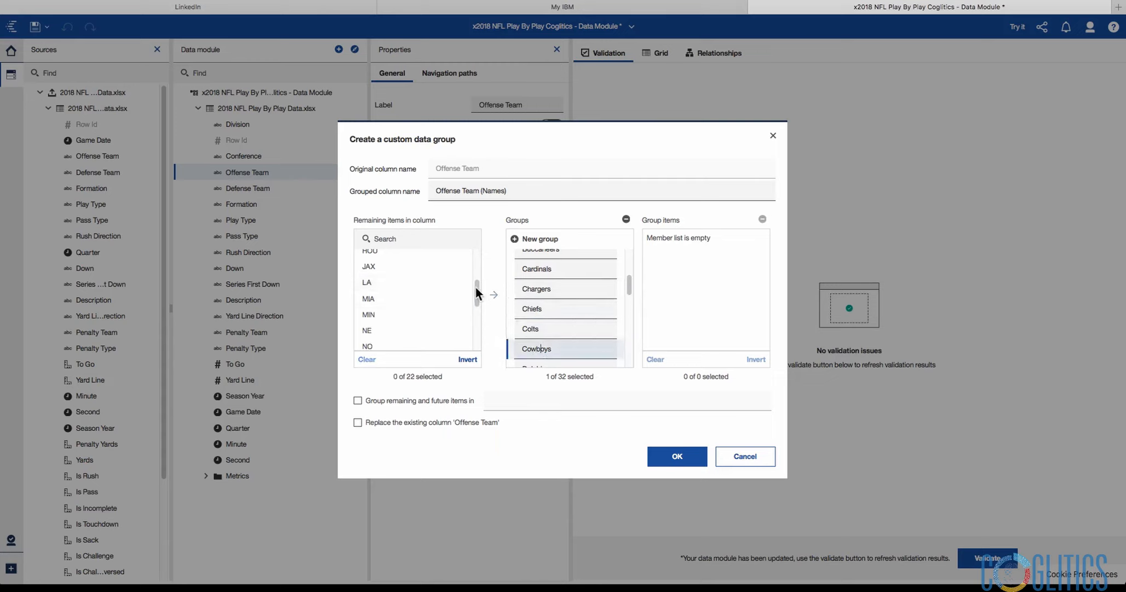
pyautogui.moveTo(477, 290); pyautogui.dragTo(478, 262)
pyautogui.click(397, 299)
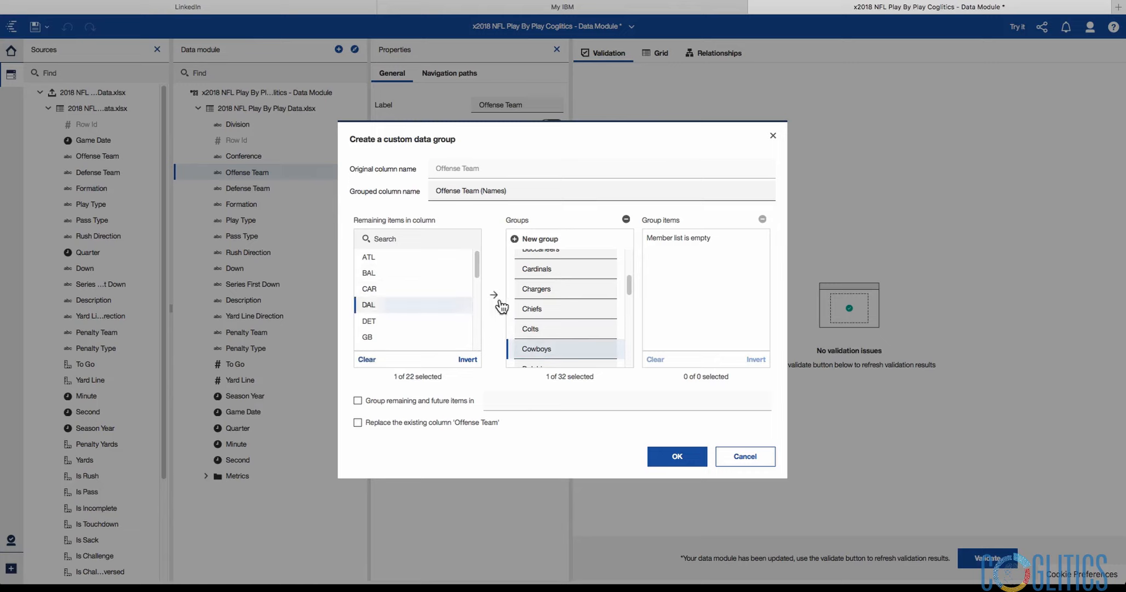
pyautogui.click(494, 294)
pyautogui.scroll(-2, 629, 283)
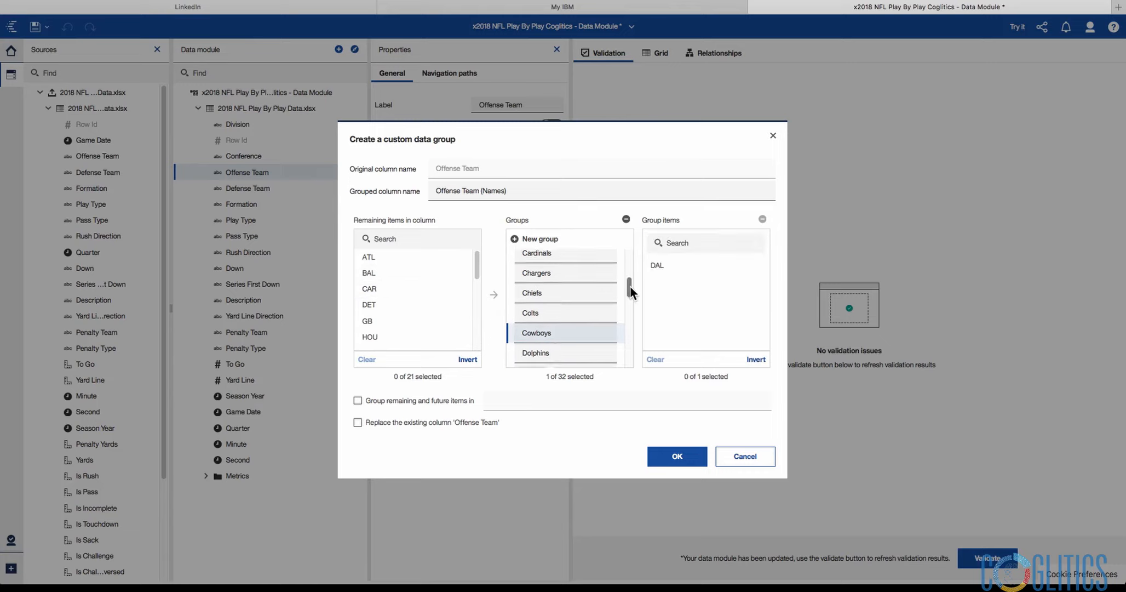
pyautogui.click(585, 296)
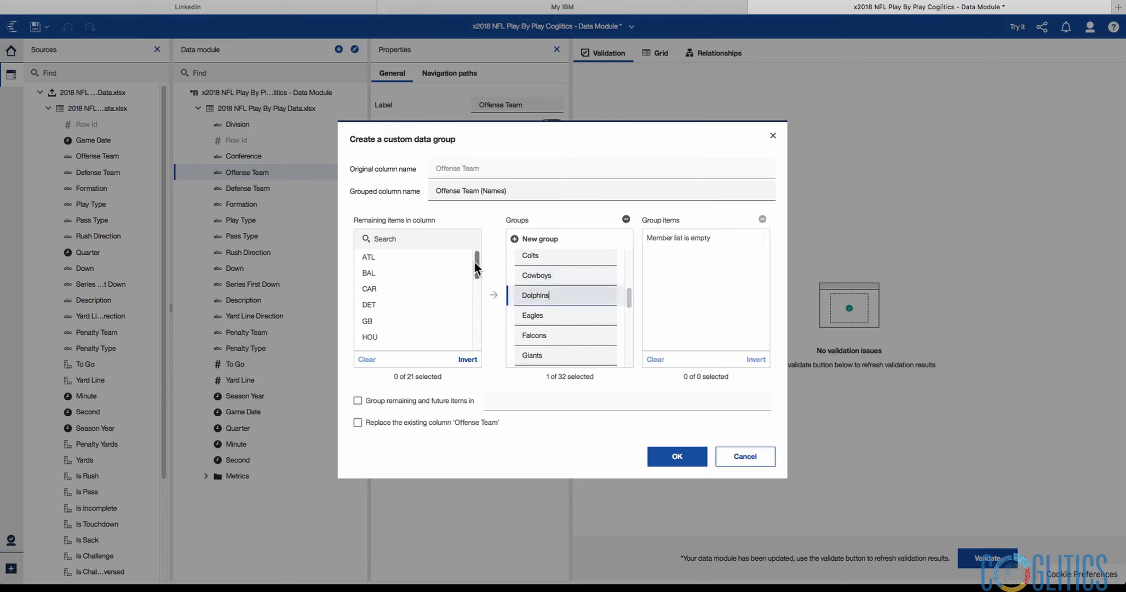
pyautogui.moveTo(475, 261); pyautogui.dragTo(475, 286)
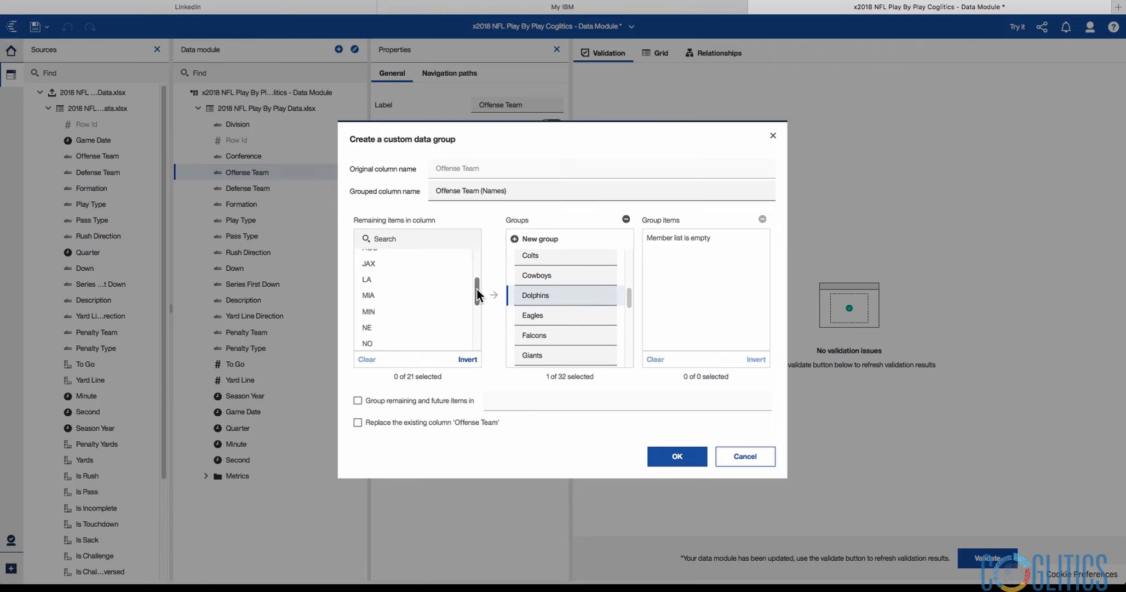
pyautogui.click(387, 295)
pyautogui.click(494, 301)
# - Assign the PHI item to the Eagles group and the ATL item to the Falcons group
pyautogui.click(566, 315)
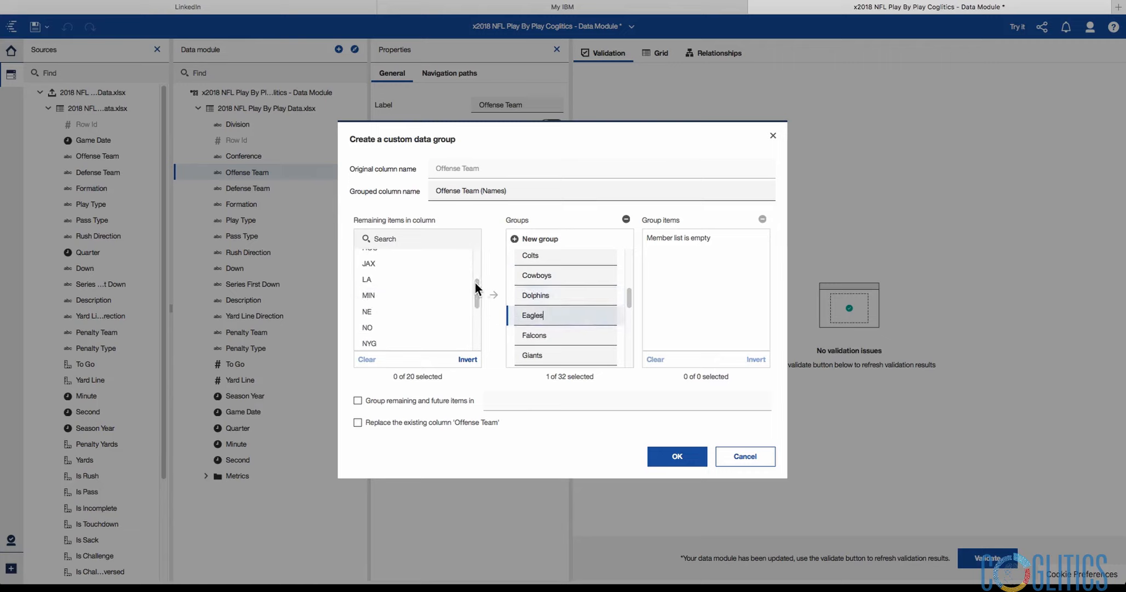
pyautogui.moveTo(477, 288); pyautogui.dragTo(472, 317)
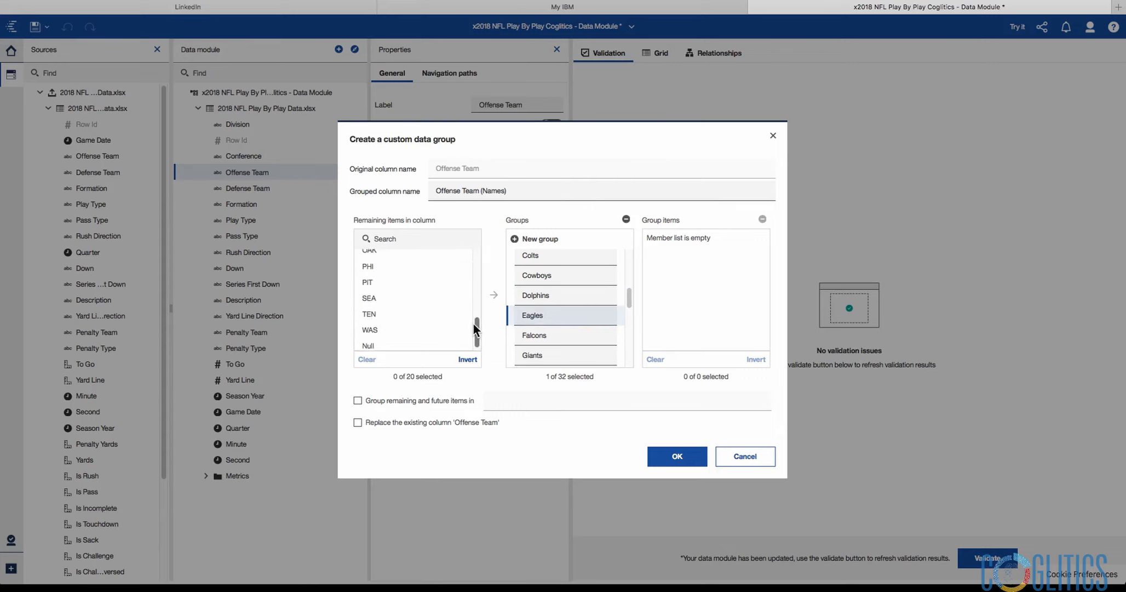
pyautogui.click(392, 262)
pyautogui.click(494, 295)
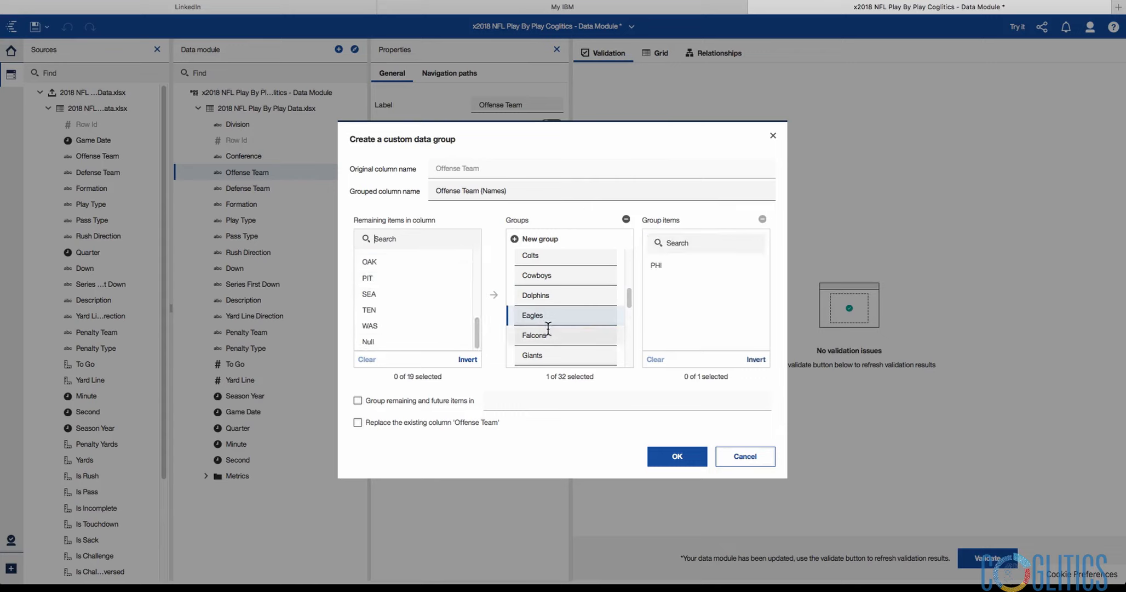
pyautogui.click(548, 335)
pyautogui.moveTo(478, 323); pyautogui.dragTo(471, 258)
pyautogui.click(426, 258)
pyautogui.click(493, 295)
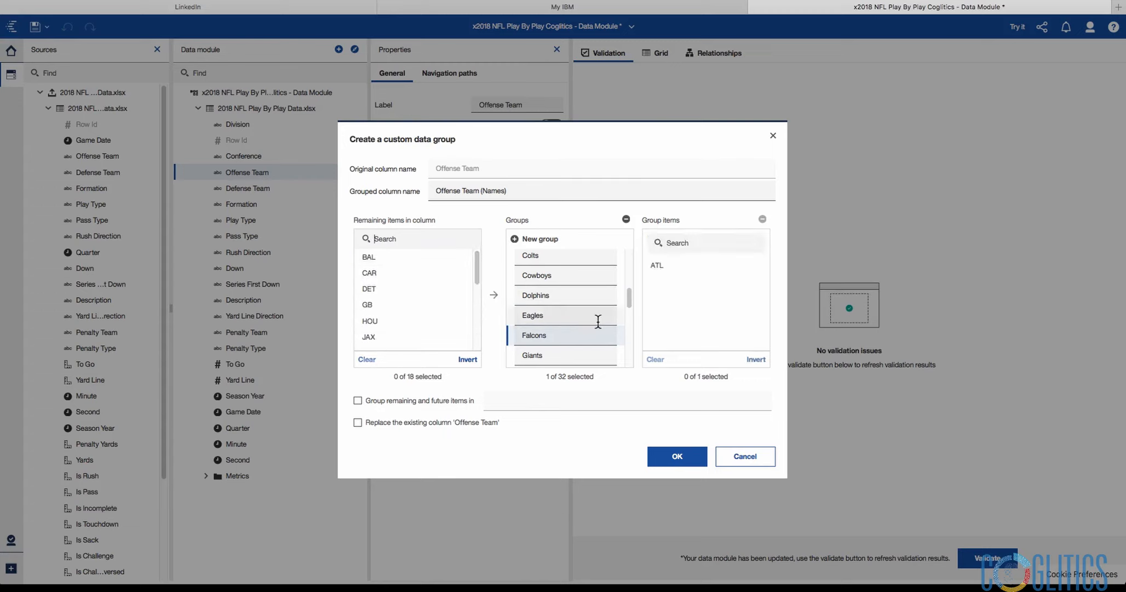
# - Assign the NYG item to the Giants group and the JAX item to the Jaguars group
pyautogui.moveTo(629, 301); pyautogui.dragTo(629, 306)
pyautogui.click(608, 311)
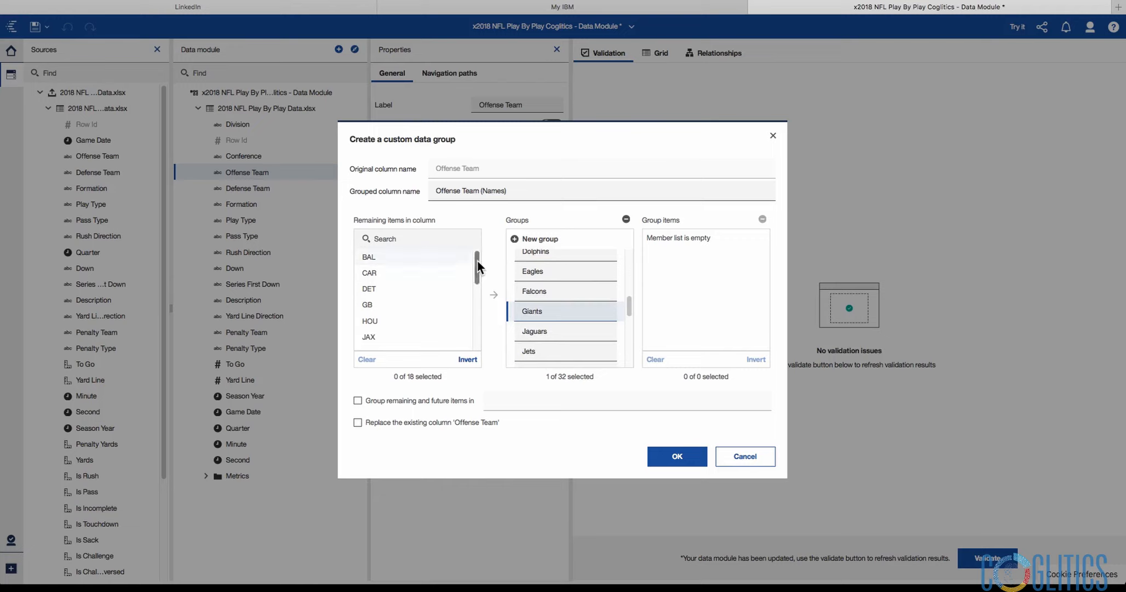
pyautogui.moveTo(478, 268); pyautogui.dragTo(481, 311)
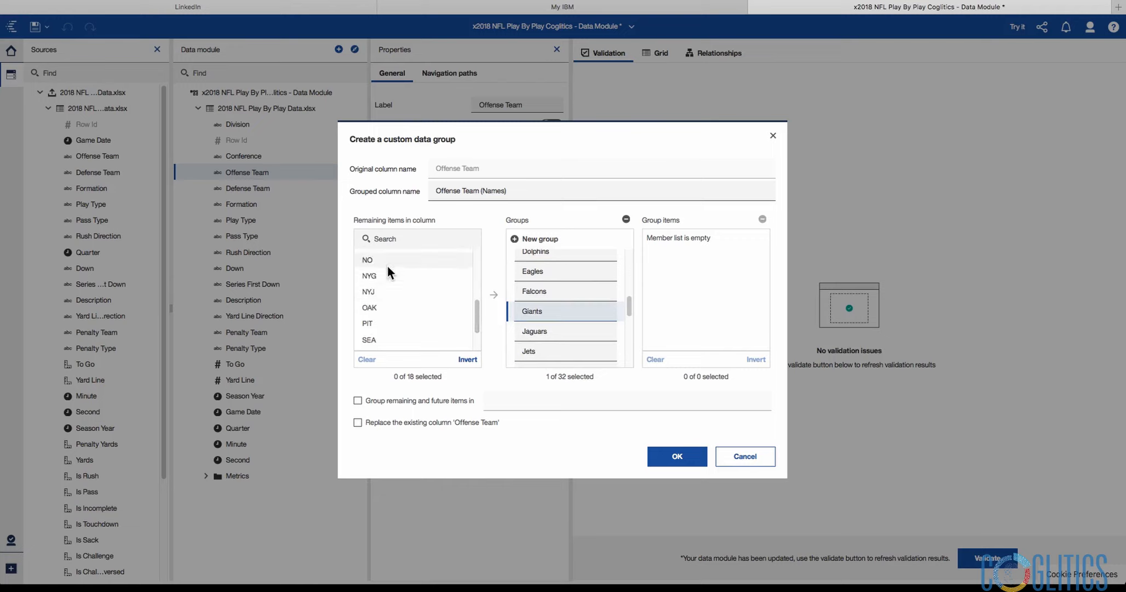
pyautogui.click(387, 274)
pyautogui.click(495, 296)
pyautogui.click(505, 327)
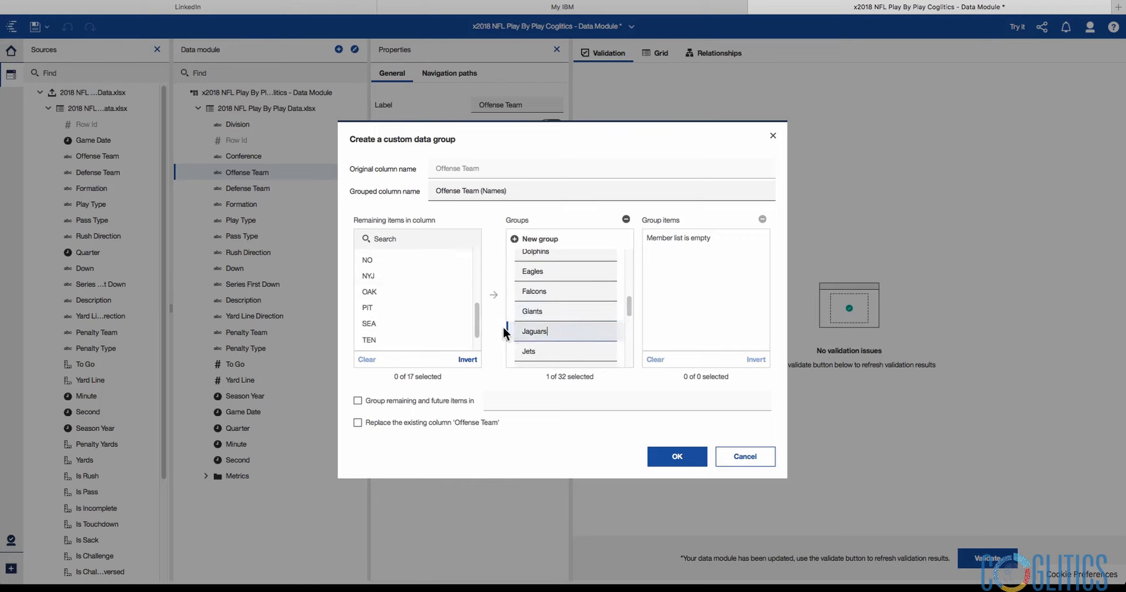
pyautogui.moveTo(477, 311); pyautogui.dragTo(473, 260)
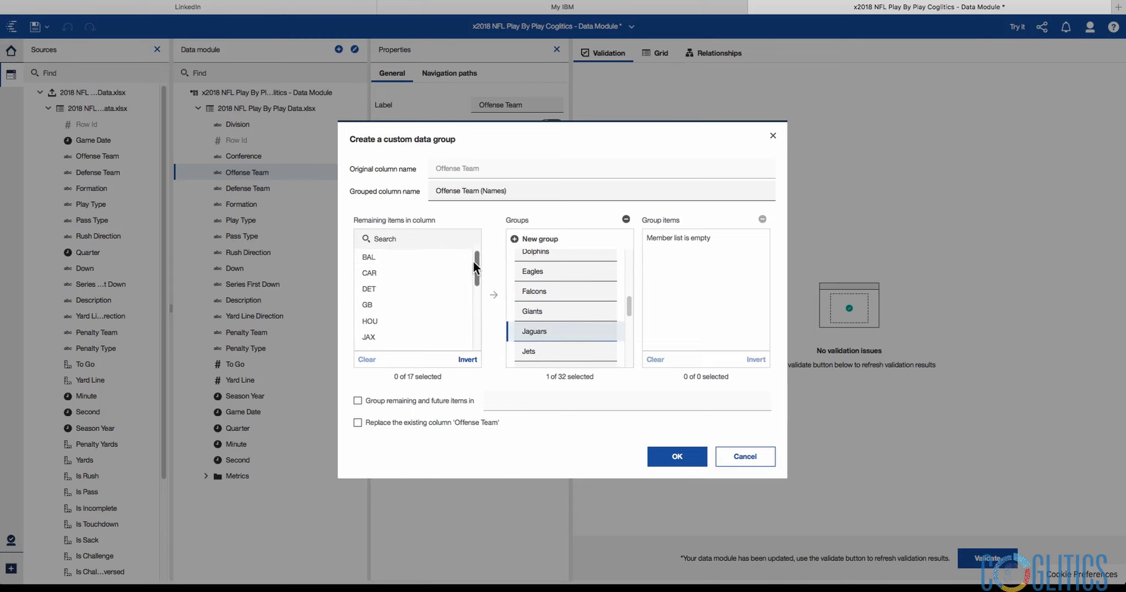
pyautogui.click(415, 337)
pyautogui.click(494, 295)
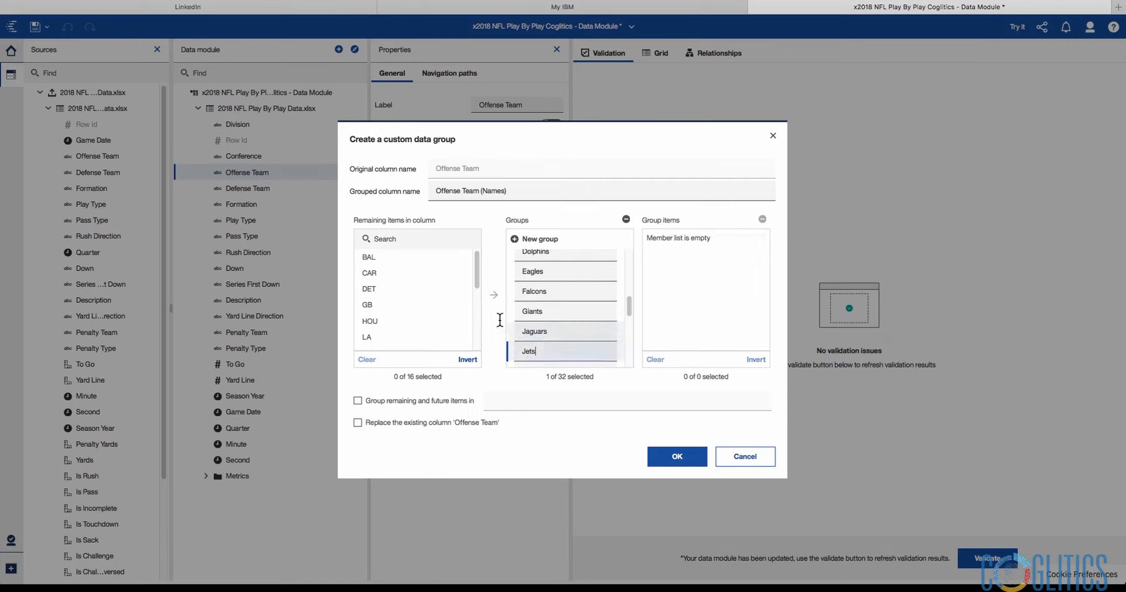
# - Assign the NYJ item to the Jets group and the DET item to the Lions group
pyautogui.moveTo(477, 281); pyautogui.dragTo(473, 311)
pyautogui.click(424, 304)
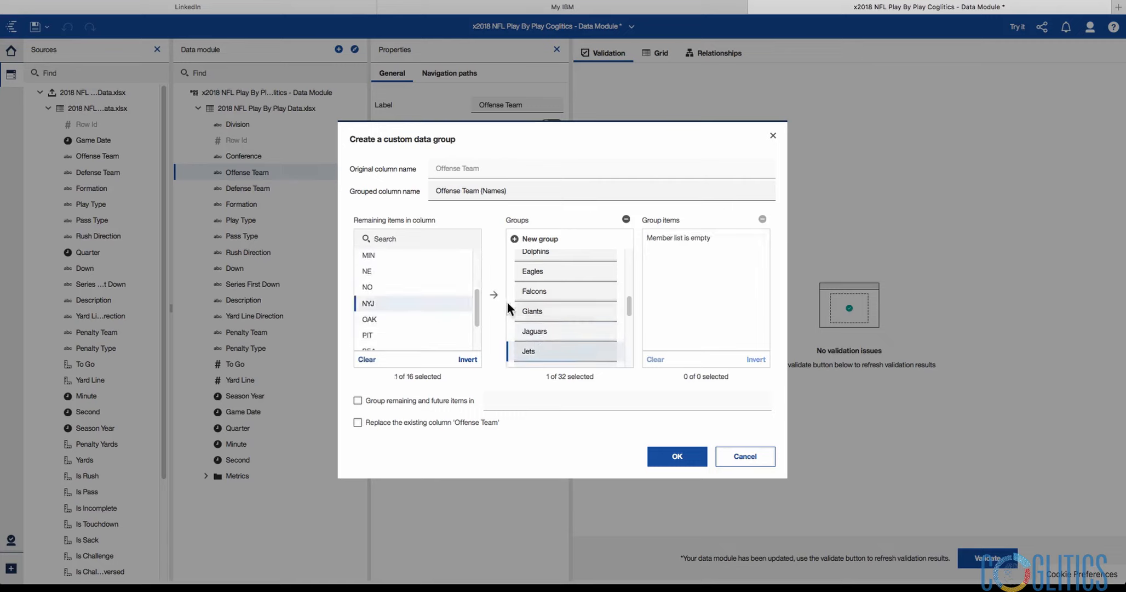
pyautogui.click(498, 301)
pyautogui.moveTo(630, 304); pyautogui.dragTo(630, 315)
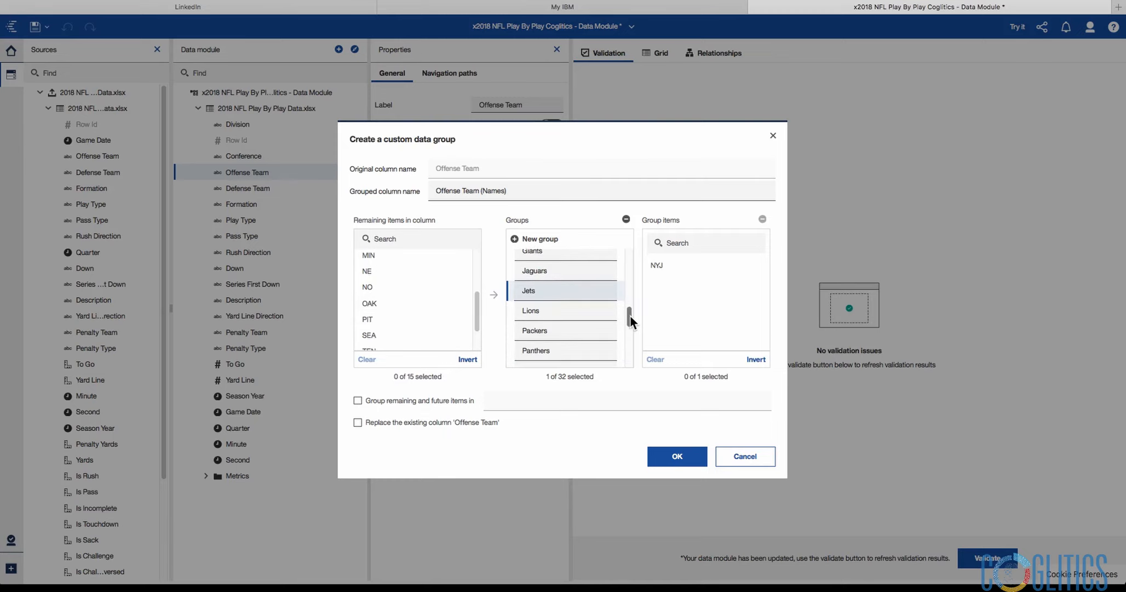
pyautogui.click(573, 311)
pyautogui.moveTo(471, 296); pyautogui.dragTo(470, 255)
pyautogui.click(408, 287)
pyautogui.click(494, 295)
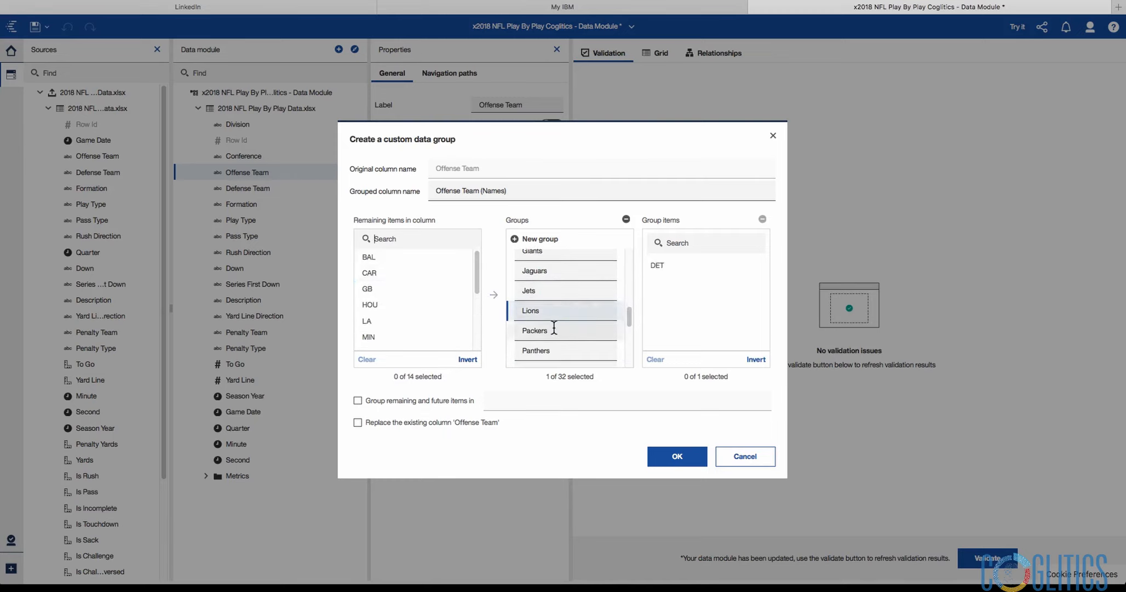
# - Assign the GB item to the Packers group and the CAR item to the Panthers group
pyautogui.click(553, 330)
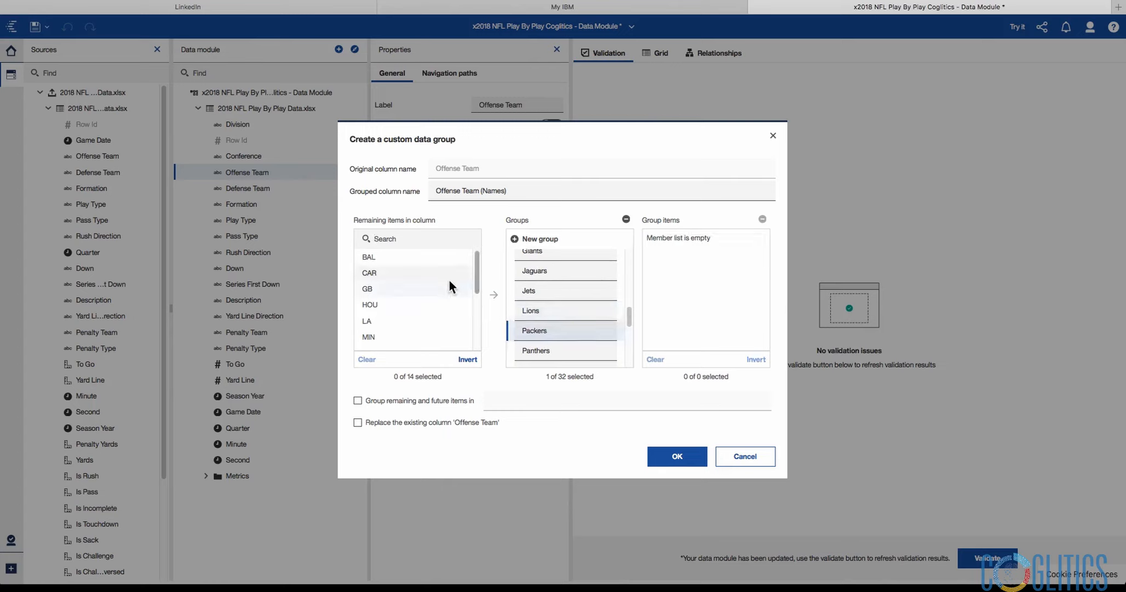
pyautogui.click(460, 289)
pyautogui.click(495, 296)
pyautogui.moveTo(629, 319); pyautogui.dragTo(629, 323)
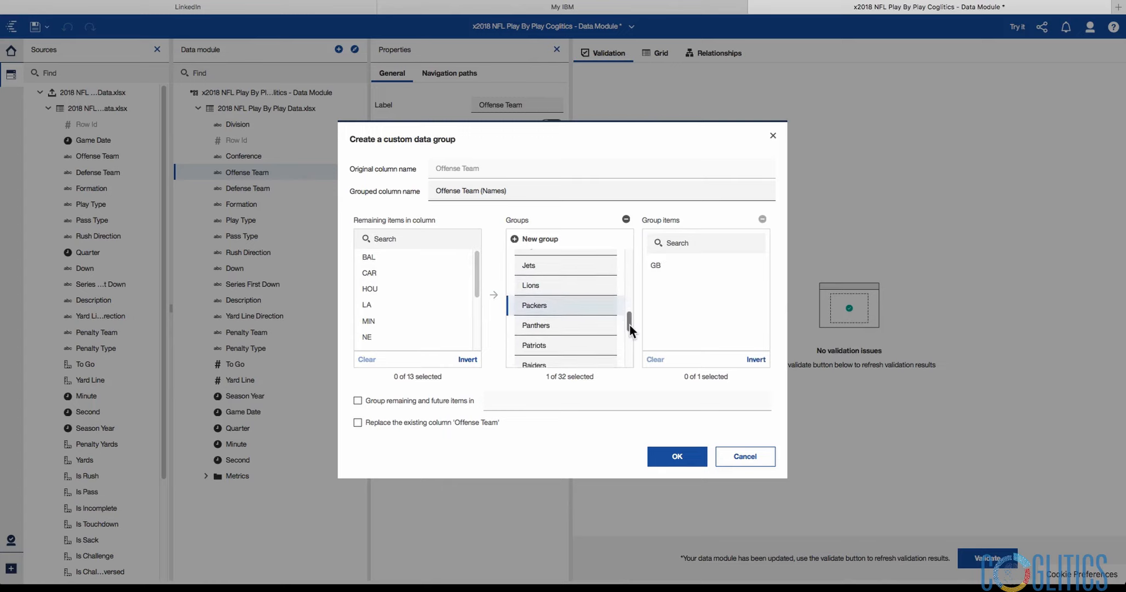
pyautogui.click(593, 321)
pyautogui.moveTo(476, 272)
pyautogui.mouseDown()
pyautogui.moveTo(480, 331)
pyautogui.moveTo(476, 253)
pyautogui.moveTo(473, 323)
pyautogui.moveTo(470, 263)
pyautogui.mouseUp()
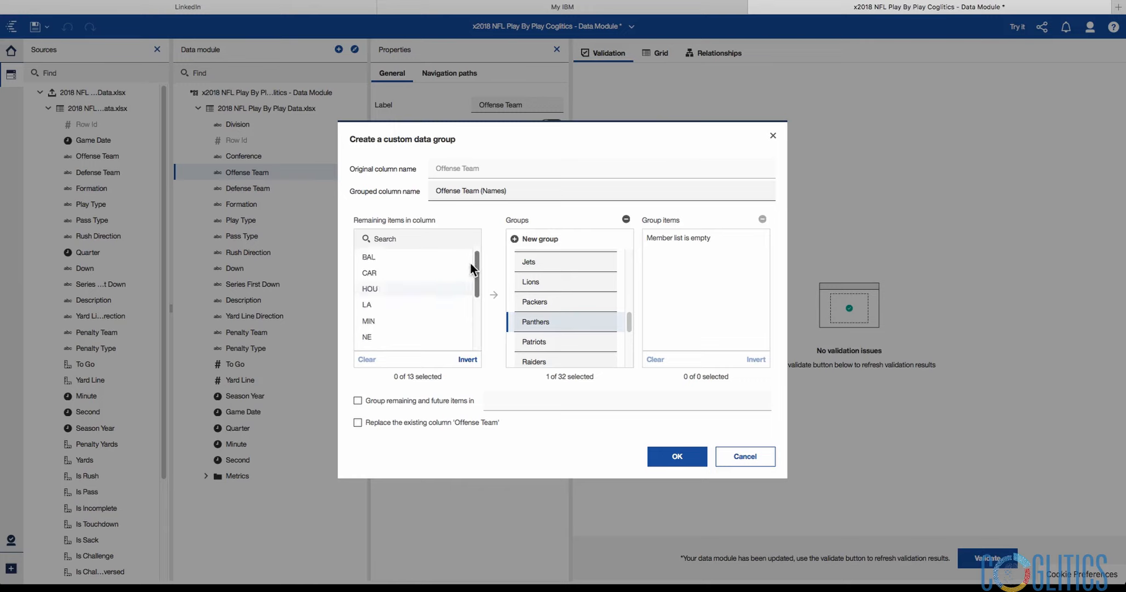
pyautogui.click(431, 272)
pyautogui.click(492, 296)
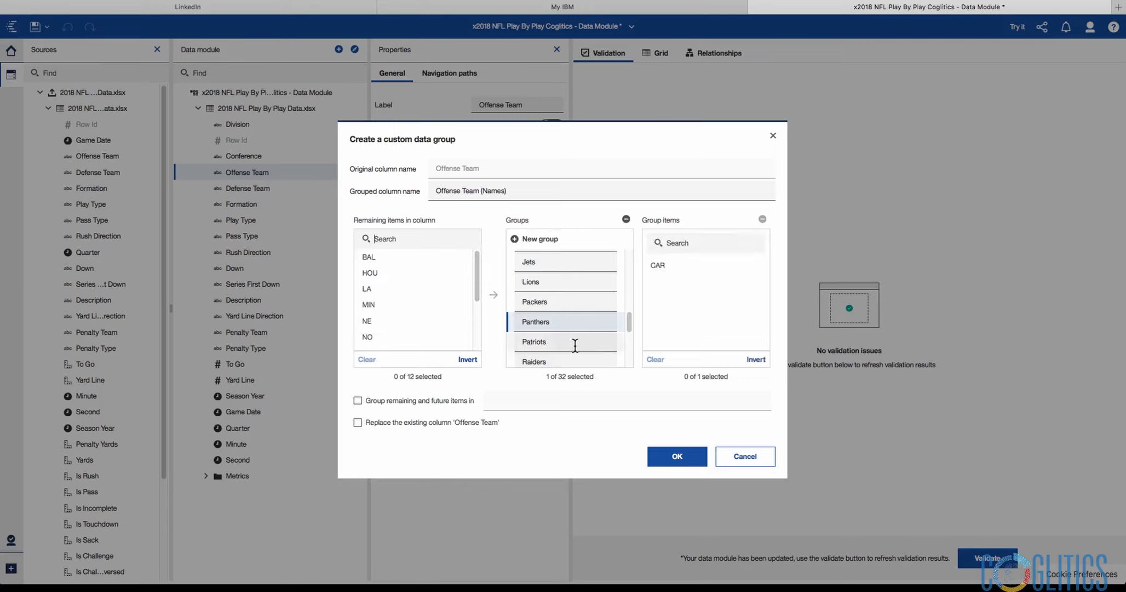
# - Assign the NE item to the Patriots group and the OAK item to the Raiders group
pyautogui.click(573, 337)
pyautogui.moveTo(478, 278)
pyautogui.mouseDown()
pyautogui.moveTo(480, 322)
pyautogui.moveTo(480, 258)
pyautogui.mouseUp()
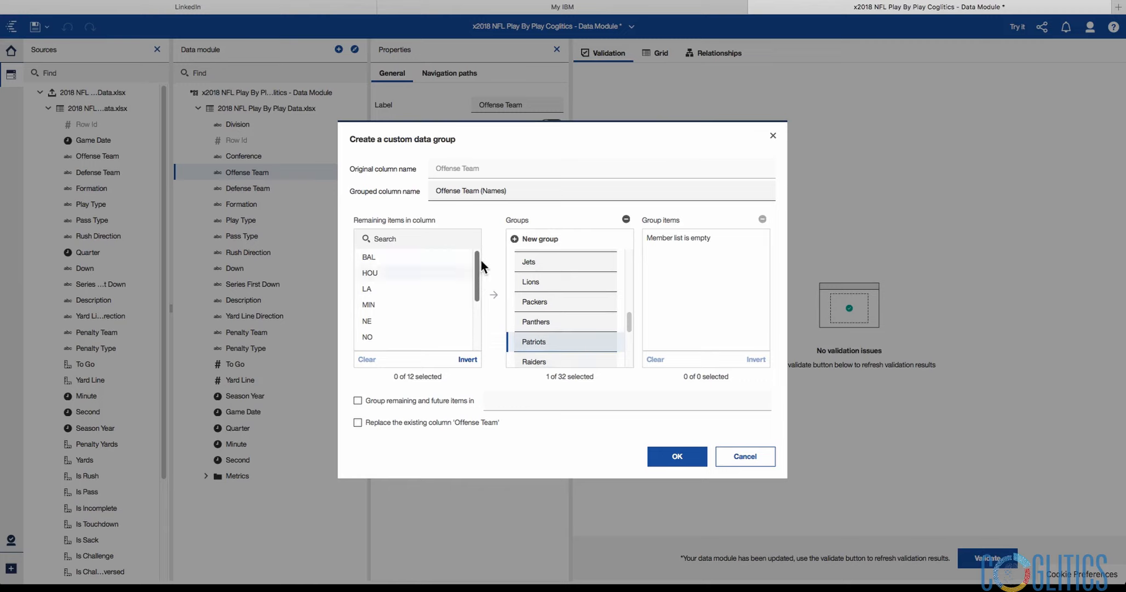
pyautogui.click(428, 319)
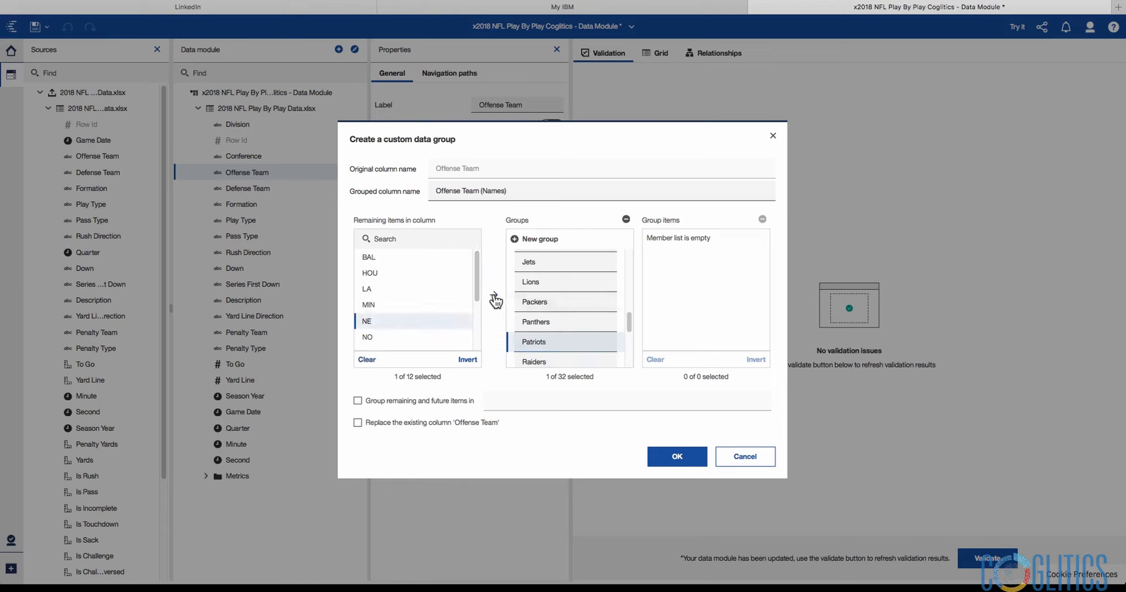
pyautogui.click(495, 295)
pyautogui.scroll(-1, 630, 326)
pyautogui.moveTo(630, 326); pyautogui.dragTo(631, 332)
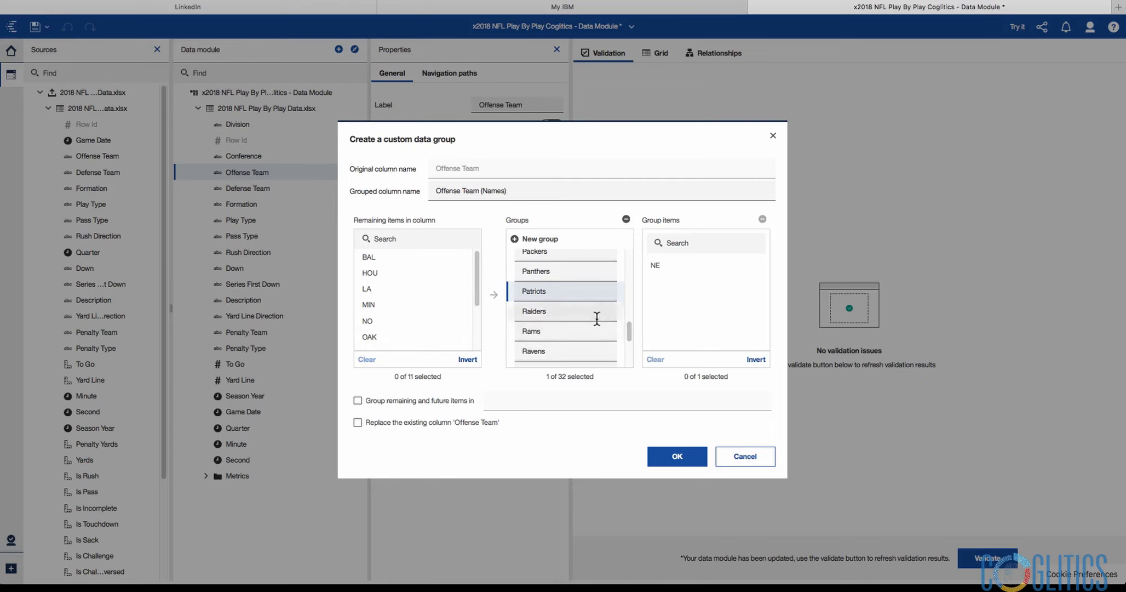
pyautogui.click(550, 311)
pyautogui.moveTo(474, 272)
pyautogui.mouseDown()
pyautogui.moveTo(479, 312)
pyautogui.moveTo(478, 254)
pyautogui.moveTo(478, 282)
pyautogui.mouseUp()
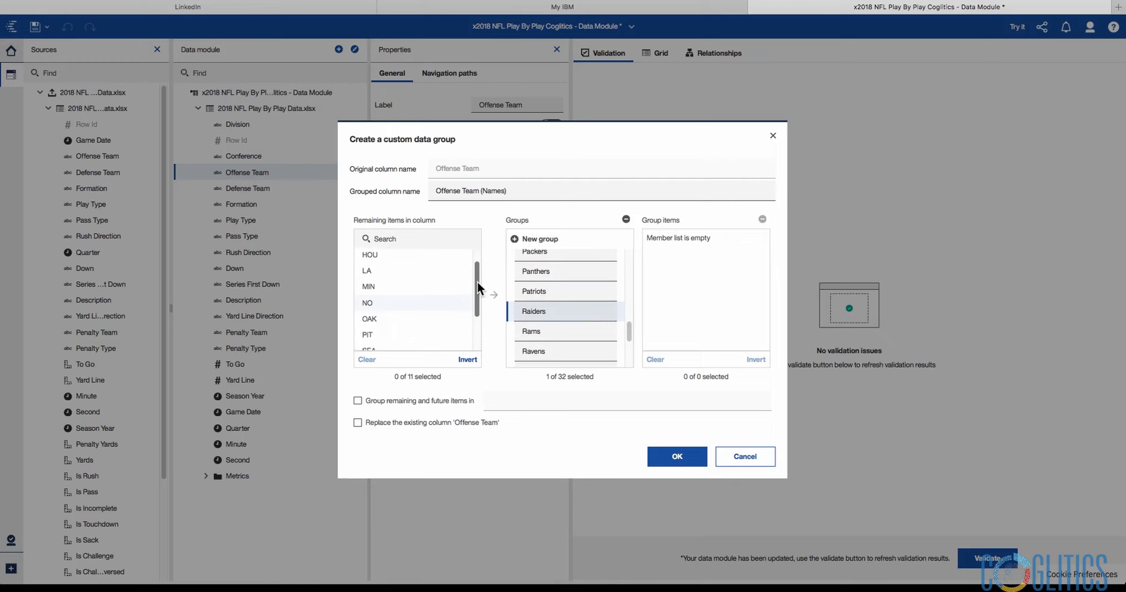
pyautogui.click(453, 311)
pyautogui.click(495, 296)
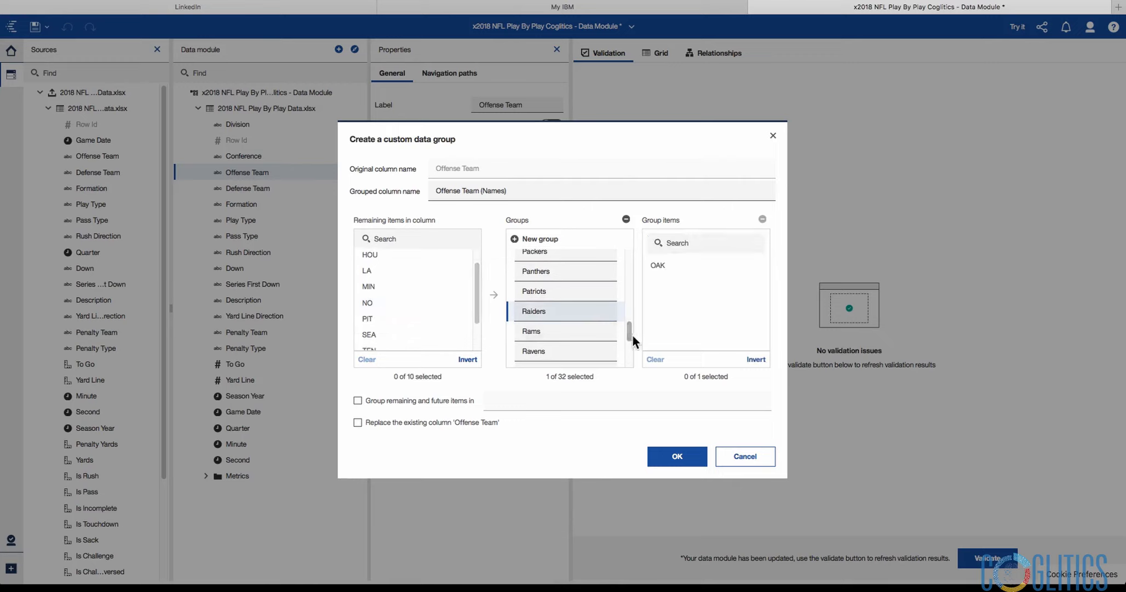
# - Assign the LA item to the Rams group and the BAL item to the Ravens group
pyautogui.scroll(-1, 632, 333)
pyautogui.click(580, 316)
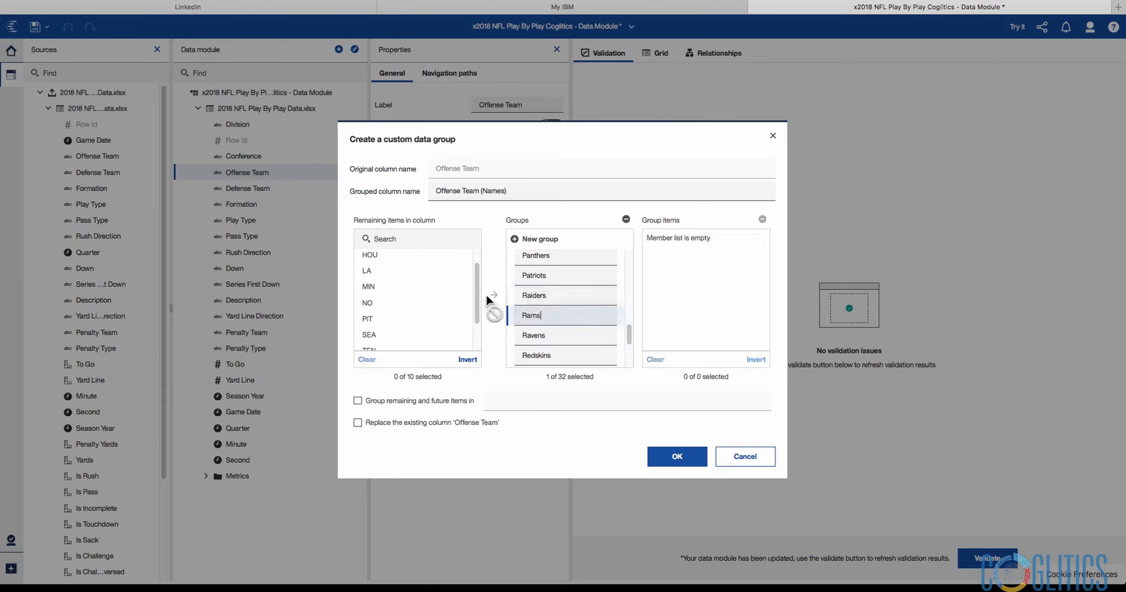
pyautogui.moveTo(476, 284); pyautogui.dragTo(471, 267)
pyautogui.click(411, 290)
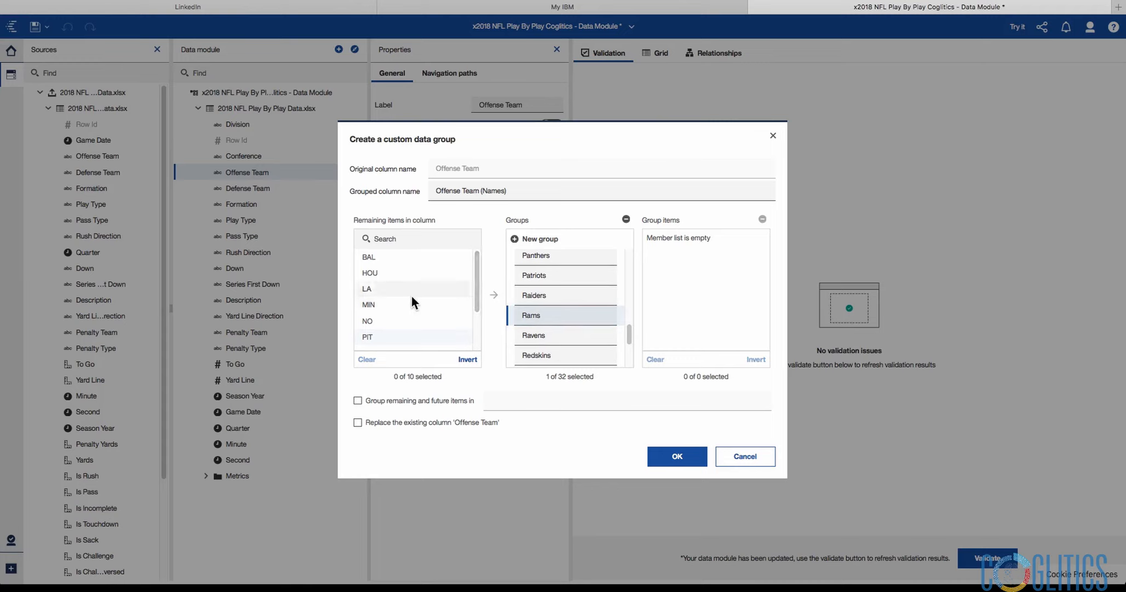
pyautogui.click(493, 299)
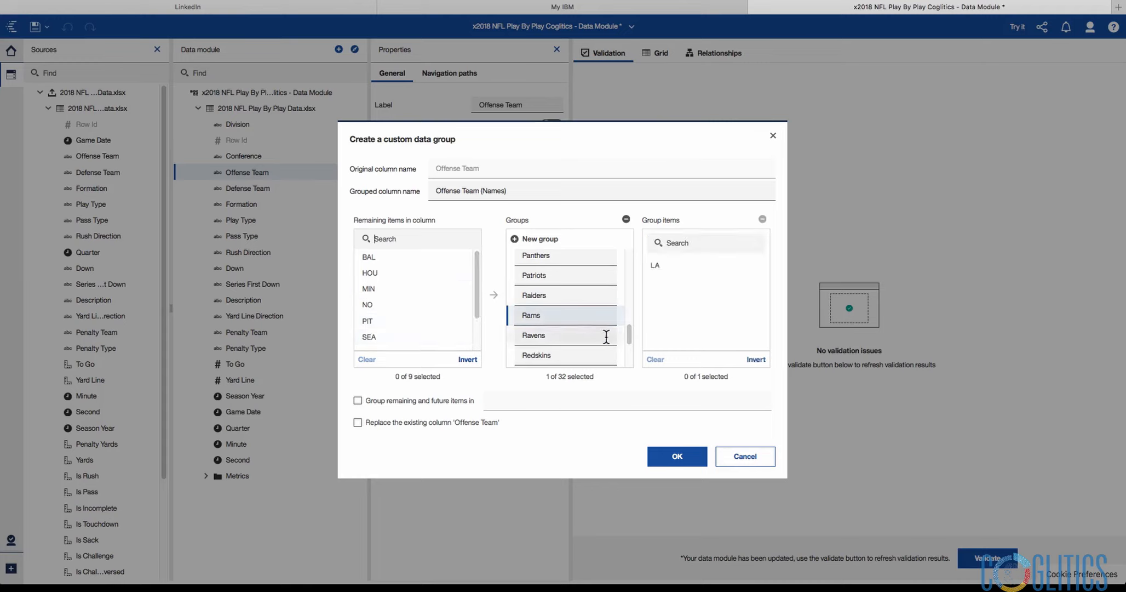
pyautogui.moveTo(628, 335); pyautogui.dragTo(629, 345)
pyautogui.click(582, 290)
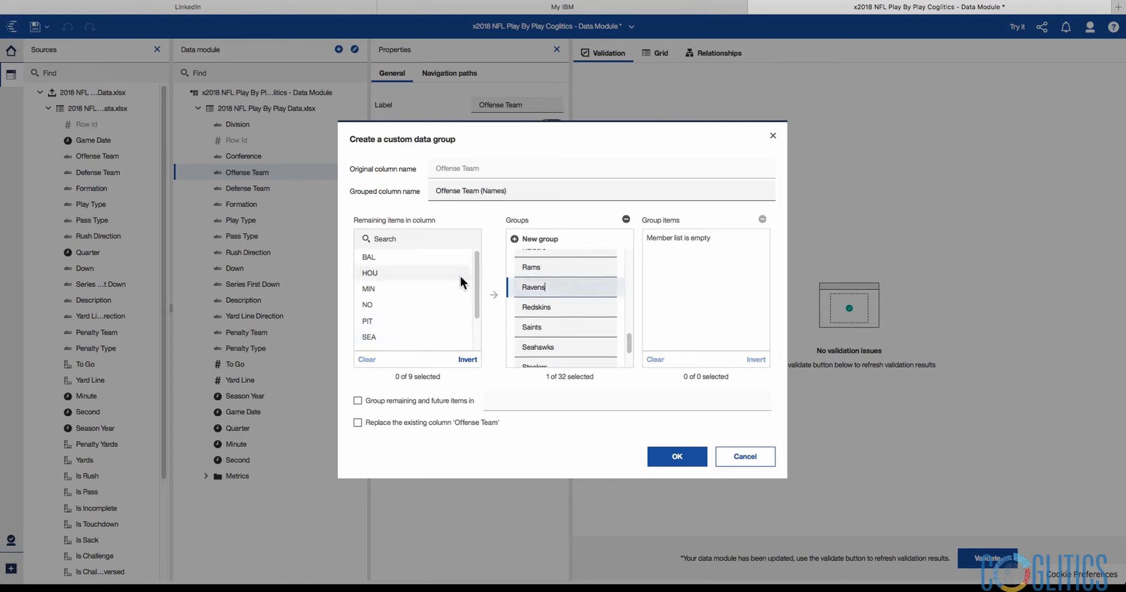
pyautogui.click(437, 255)
pyautogui.click(496, 298)
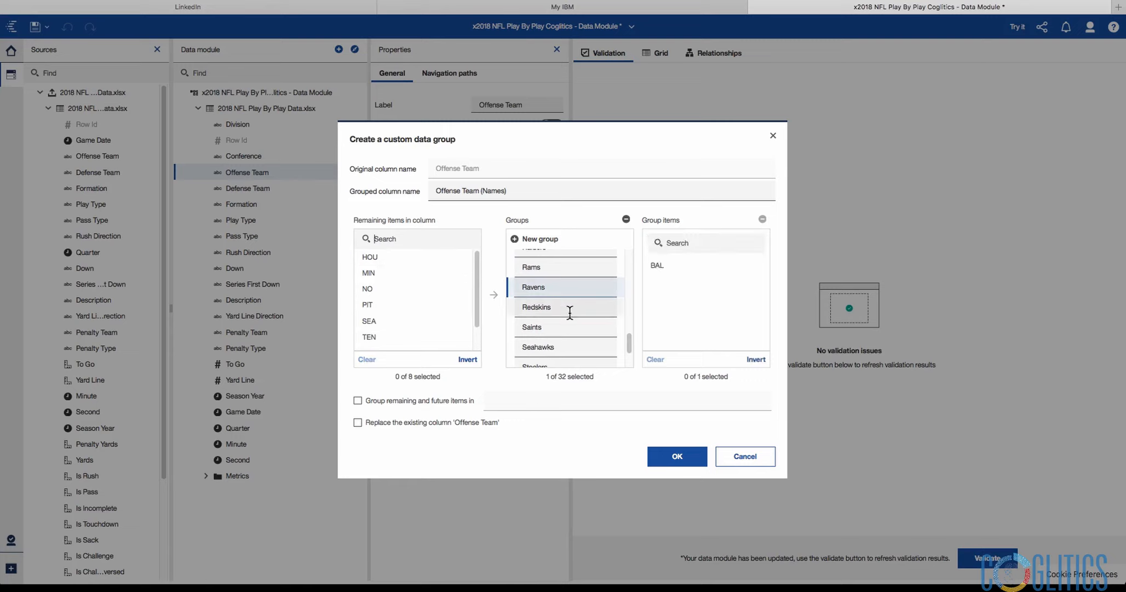
# - Assign the WAS item to the Redskins group and the NO item to the Saints group
pyautogui.click(567, 308)
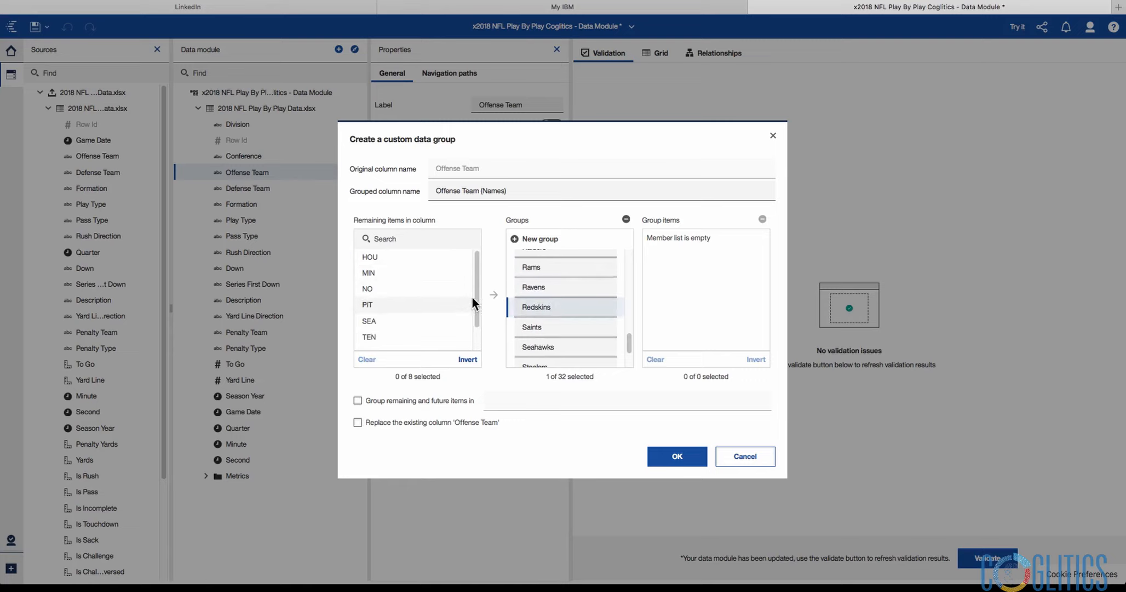
pyautogui.scroll(-2, 460, 312)
pyautogui.click(450, 325)
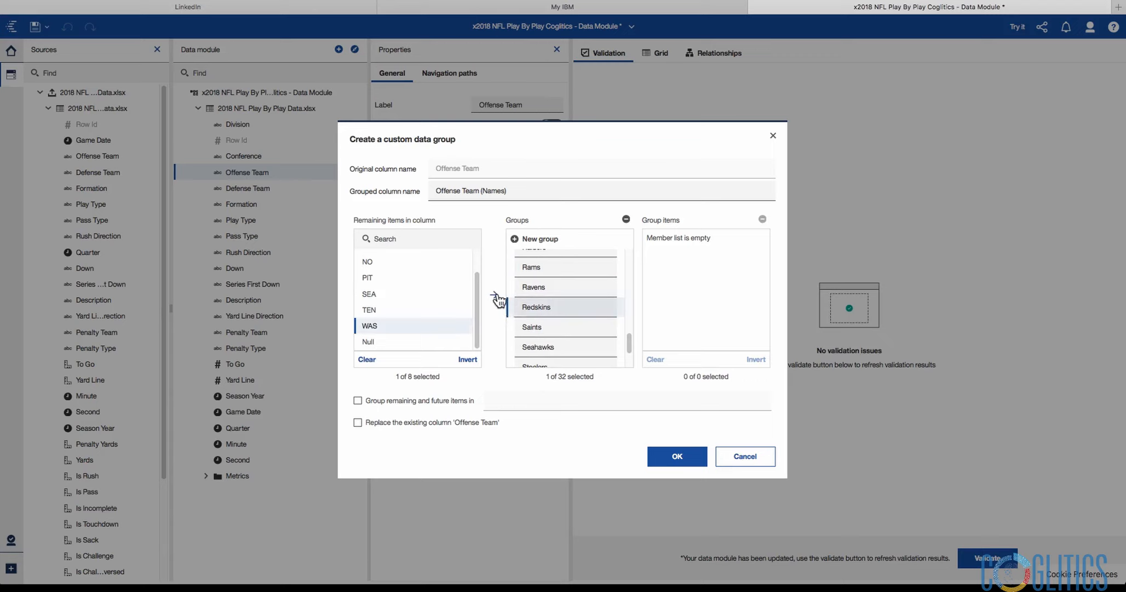
pyautogui.click(494, 295)
pyautogui.click(567, 327)
pyautogui.click(430, 279)
pyautogui.click(493, 295)
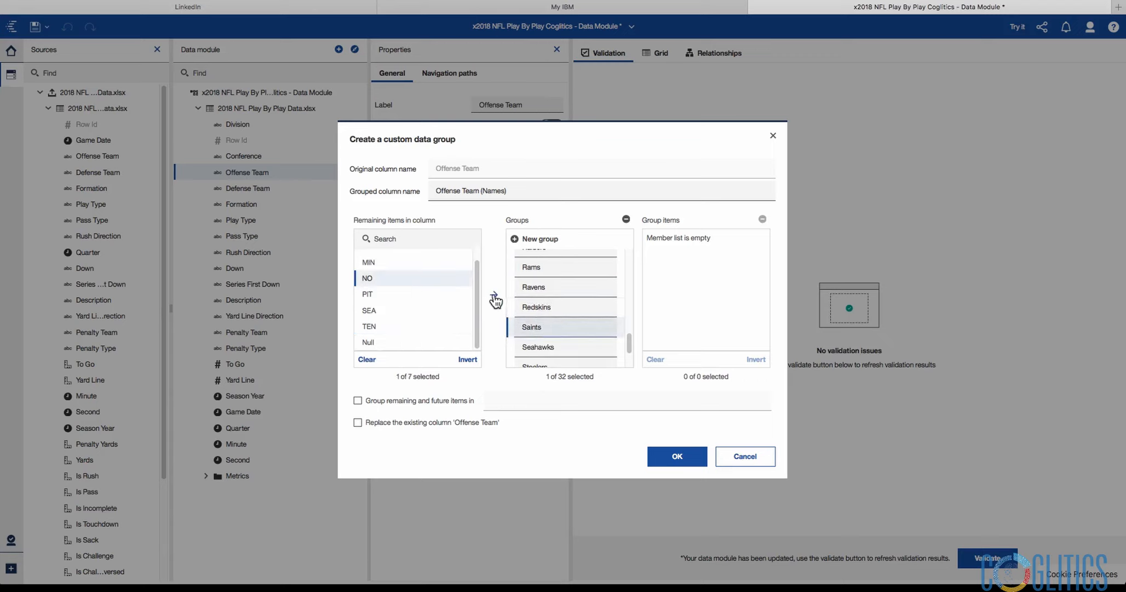
# - Assign the SEA item to the Seahawks group and the PIT item to the Steelers group
pyautogui.click(567, 346)
pyautogui.click(459, 305)
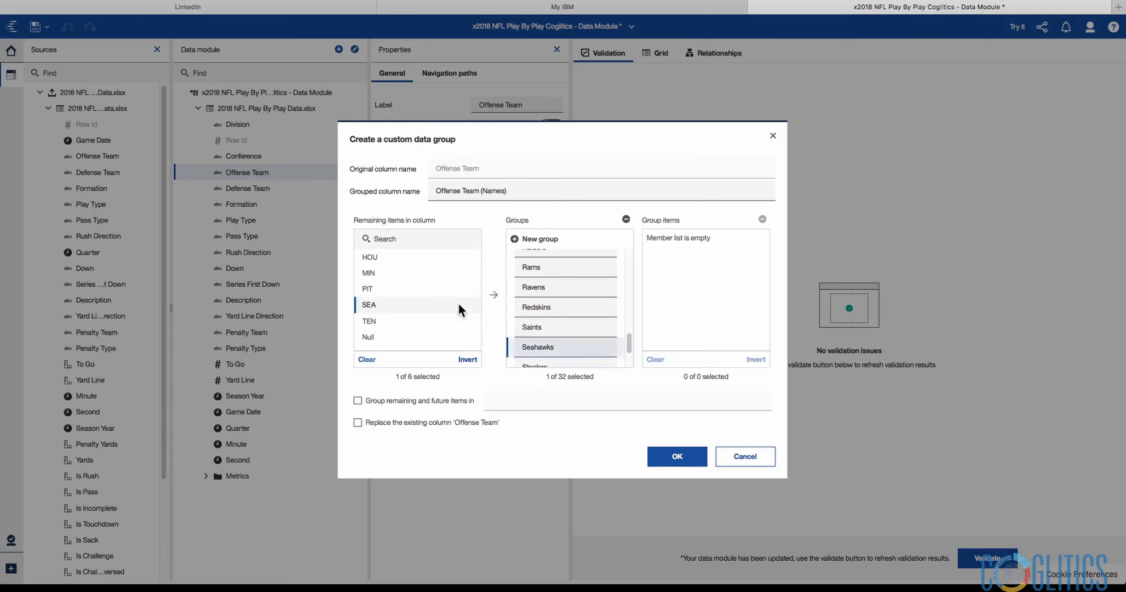
pyautogui.click(495, 298)
pyautogui.moveTo(632, 347); pyautogui.dragTo(633, 361)
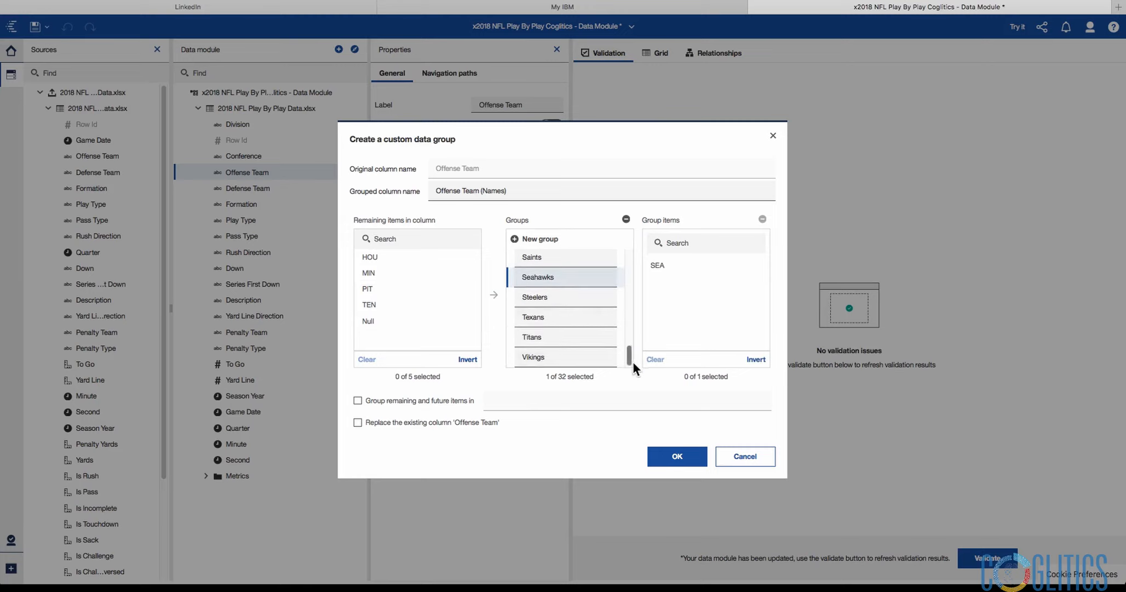
pyautogui.click(572, 301)
pyautogui.click(388, 287)
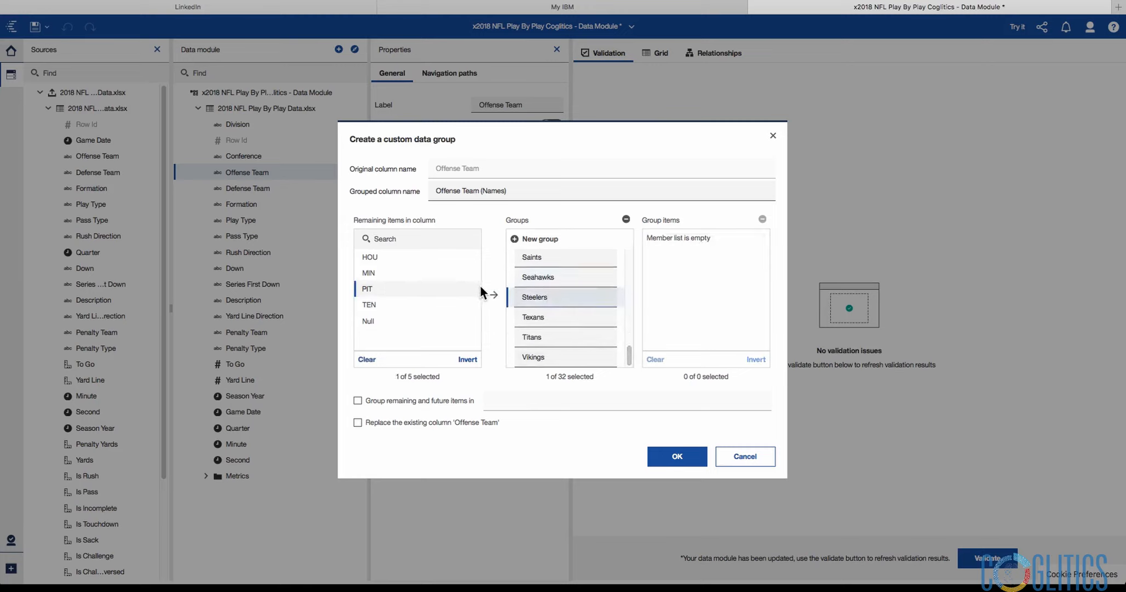
pyautogui.click(495, 298)
# - Assign the HOU item to the Texans group and check that group's items
pyautogui.click(545, 316)
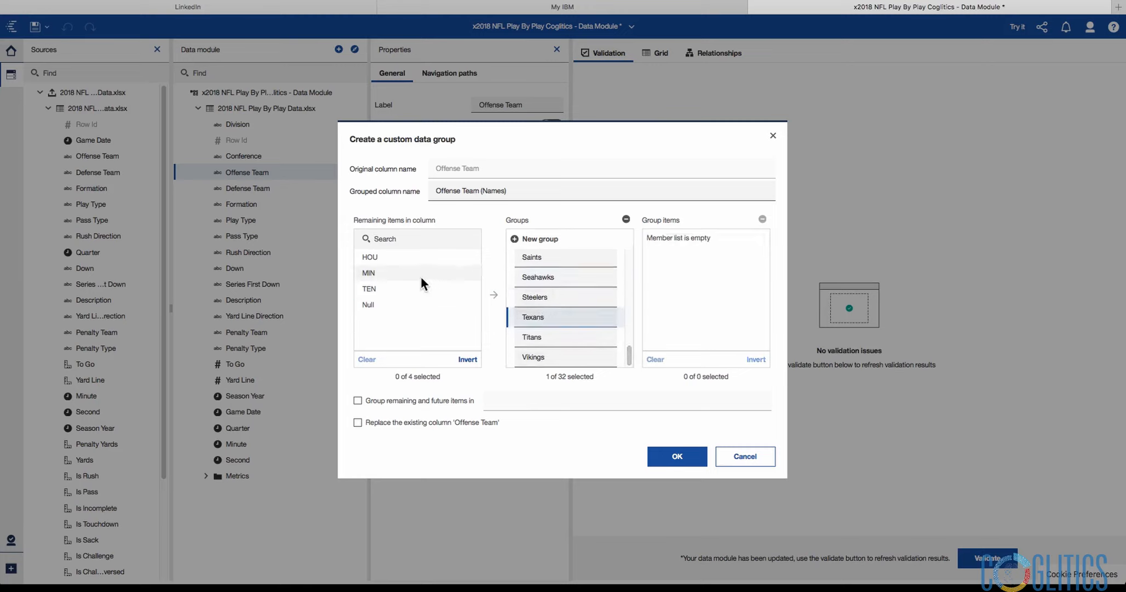
pyautogui.click(383, 257)
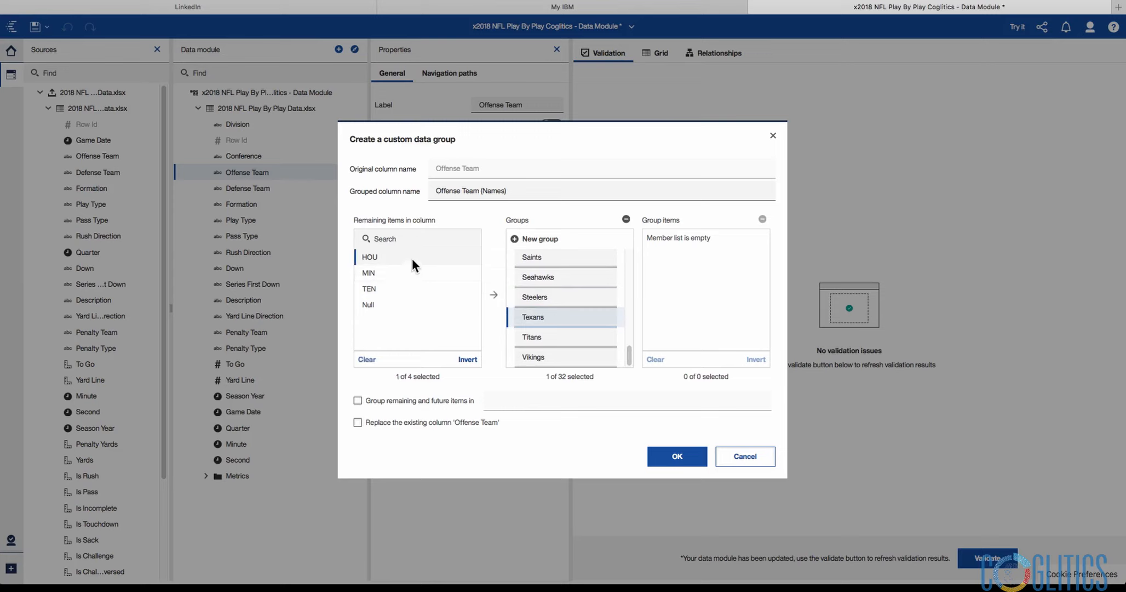
pyautogui.click(494, 295)
pyautogui.click(519, 335)
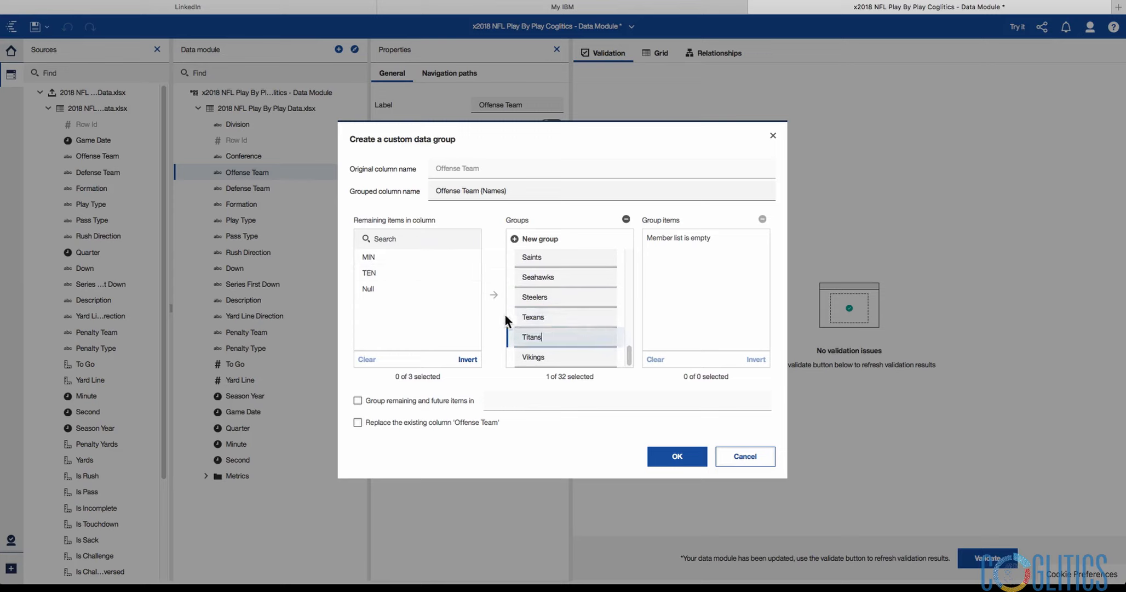
pyautogui.click(556, 317)
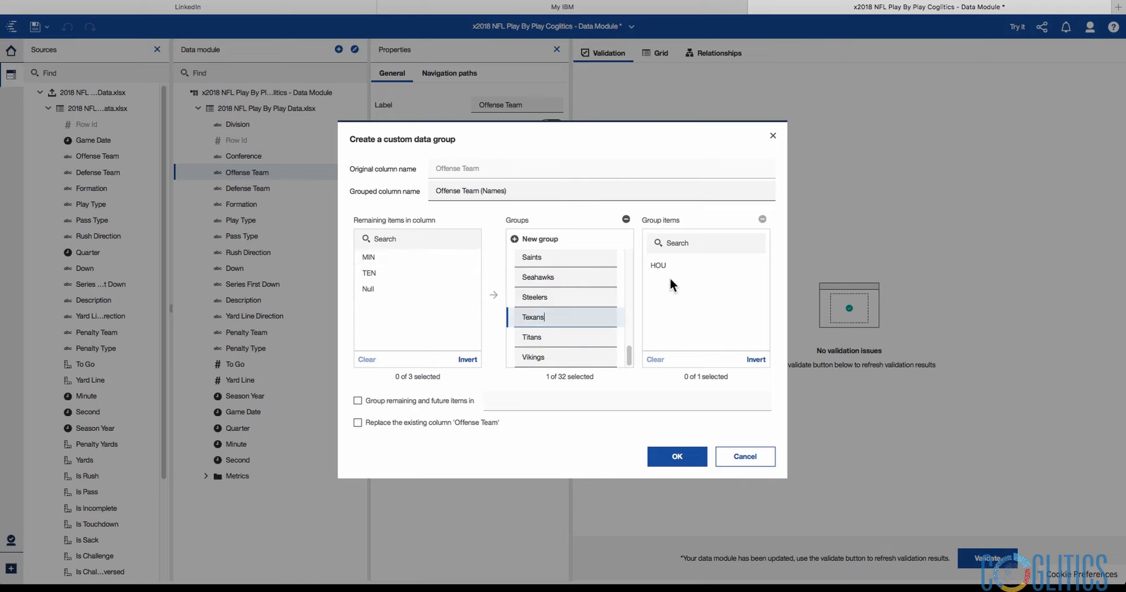
# - Assign the TEN item to the Titans group and the MIN item to the Vikings group
pyautogui.click(578, 336)
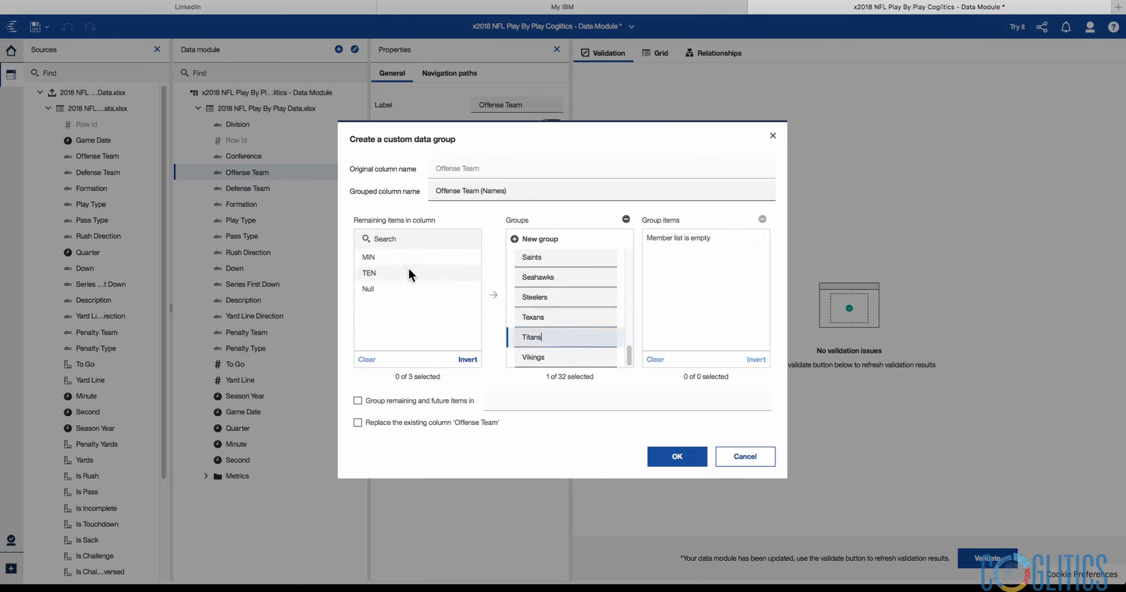
pyautogui.click(437, 276)
pyautogui.click(493, 294)
pyautogui.click(561, 356)
pyautogui.click(388, 256)
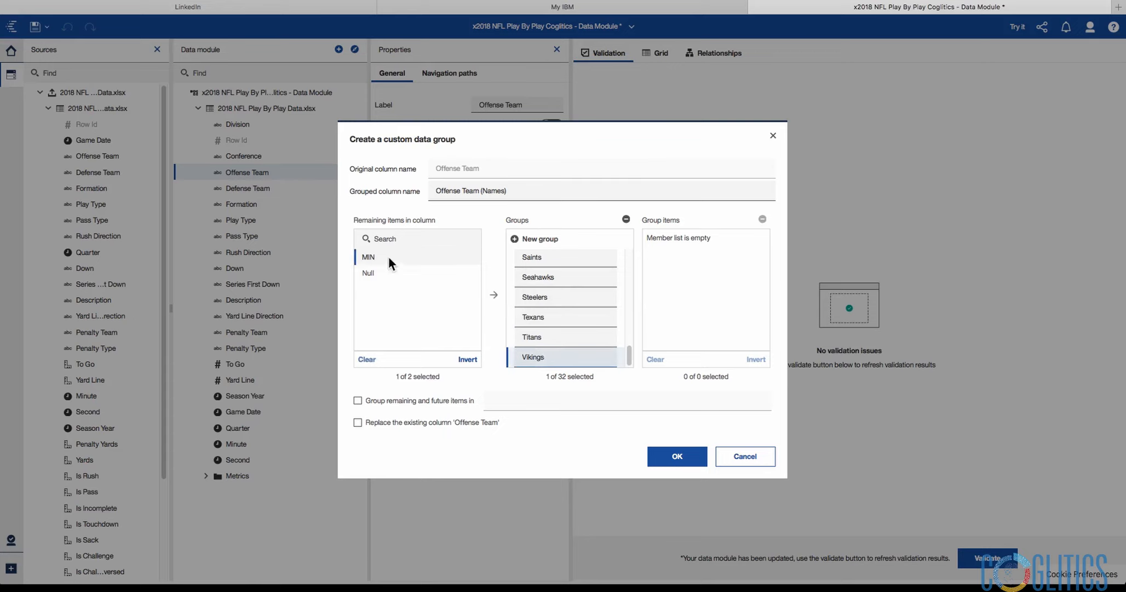
pyautogui.click(493, 295)
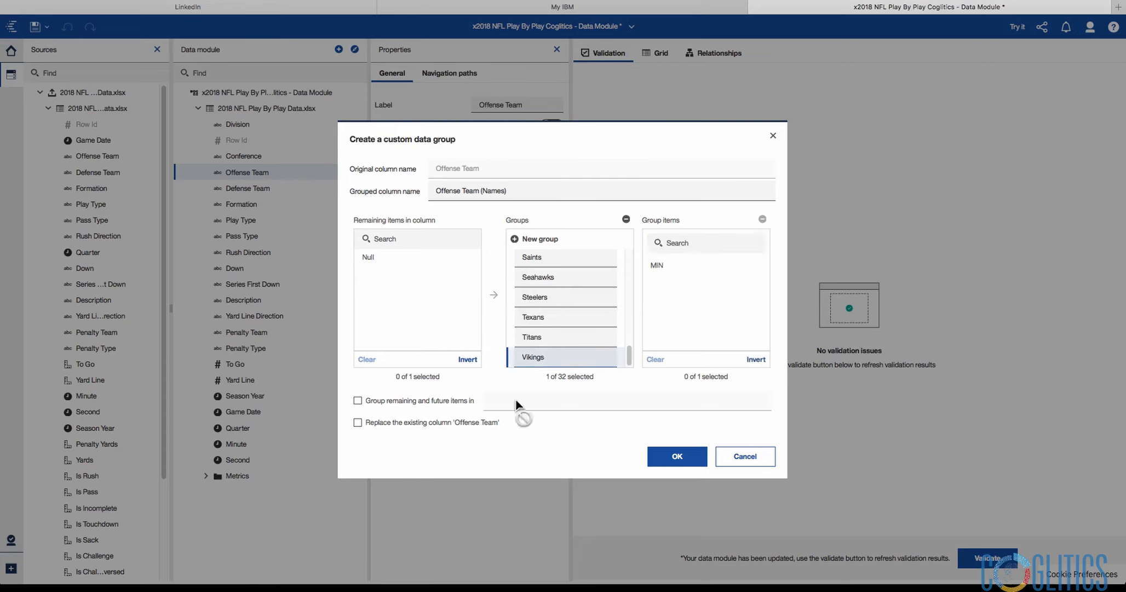
# - Group remaining and future items under Delete and create the Offense Team (Names) data group
pyautogui.click(361, 399)
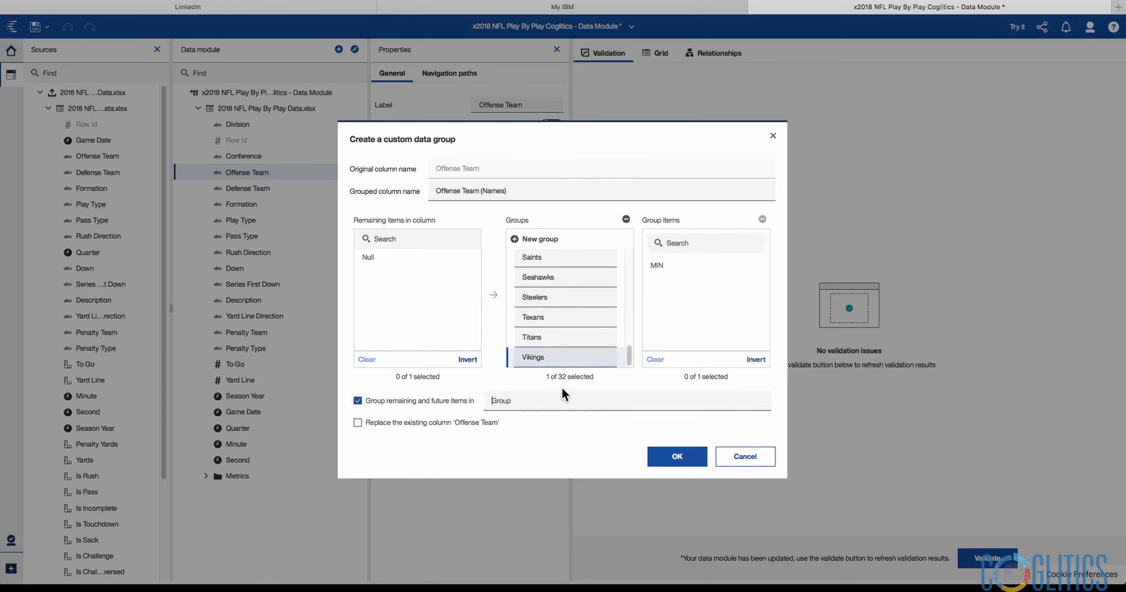
pyautogui.write('Deley')
pyautogui.click(676, 452)
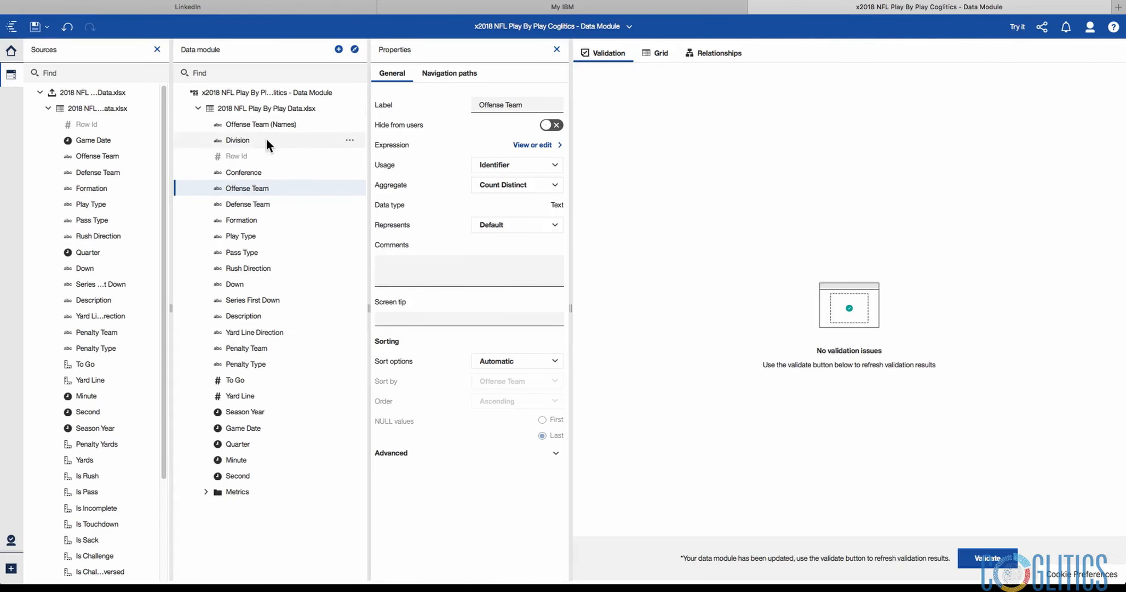
# - Move the Offense Team (Names) column directly below Offense Team and save the data module
pyautogui.click(250, 124)
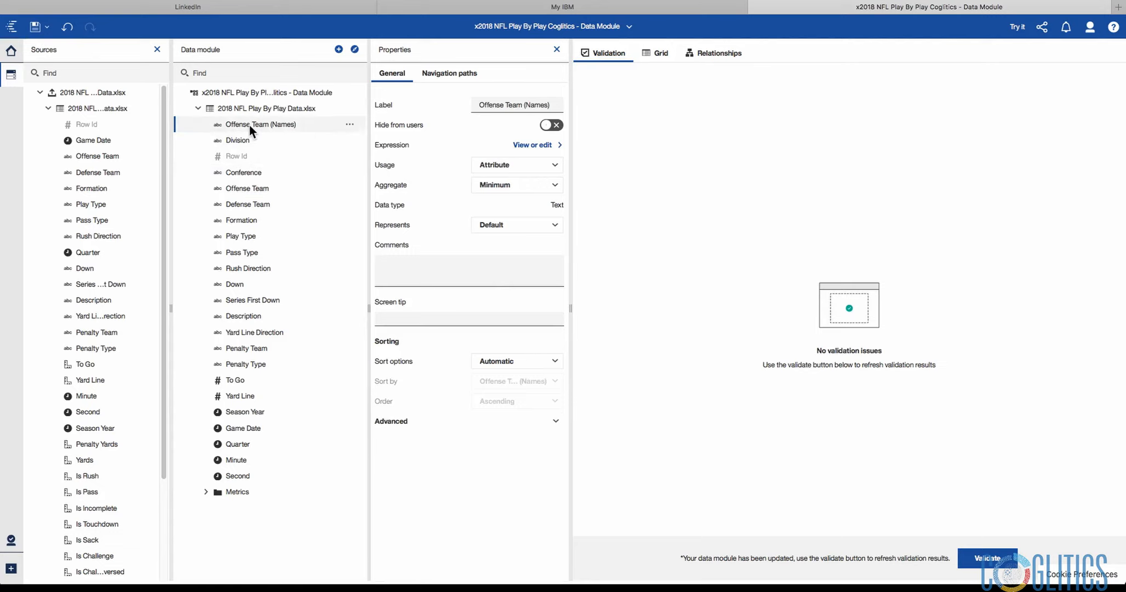
pyautogui.moveTo(242, 159); pyautogui.dragTo(248, 195)
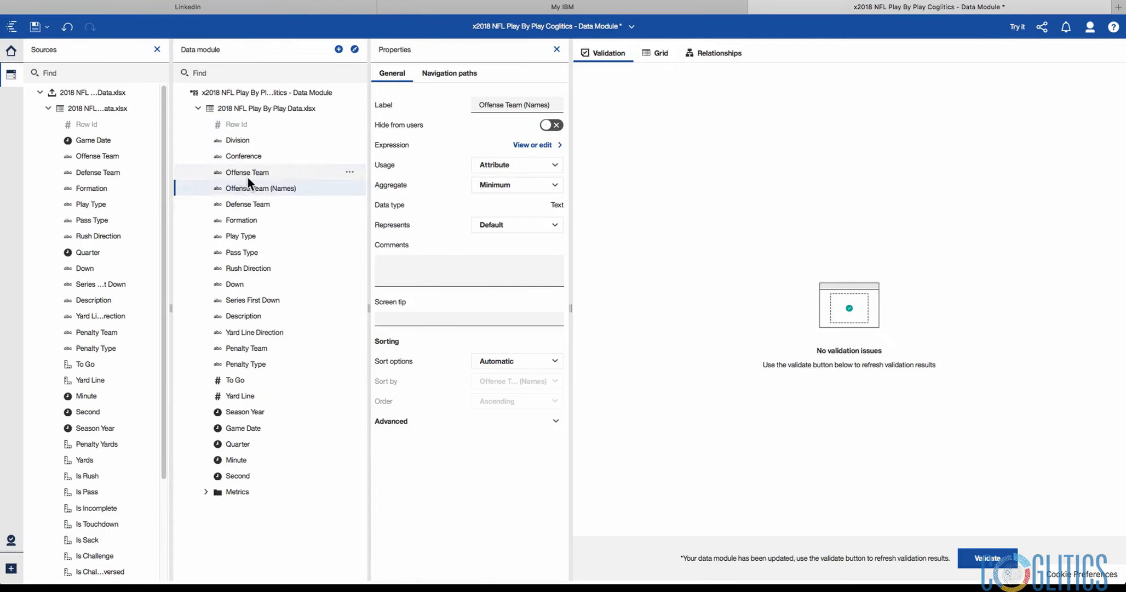
pyautogui.click(34, 29)
# - Try the data module in a new report and add Conference and Yards as list columns
pyautogui.click(1017, 27)
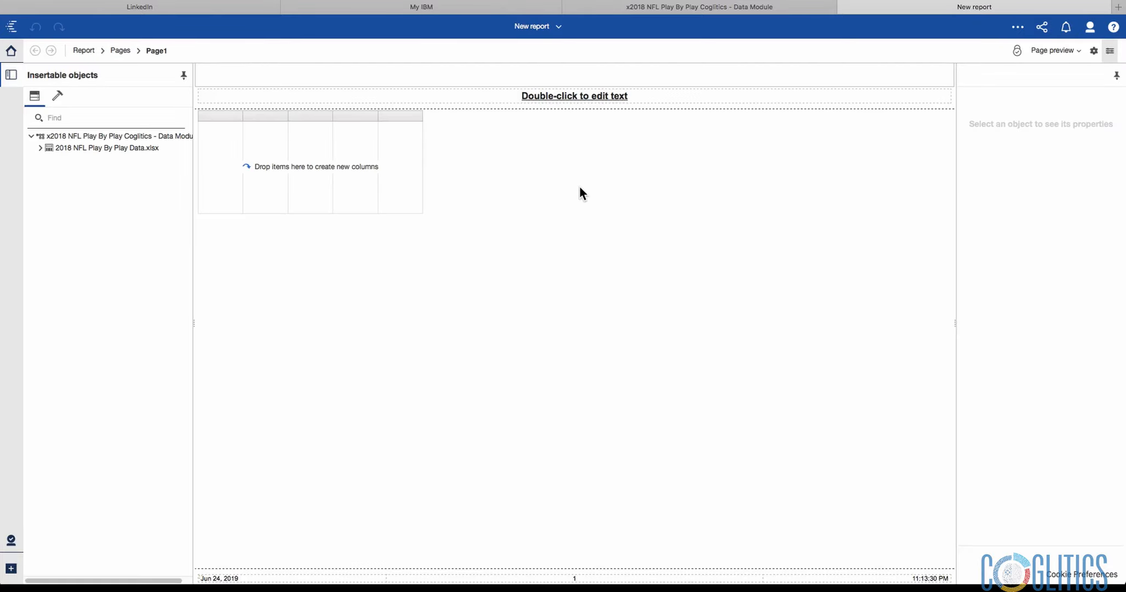
pyautogui.click(39, 147)
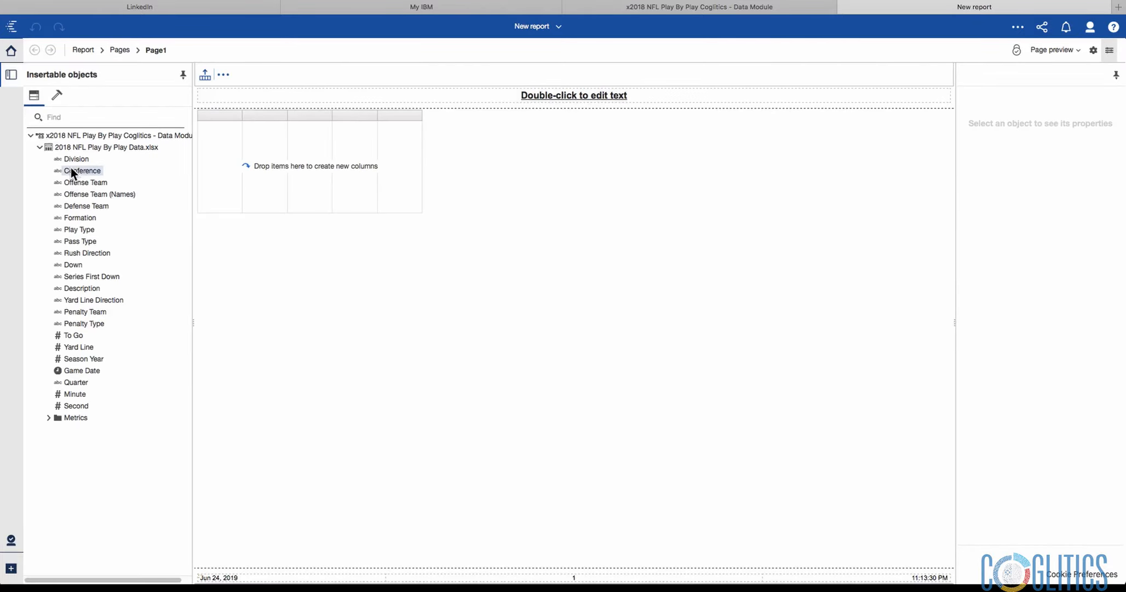
pyautogui.moveTo(187, 172); pyautogui.dragTo(207, 167)
pyautogui.click(48, 417)
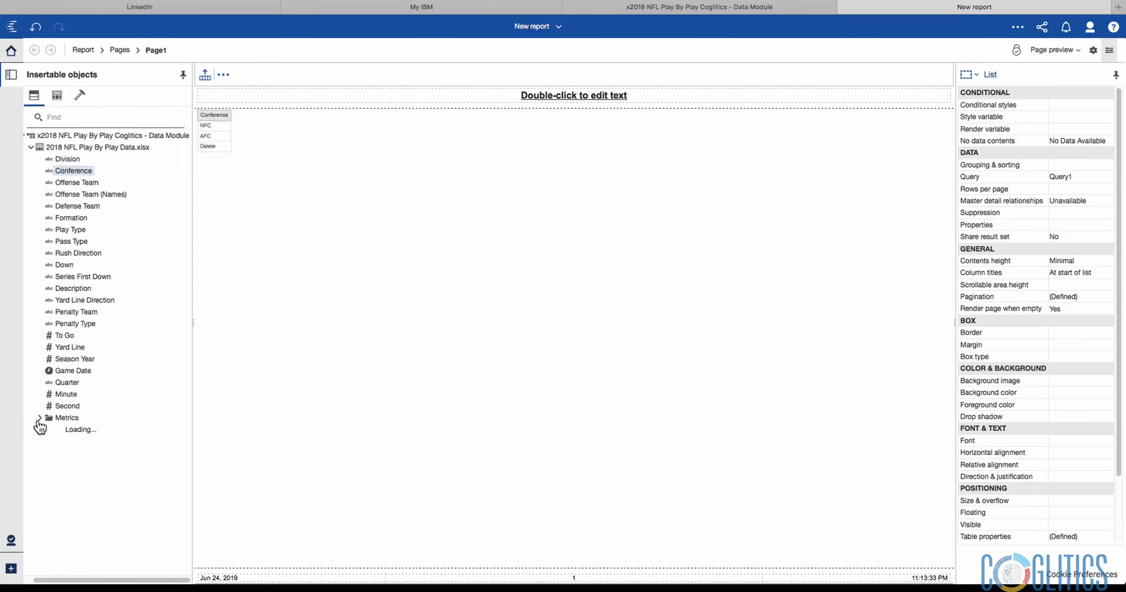
pyautogui.moveTo(72, 392); pyautogui.dragTo(239, 165)
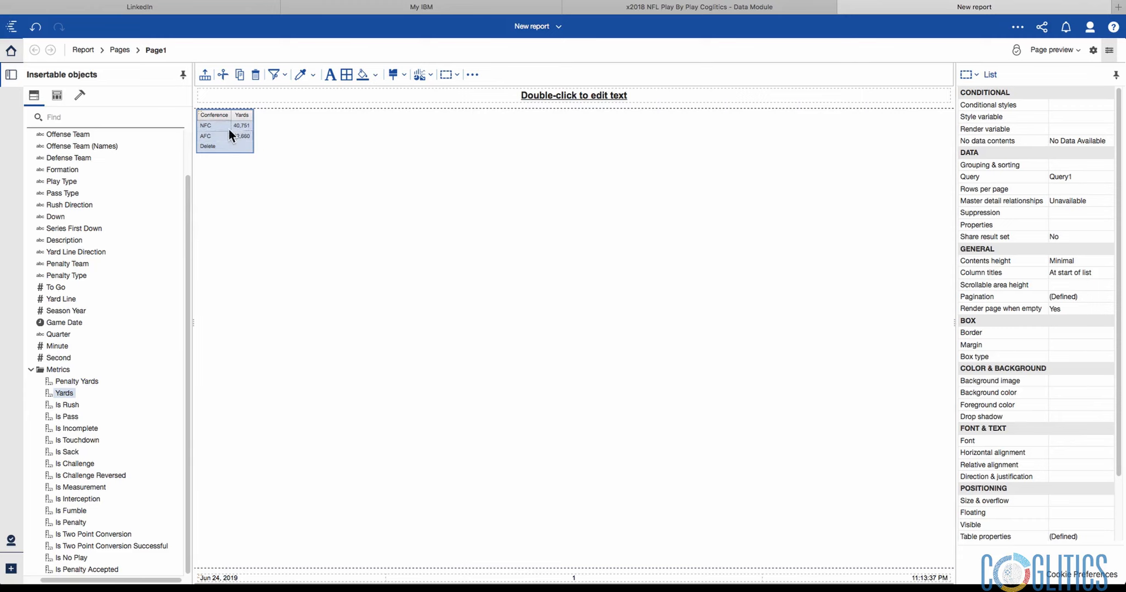
# - Insert the Division and Offense Team (Names) columns between Conference and Yards in the report list
pyautogui.click(215, 145)
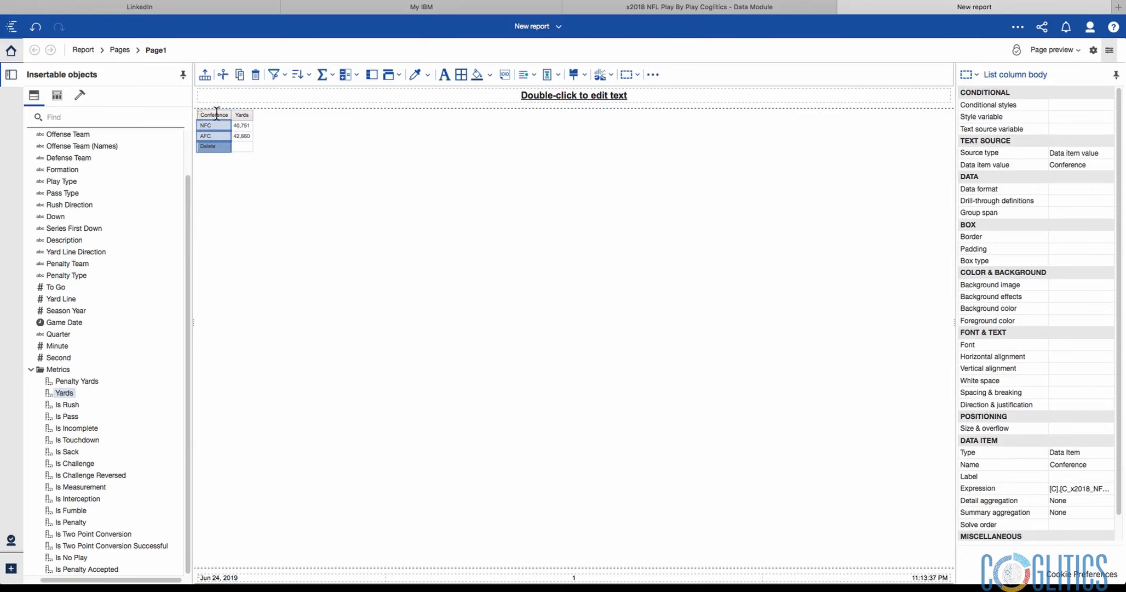
pyautogui.scroll(2, 68, 185)
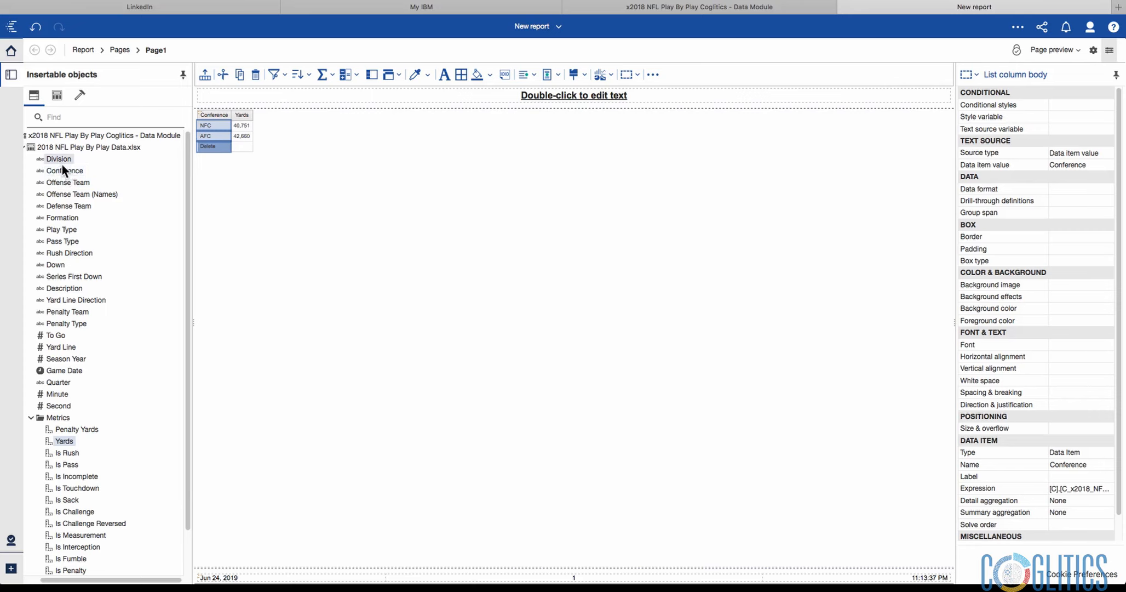
pyautogui.click(242, 143)
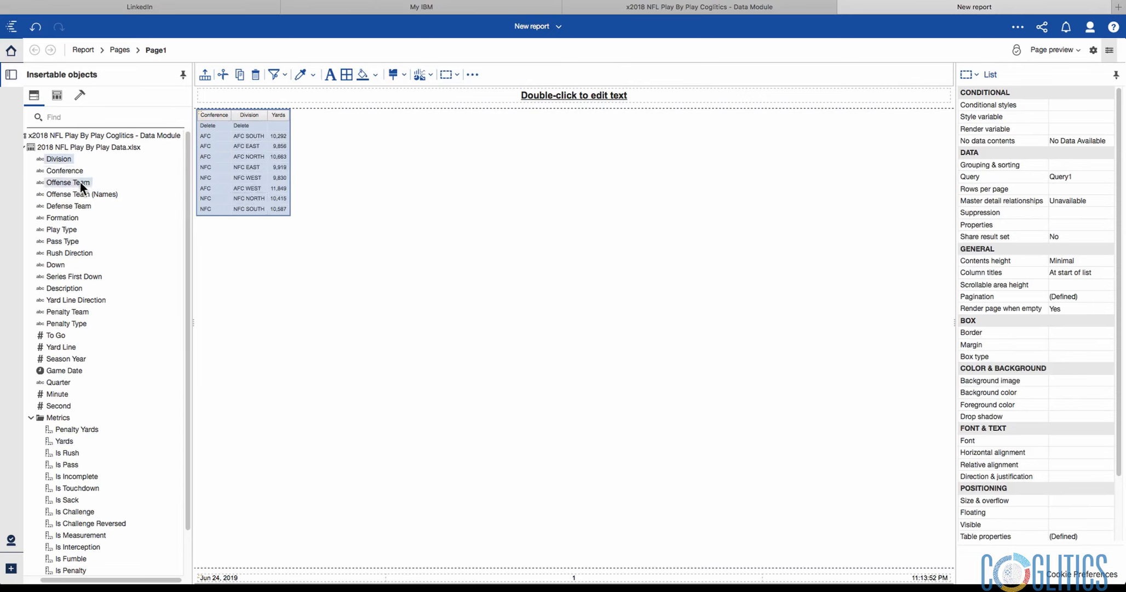
pyautogui.click(268, 186)
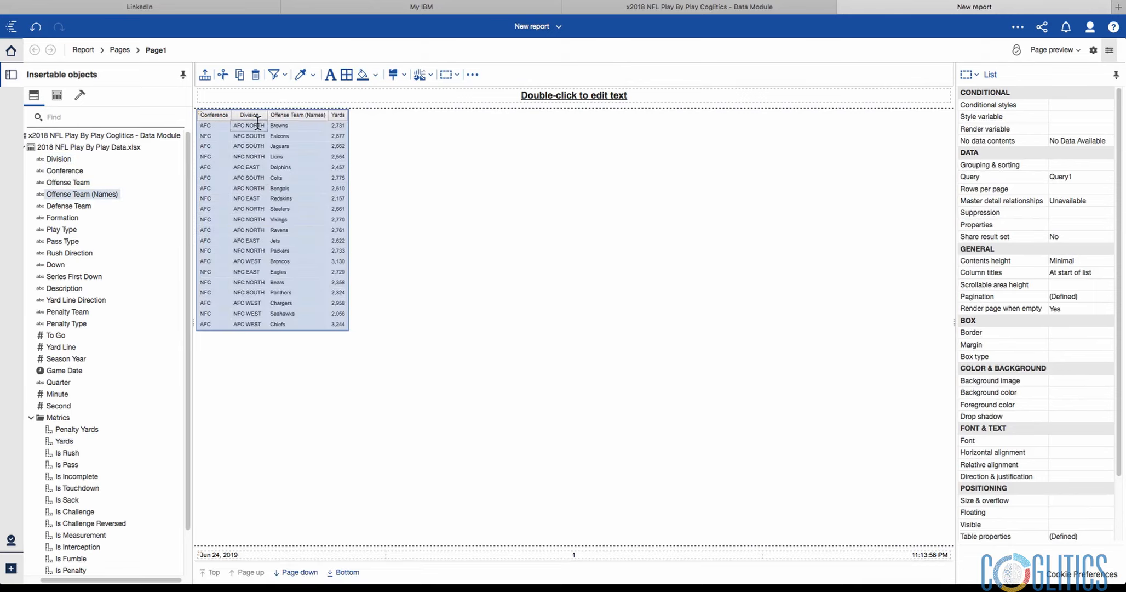
# - Group the report list by Conference and by Division
pyautogui.click(216, 126)
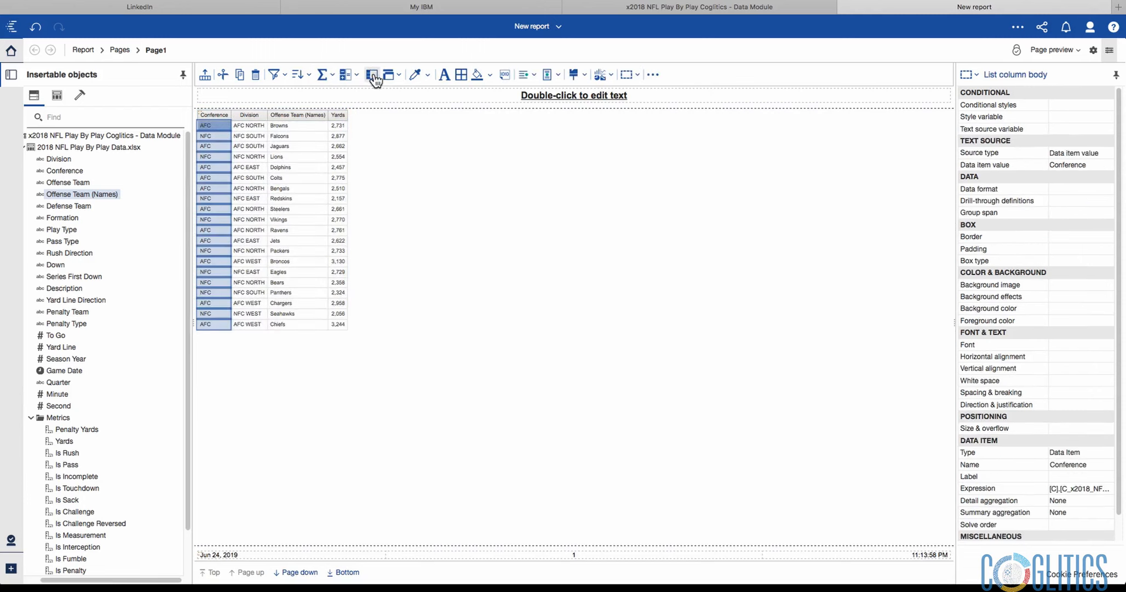
pyautogui.click(307, 125)
pyautogui.click(251, 141)
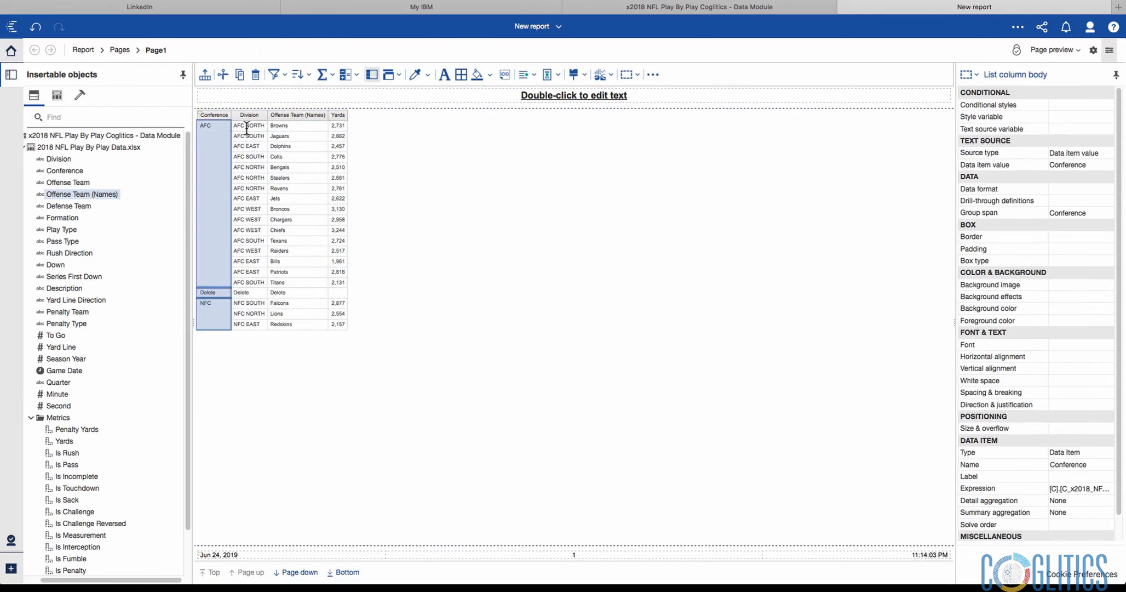
pyautogui.click(372, 75)
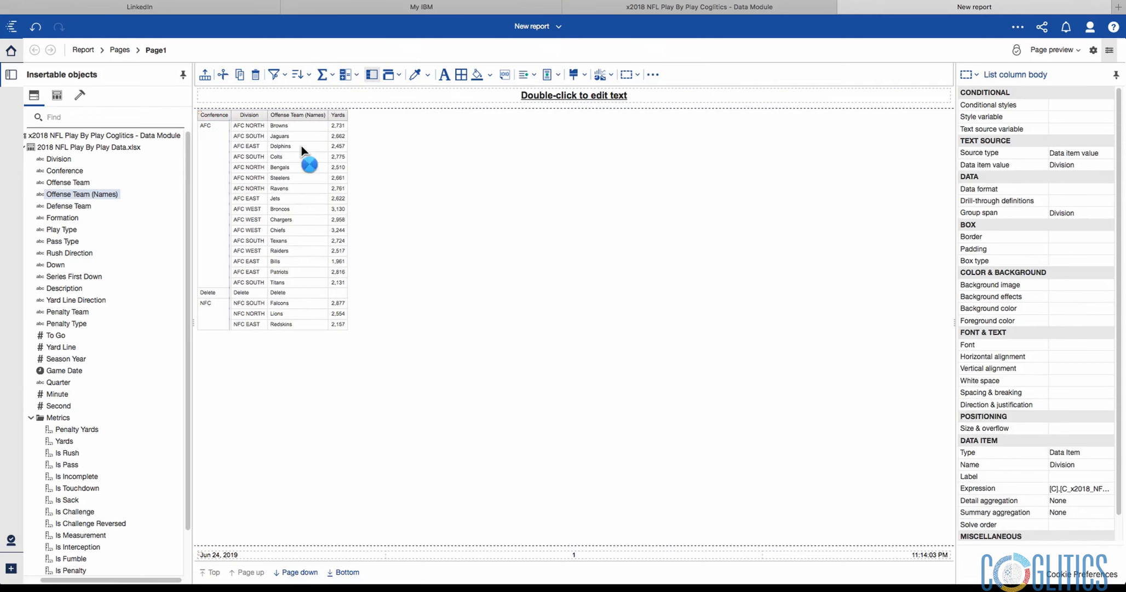
# - Add a Total summary for the Yards column of the list
pyautogui.click(335, 127)
pyautogui.click(333, 75)
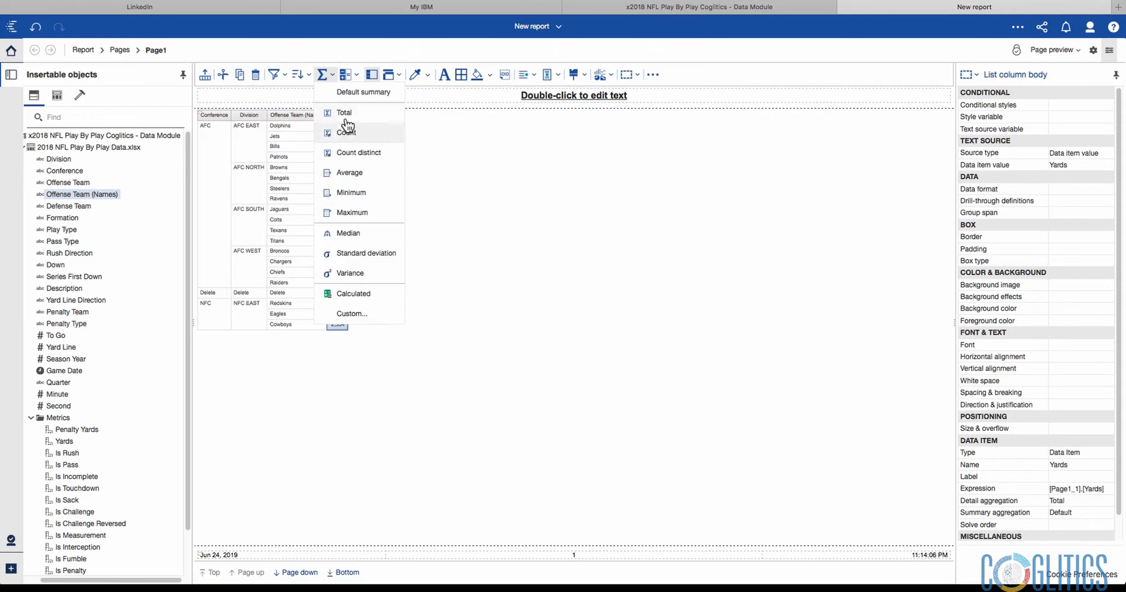
pyautogui.click(346, 114)
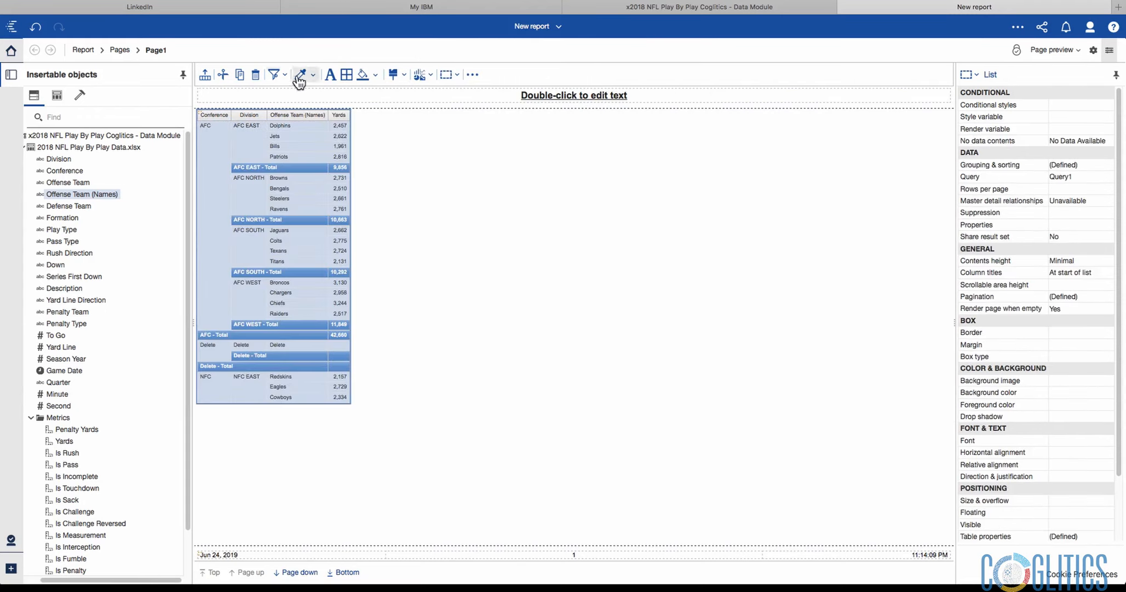
# - Set the font size of the whole list to 12 pt and show the end of the report
pyautogui.click(332, 76)
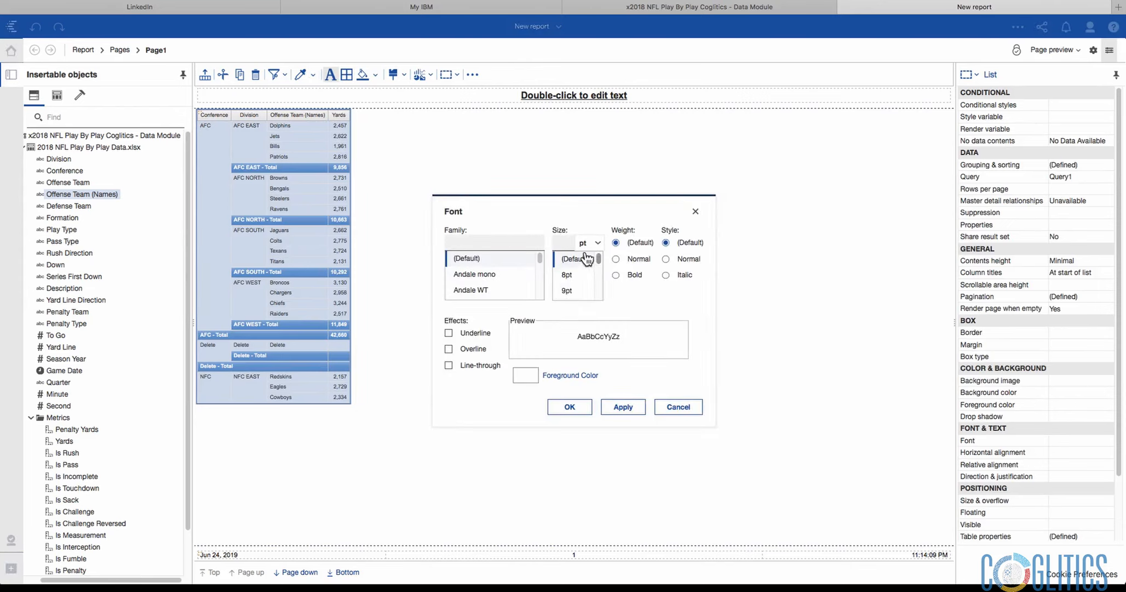
pyautogui.scroll(-3, 597, 259)
pyautogui.click(568, 296)
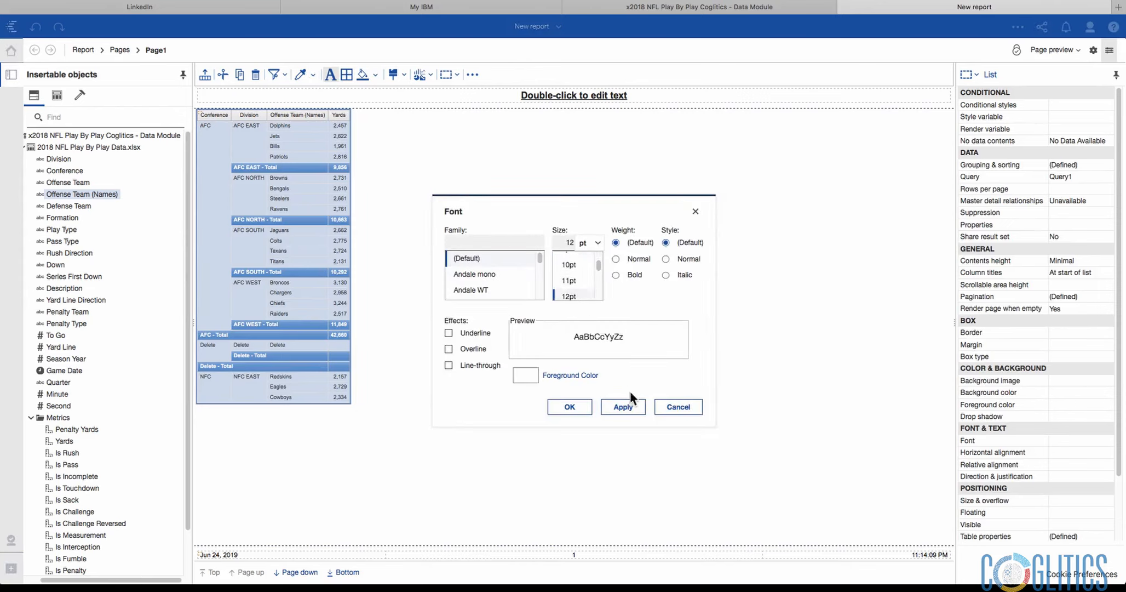
pyautogui.click(625, 406)
pyautogui.click(572, 405)
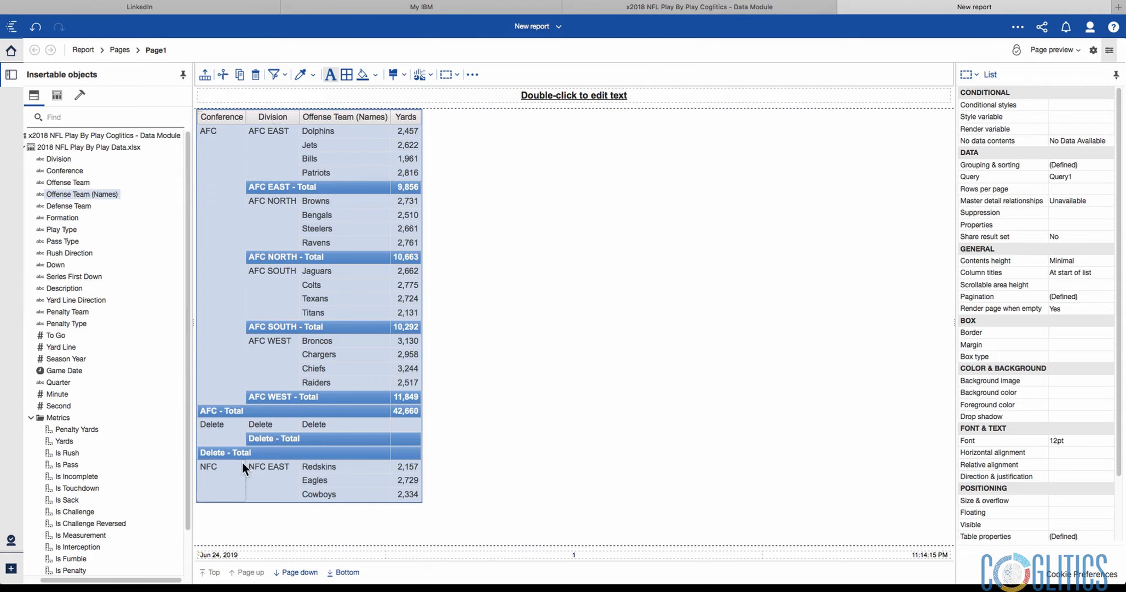
pyautogui.click(343, 572)
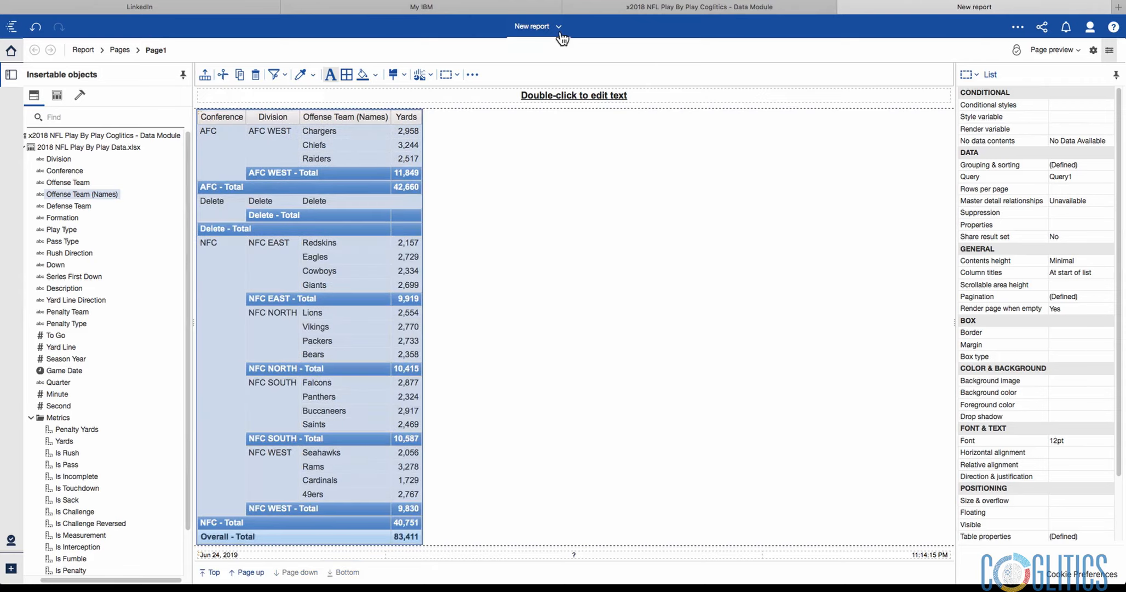
# - Return to the data module, open the expression of the Division column and highlight the whole CASE statement
pyautogui.click(624, 6)
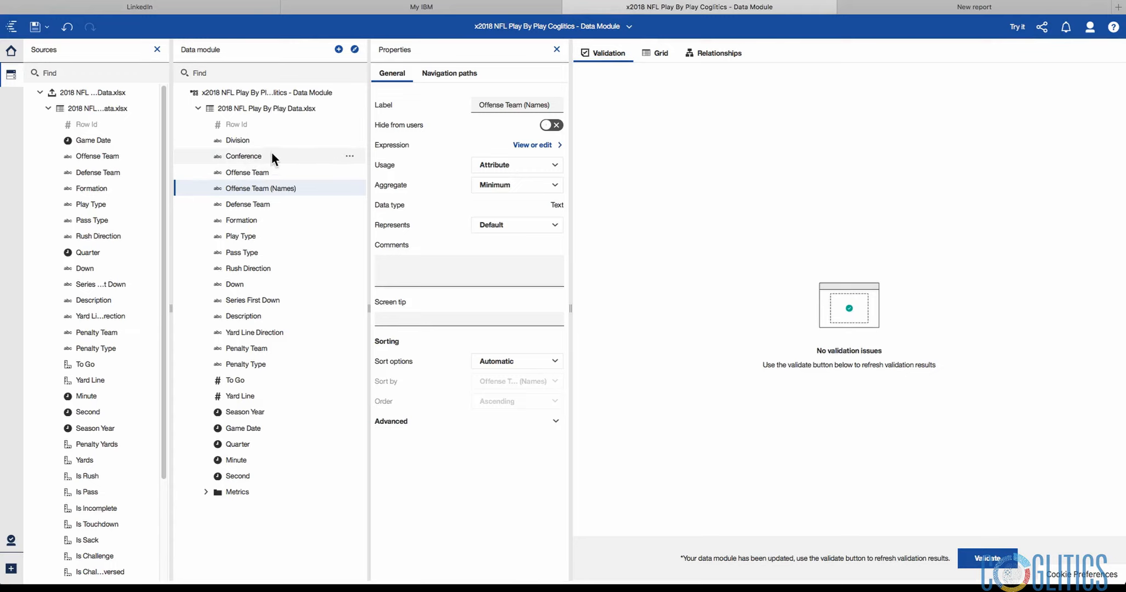
pyautogui.click(313, 139)
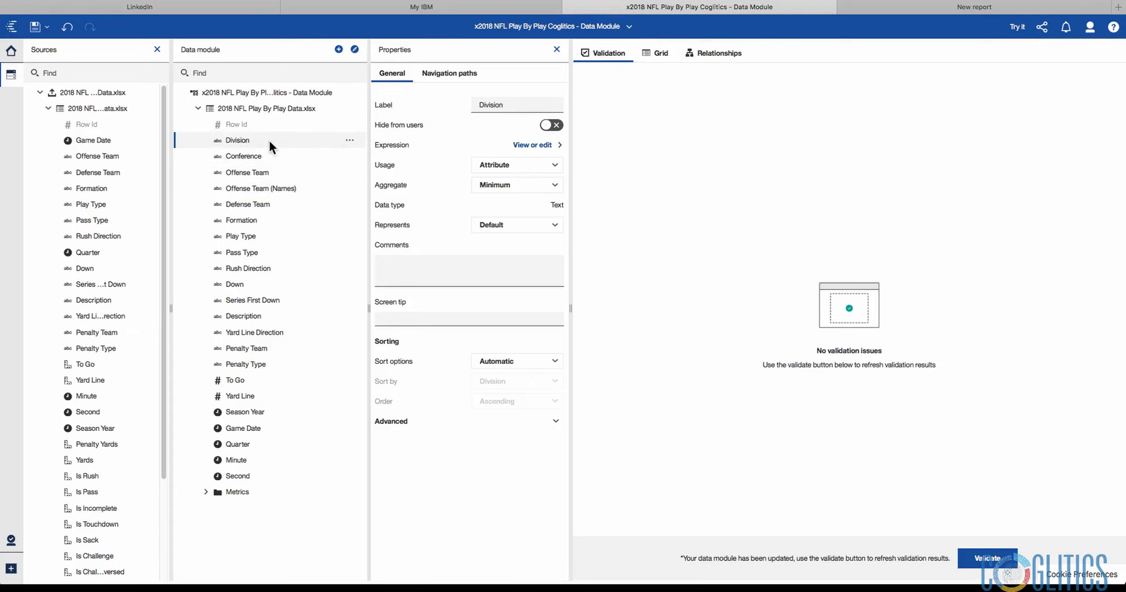
pyautogui.click(534, 146)
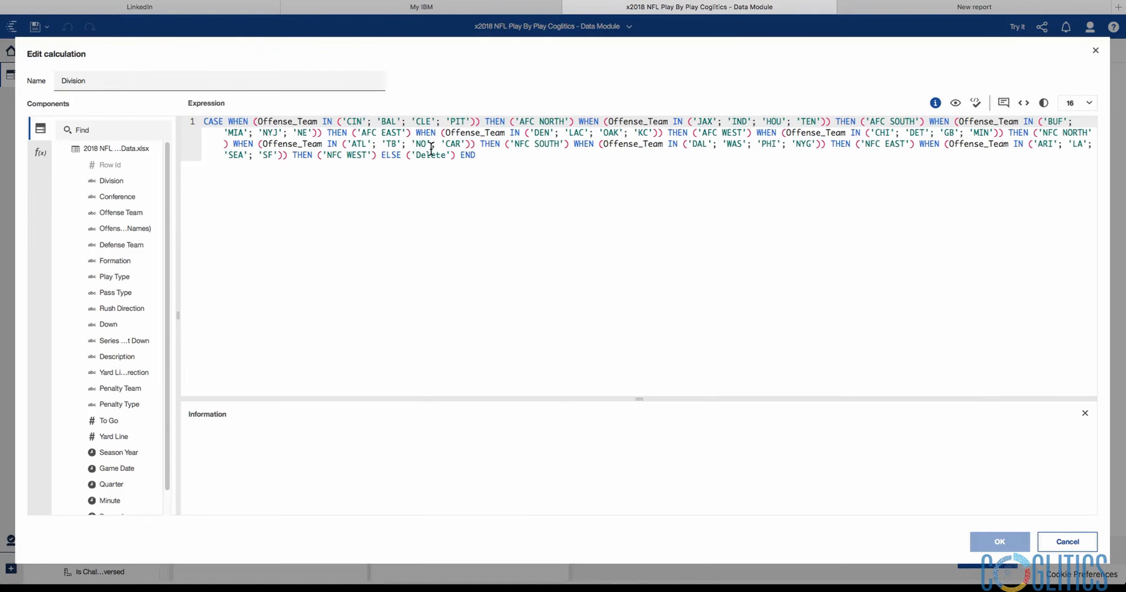
pyautogui.moveTo(493, 160); pyautogui.dragTo(182, 105)
pyautogui.click(487, 169)
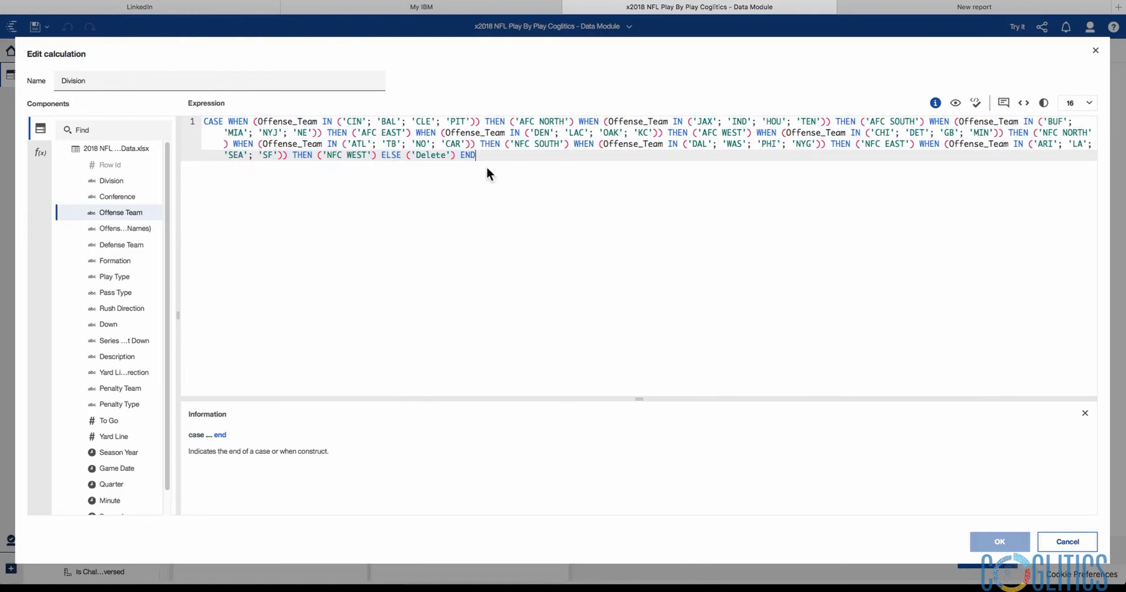
pyautogui.moveTo(506, 161); pyautogui.dragTo(204, 117)
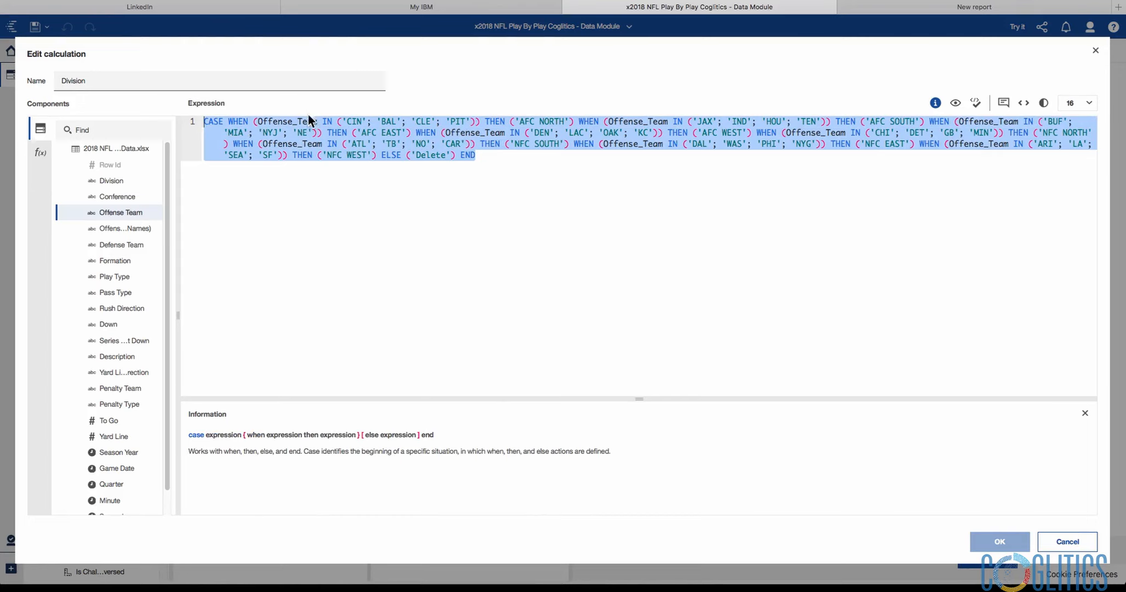
# - Validate the Division expression, preview its values against Offense Team and close the calculation editor
pyautogui.click(976, 104)
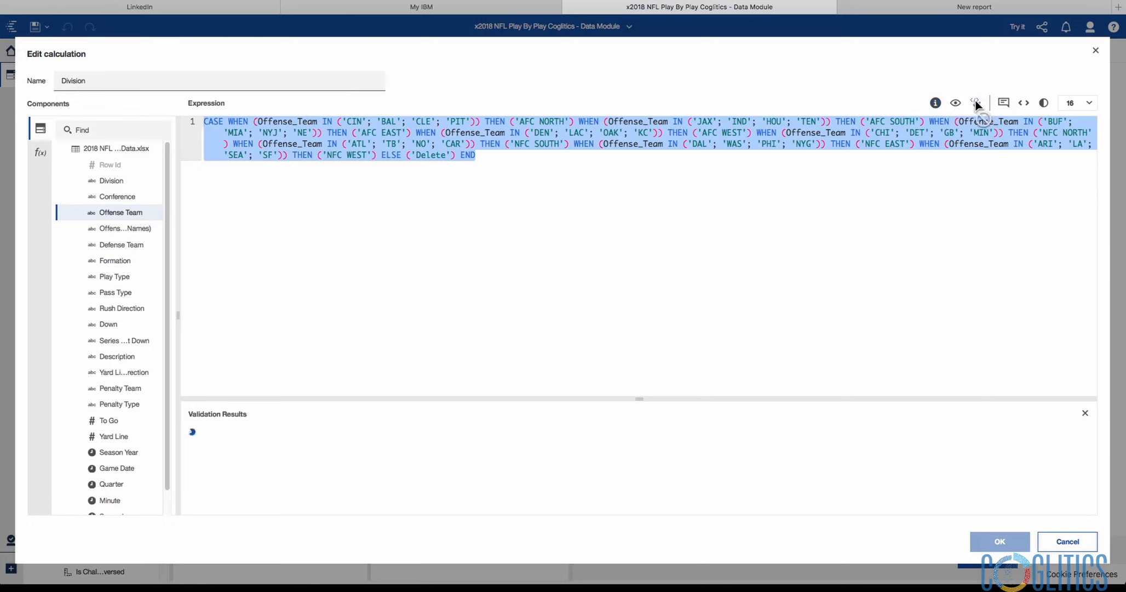
pyautogui.click(956, 103)
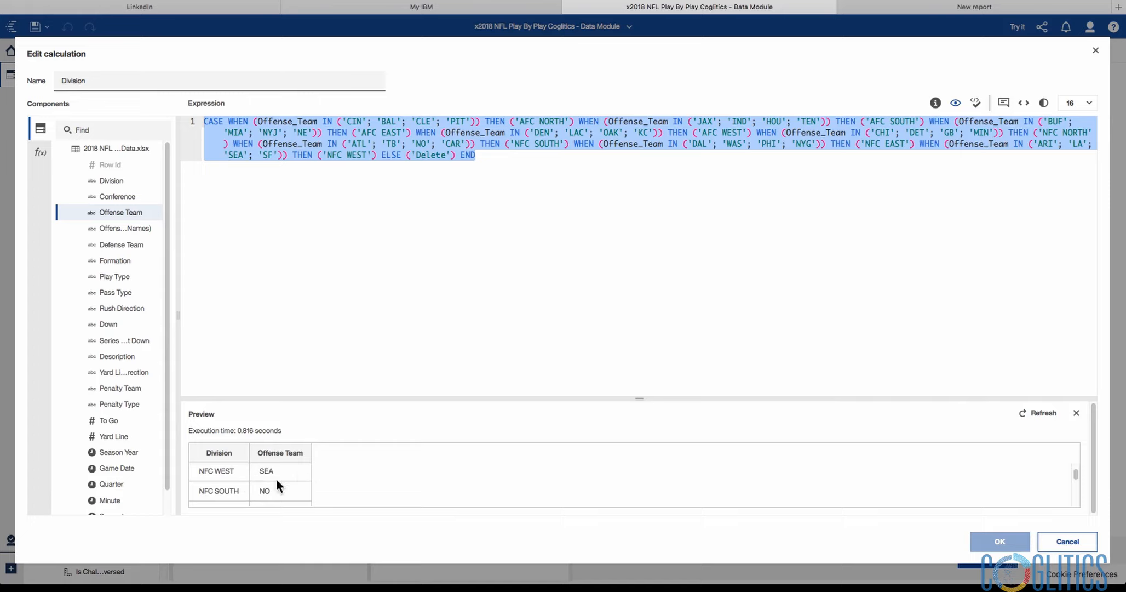
pyautogui.scroll(-1, 269, 480)
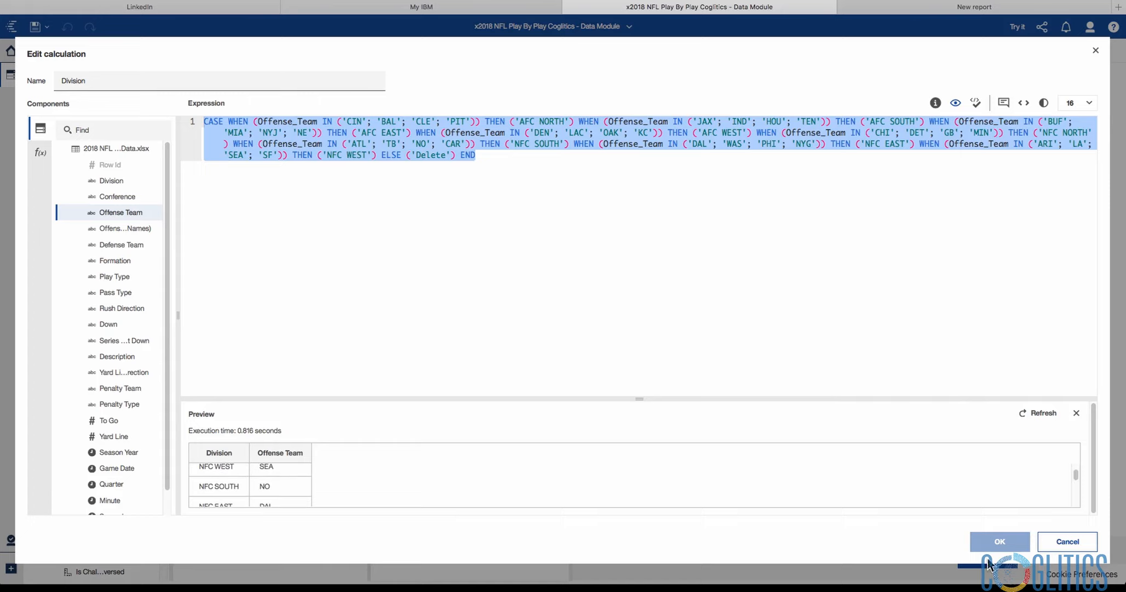
pyautogui.click(1000, 541)
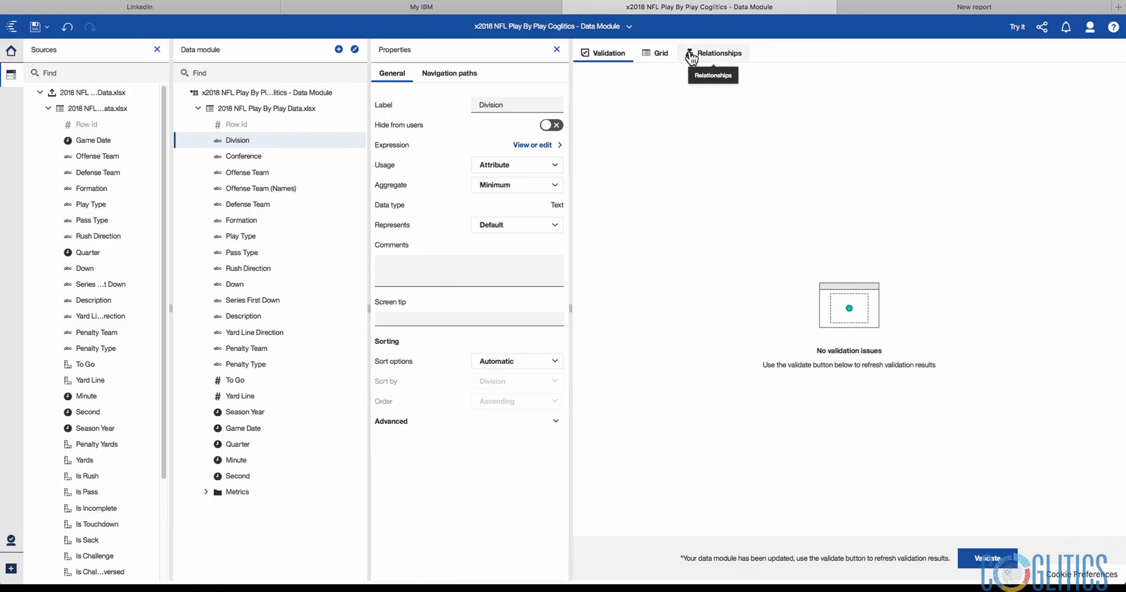
# - Switch to the open dashboard DASH05 - NFL Analytics Dashboards
pyautogui.click(628, 29)
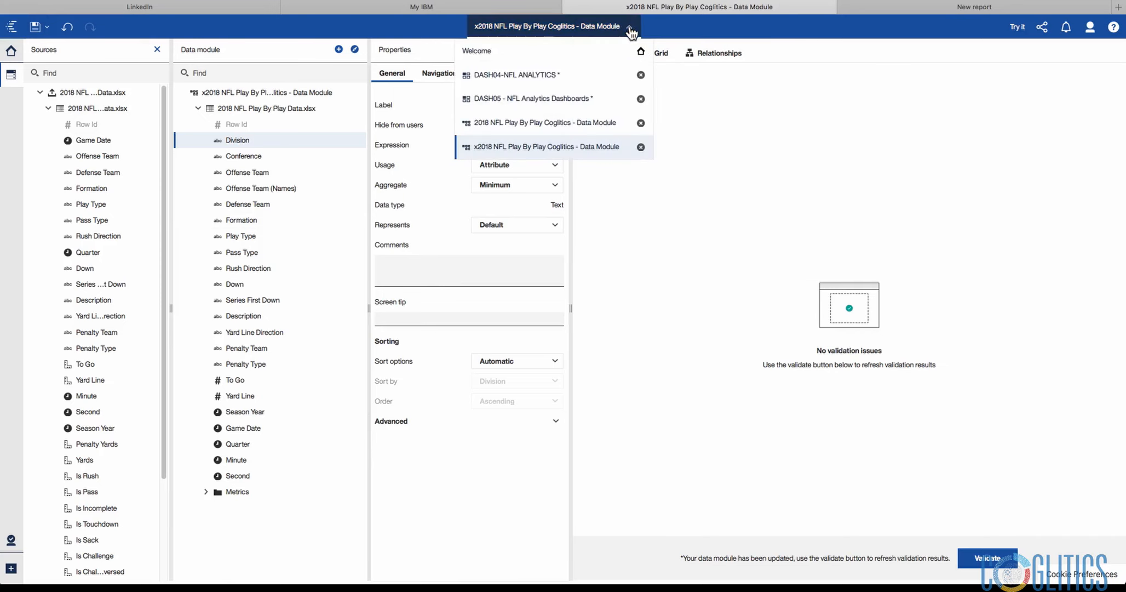
pyautogui.click(540, 100)
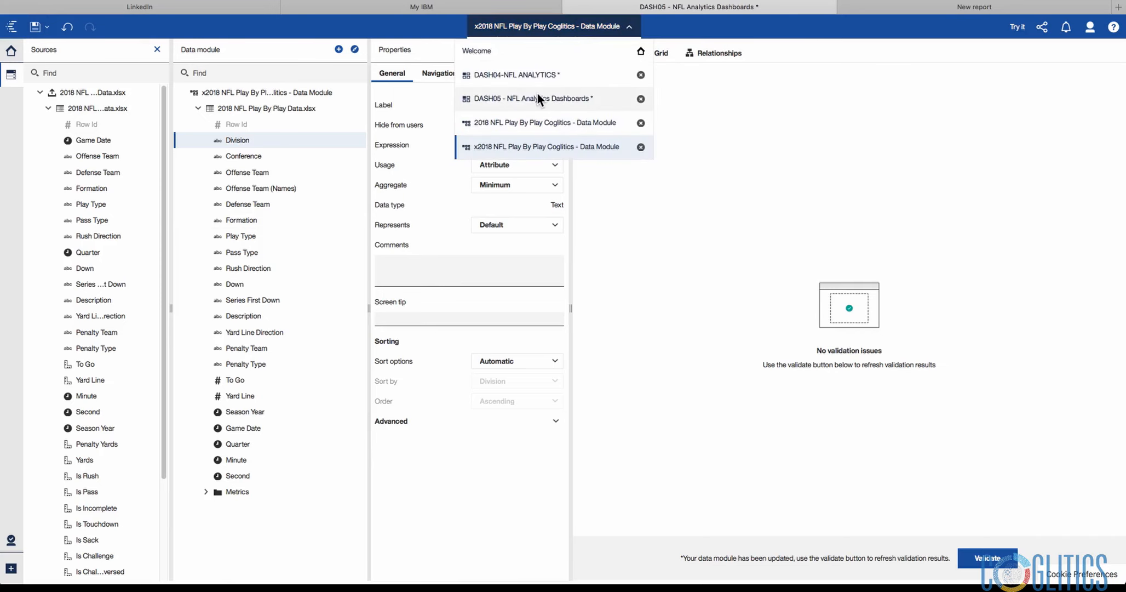